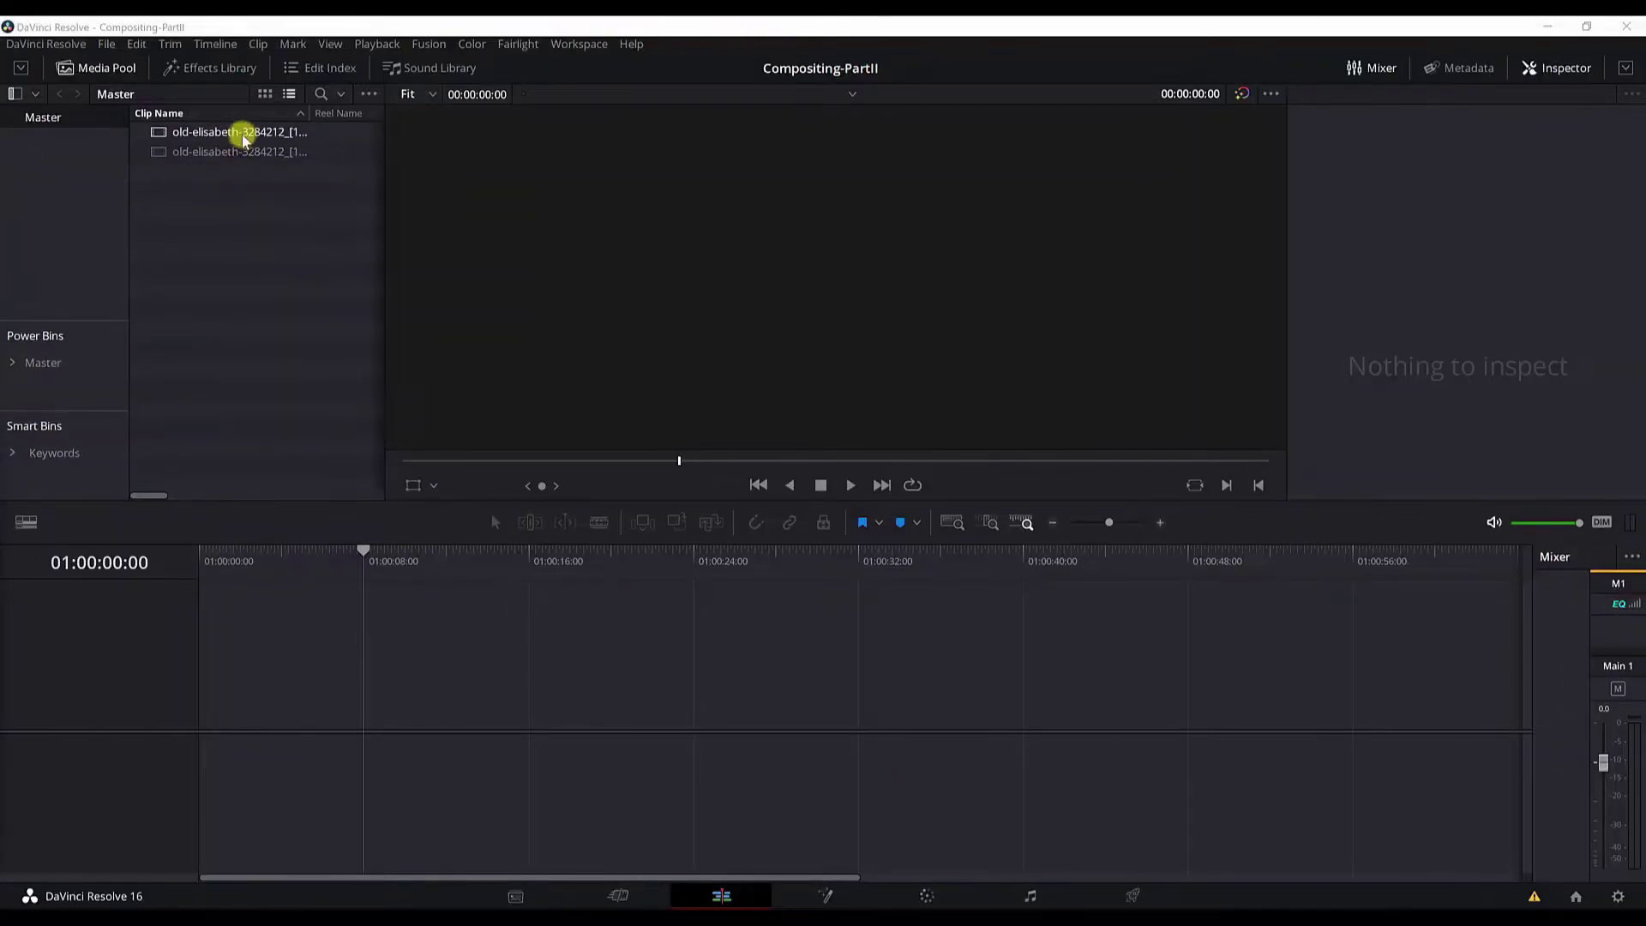
- Preview the imported gas-mask figure and village landscape images in the Media Pool
left_click(243, 134)
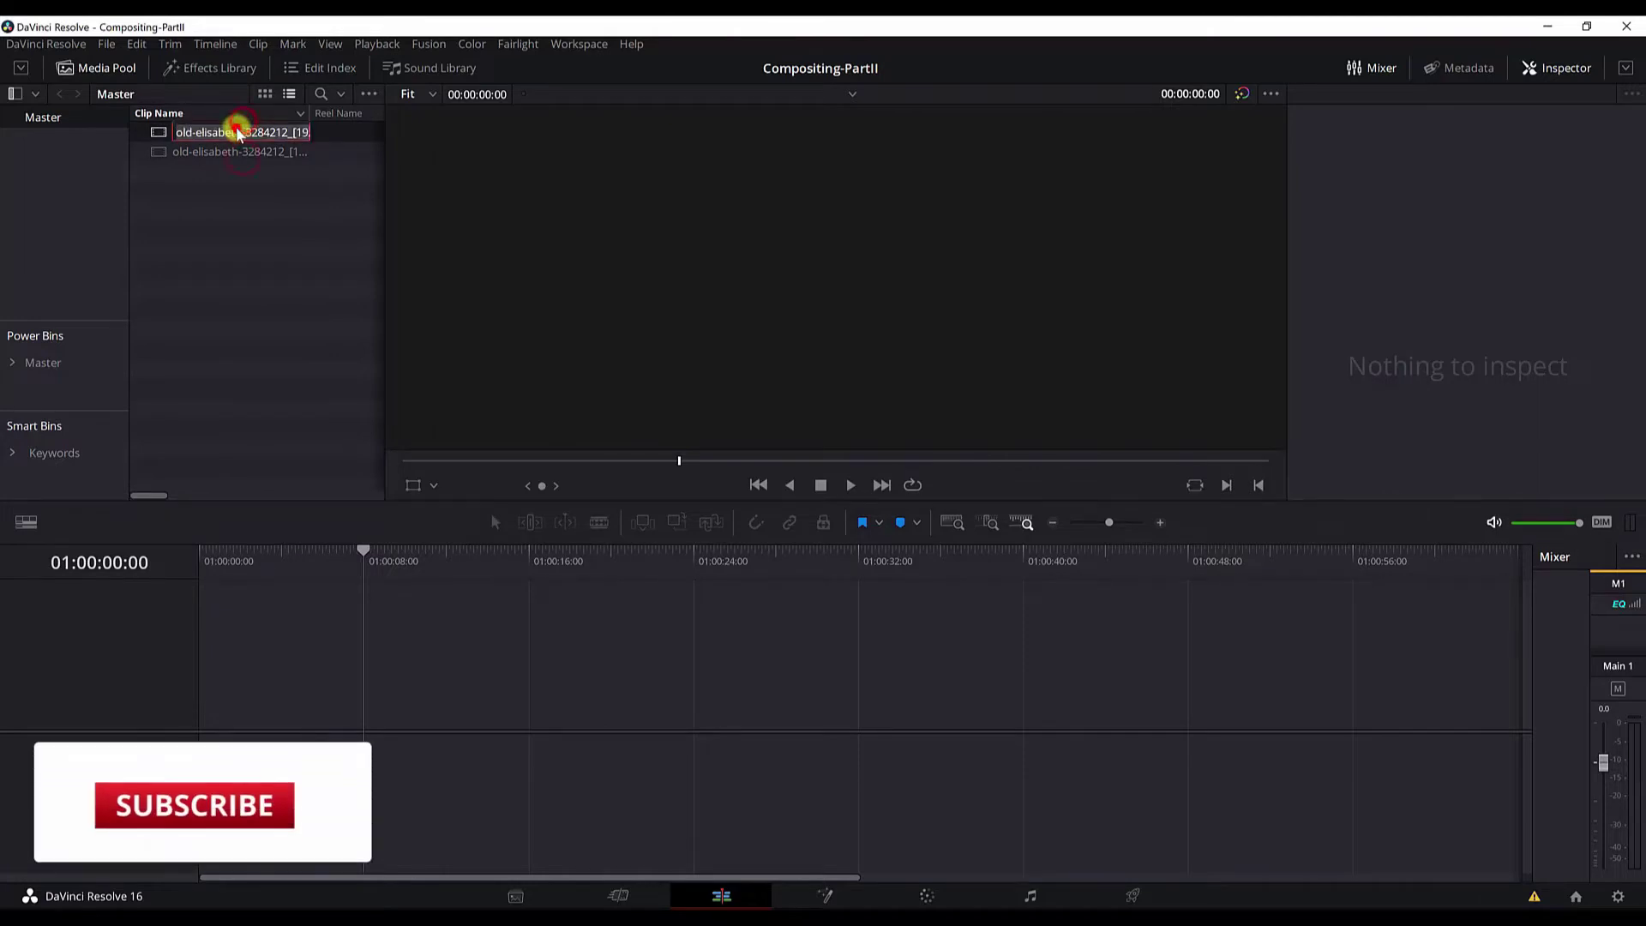
left_click(226, 155)
double_click(156, 134)
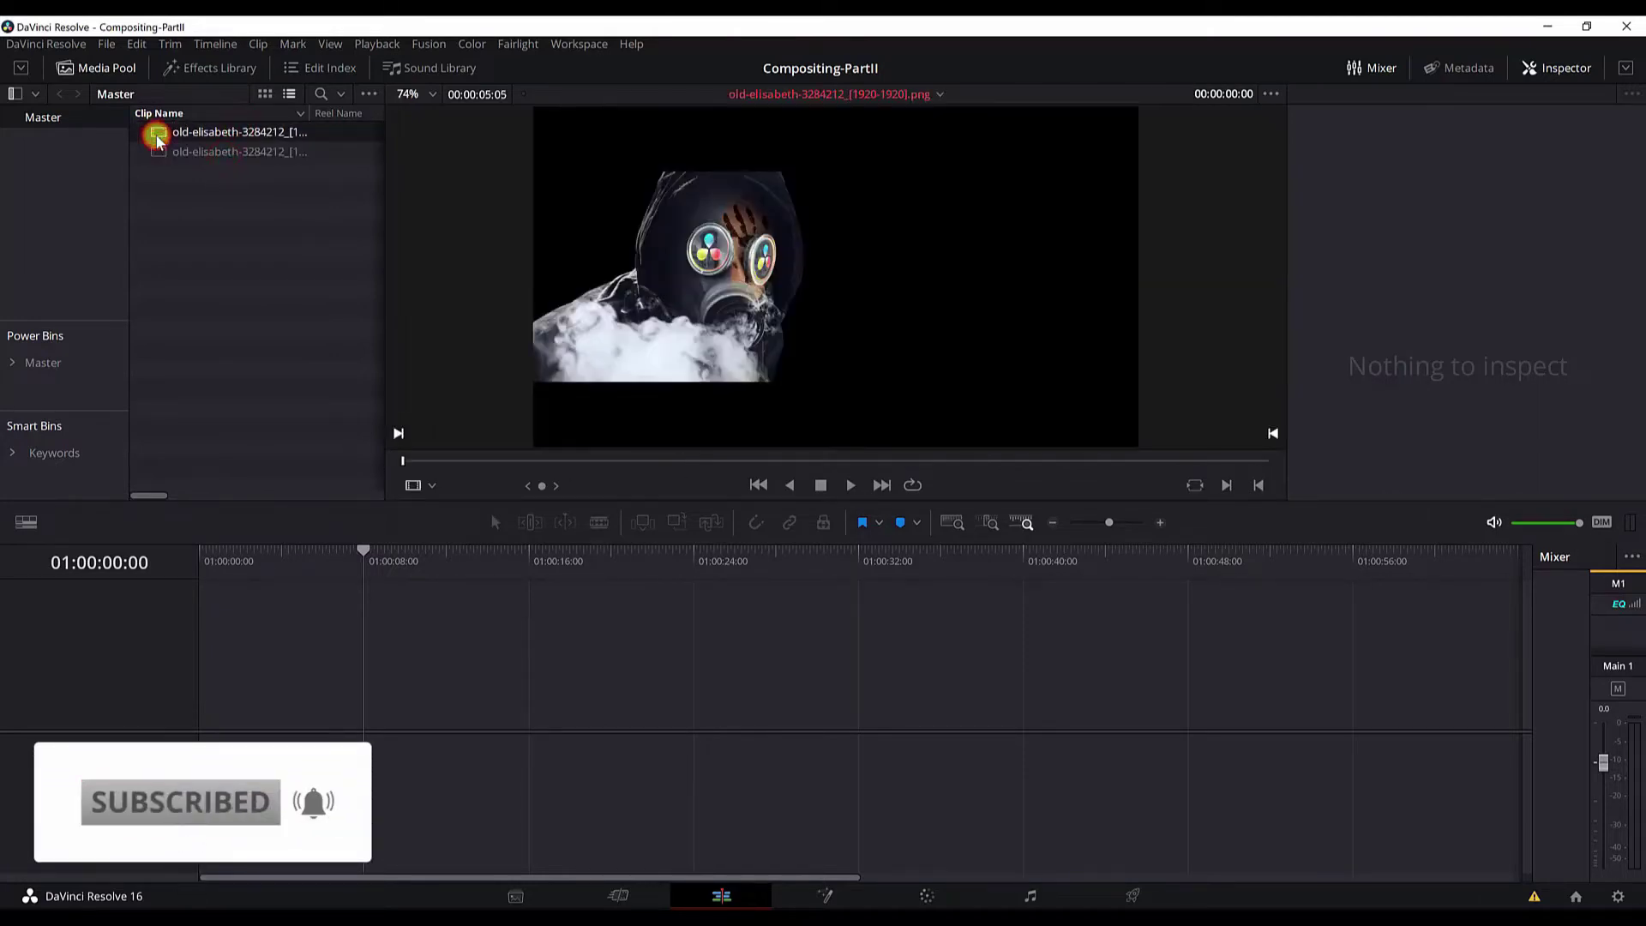
double_click(163, 155)
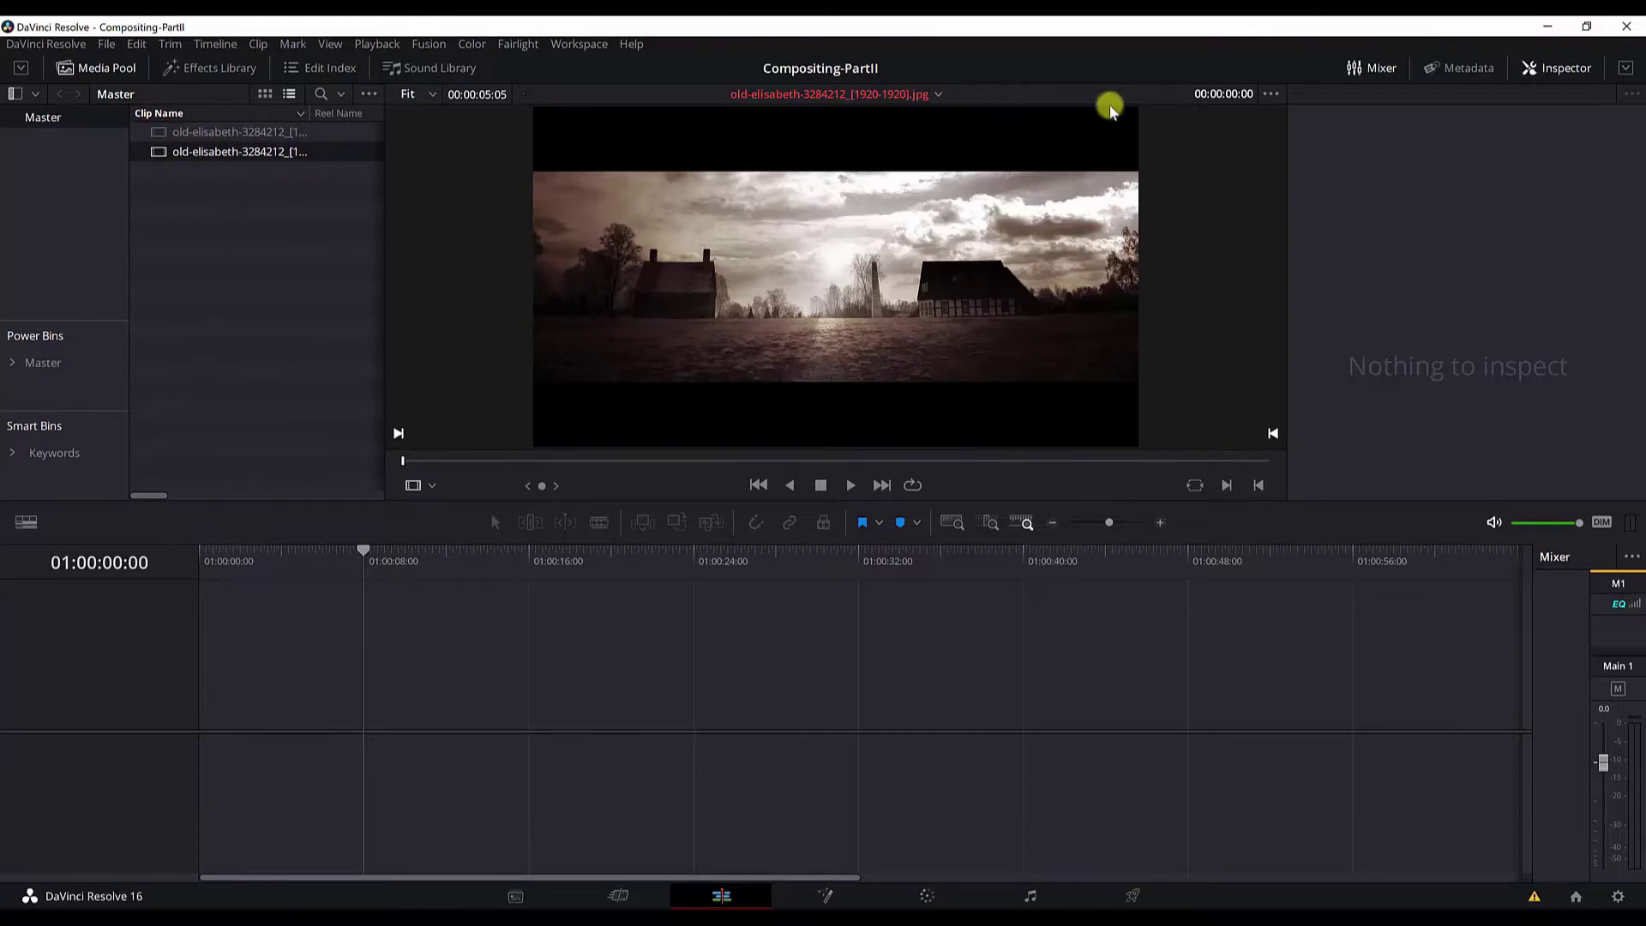
- Create a 5-second-entry, 25-second Fusion composition named Comp and drop it onto a new timeline
right_click(199, 233)
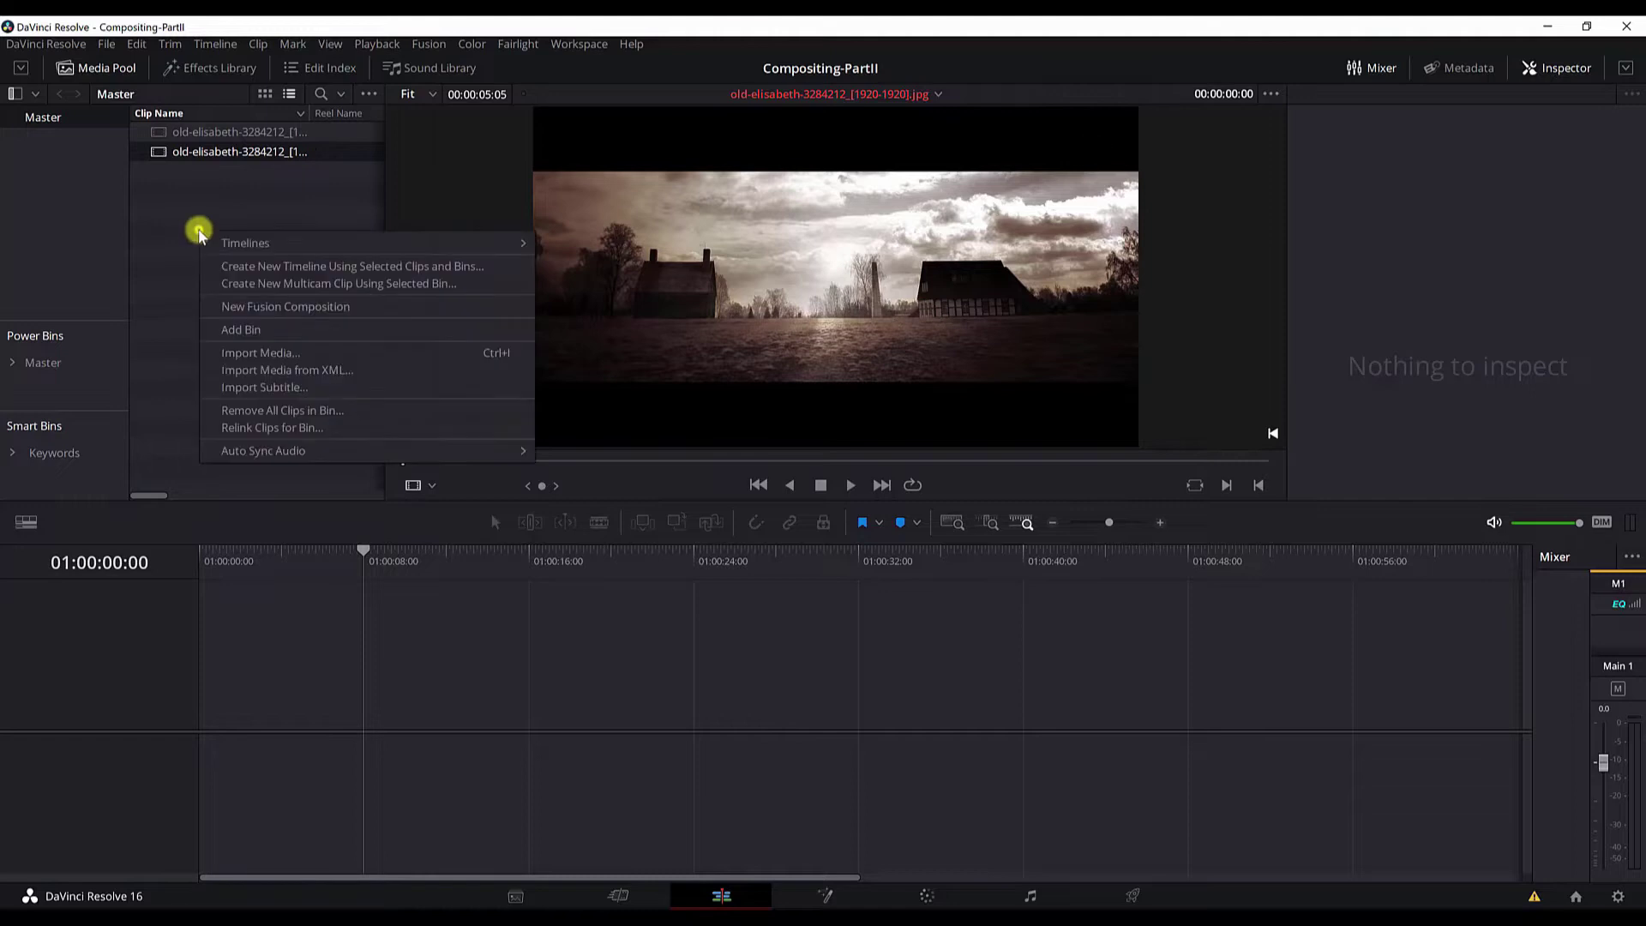
left_click(229, 306)
left_click(813, 444)
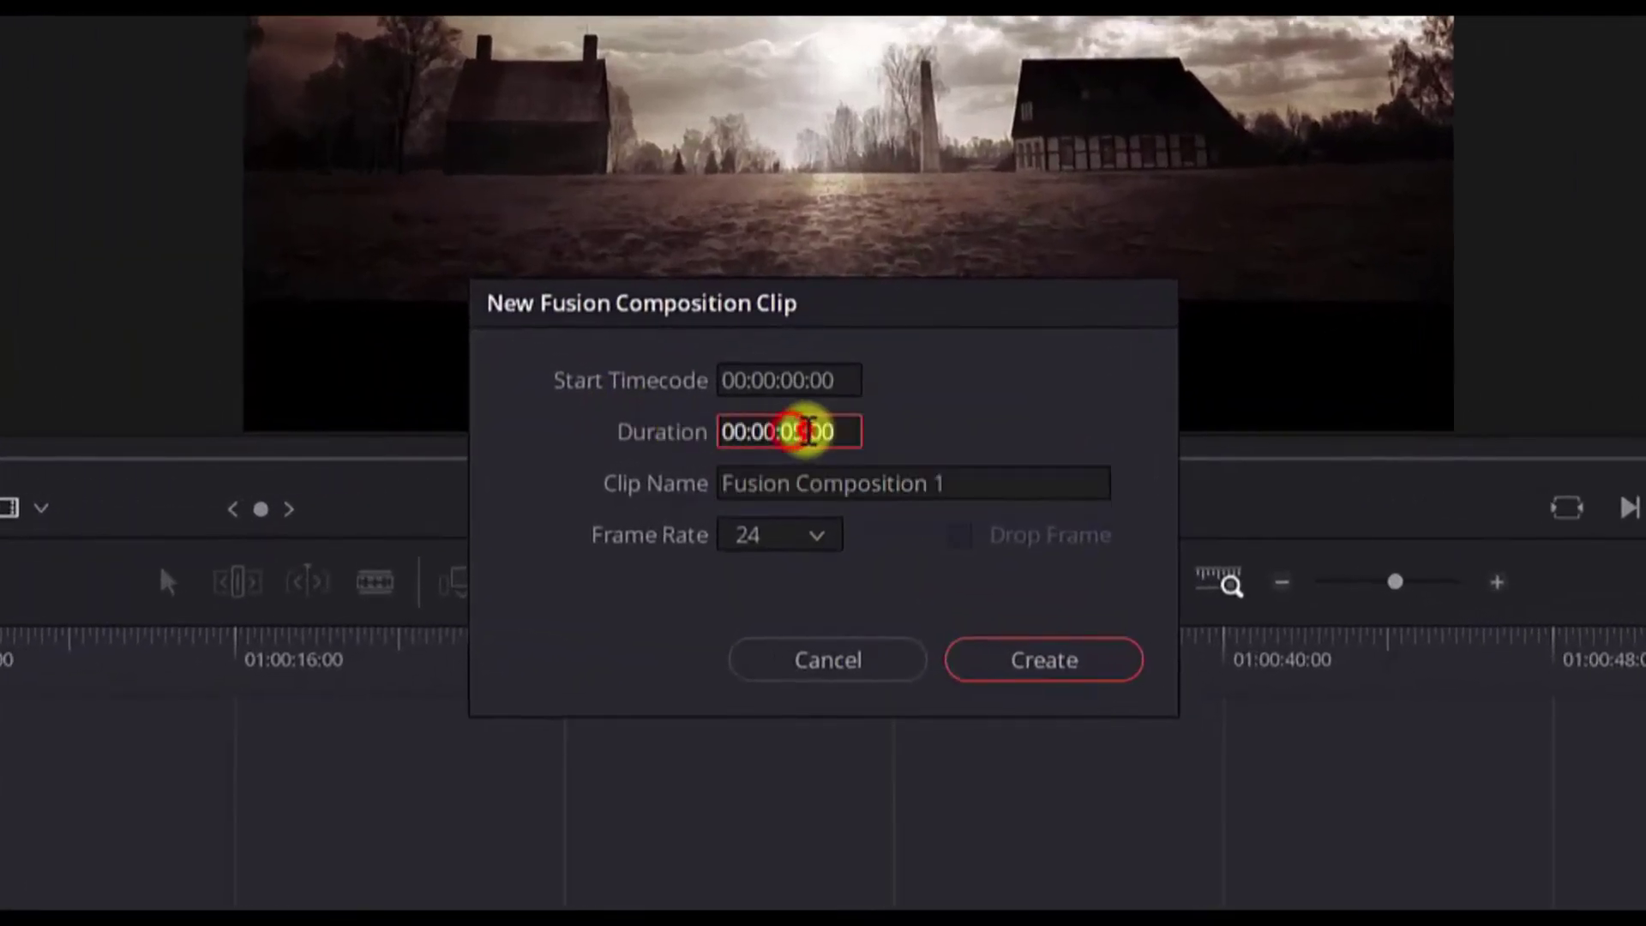
type("5")
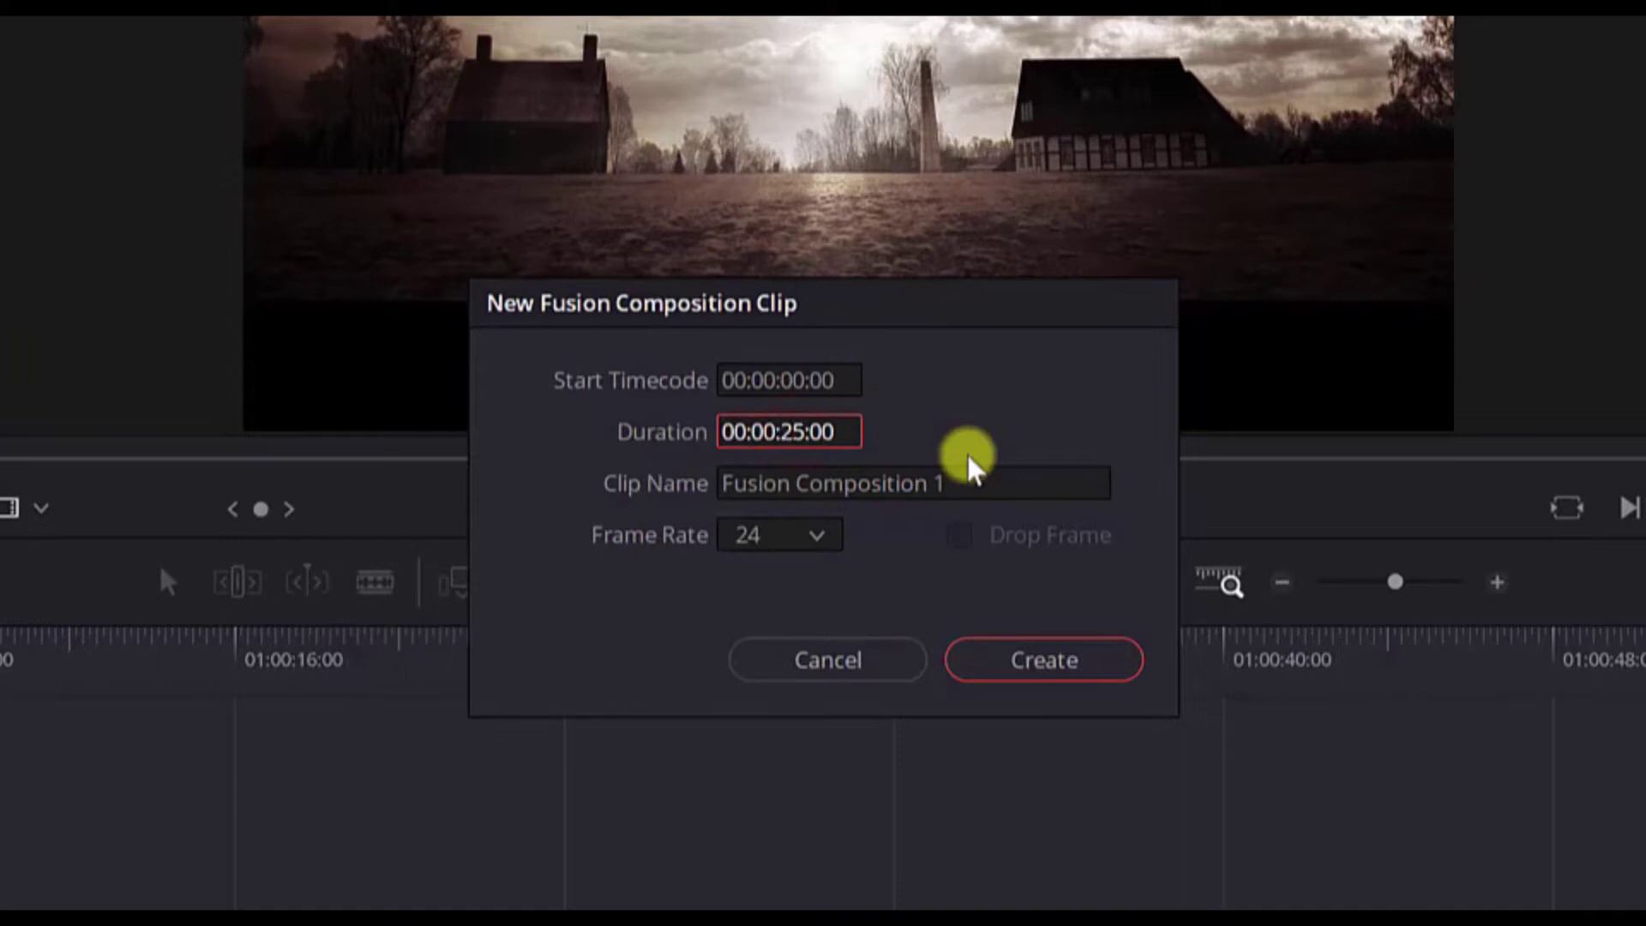
left_click(991, 474)
type("Comp")
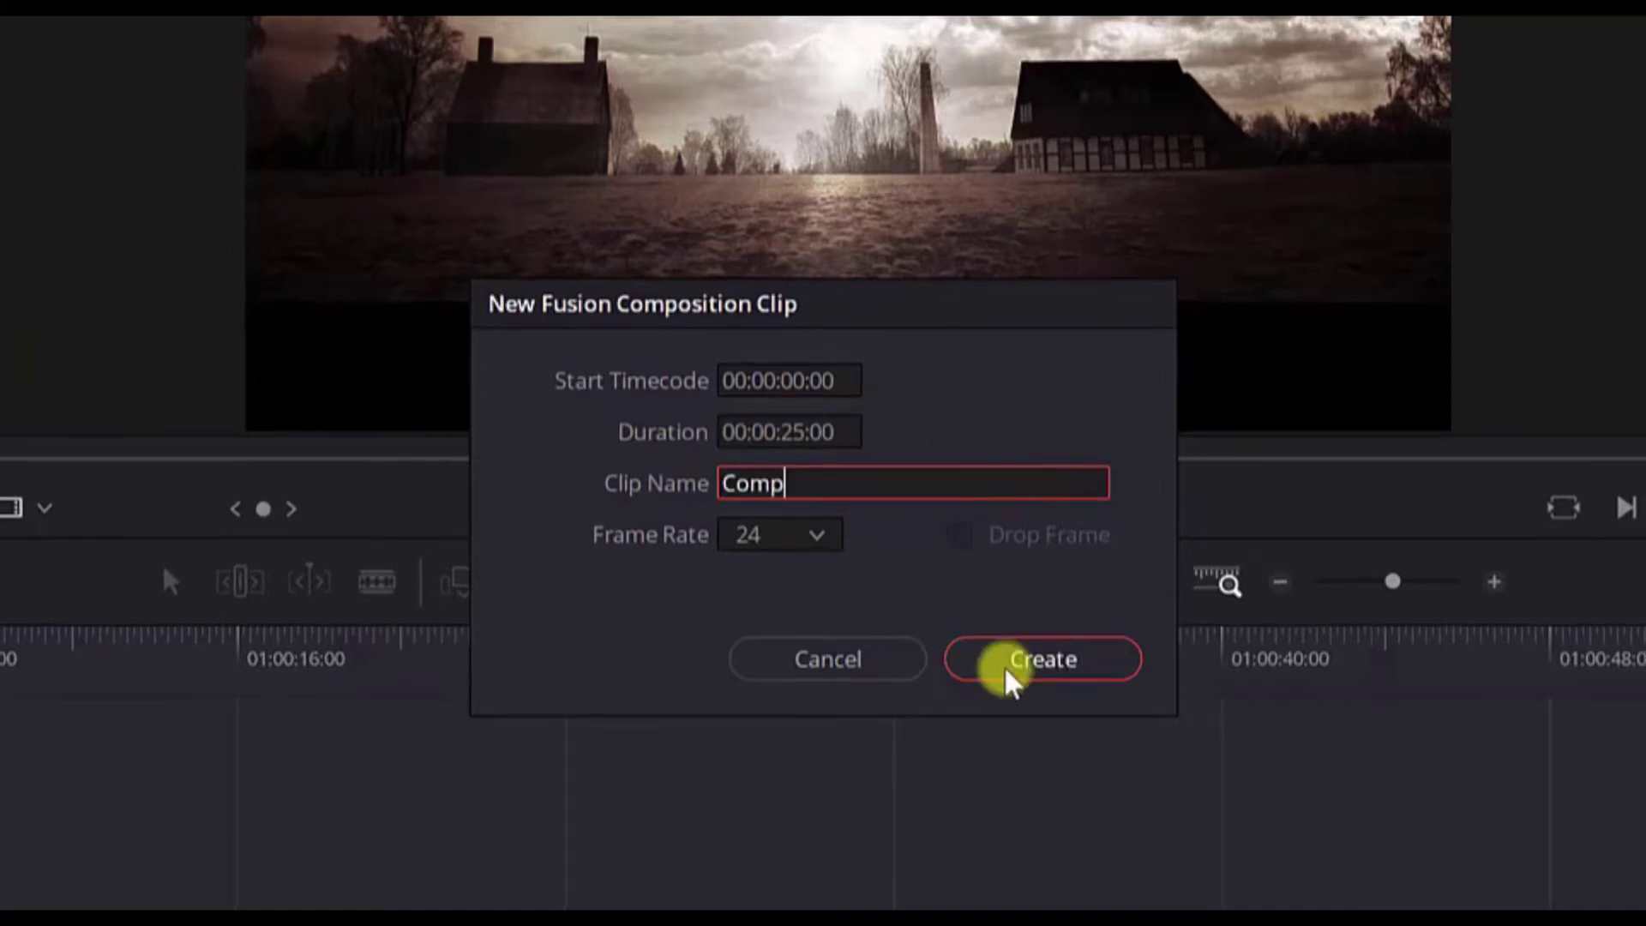
left_click(1006, 671)
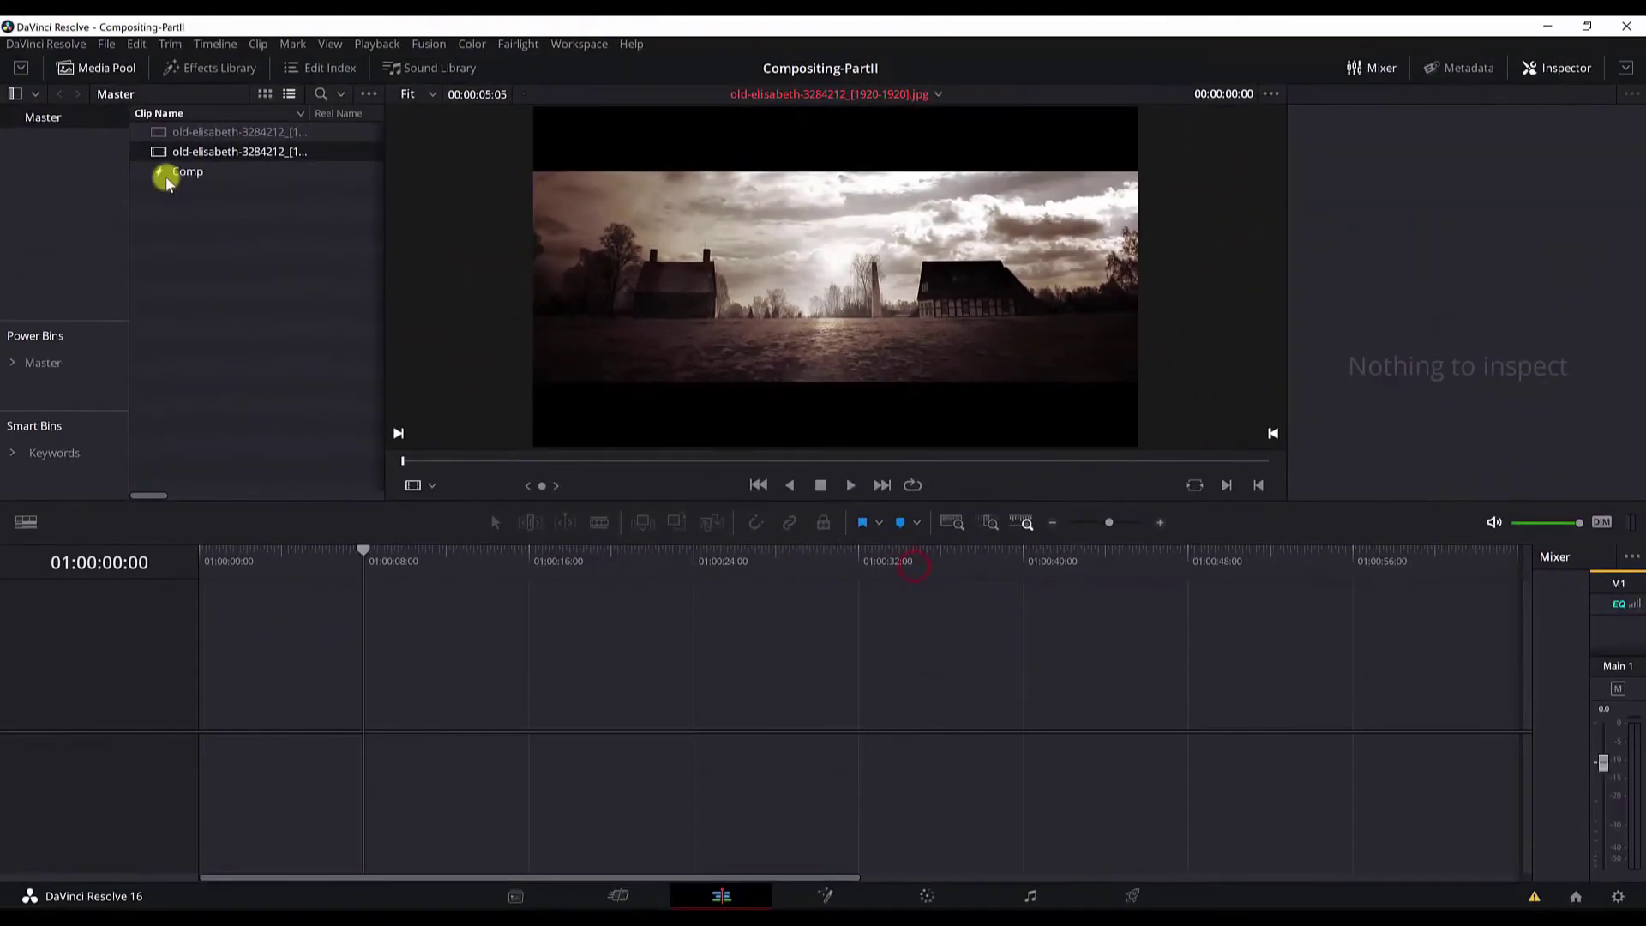
left_click_drag(167, 183, 206, 720)
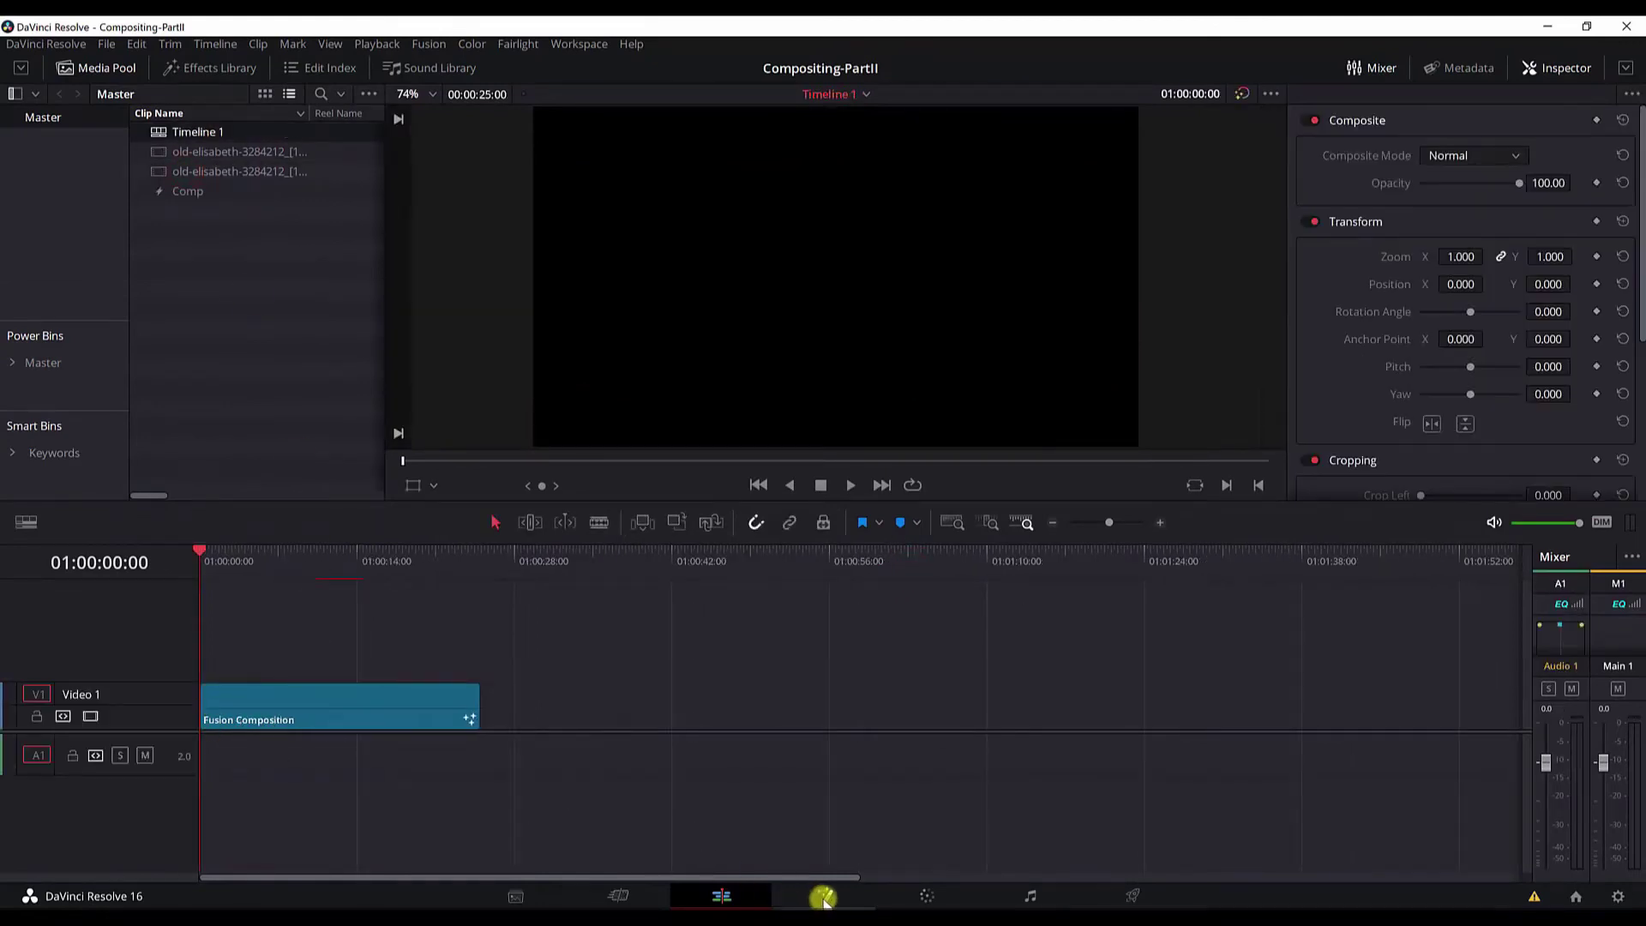
- Open Comp on the Fusion page, shift MediaOut1 right, and review the node area's arrange options
left_click(825, 896)
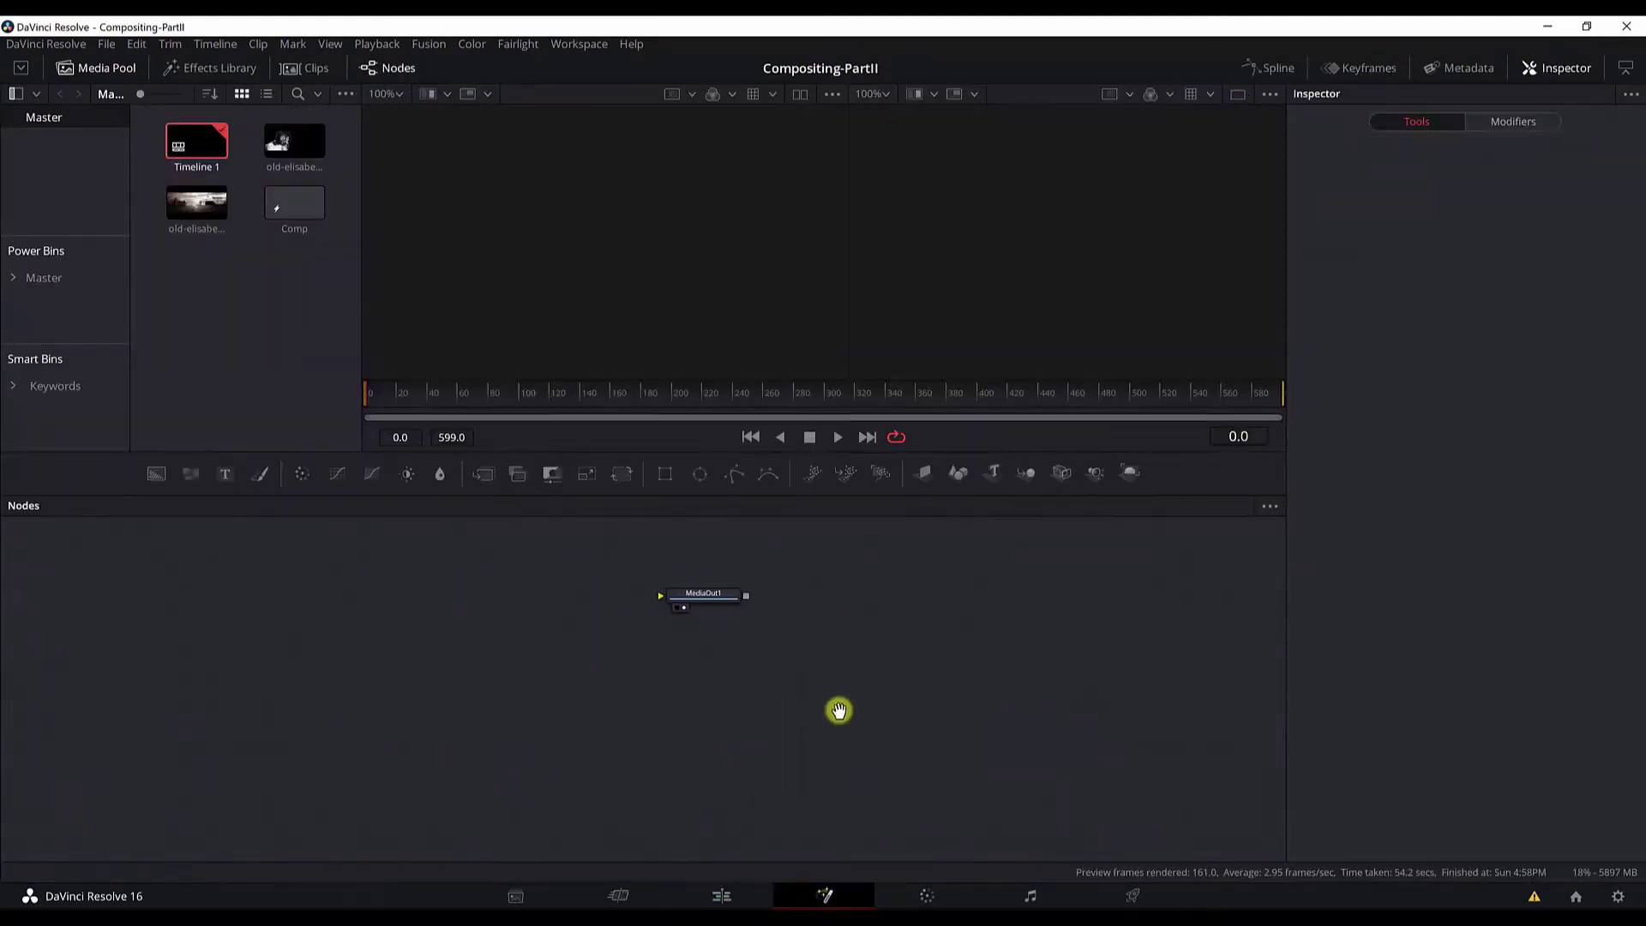
left_click_drag(730, 644, 874, 676)
left_click_drag(374, 683, 532, 702)
right_click(468, 649)
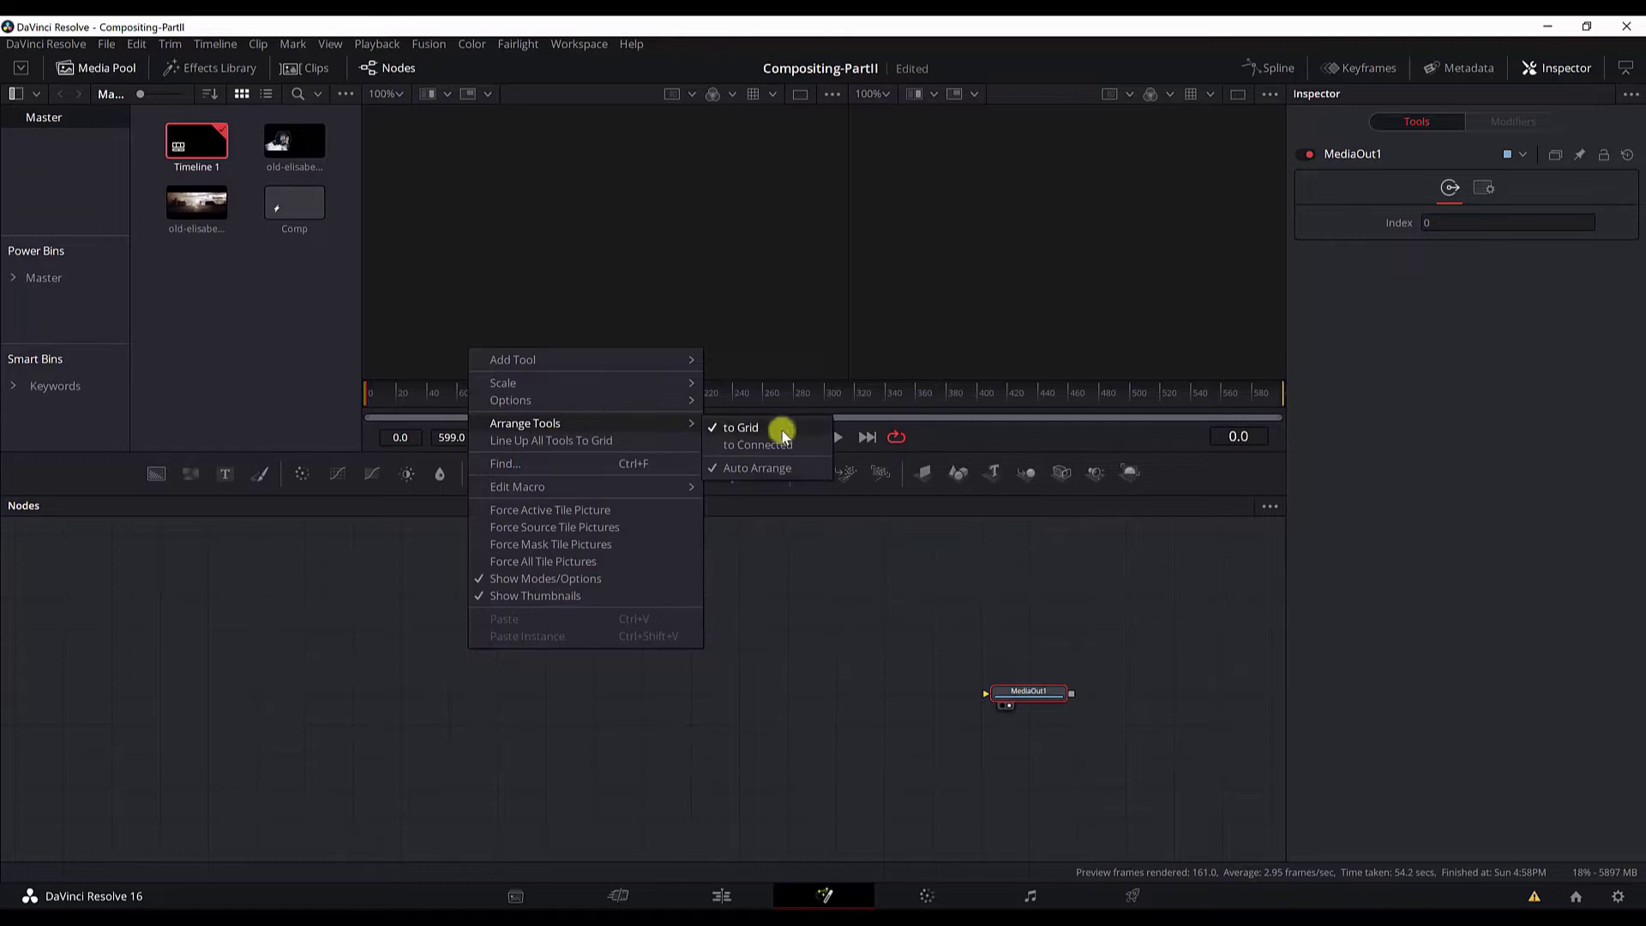
mouse_move(584, 405)
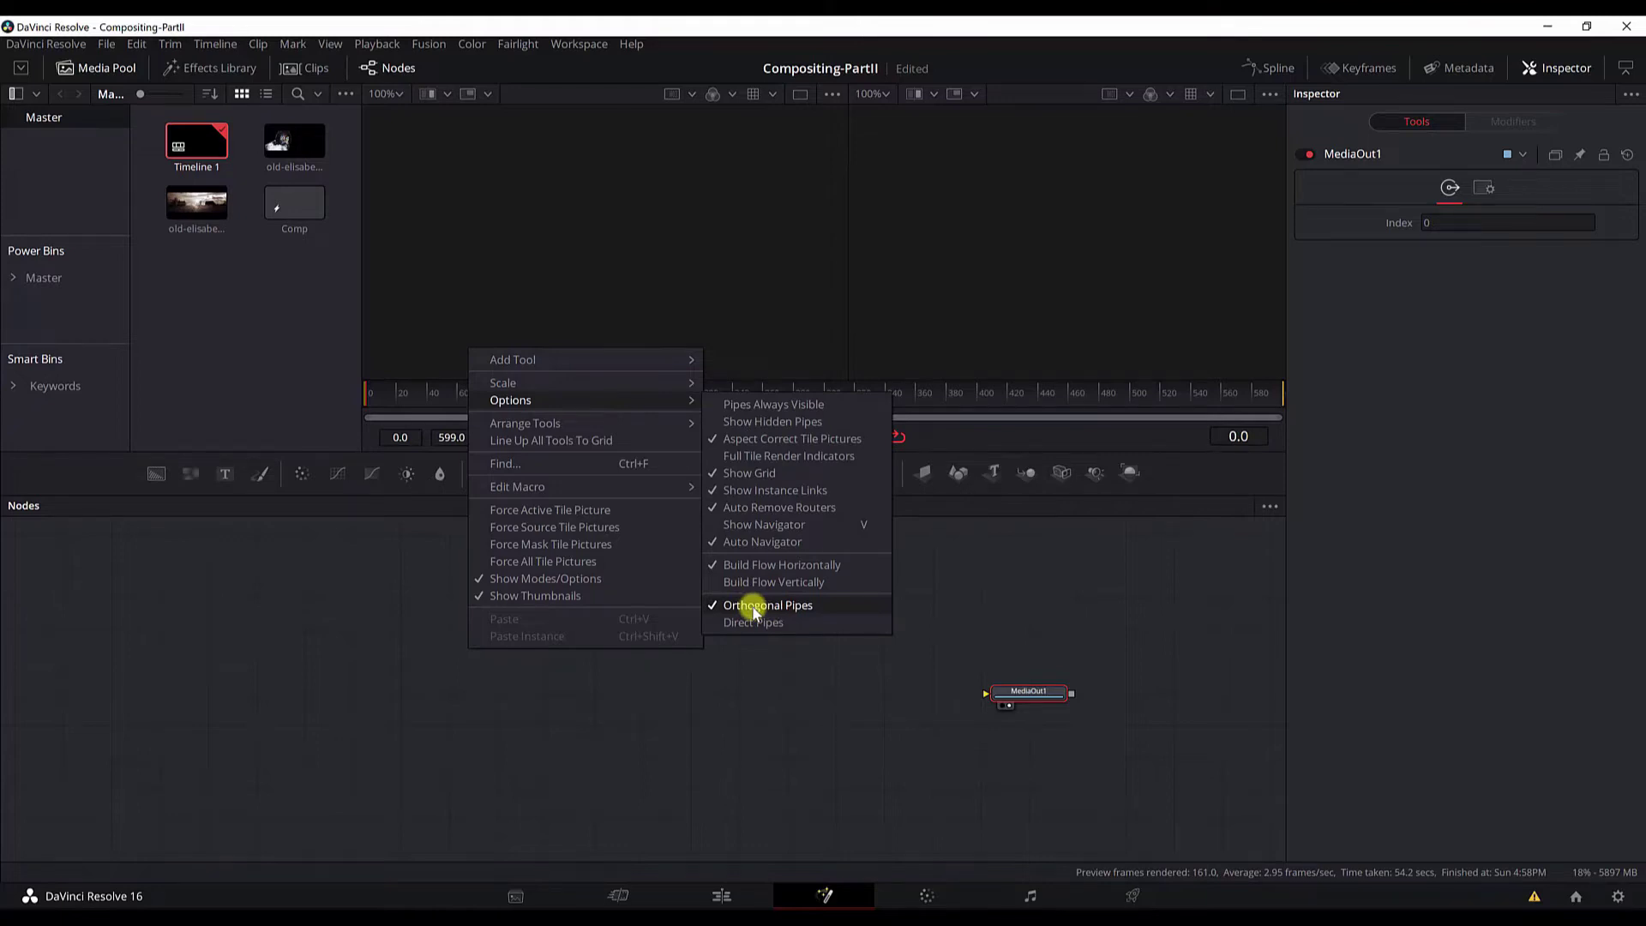
left_click(753, 621)
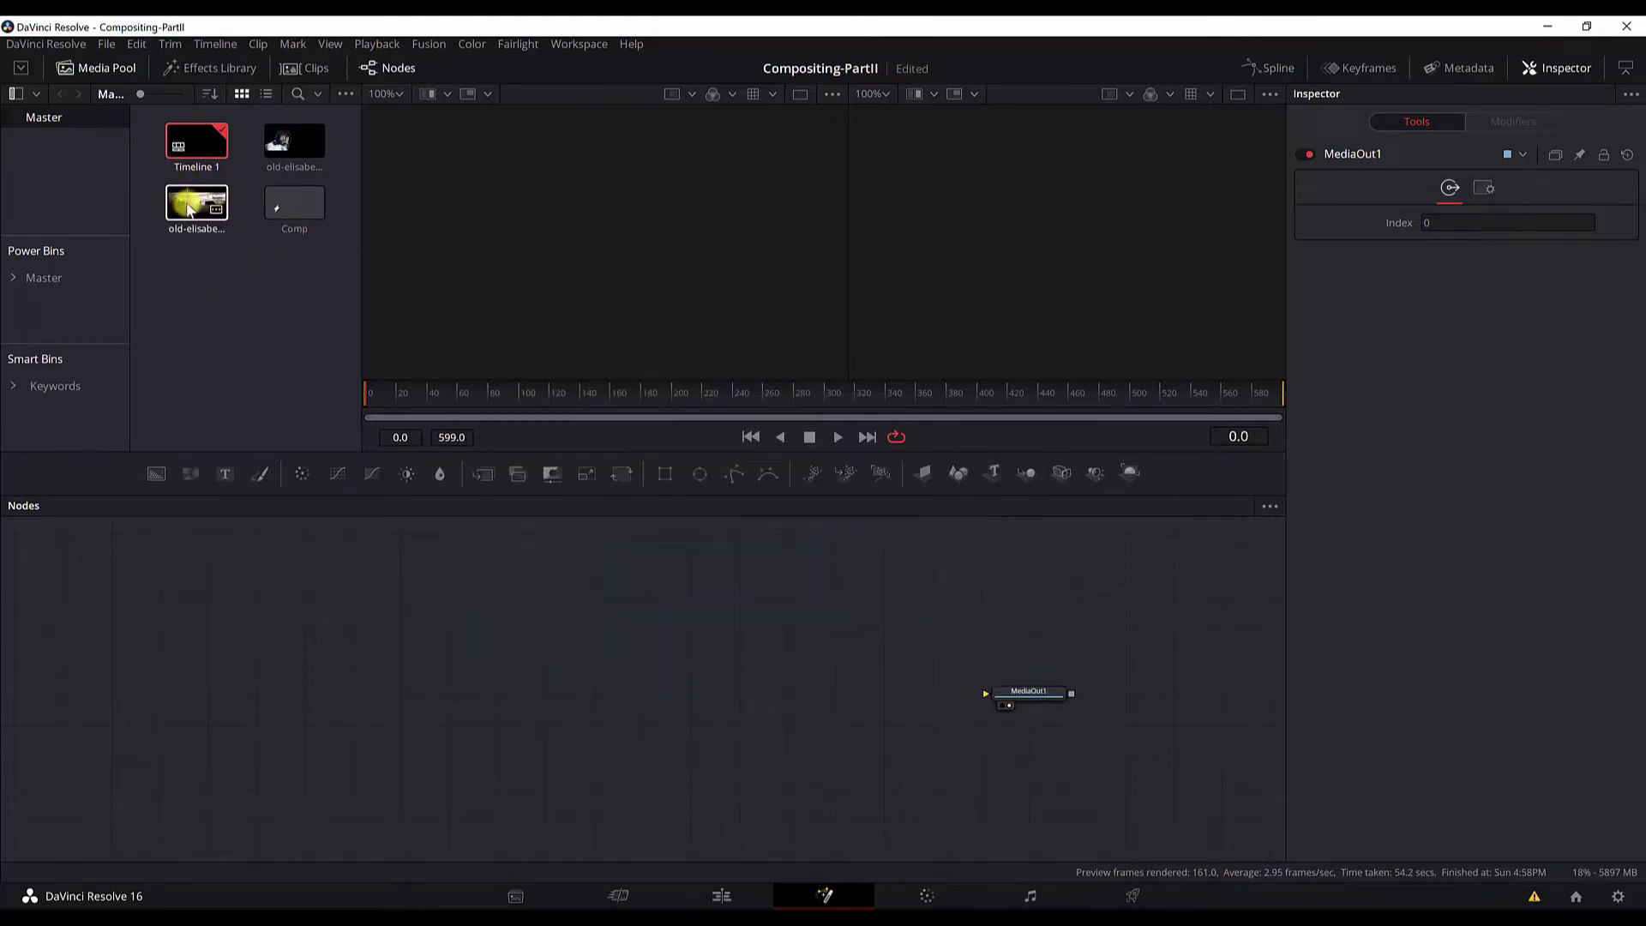
- Drop the village landscape image in as MediaIn1 and add a Camera 3D node after it
left_click_drag(189, 210, 316, 637)
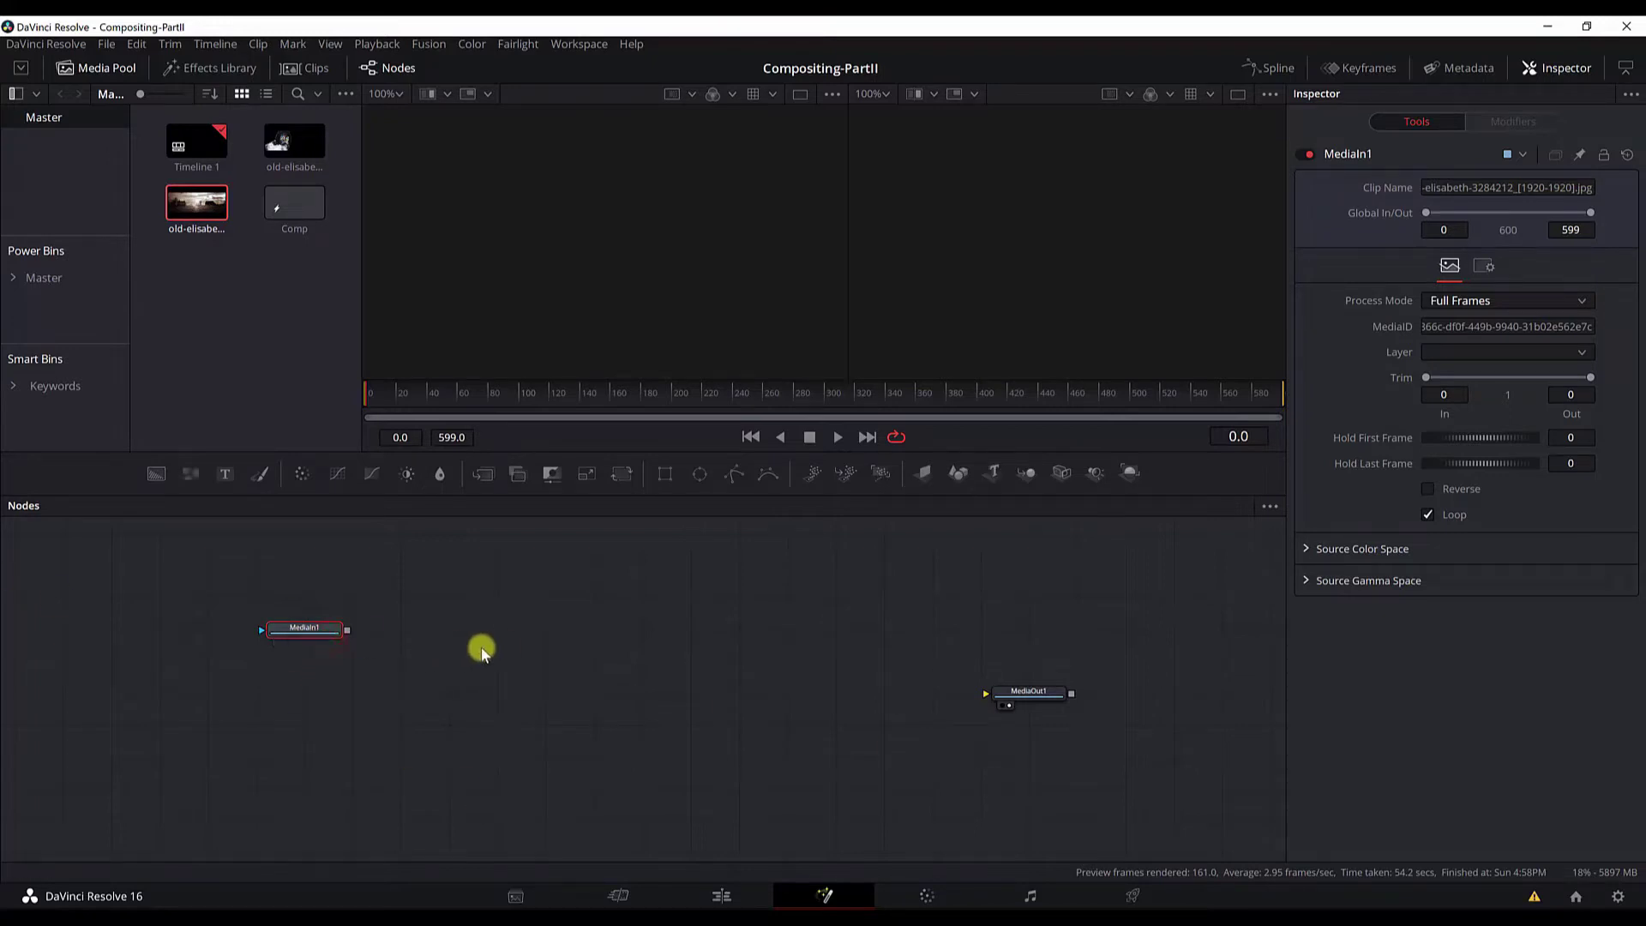
key("shift+space")
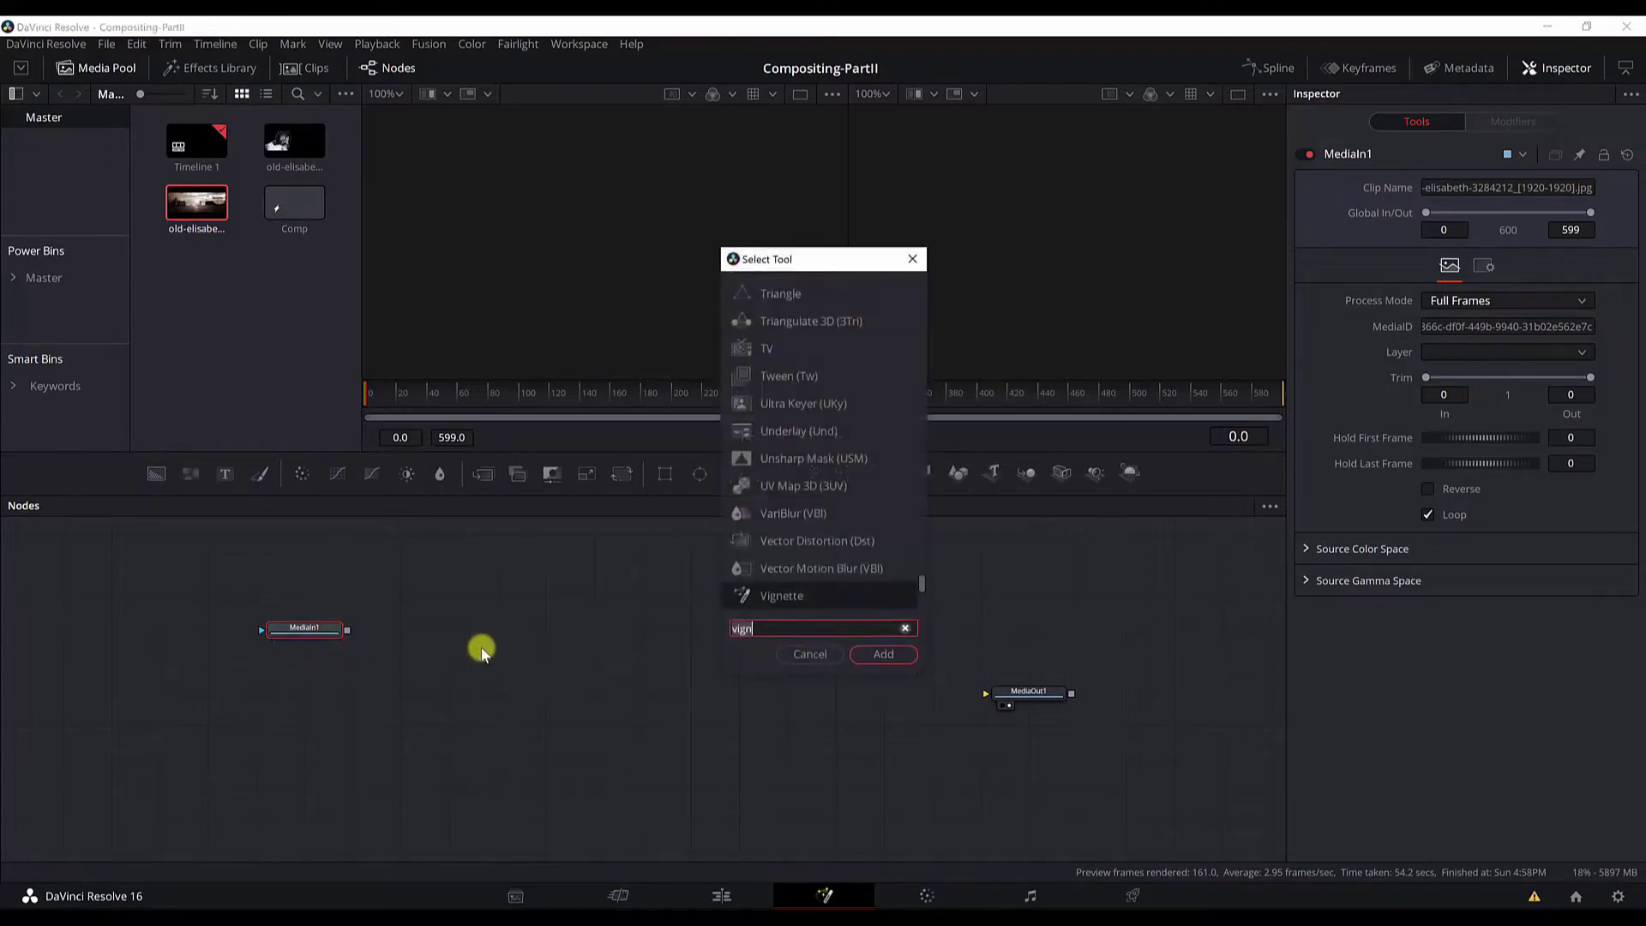
type("came")
key("Return")
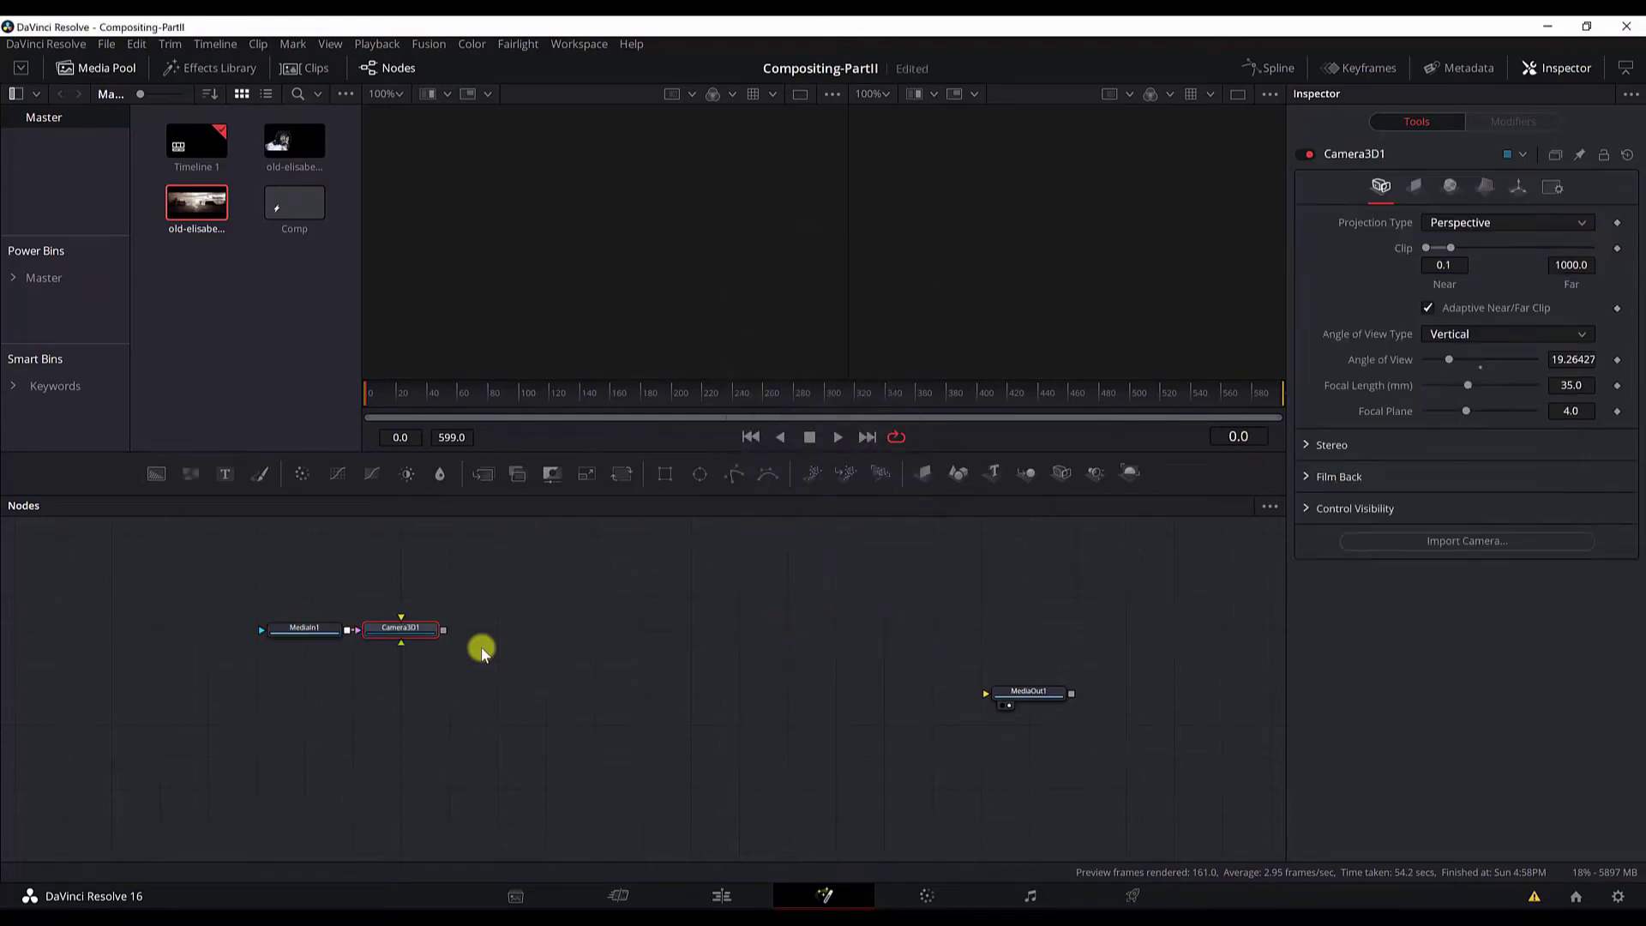
- Review Camera3D1's Inspector tabs and set its Transform Translation Z to 5.4975
left_click_drag(428, 633, 466, 638)
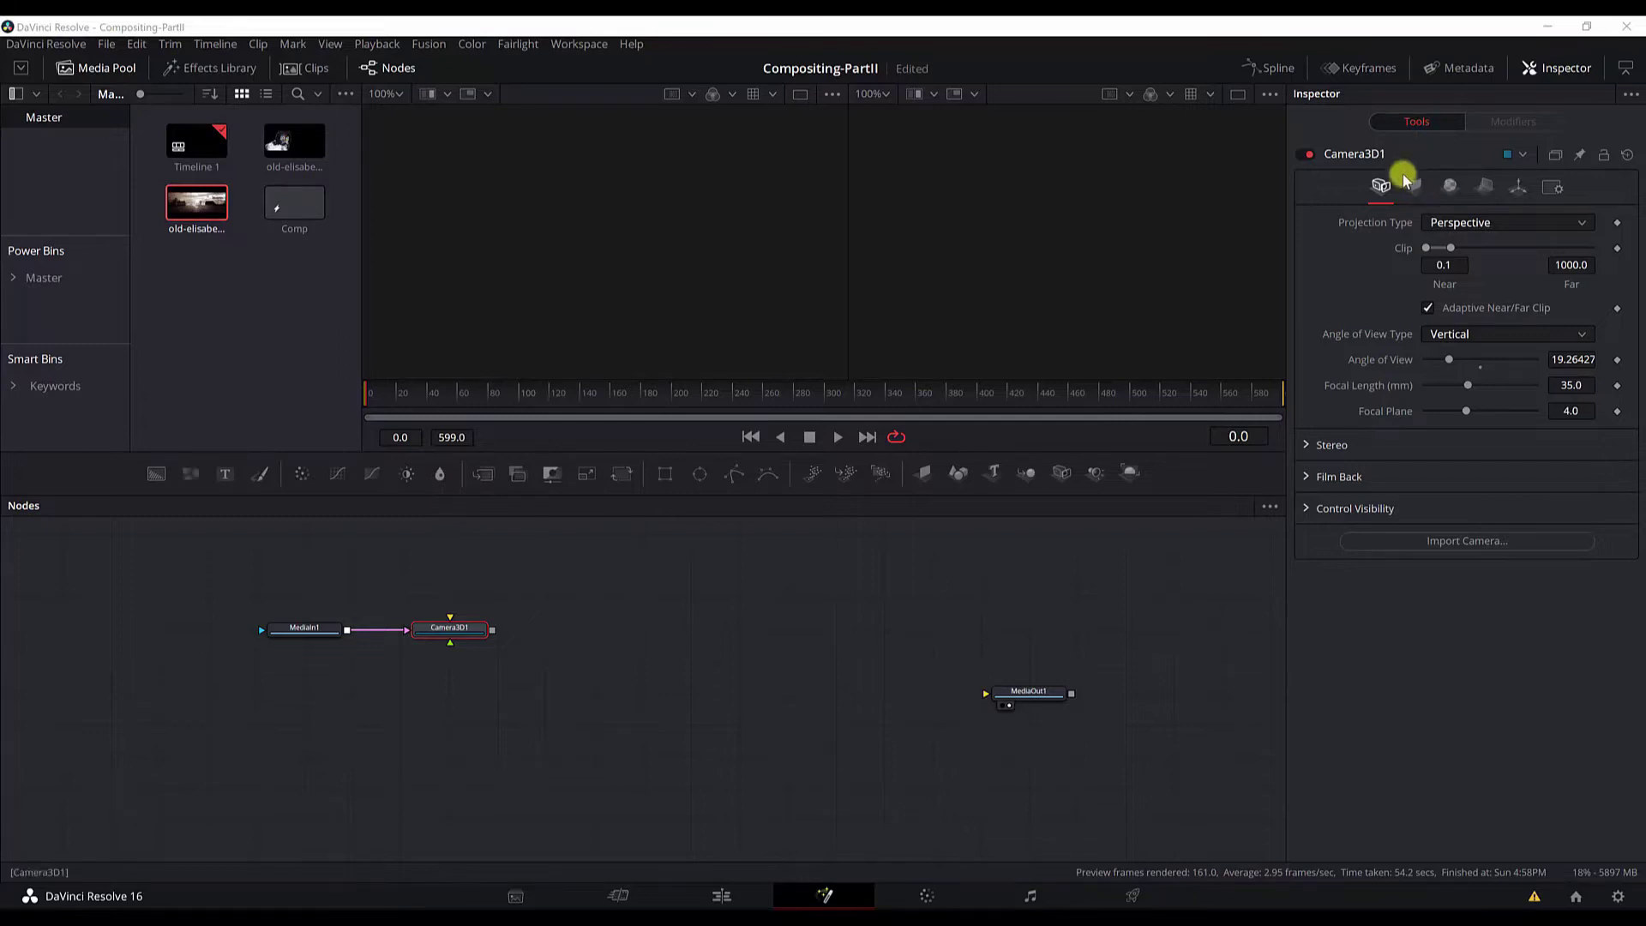
left_click(1419, 187)
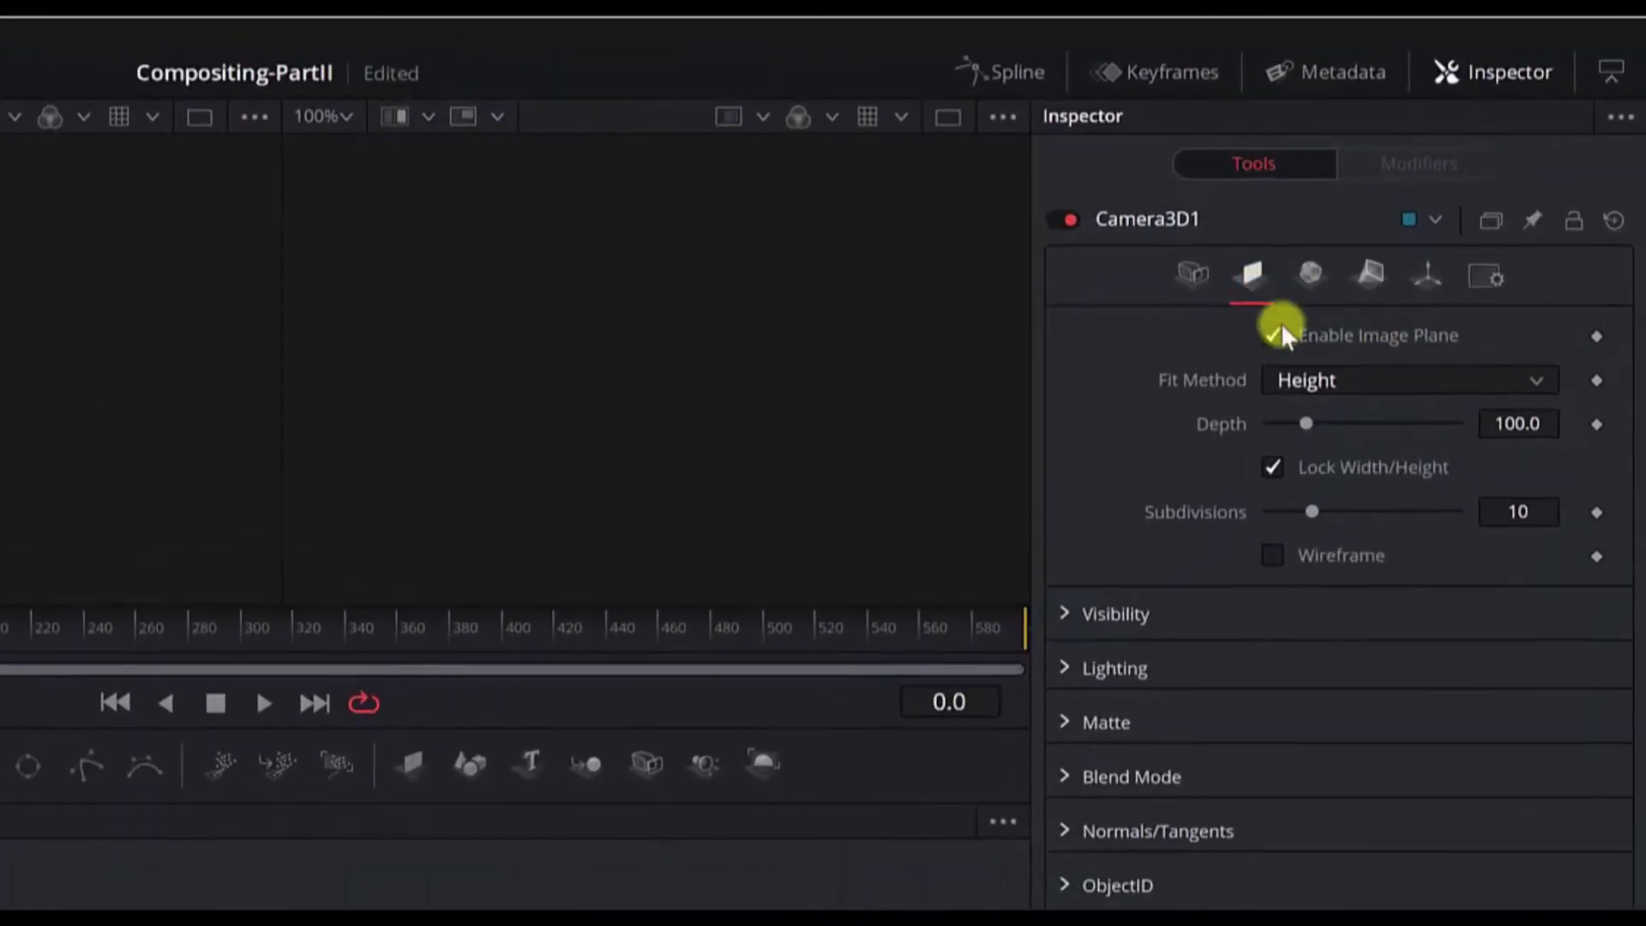
left_click(1318, 276)
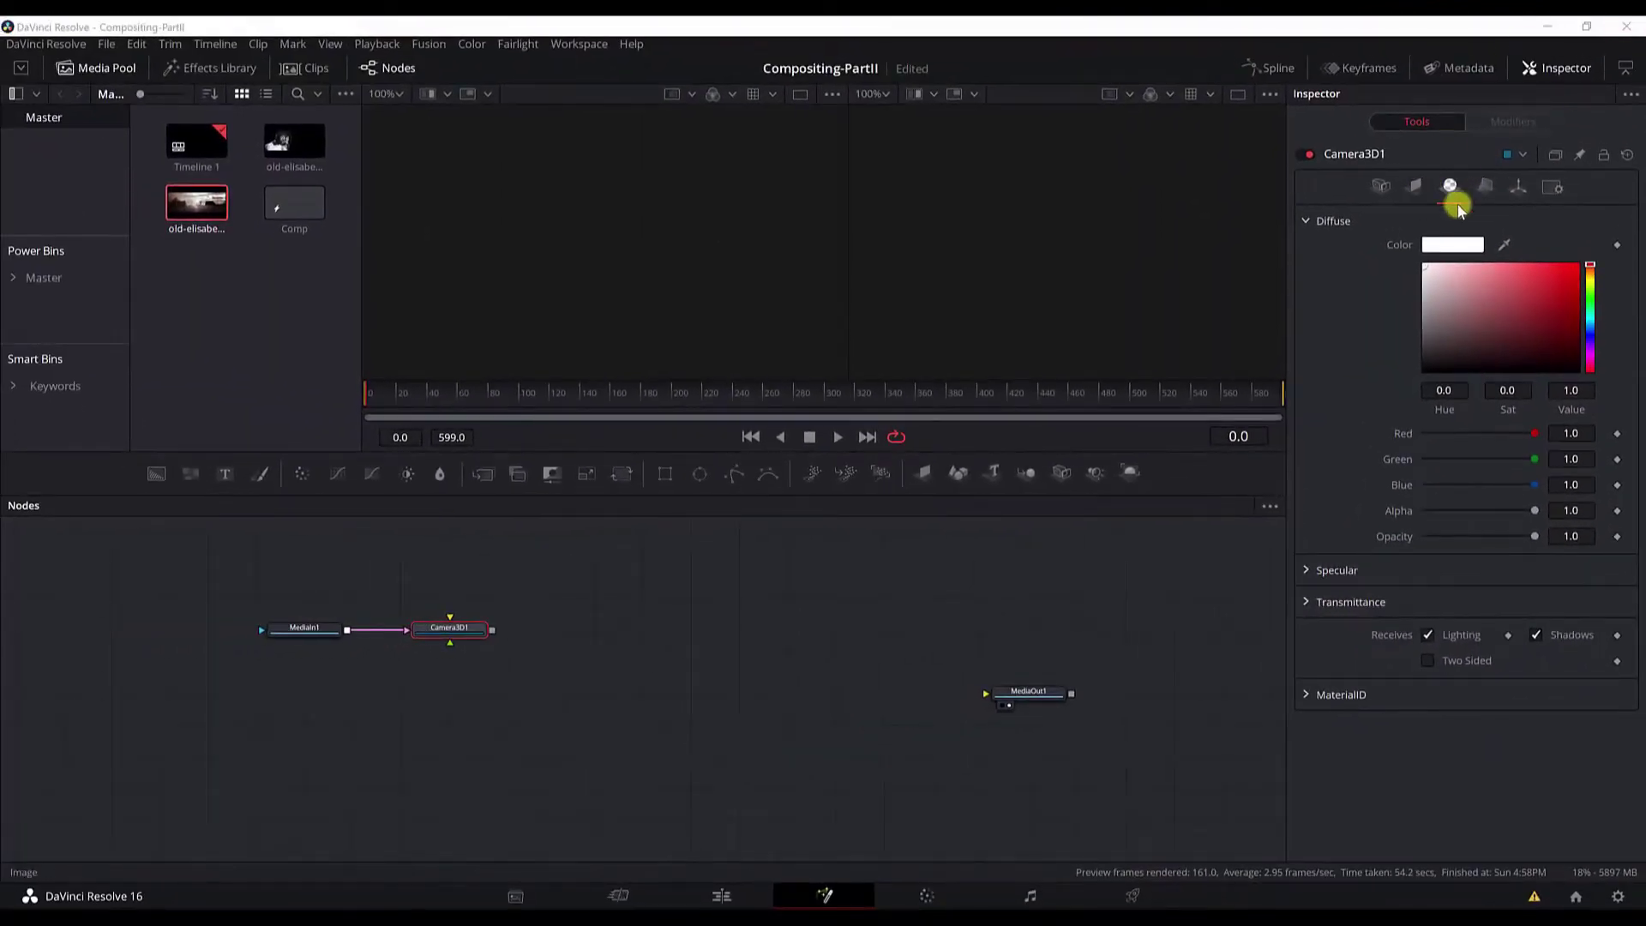
left_click(1483, 187)
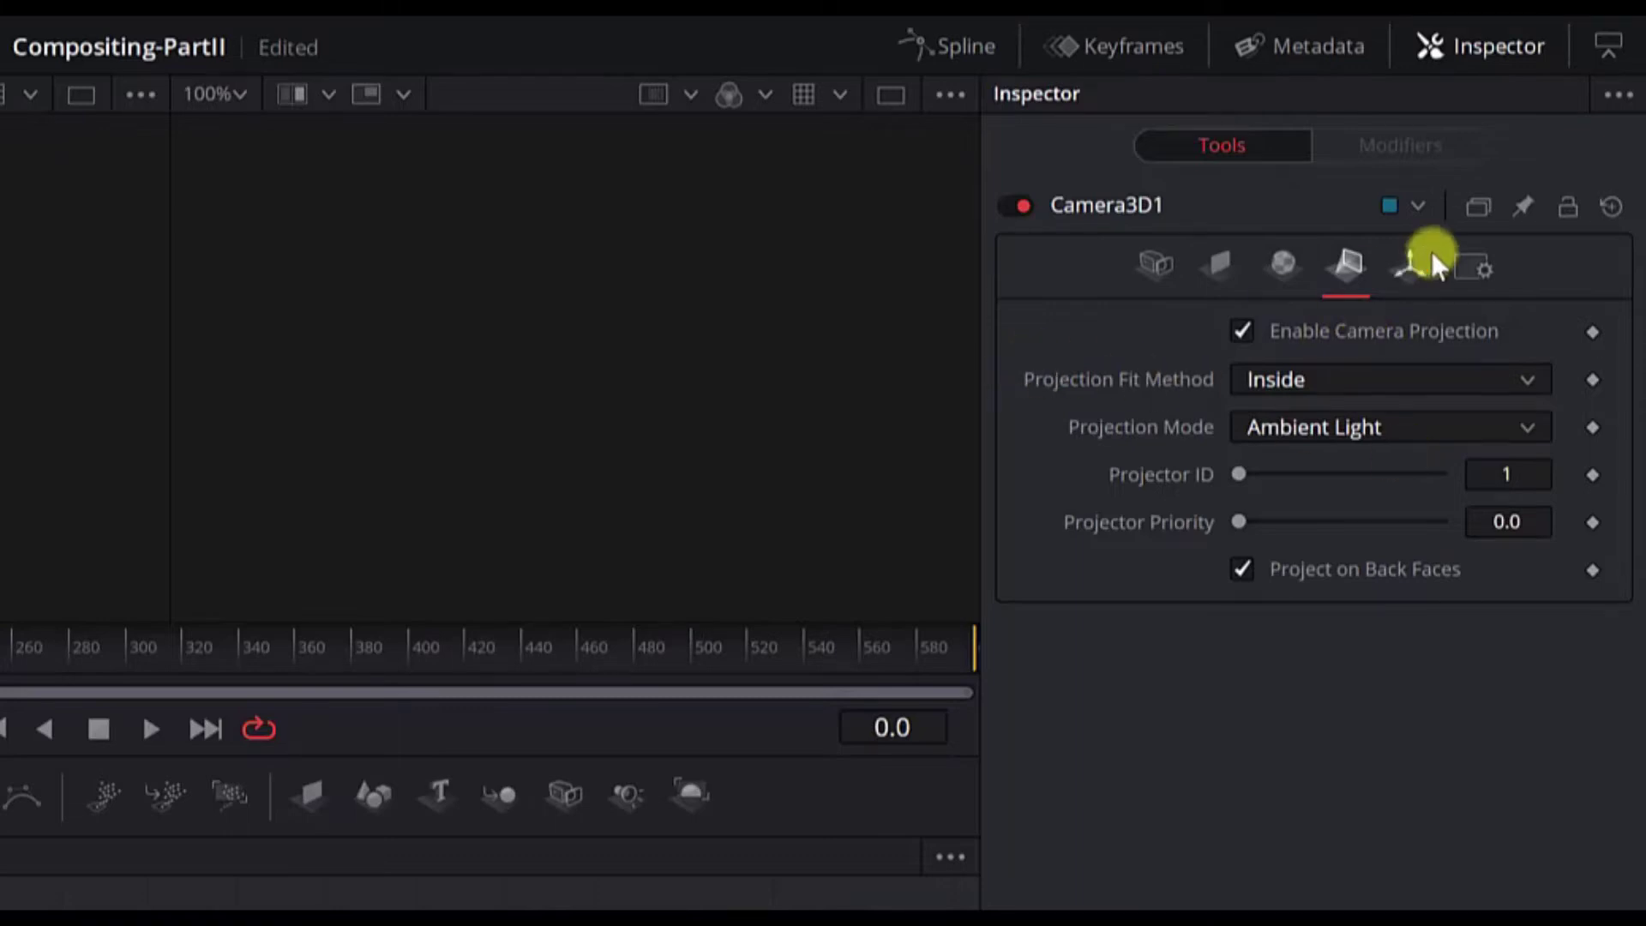
left_click(1413, 271)
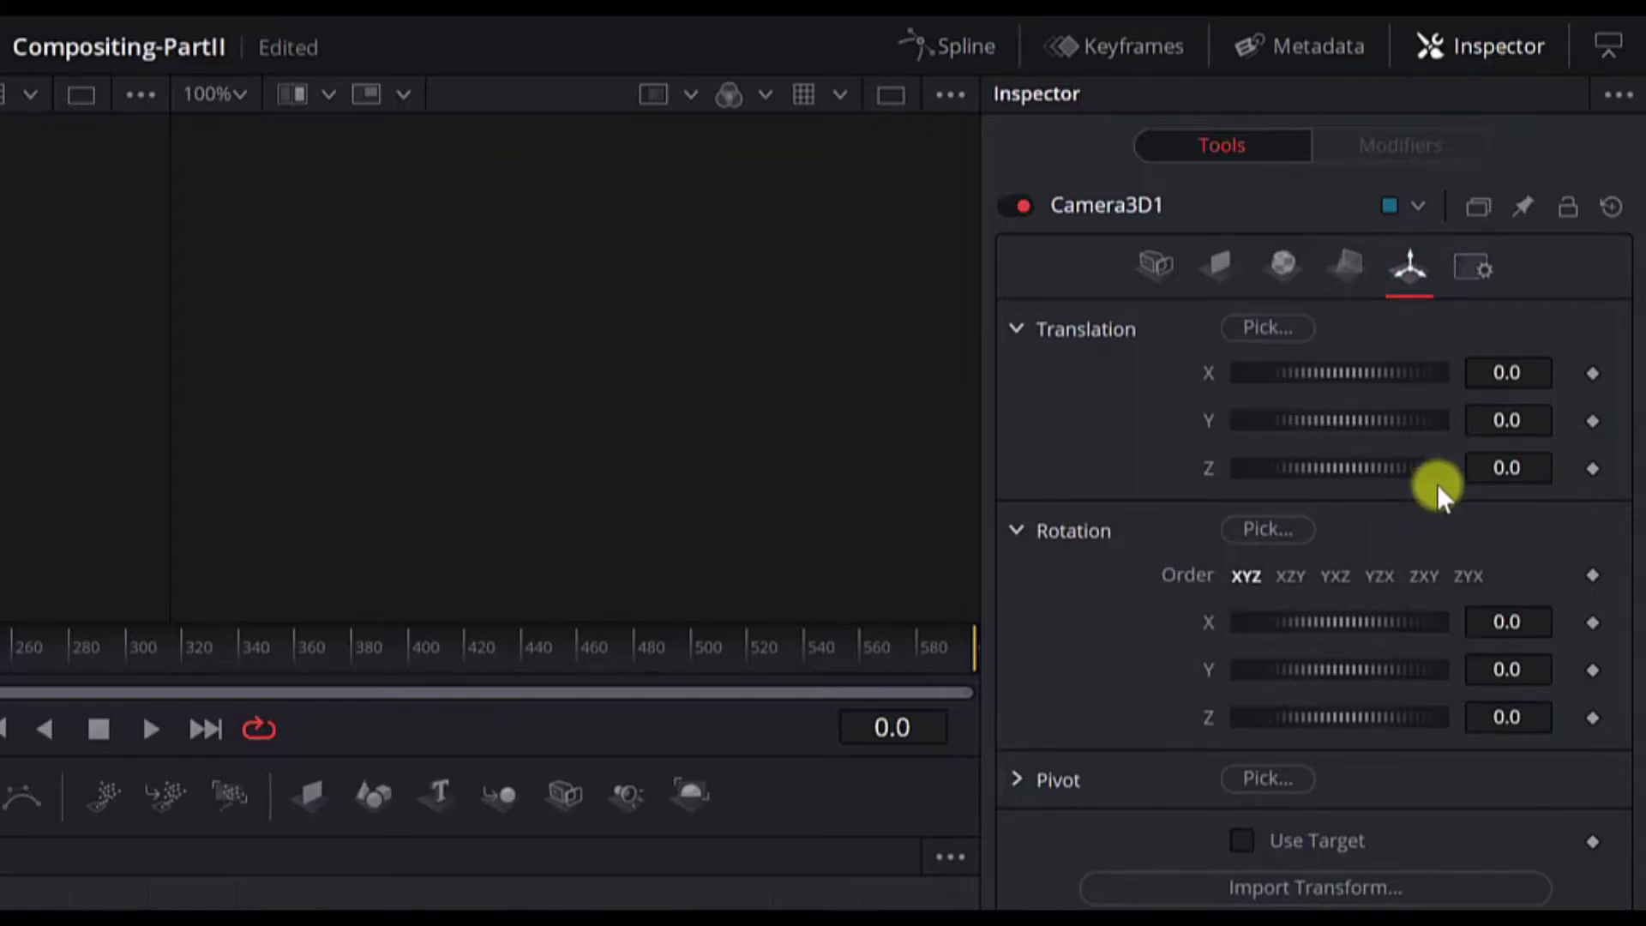
left_click(1510, 468)
type("5.4")
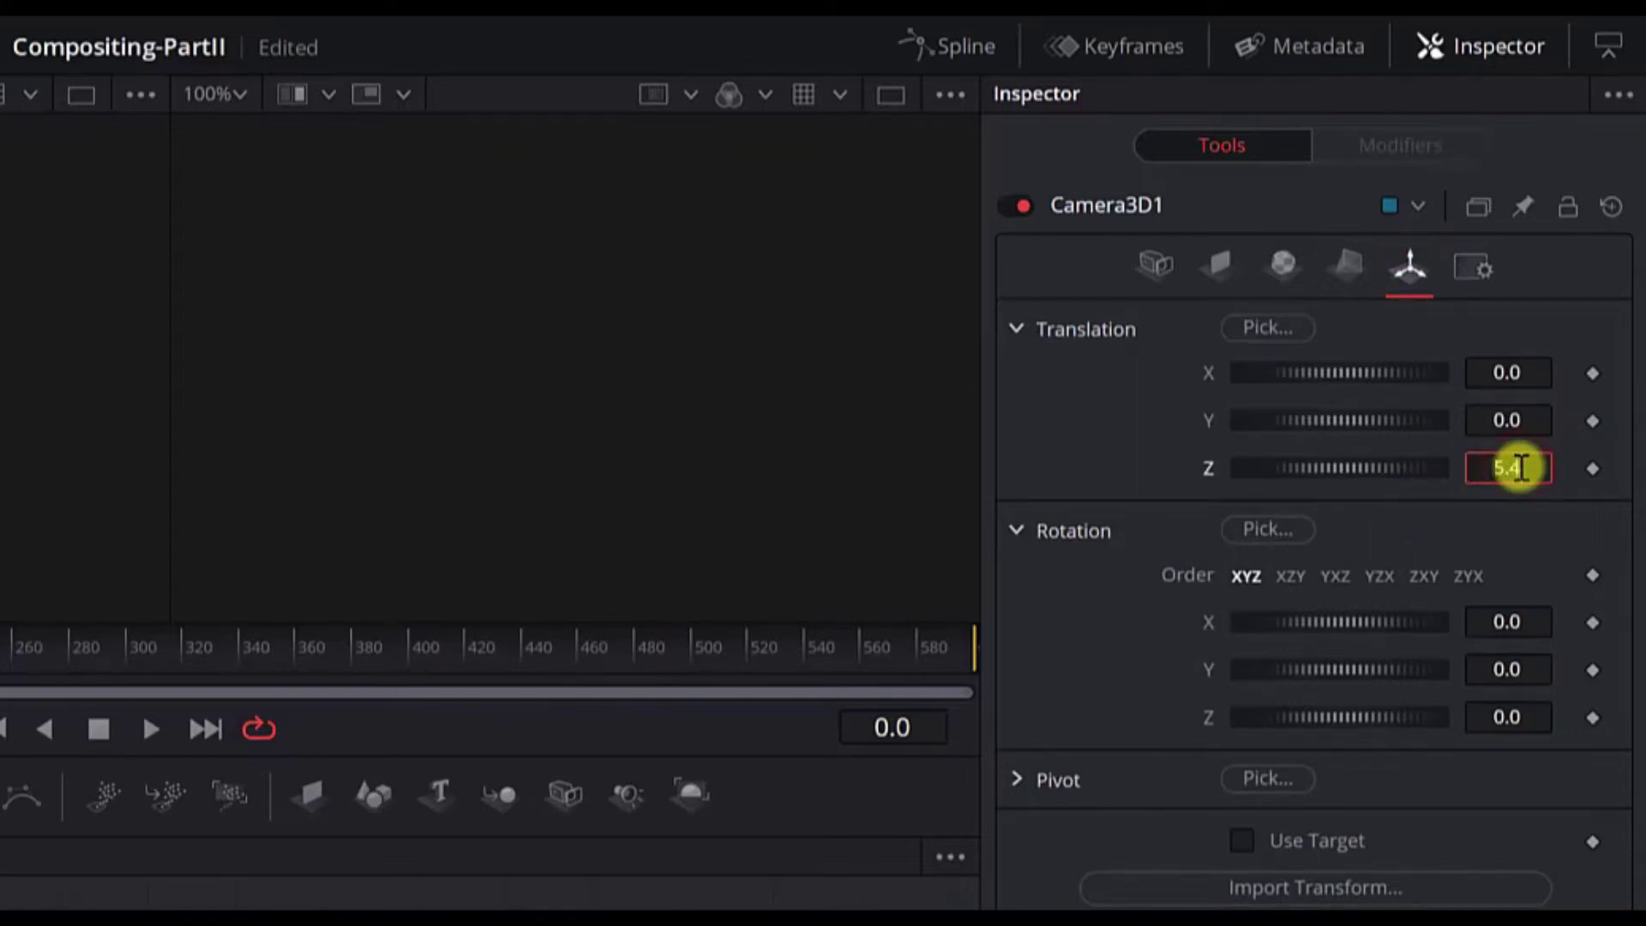
type("975")
key("Tab")
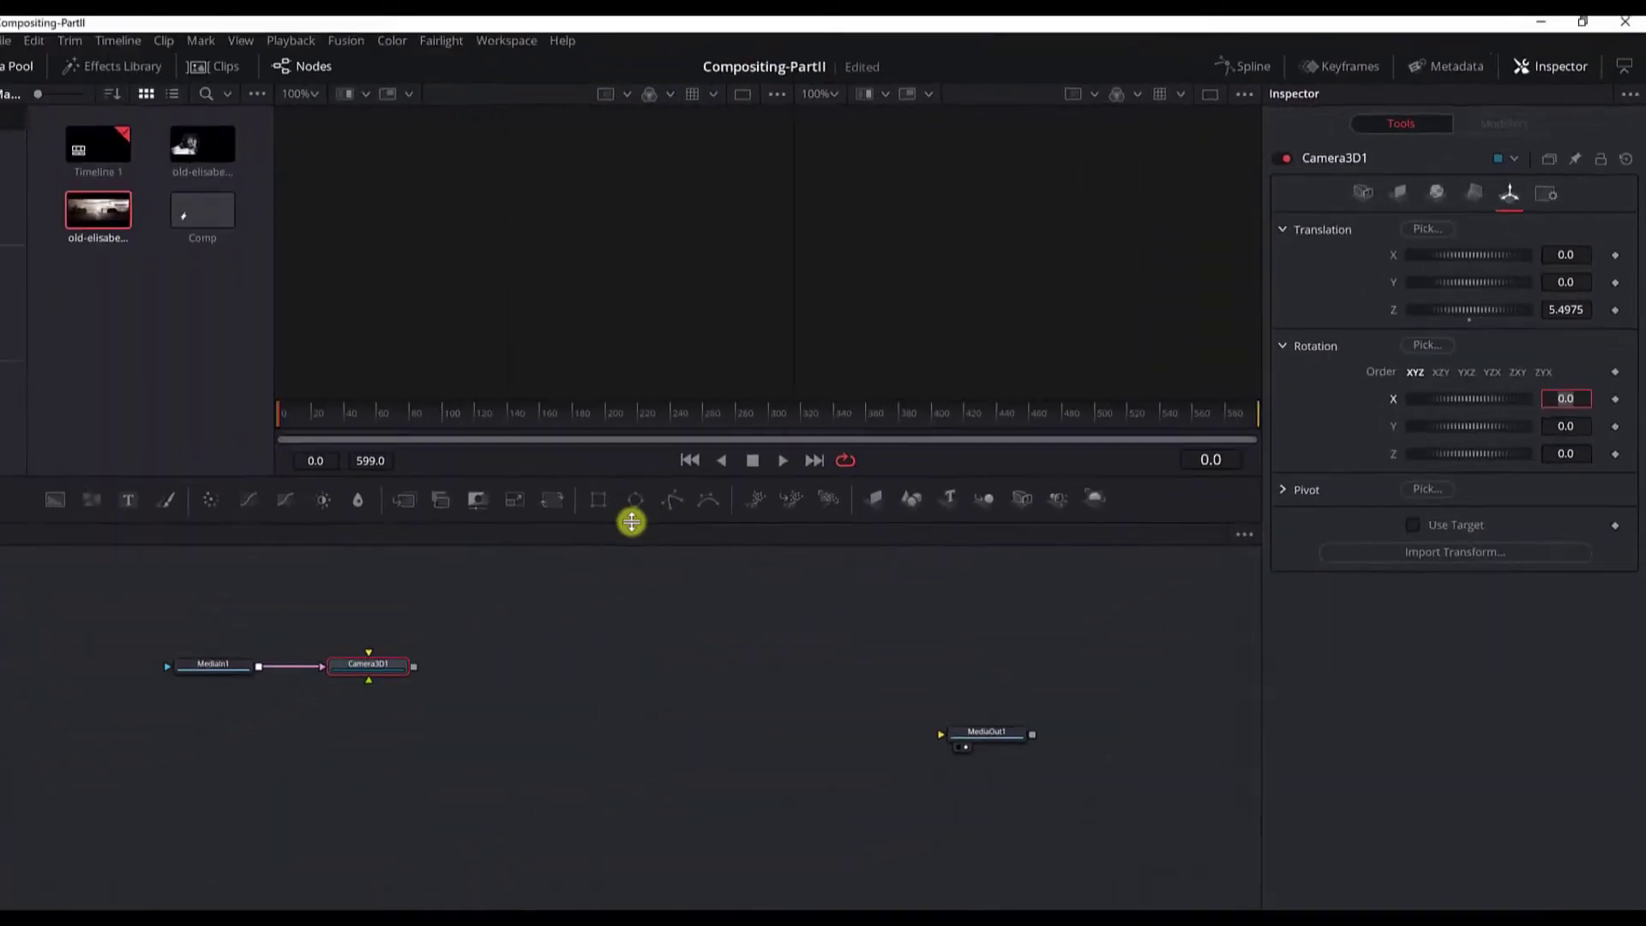
- Add a Merge 3D node after Camera3D1 and line the nodes up with MediaOut1
left_click(532, 639)
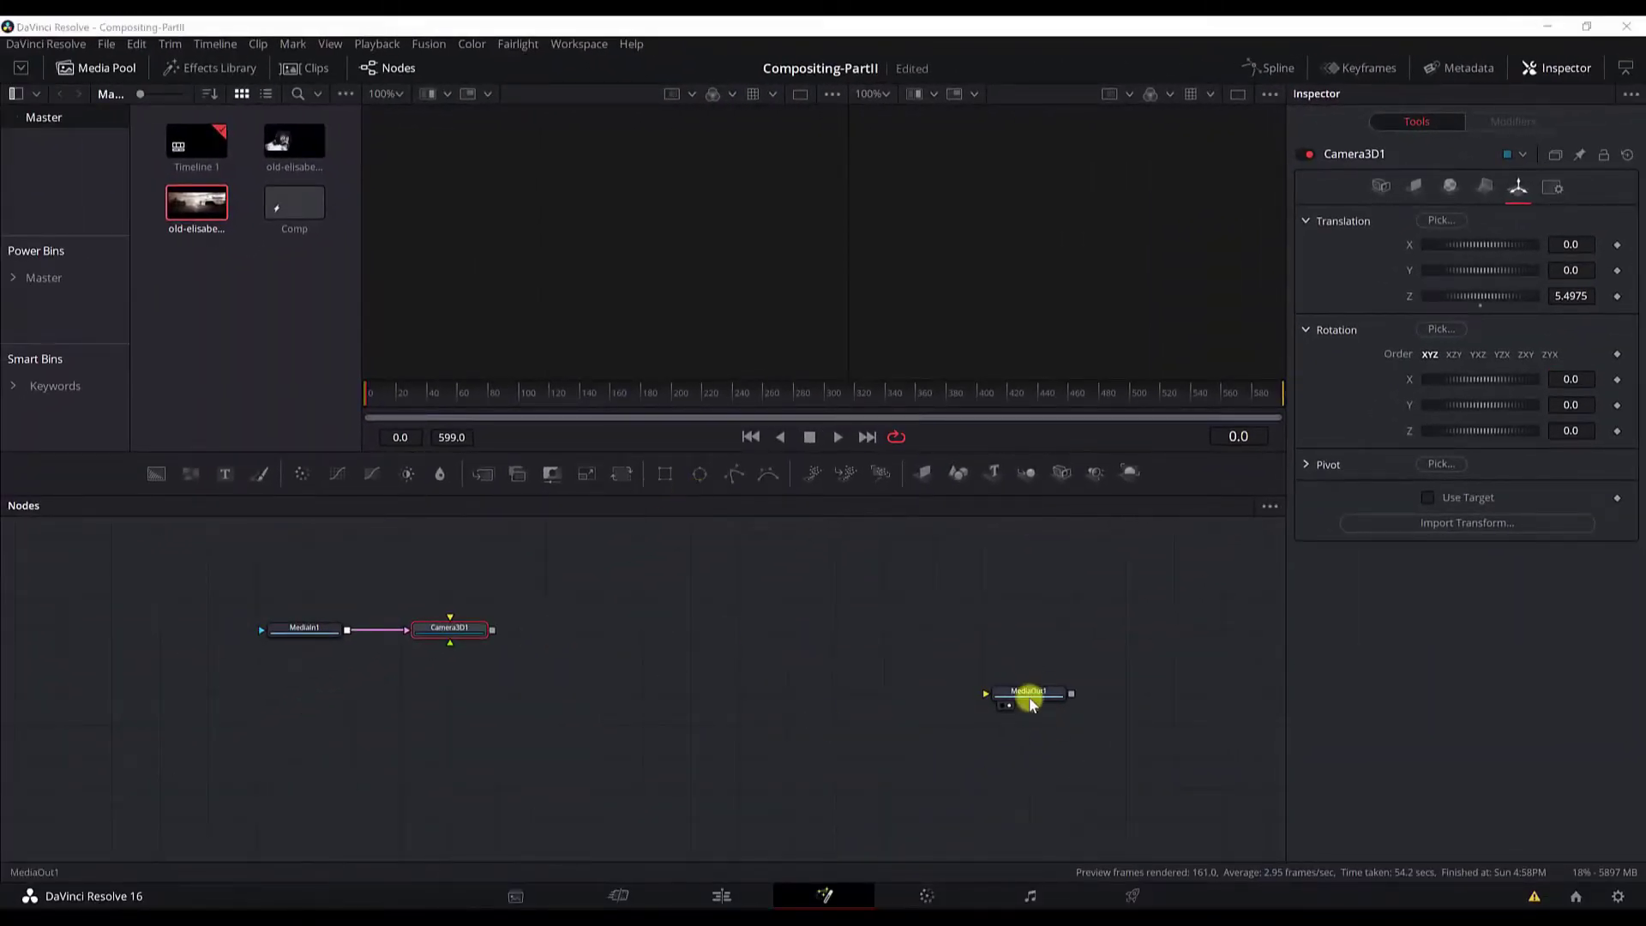
left_click(466, 631)
key("shift+space")
type("came")
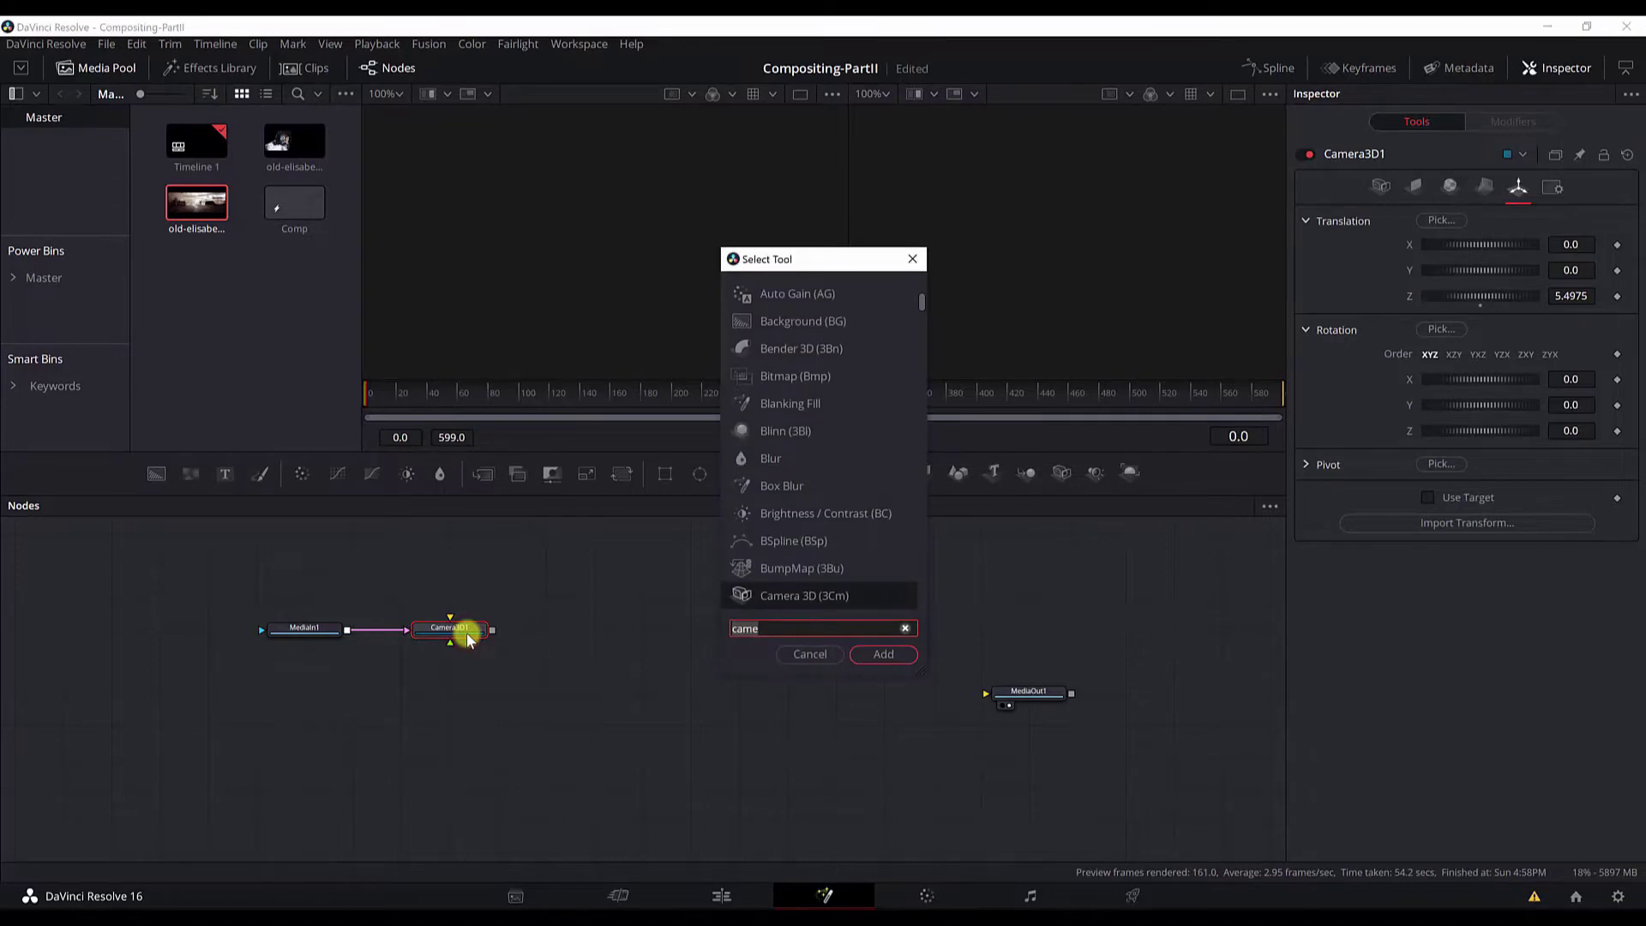
key("BackSpace")
key("BackSpace")
key("BackSpace")
key("BackSpace")
type("merge")
key("Down")
key("Return")
left_click_drag(542, 628, 589, 628)
left_click_drag(1020, 693, 1020, 633)
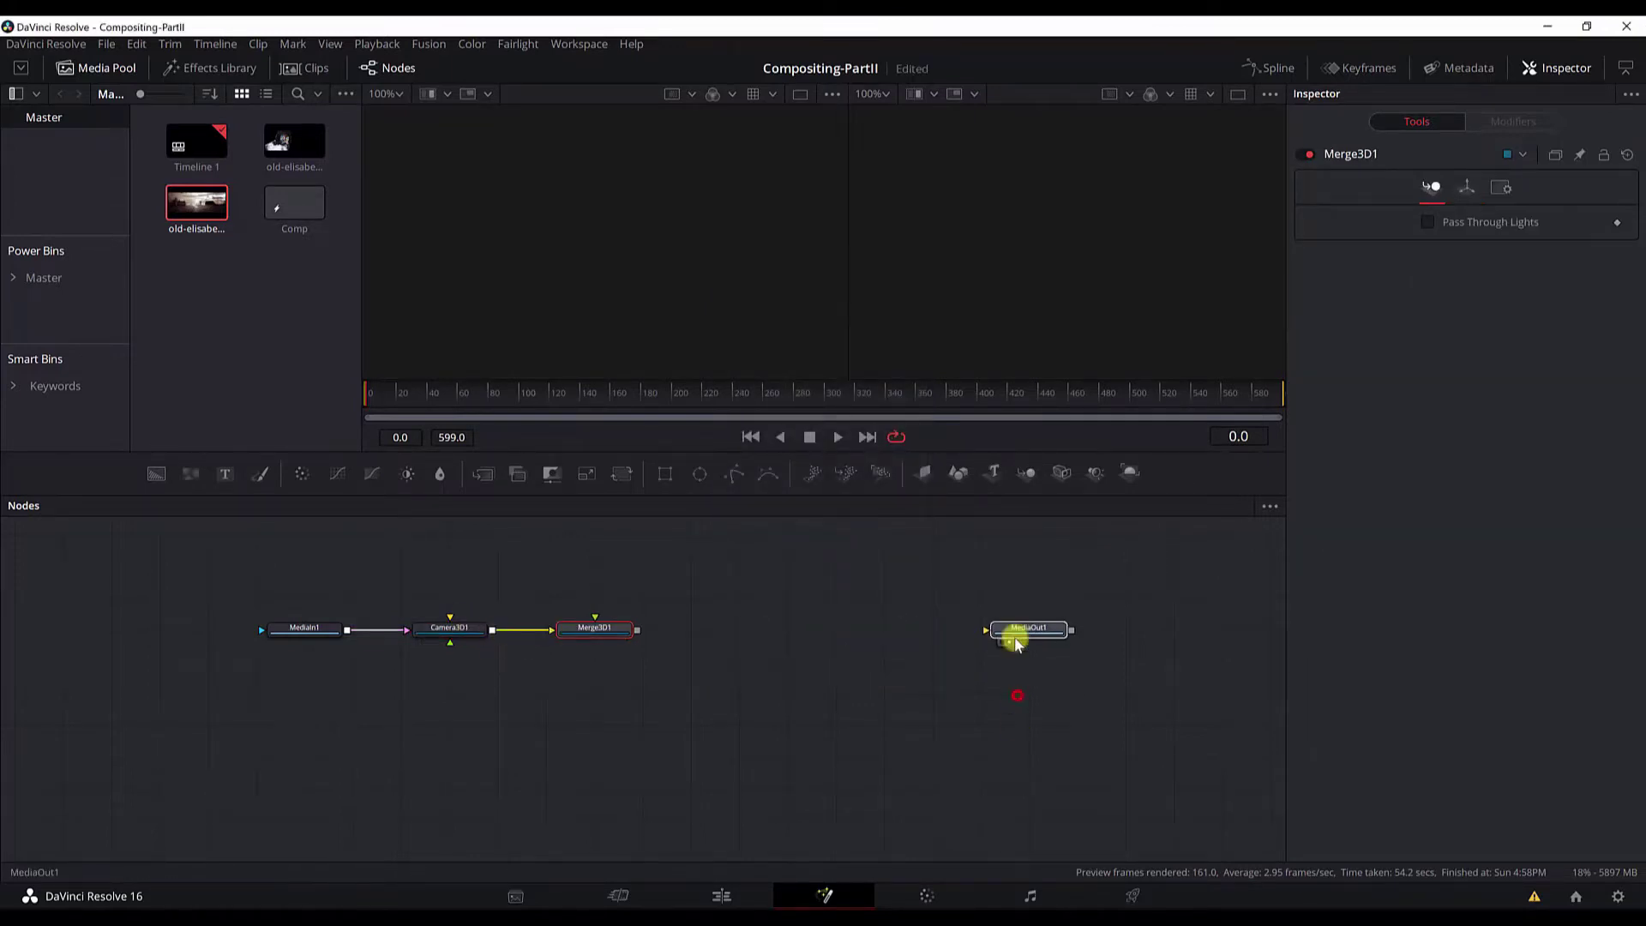
- Add a Renderer 3D after Merge3D1, wire it into MediaOut1, and view Merge3D1 in viewer 1
left_click(594, 630)
key("shift+space")
type("render")
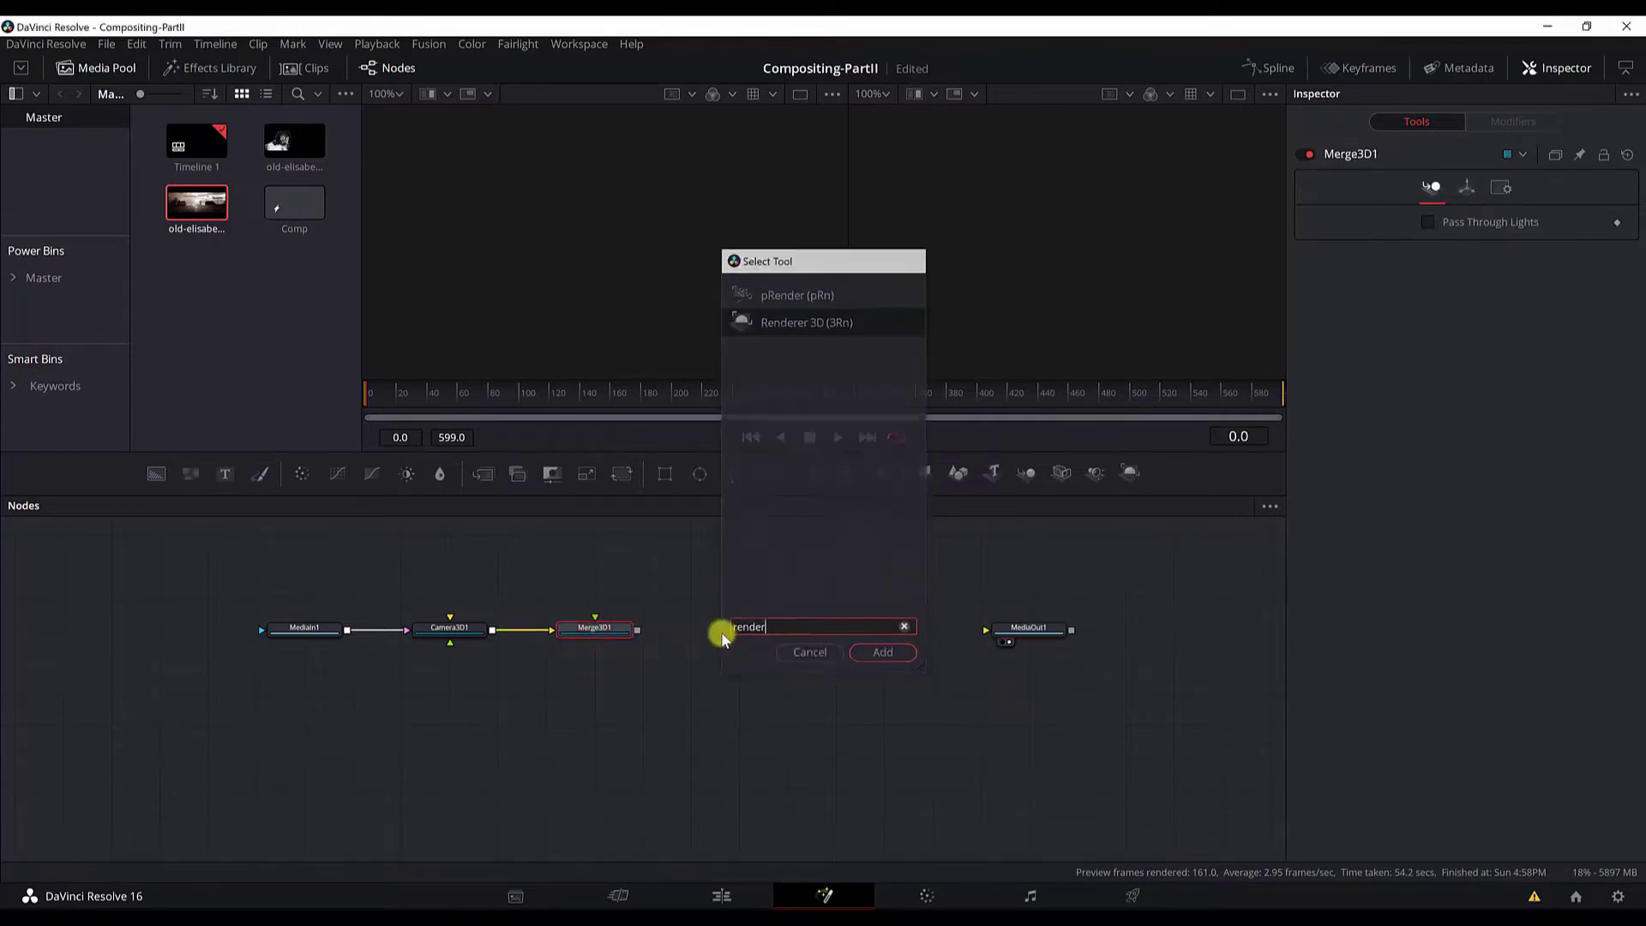
key("Down")
key("Return")
left_click_drag(735, 634, 1022, 638)
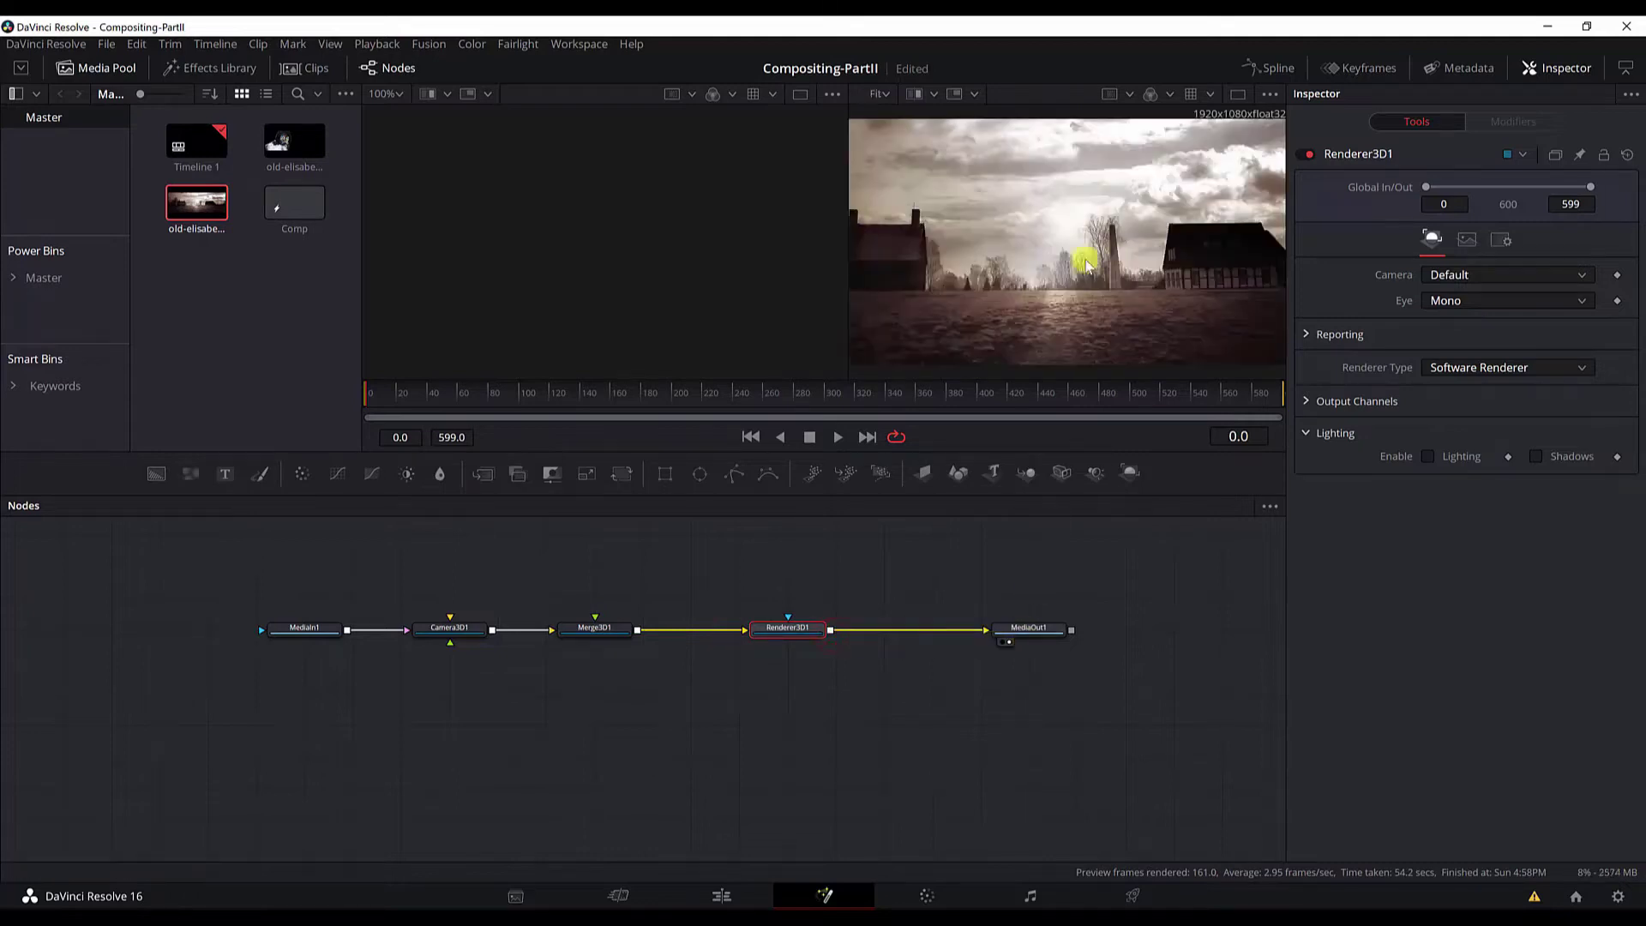
left_click(593, 628)
key("1")
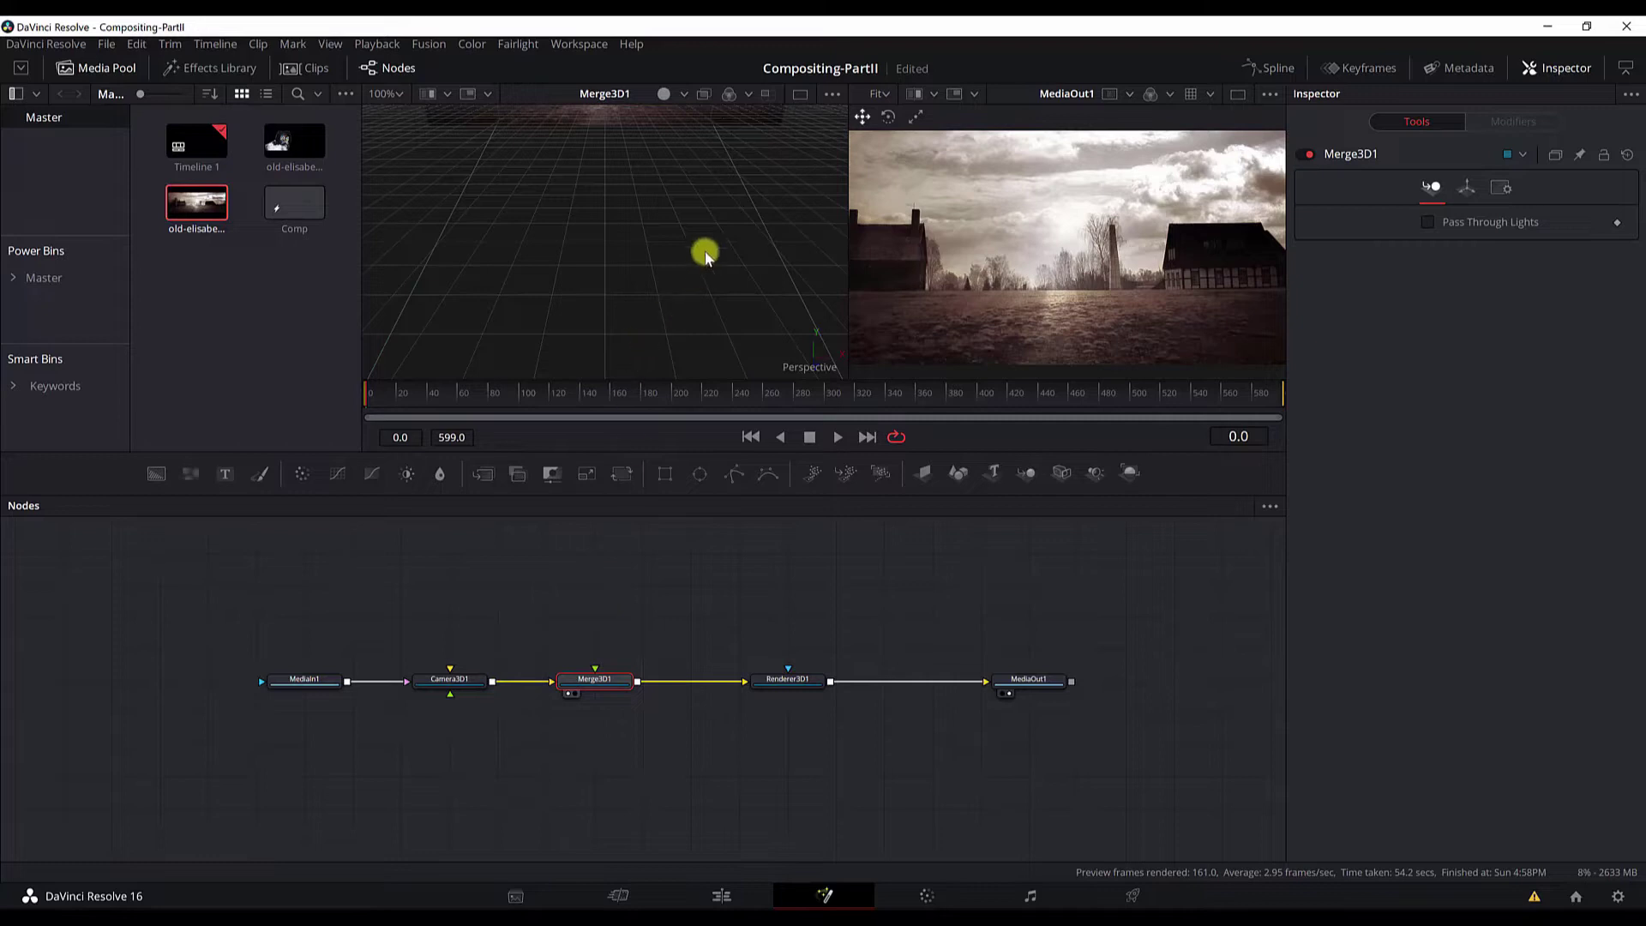
- Orbit and zoom the 3D viewer out to about 12% to see the camera and village
left_click_drag(716, 249, 570, 215)
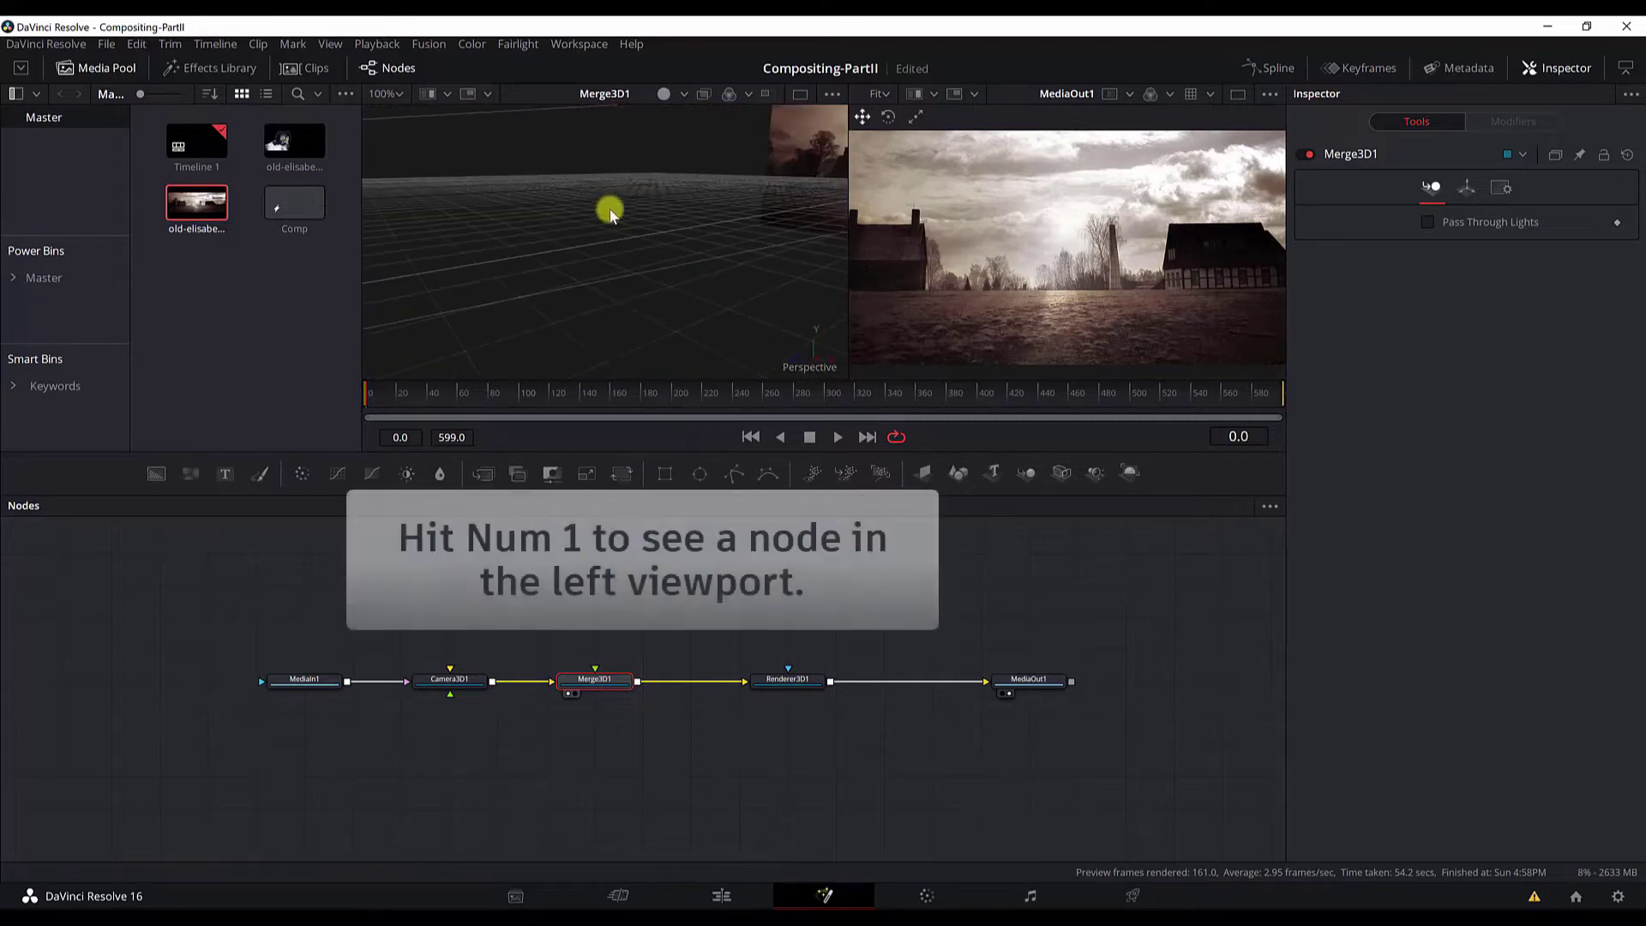
left_click_drag(610, 214, 611, 287)
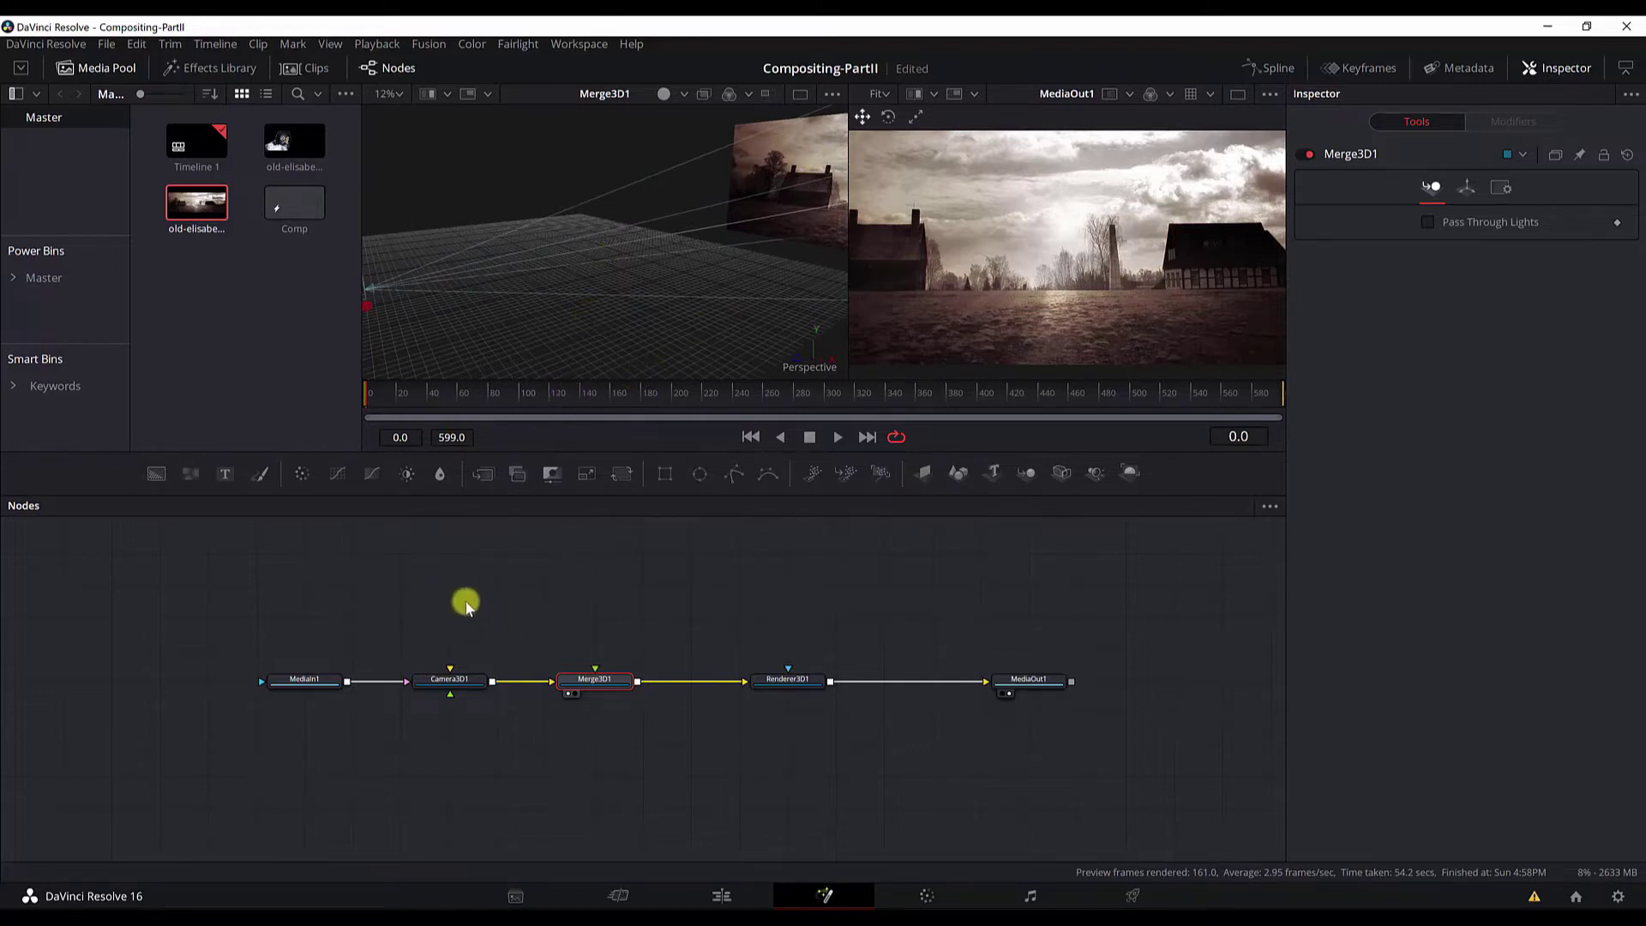
- Add an ImagePlane3D node into Merge3D1, placed above the camera node
left_click(450, 571)
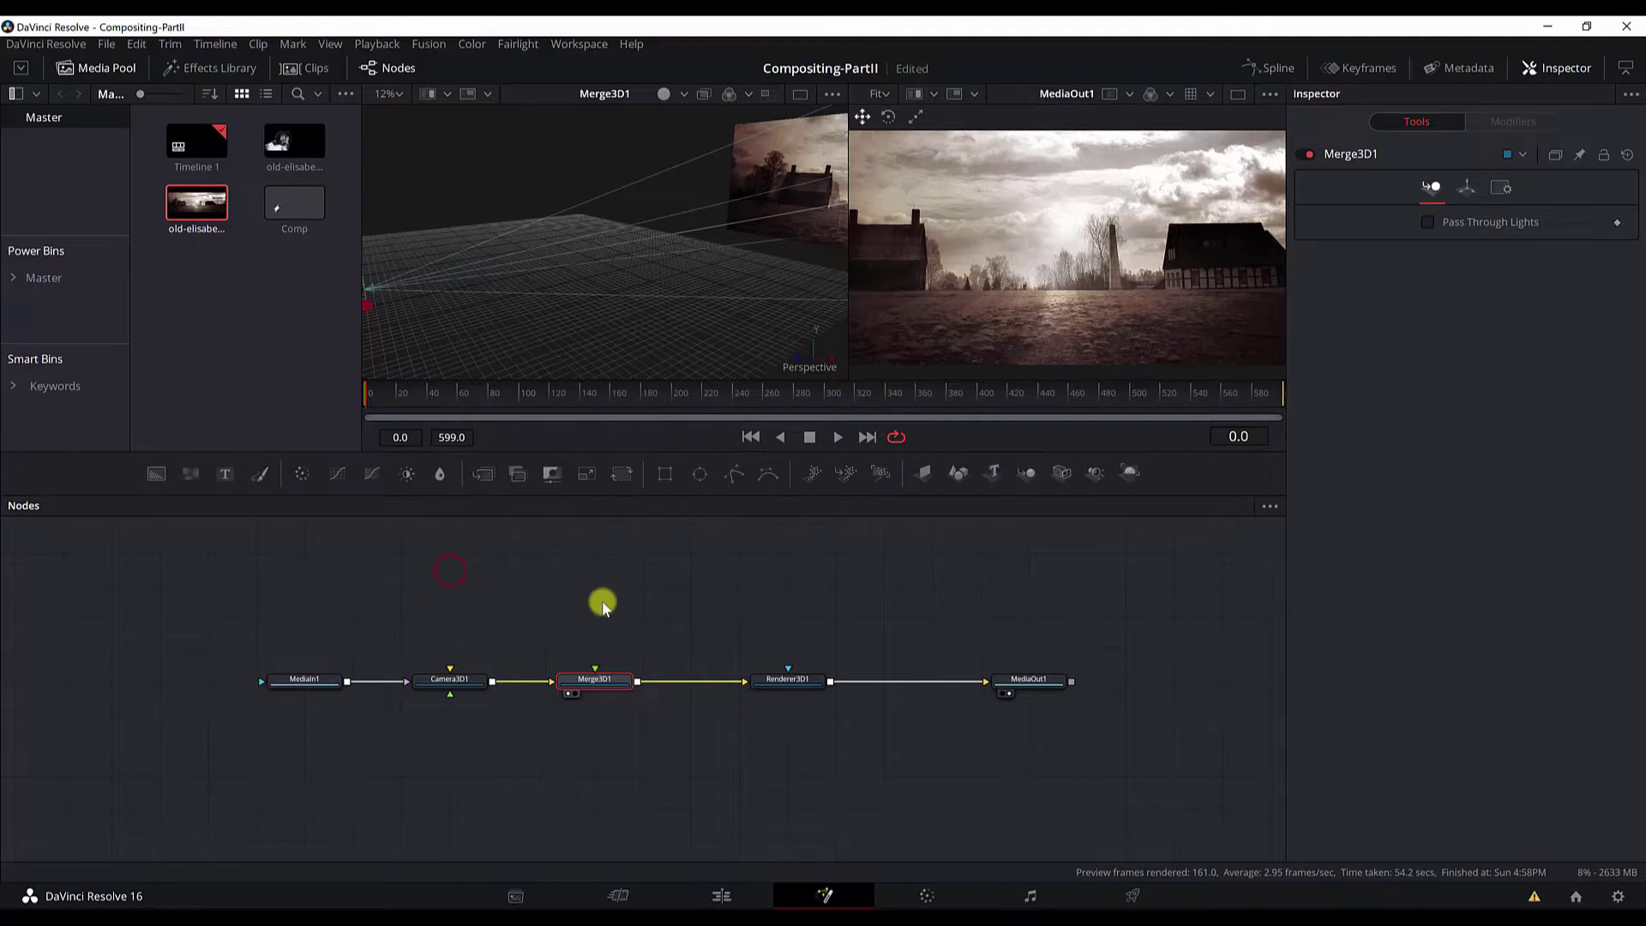
key("shift+space")
type("image")
key("Return")
left_click_drag(446, 711, 446, 557)
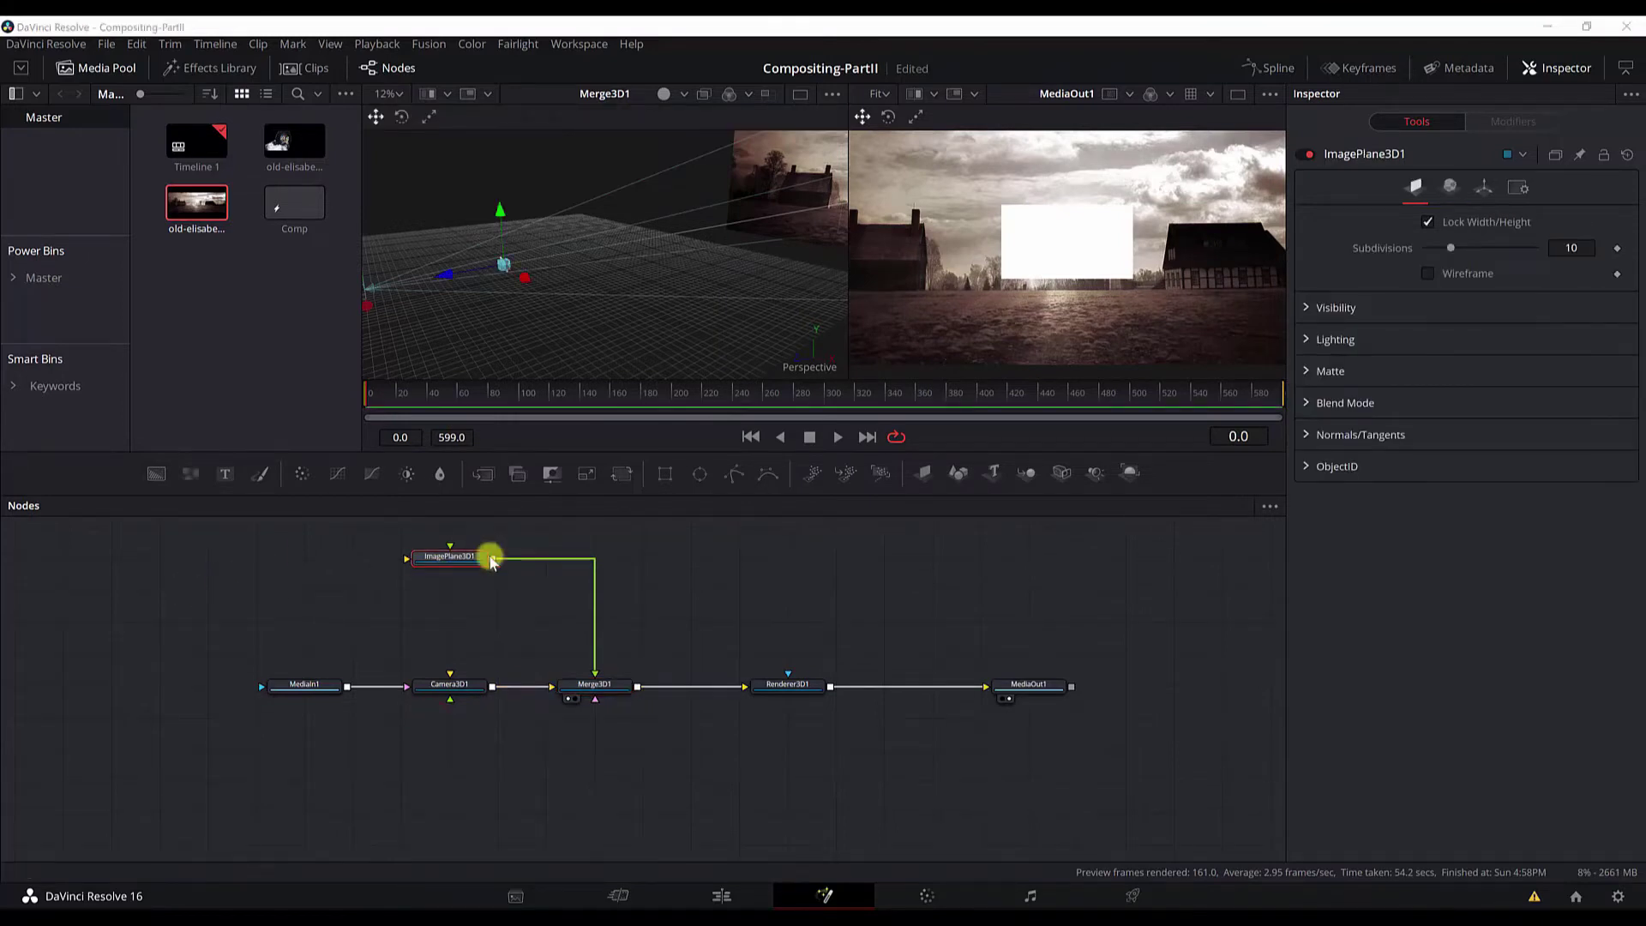
- Move the image plane to Z -11.02, scale it unlocked to 10.14 by 6.06, and shade the viewer with Lights
left_click(1450, 187)
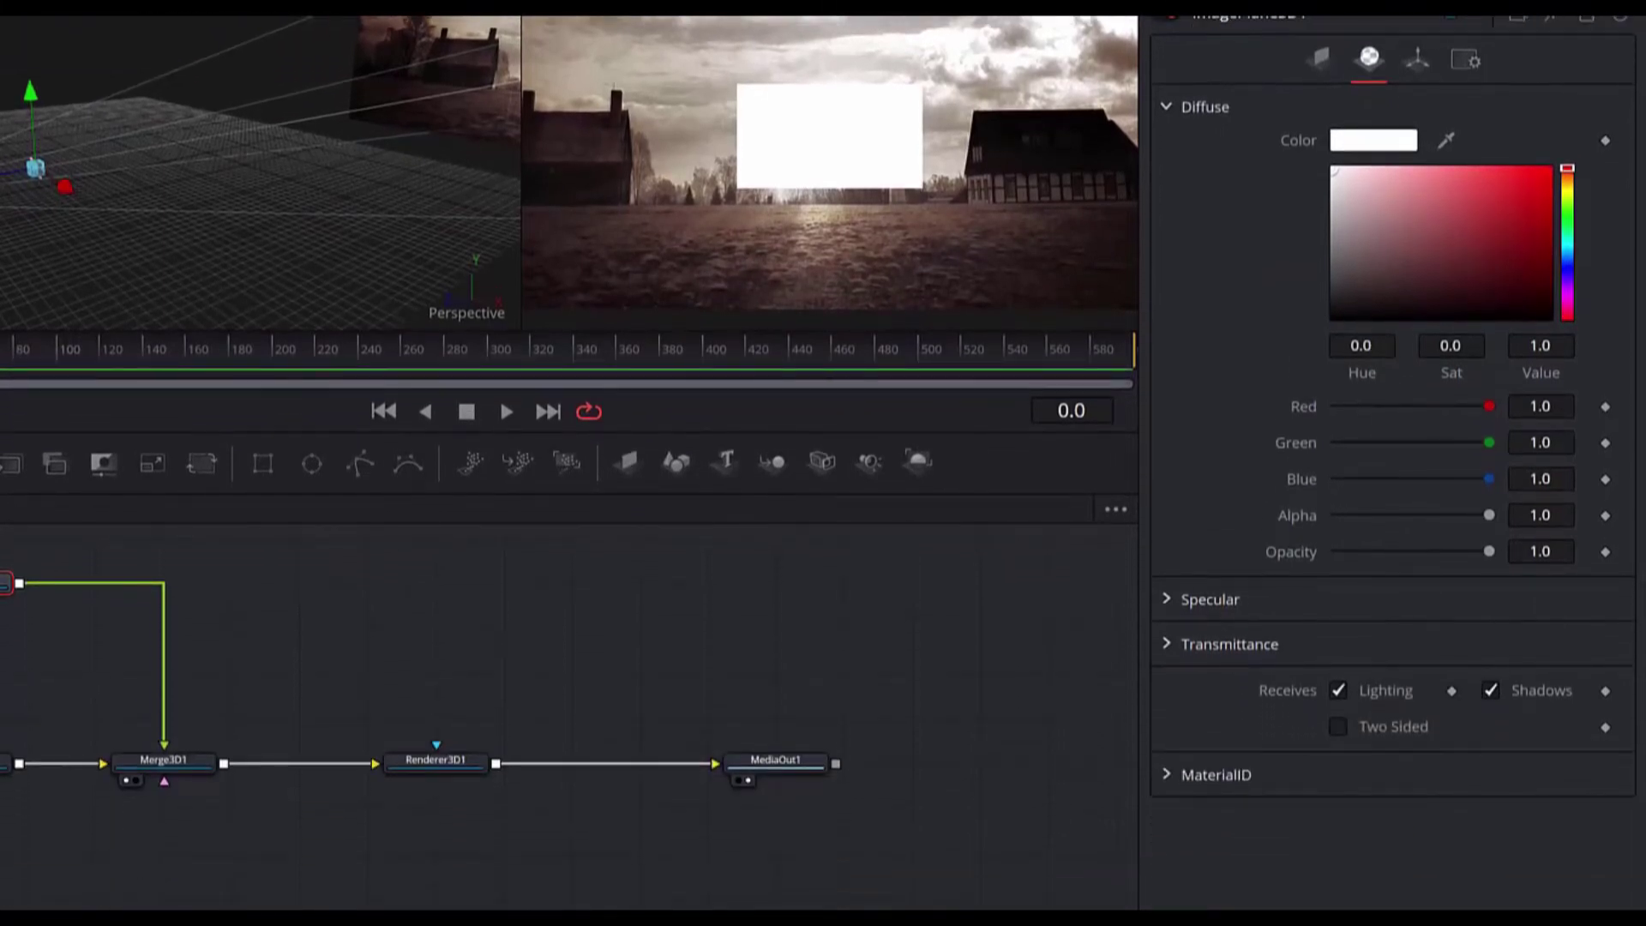
left_click(1417, 59)
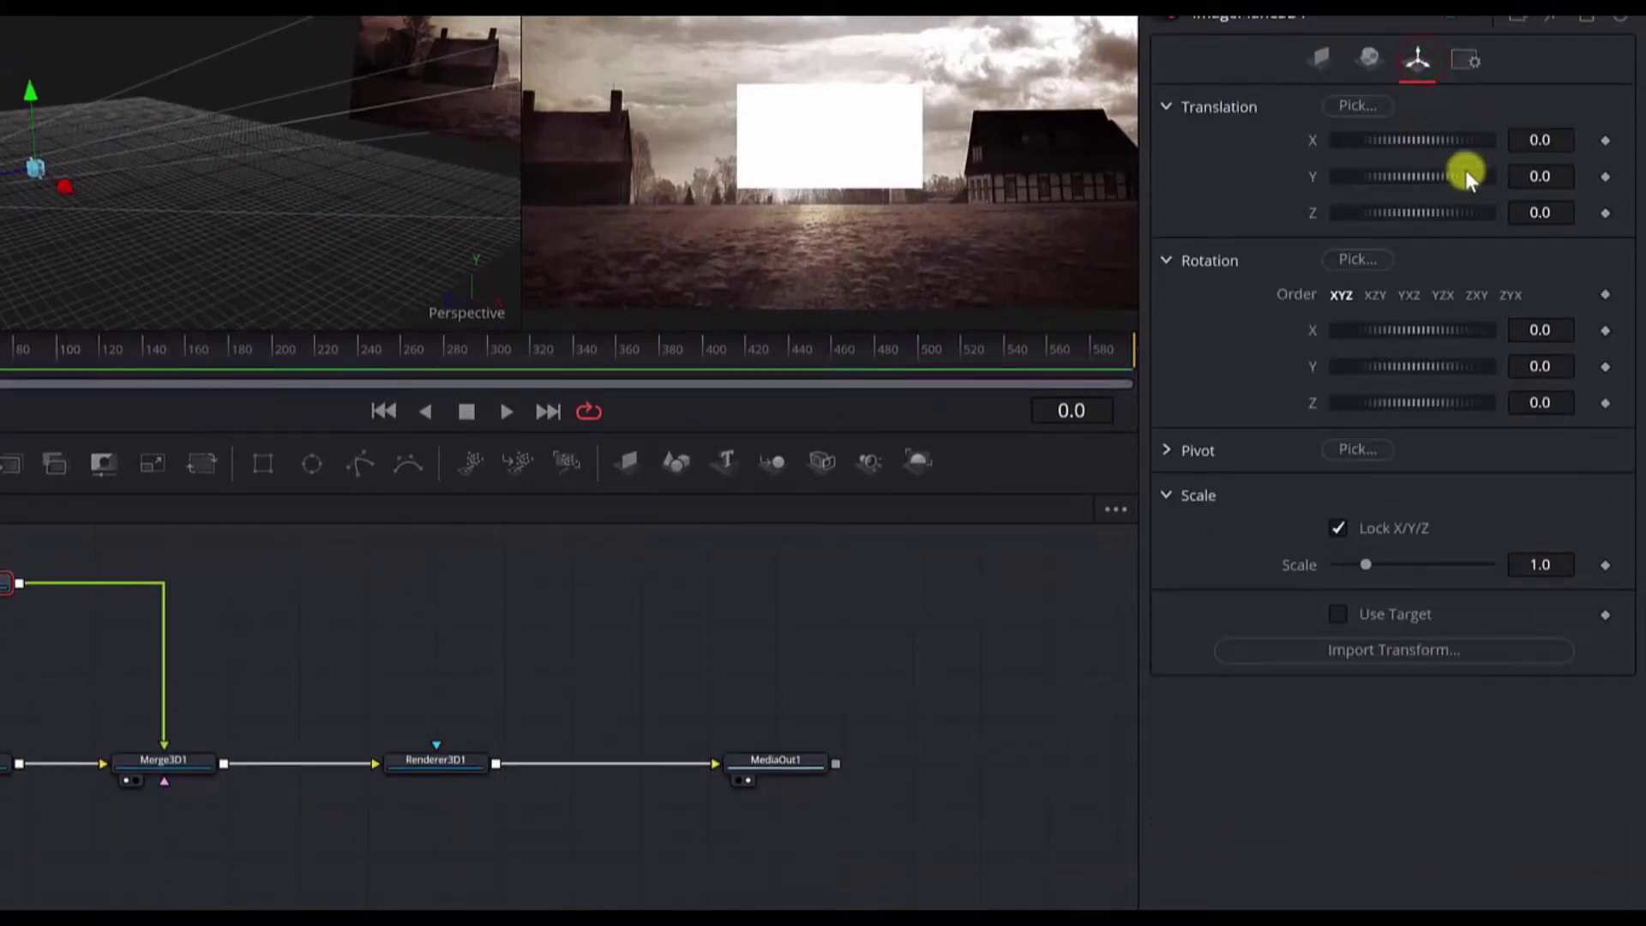
left_click(1559, 214)
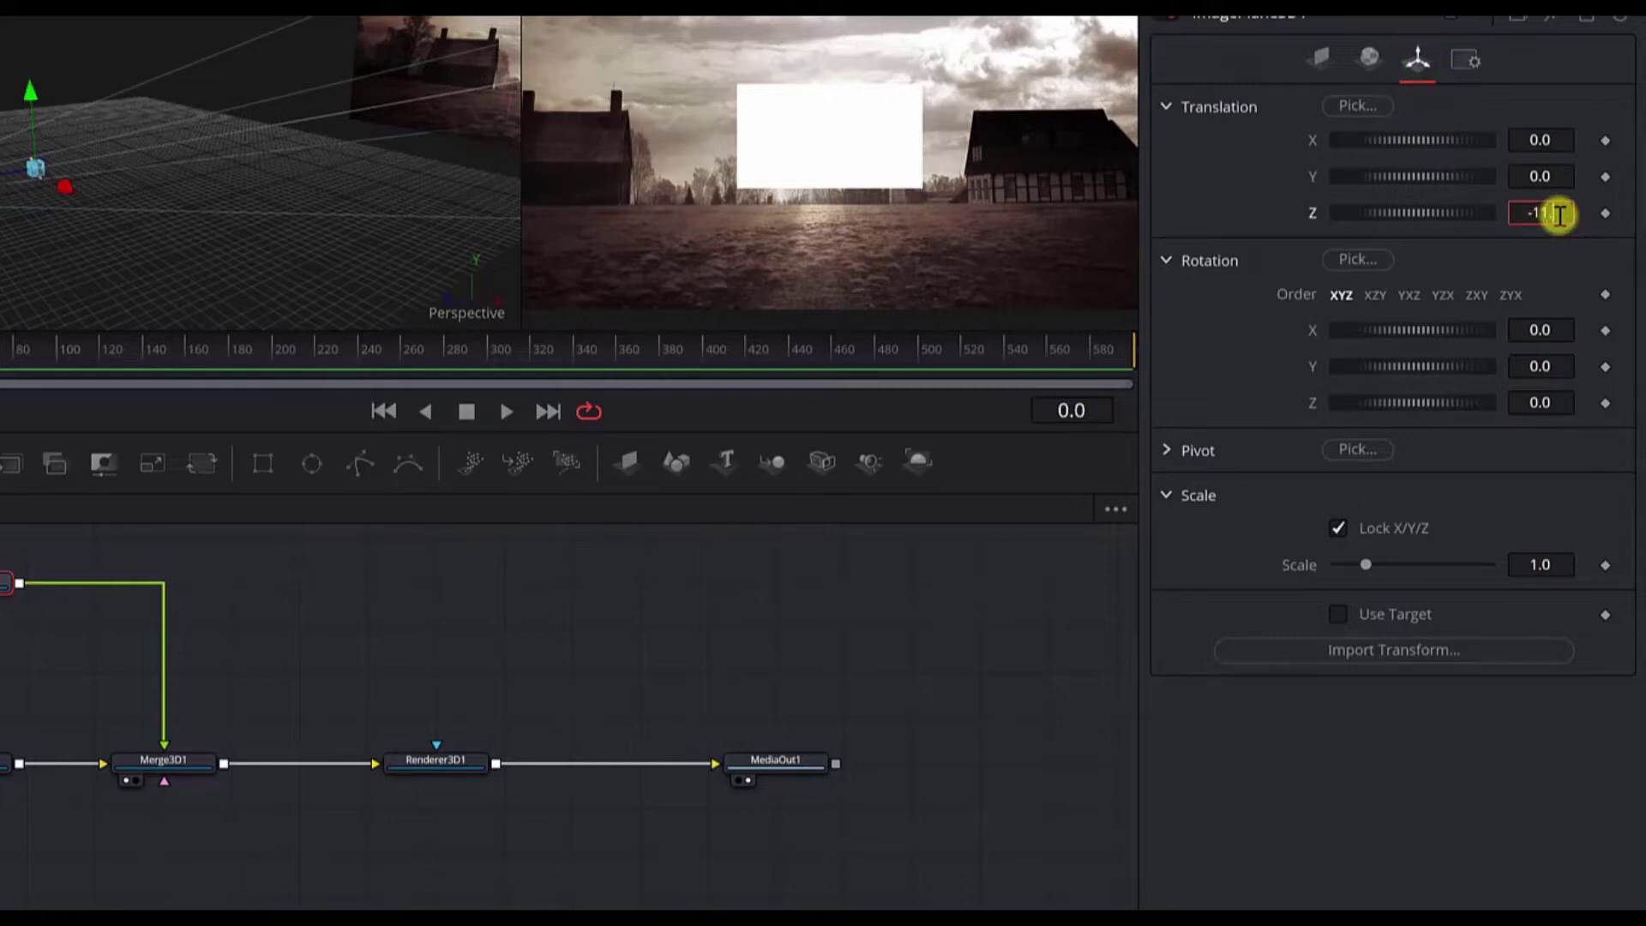
type("-11.02")
key("Tab")
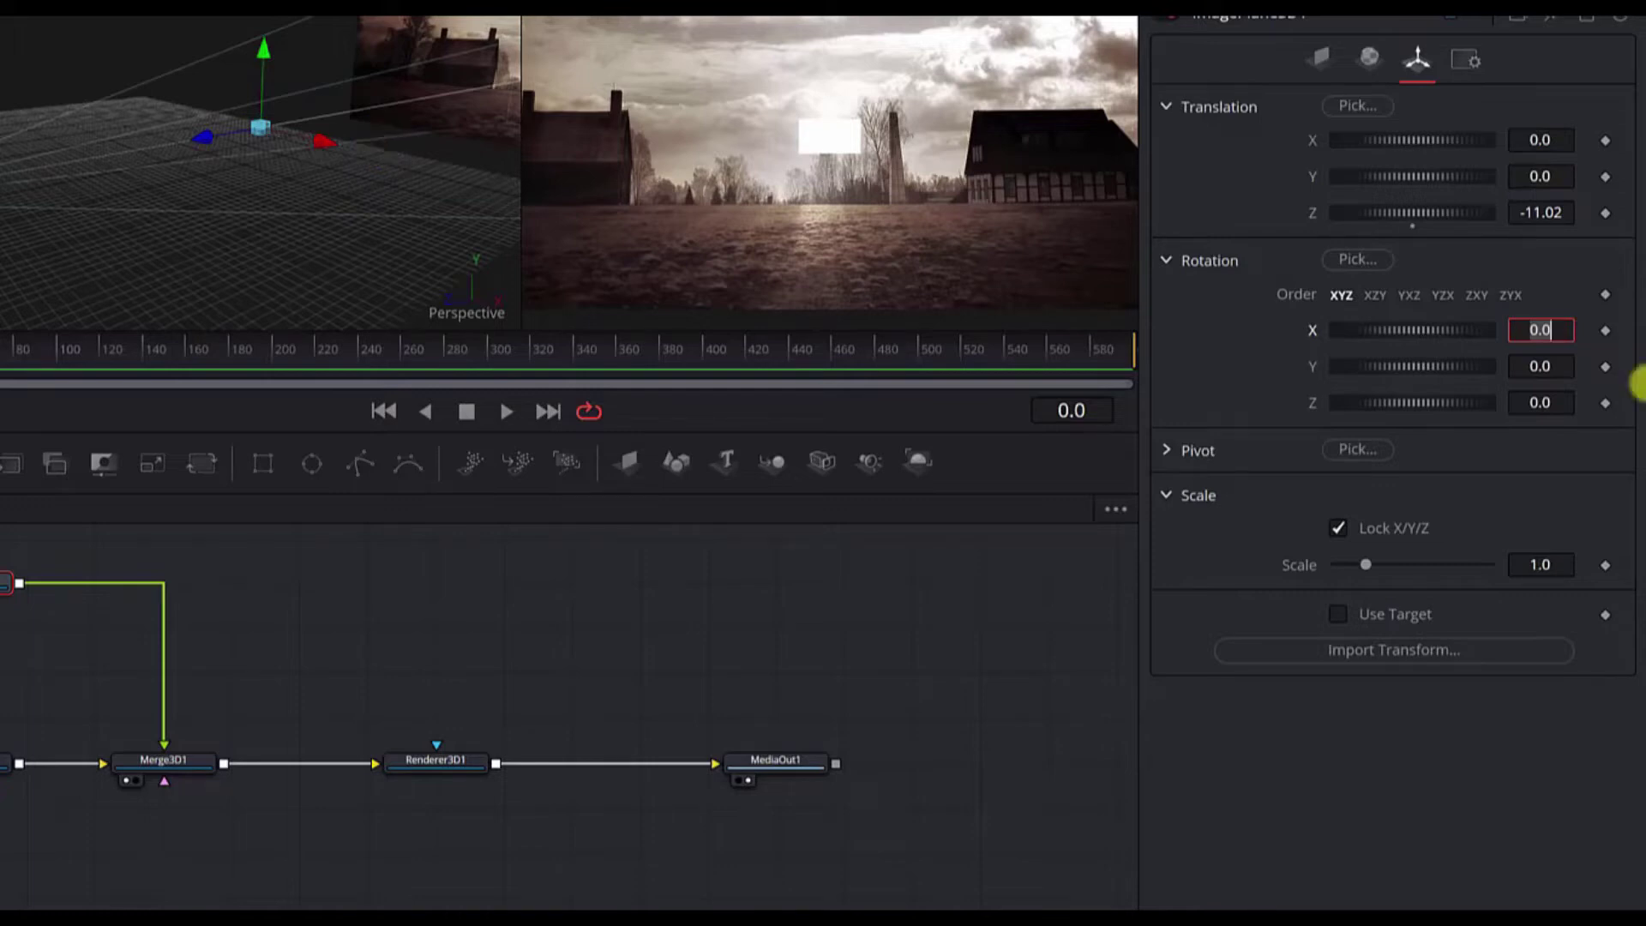
left_click(1339, 529)
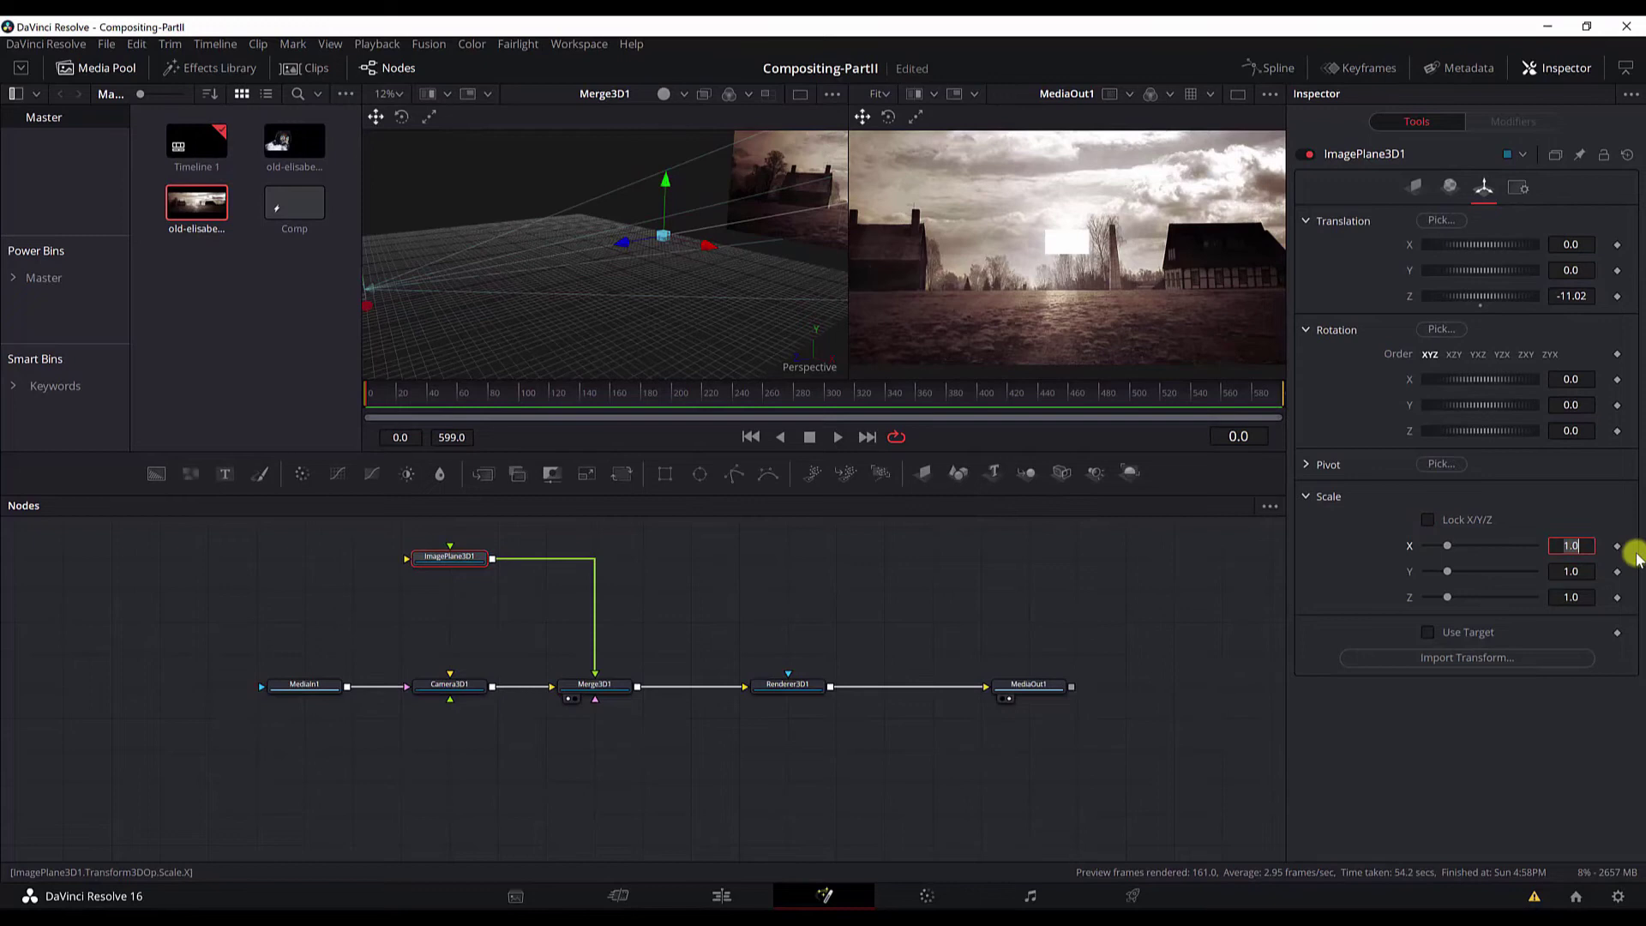
type("10.14")
key("Tab")
type("6.06")
key("Return")
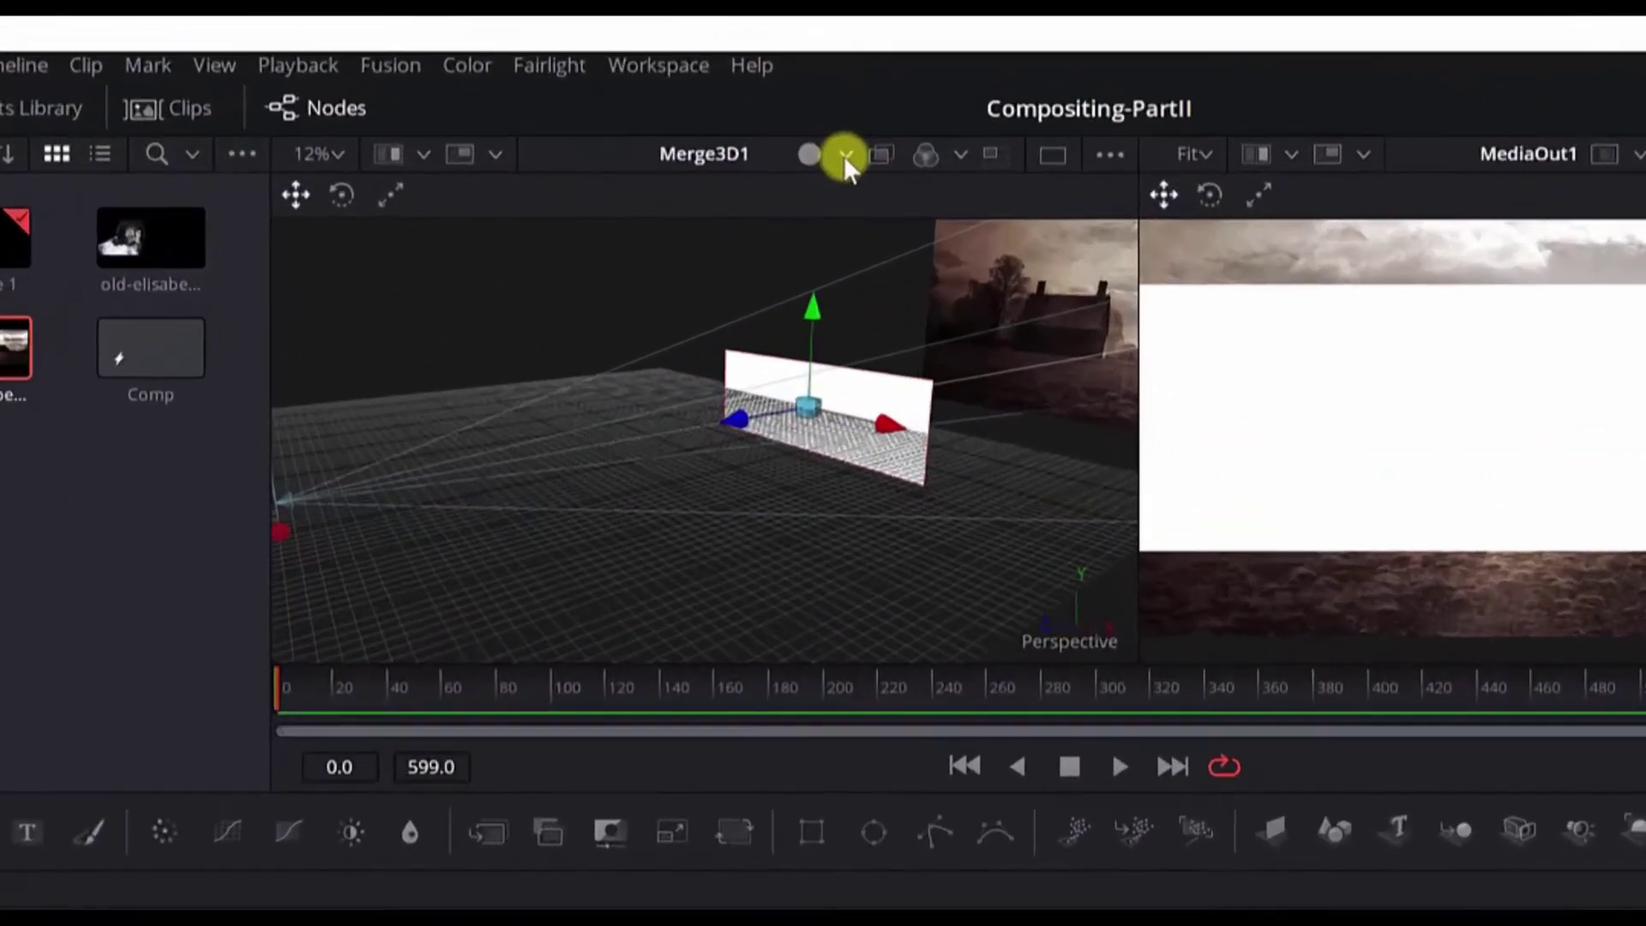
left_click(721, 108)
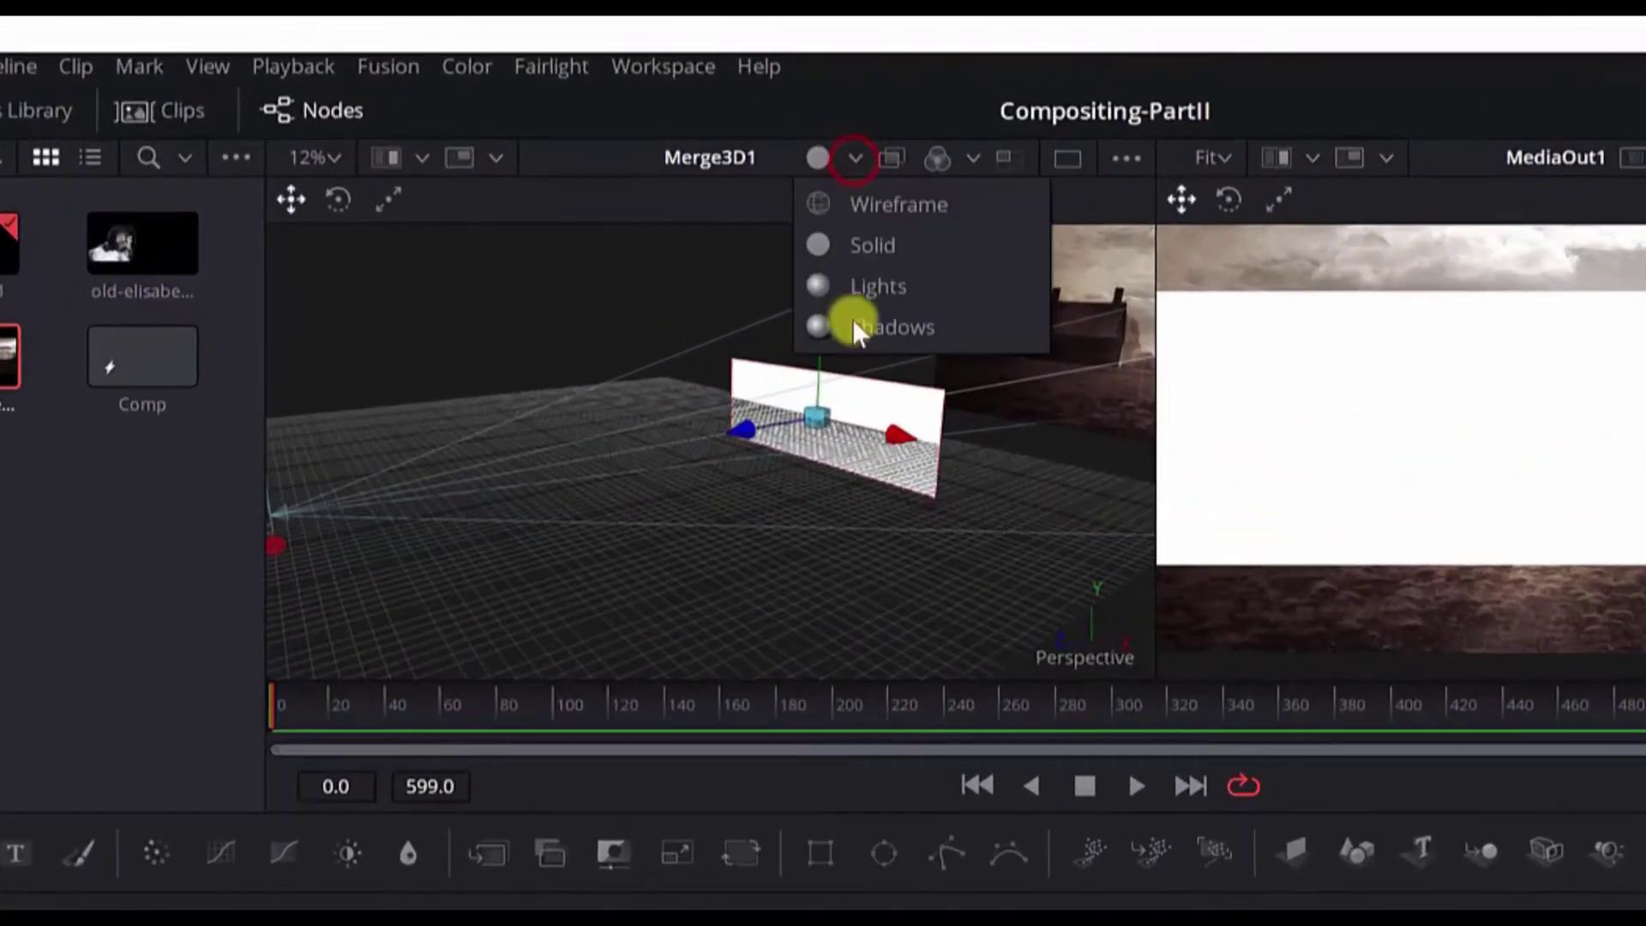
left_click(863, 285)
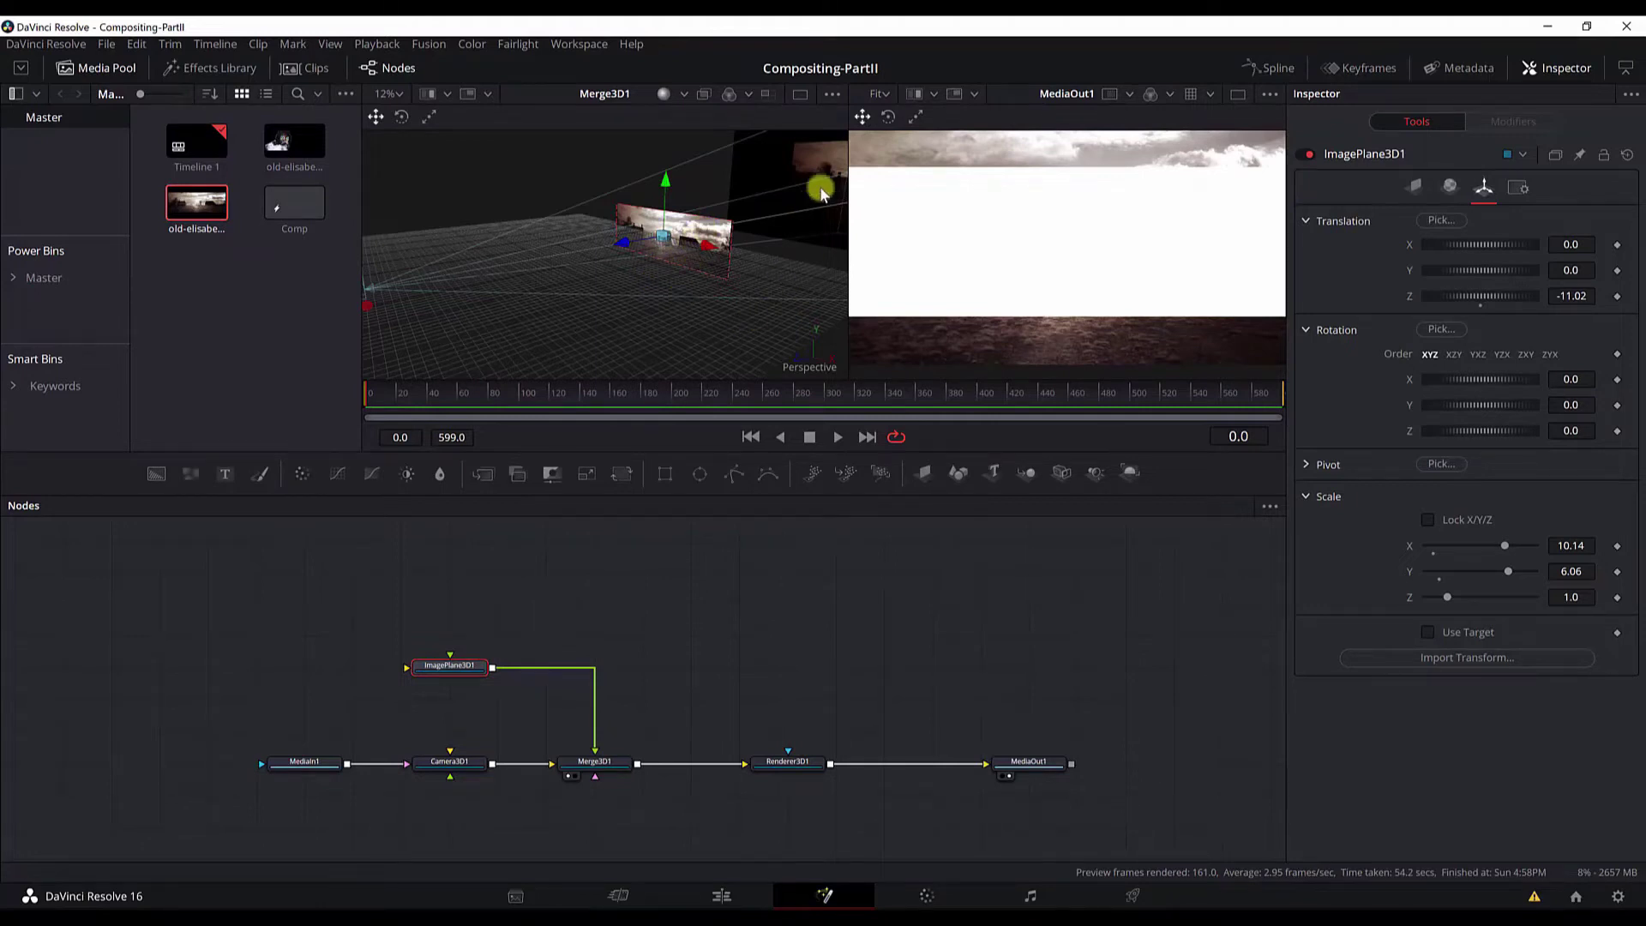
- Untick Enable Image Plane on Camera3D1 and lock its settings in the Inspector
left_click_drag(729, 317, 752, 352)
left_click(477, 763)
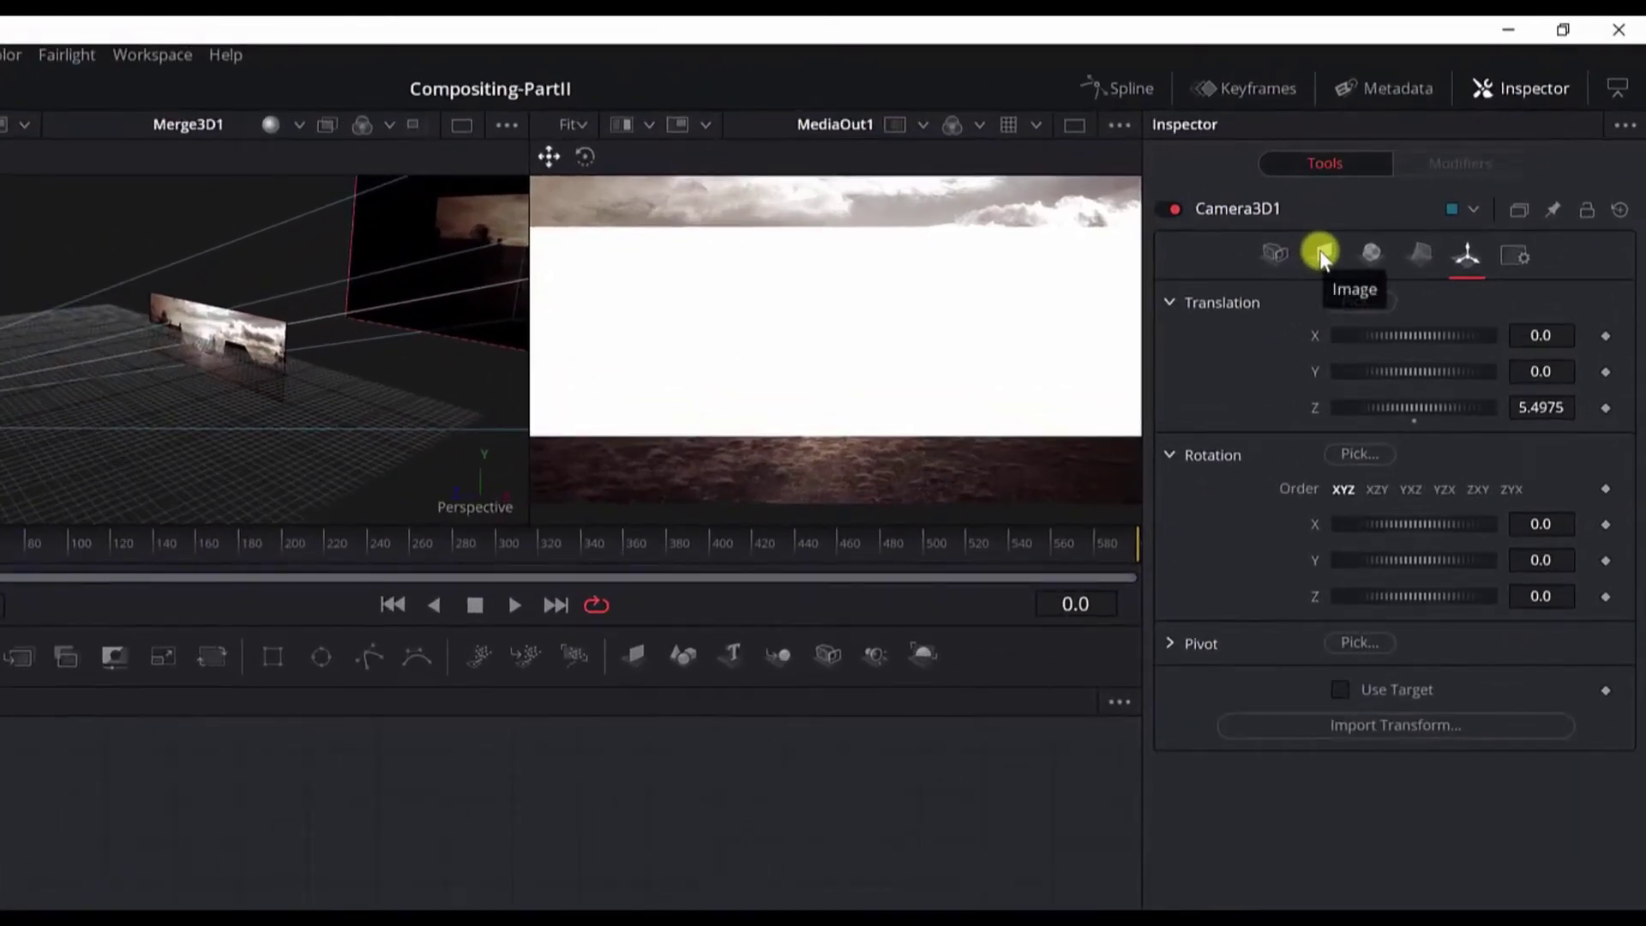
left_click(1341, 240)
left_click(1342, 304)
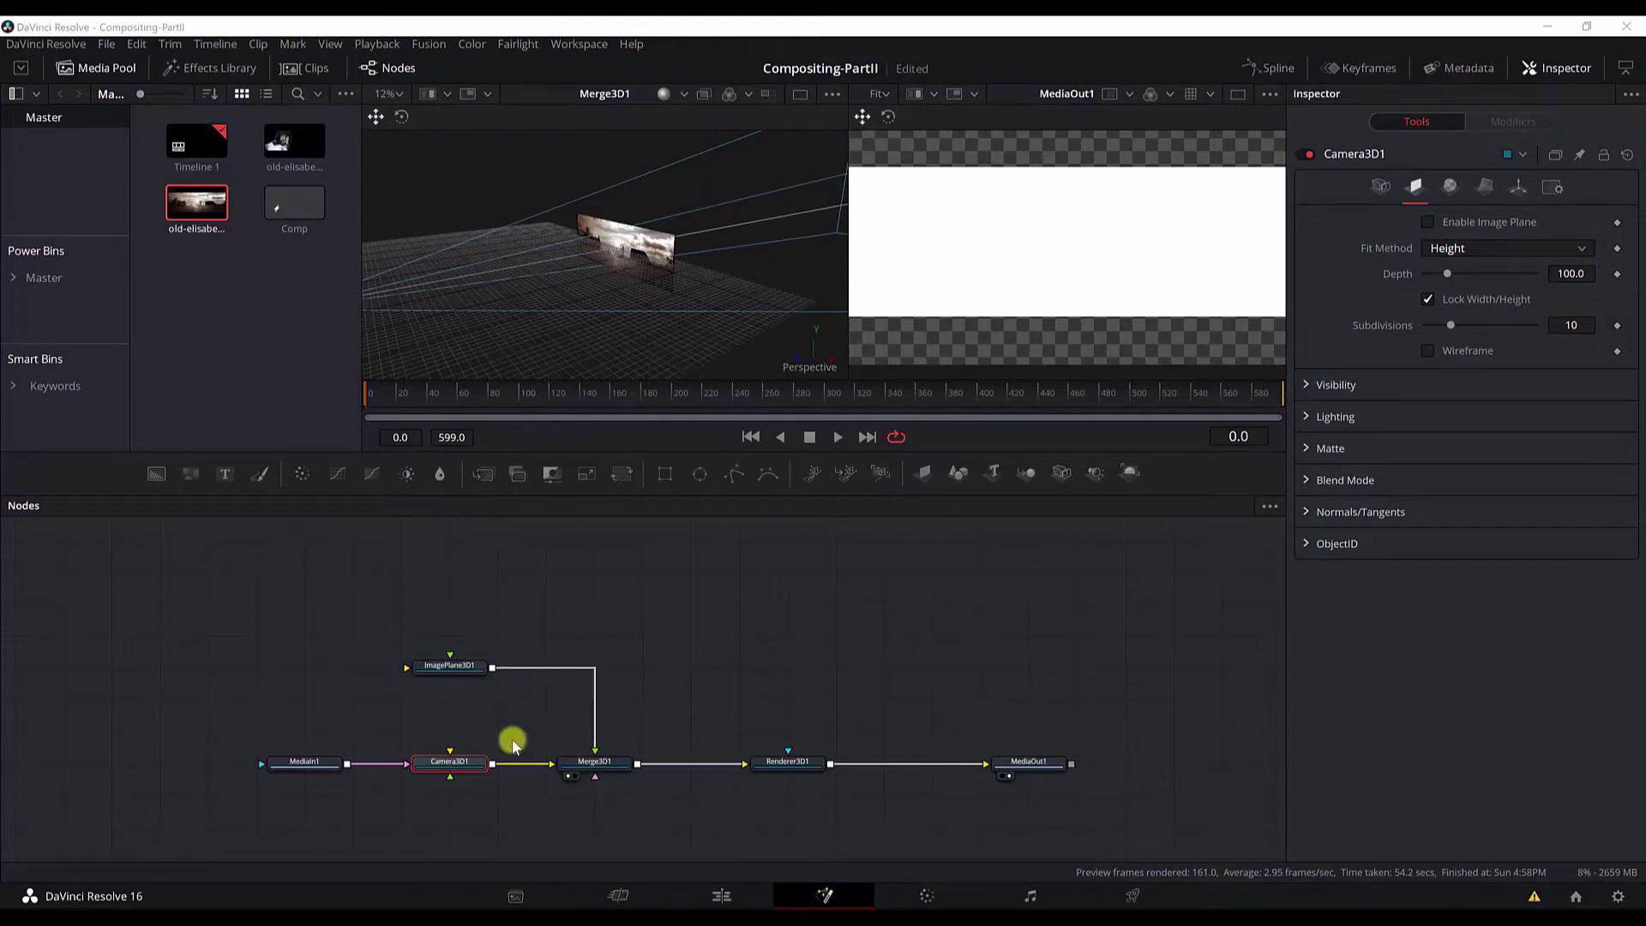
left_click_drag(422, 717, 479, 795)
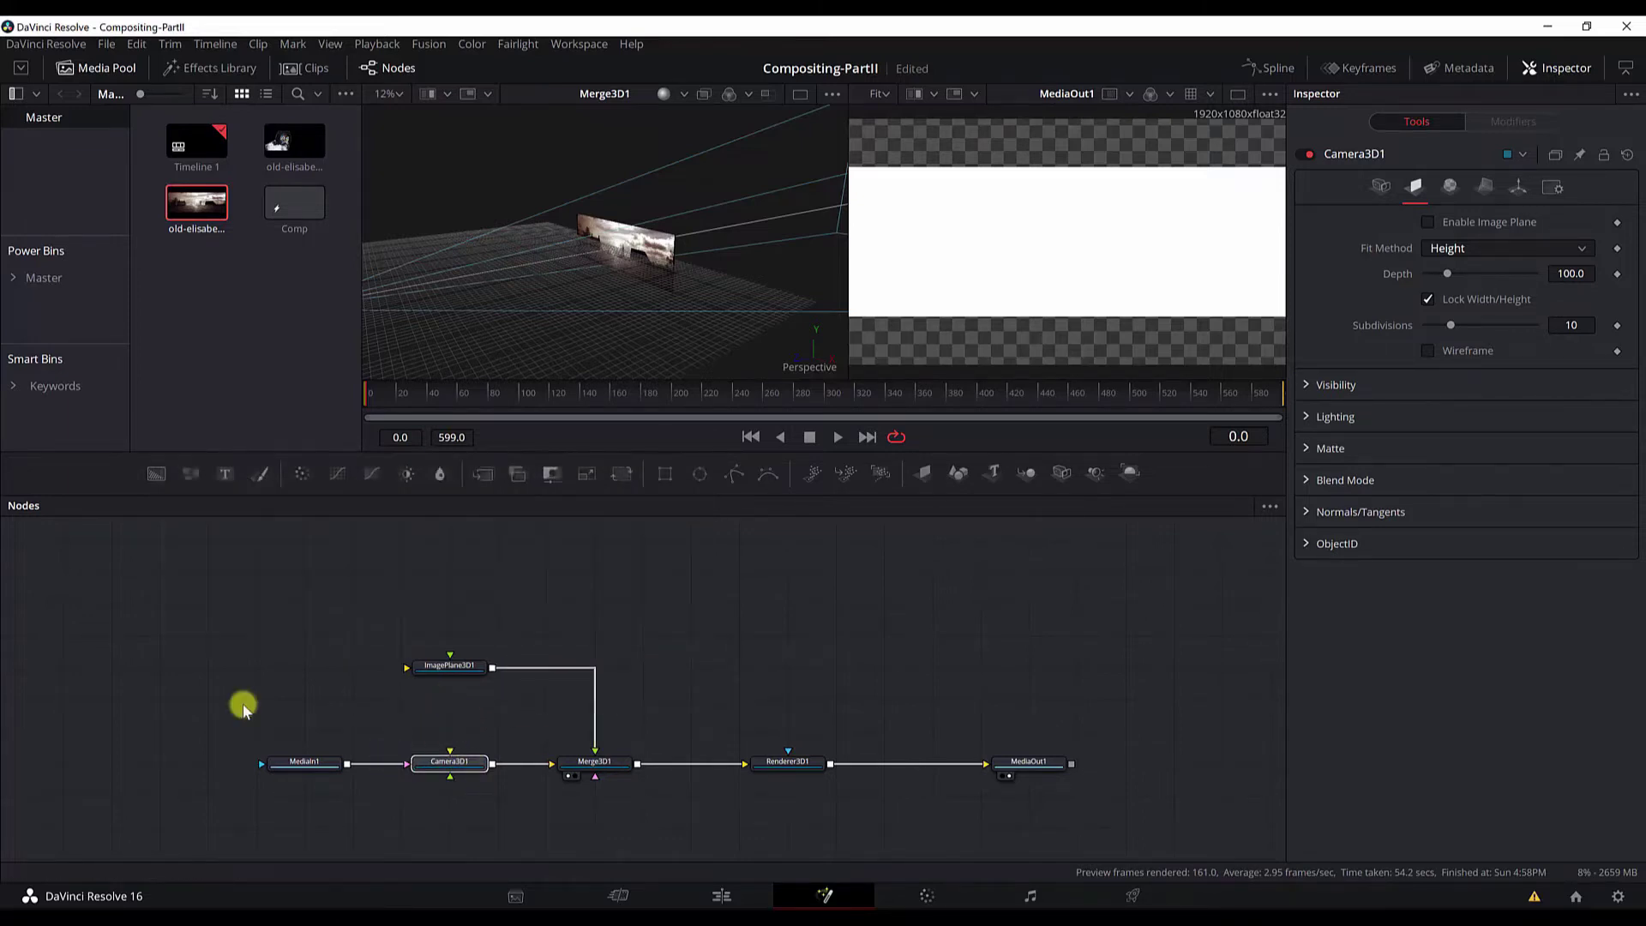
left_click(1604, 155)
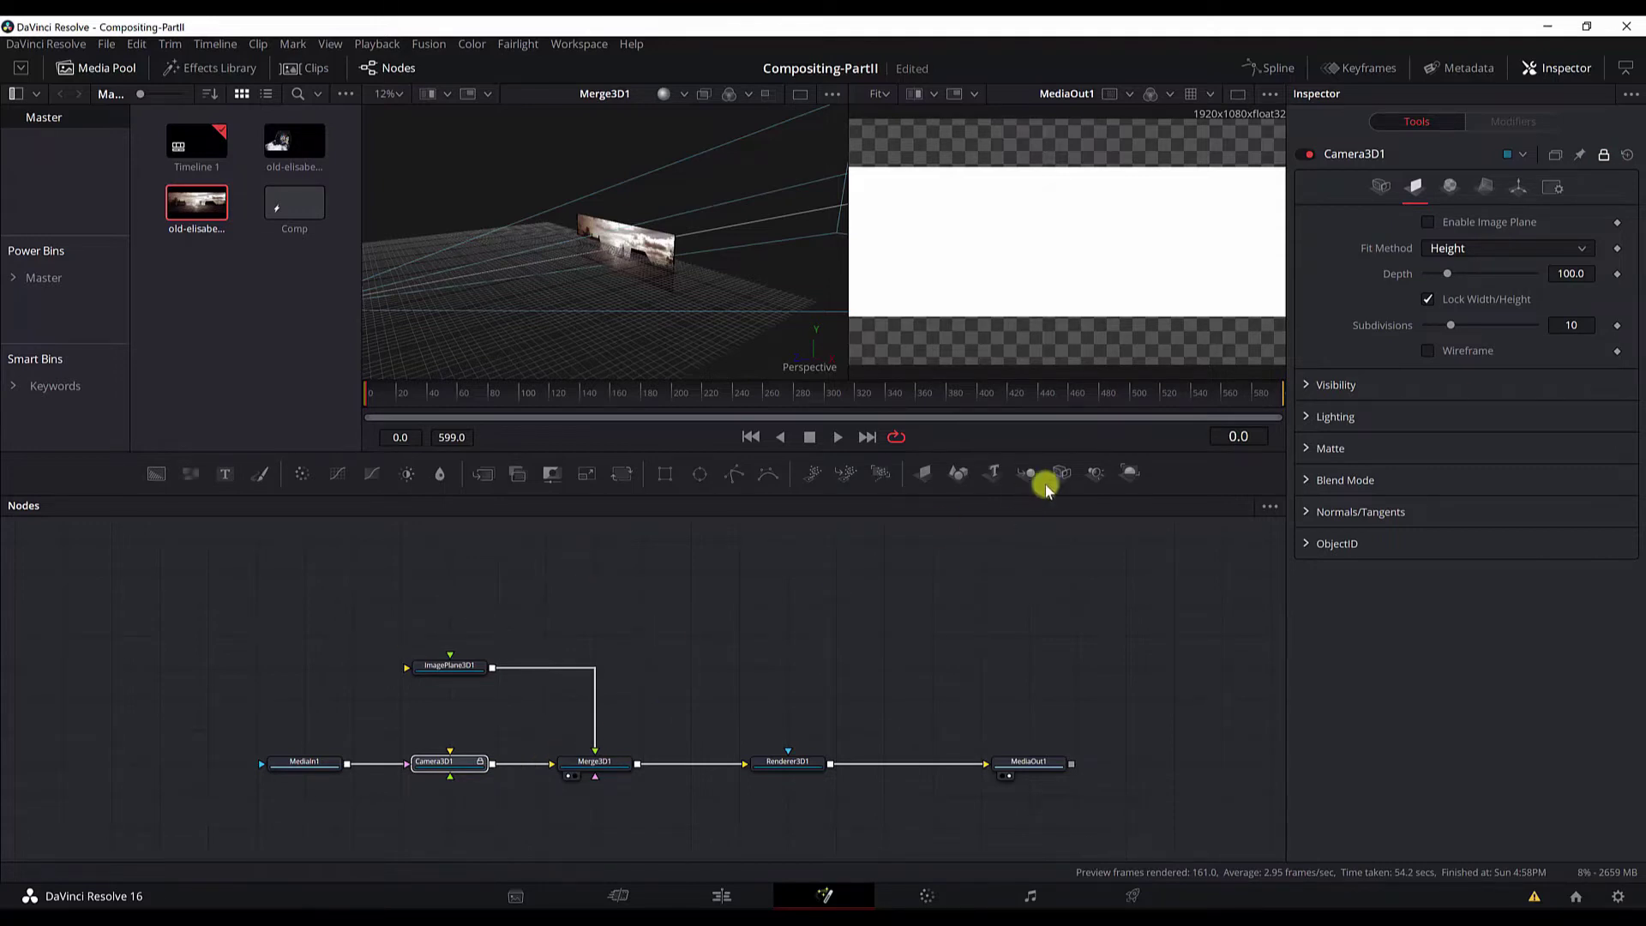
- Add Camera3D2 connected to Merge3D1 and set its focal plane to 1.398
left_click_drag(1059, 474, 656, 566)
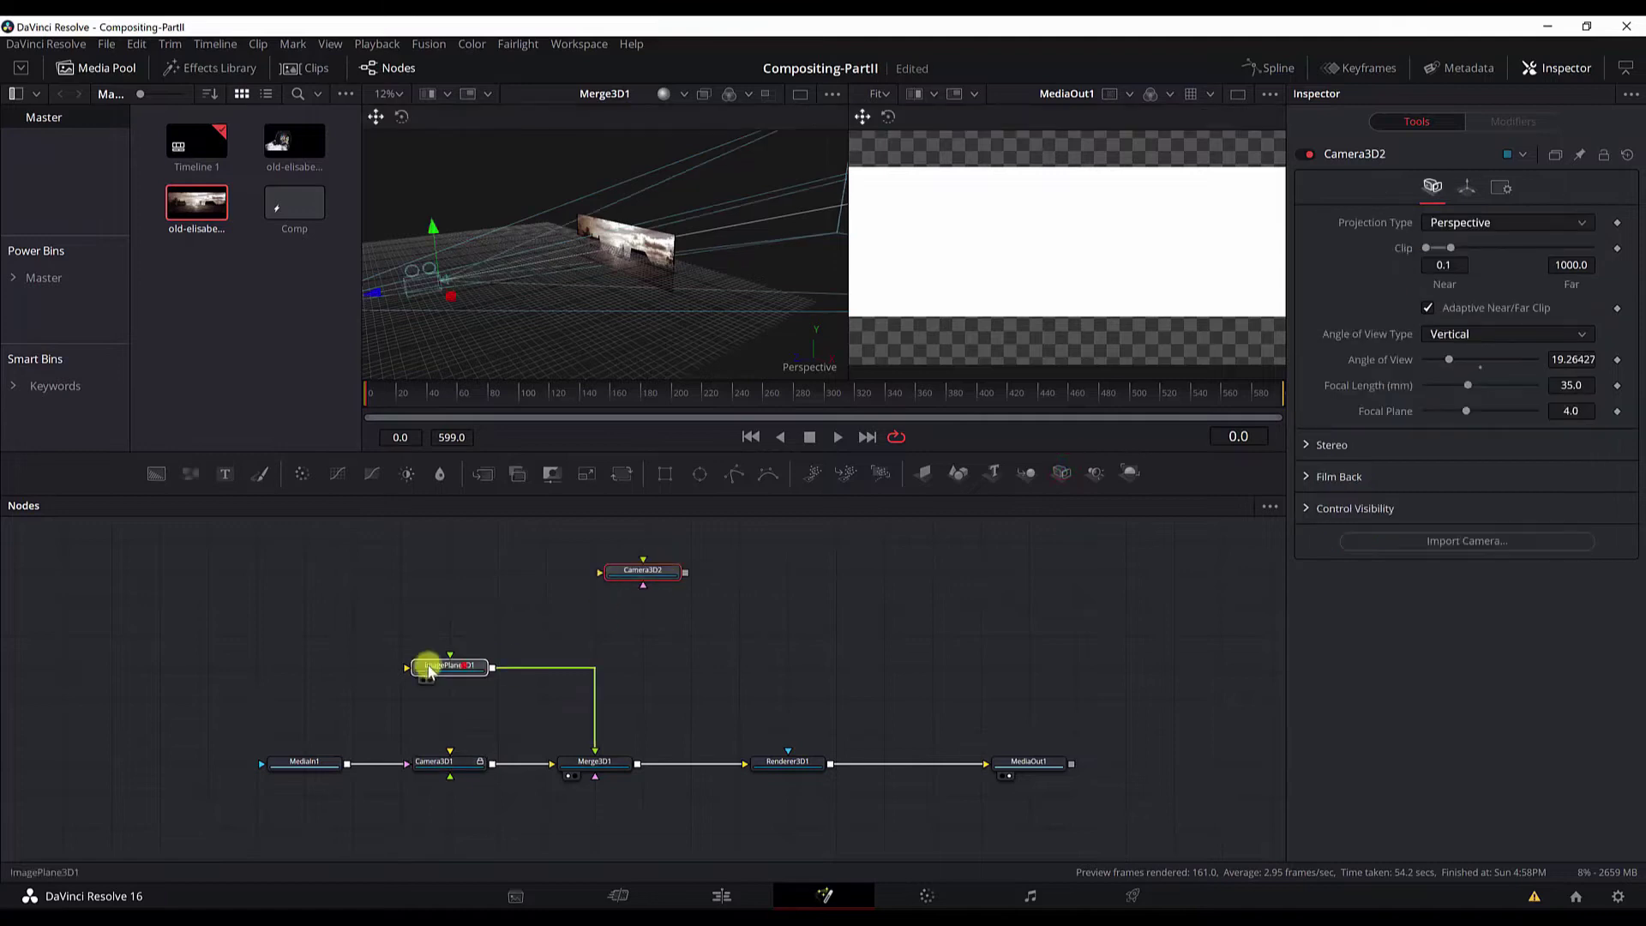
left_click_drag(411, 667, 362, 667)
left_click_drag(673, 570, 591, 762)
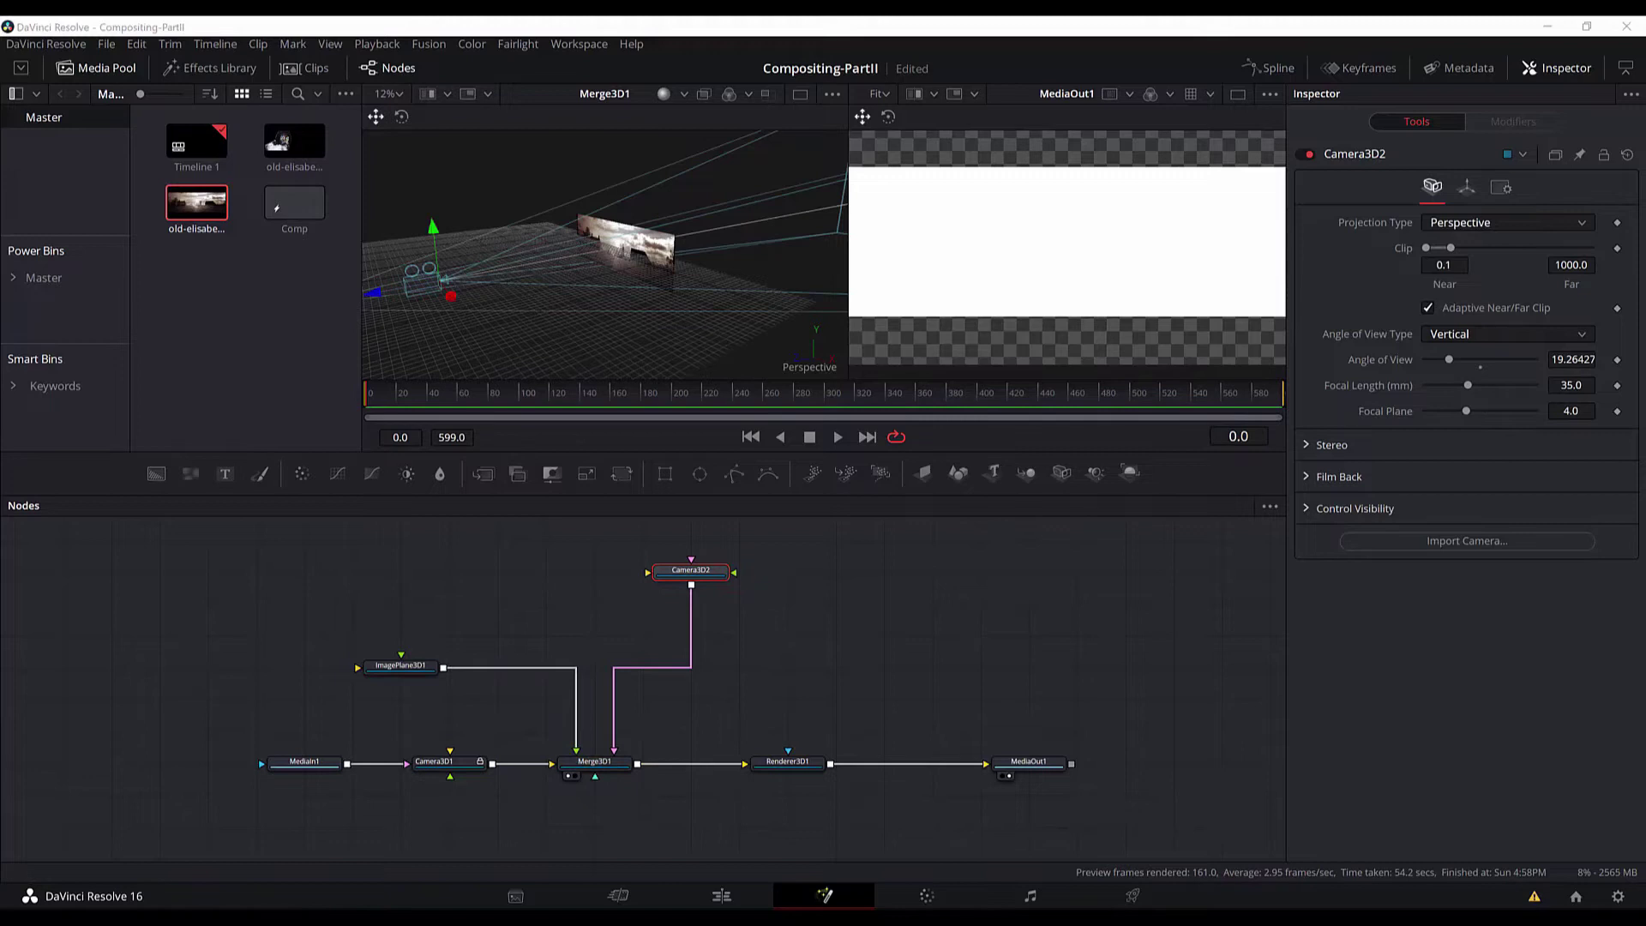
left_click(1570, 410)
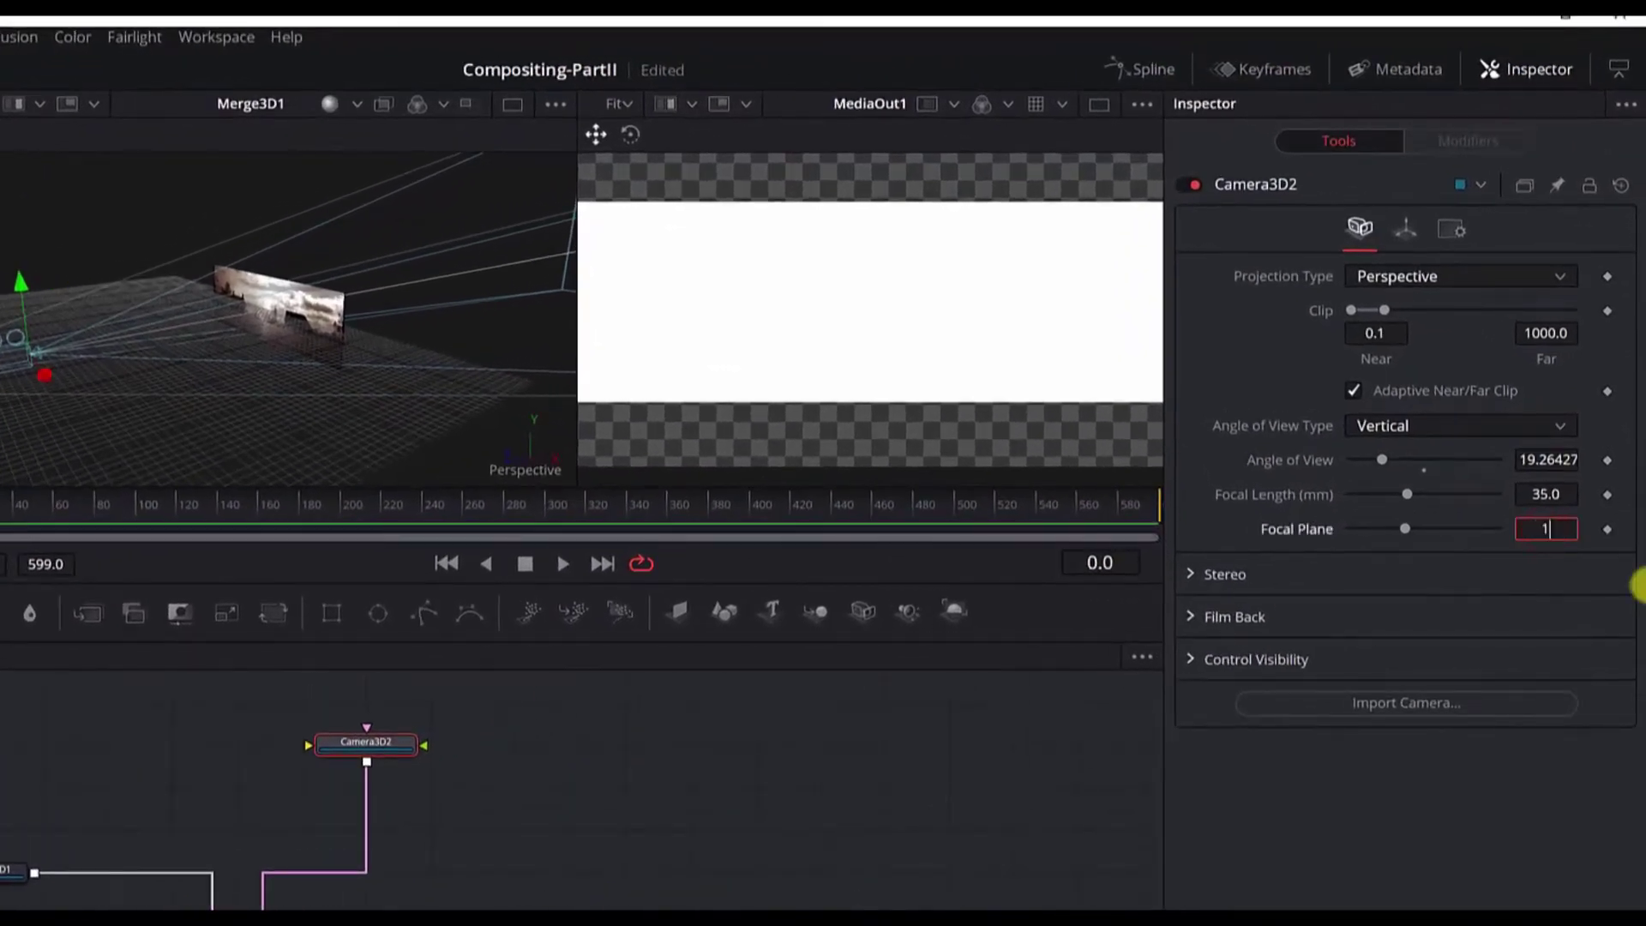
key("Tab")
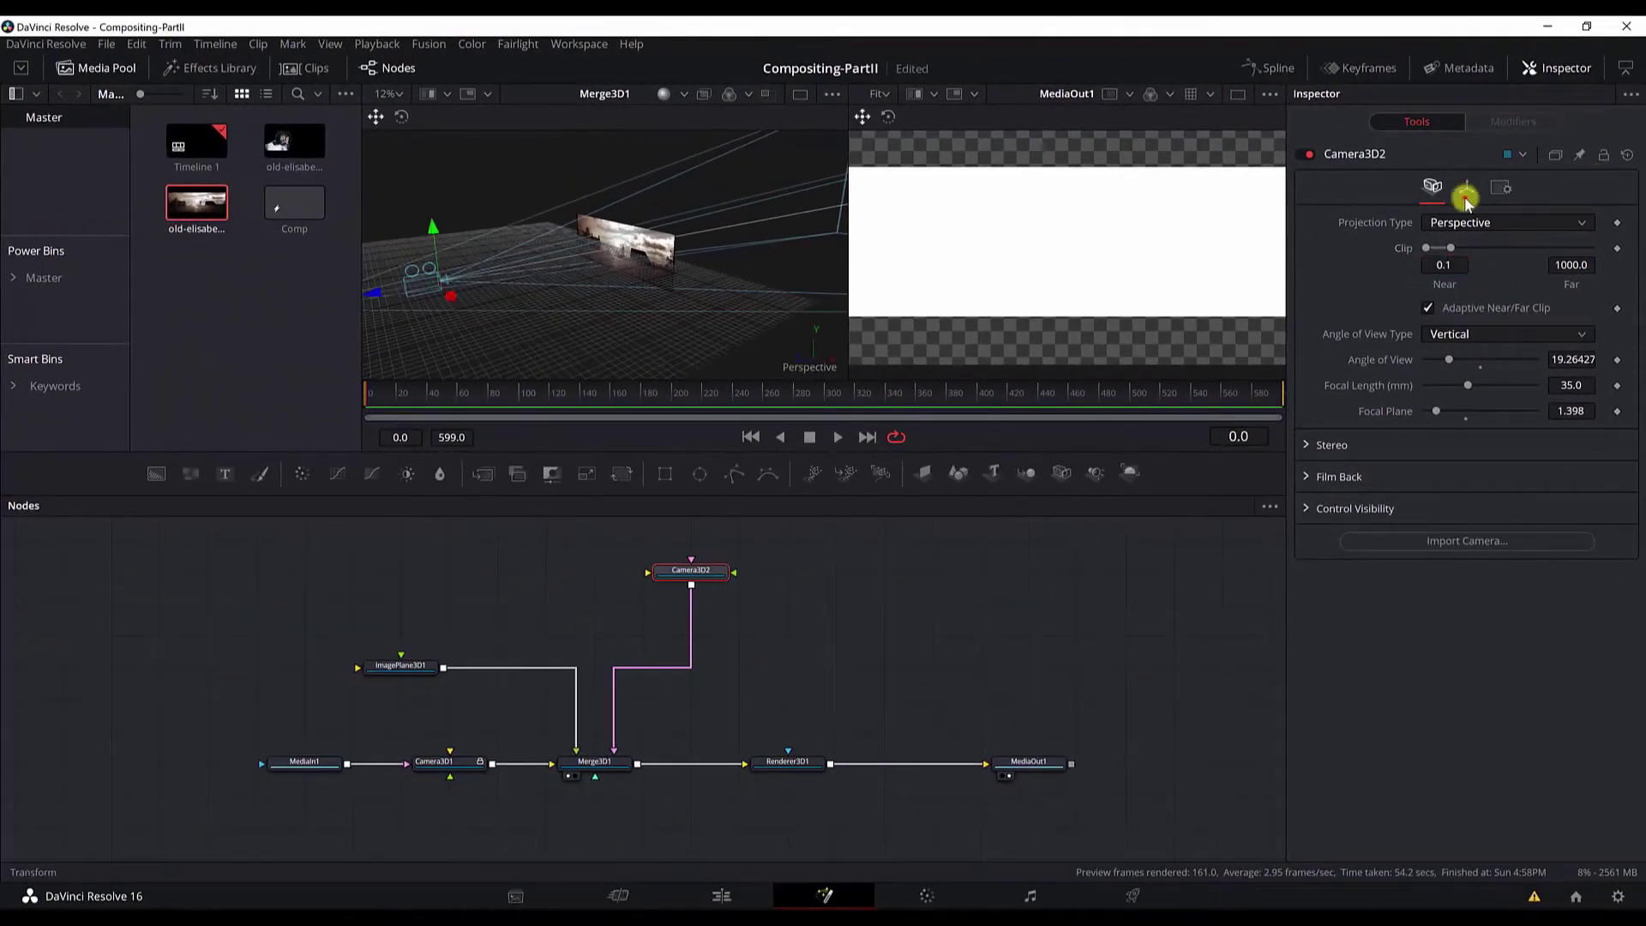
- Position Camera3D2 at Translation X 1.869, Y 0.16699, Z -2.02142
left_click(1467, 187)
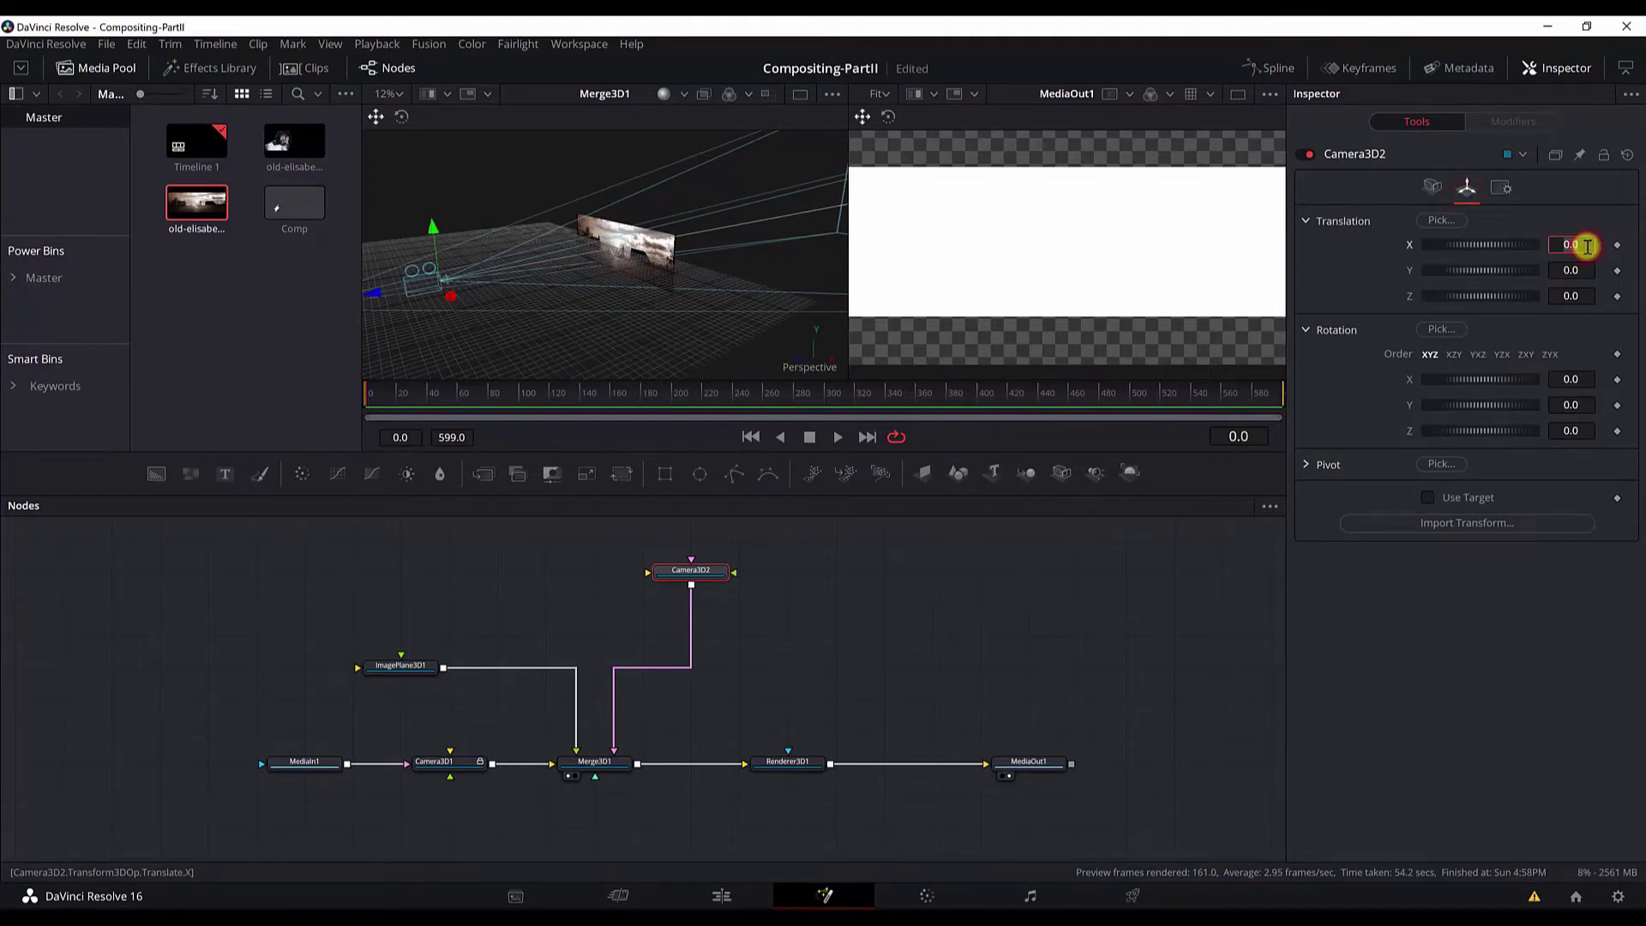
type("1.869")
key("Tab")
type("0.16699")
key("Tab")
type("-2.02142")
key("Tab")
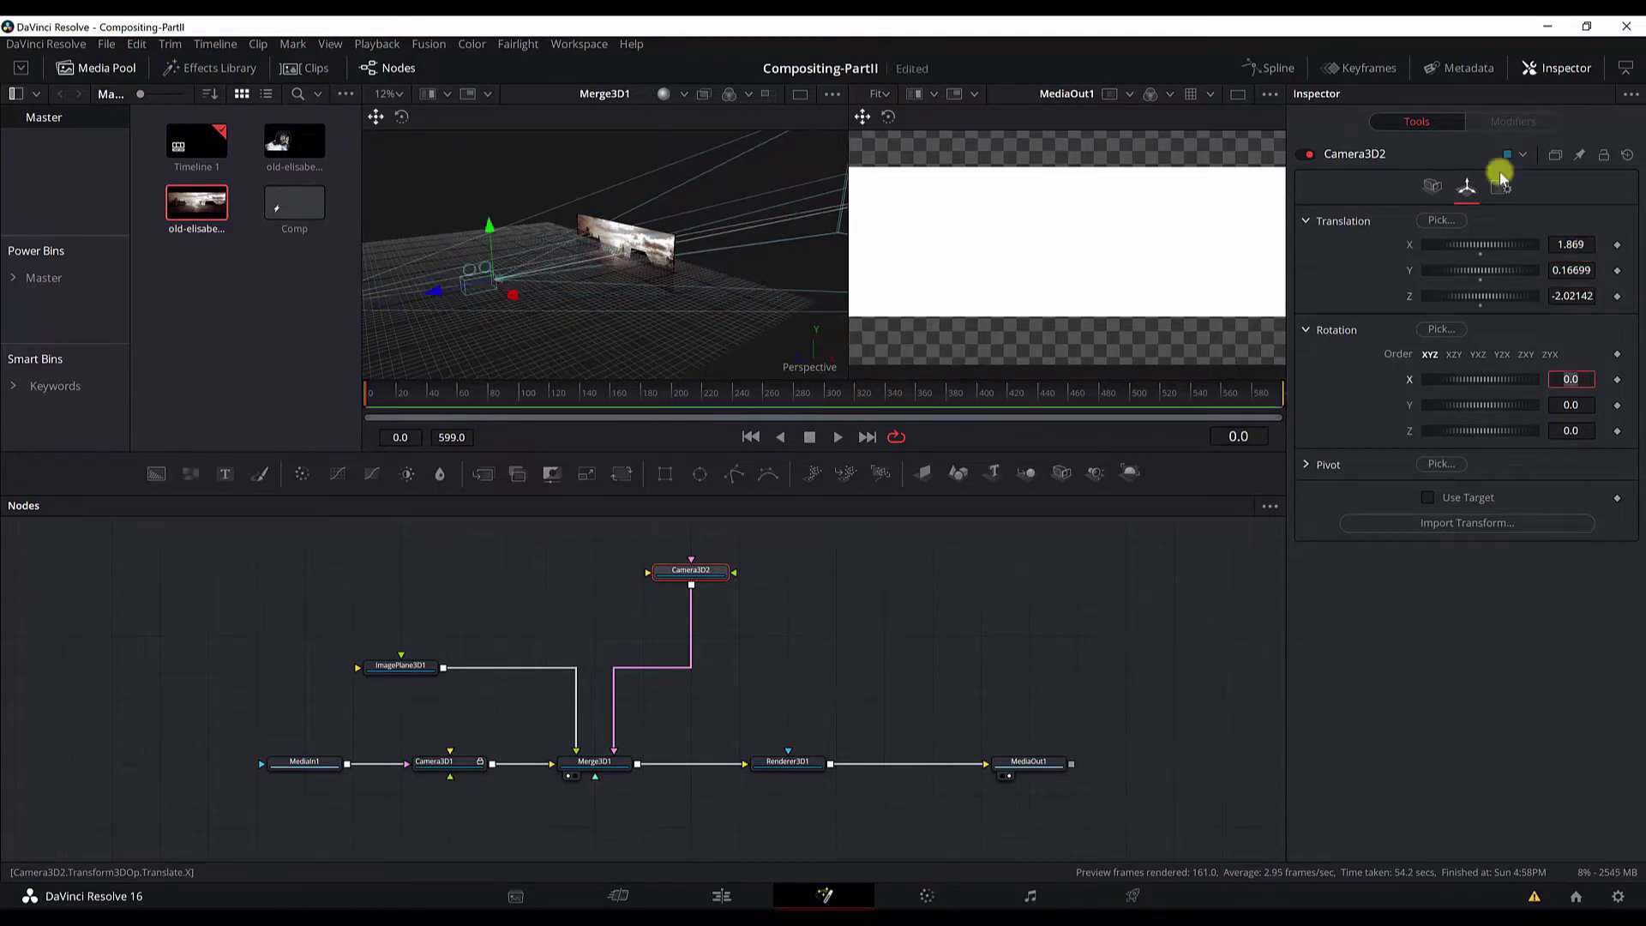
left_click(782, 769)
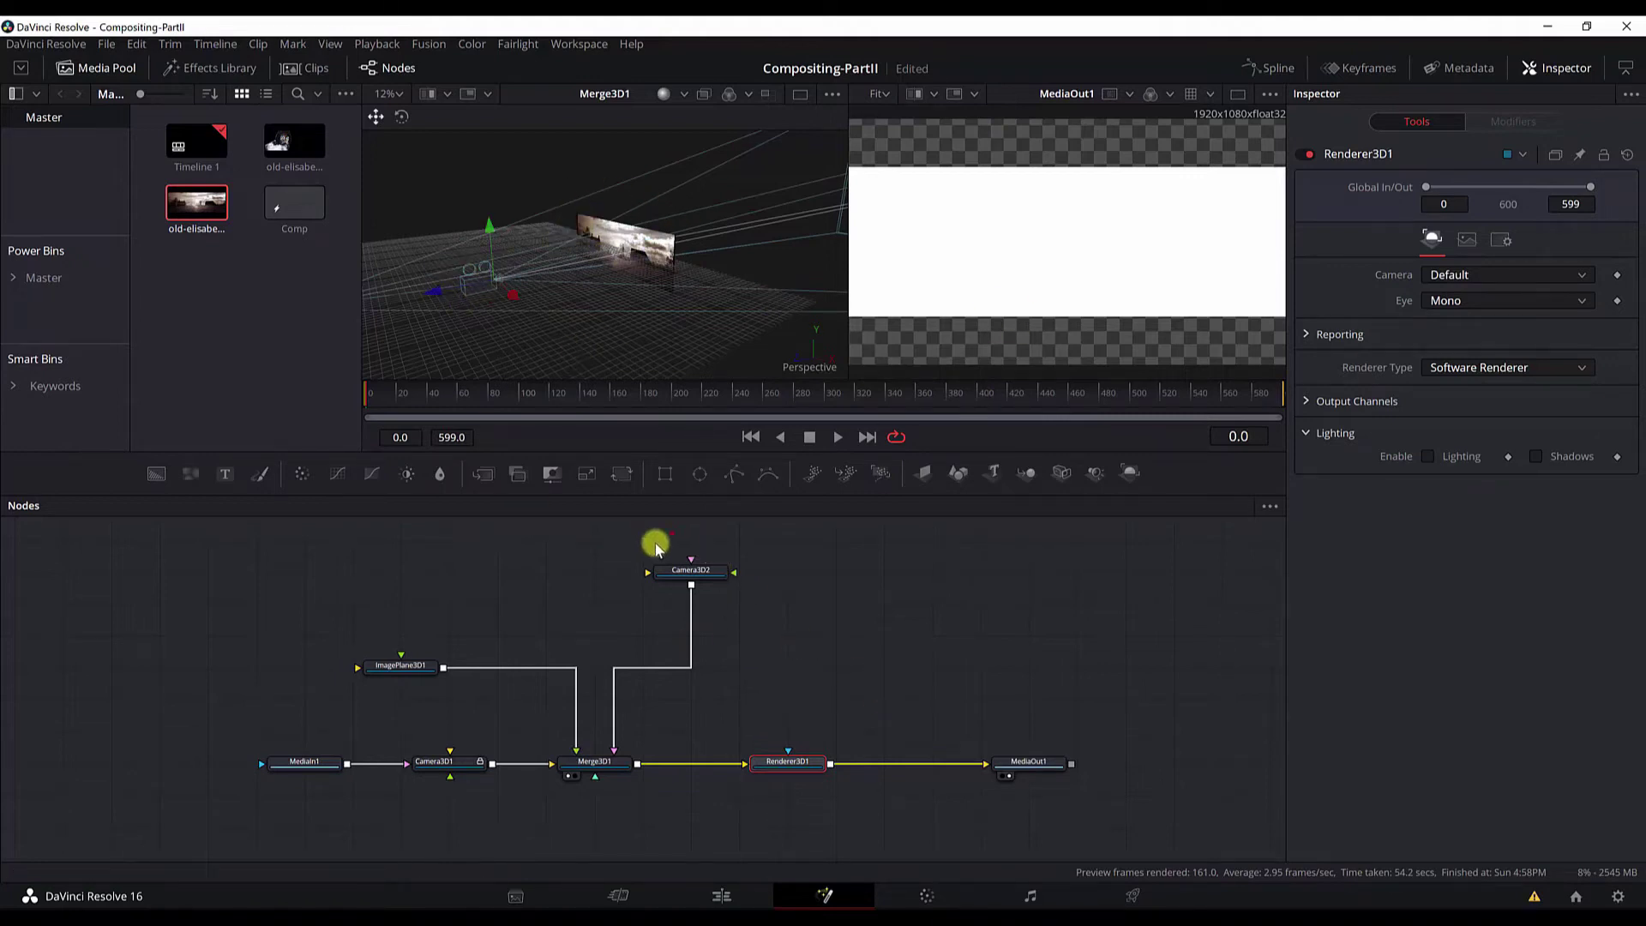
- Set Renderer3D1's camera to Camera3D2, type to OpenGL Renderer, and tick Lighting Enable
left_click_drag(672, 534, 756, 595)
left_click(800, 761)
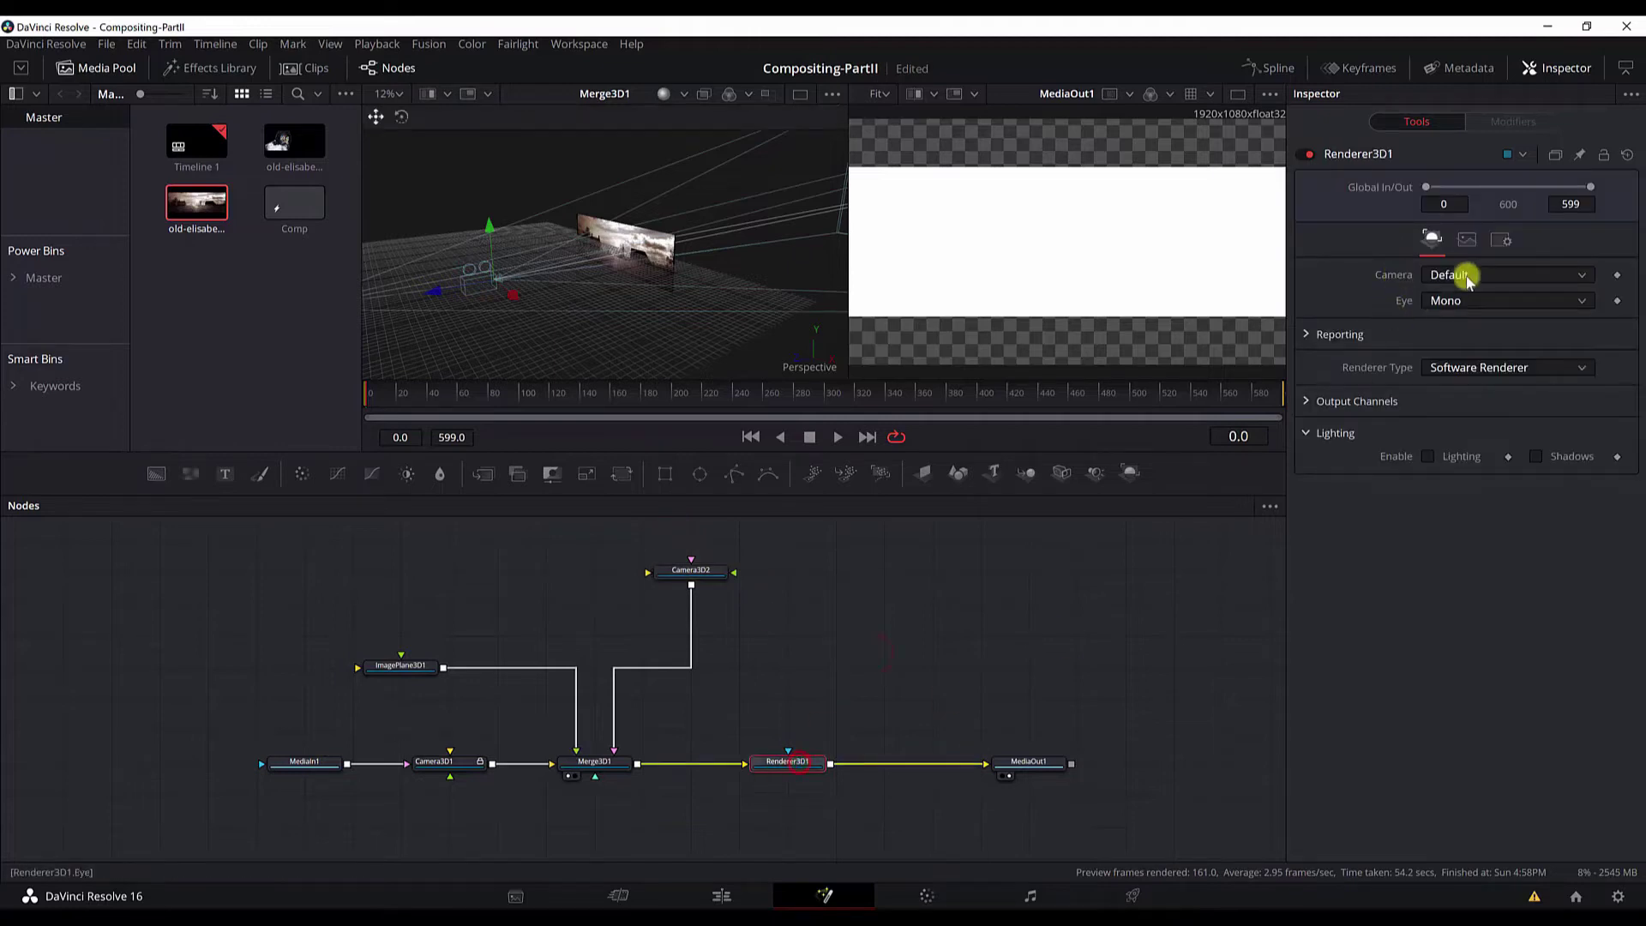
left_click(1471, 276)
left_click(1476, 319)
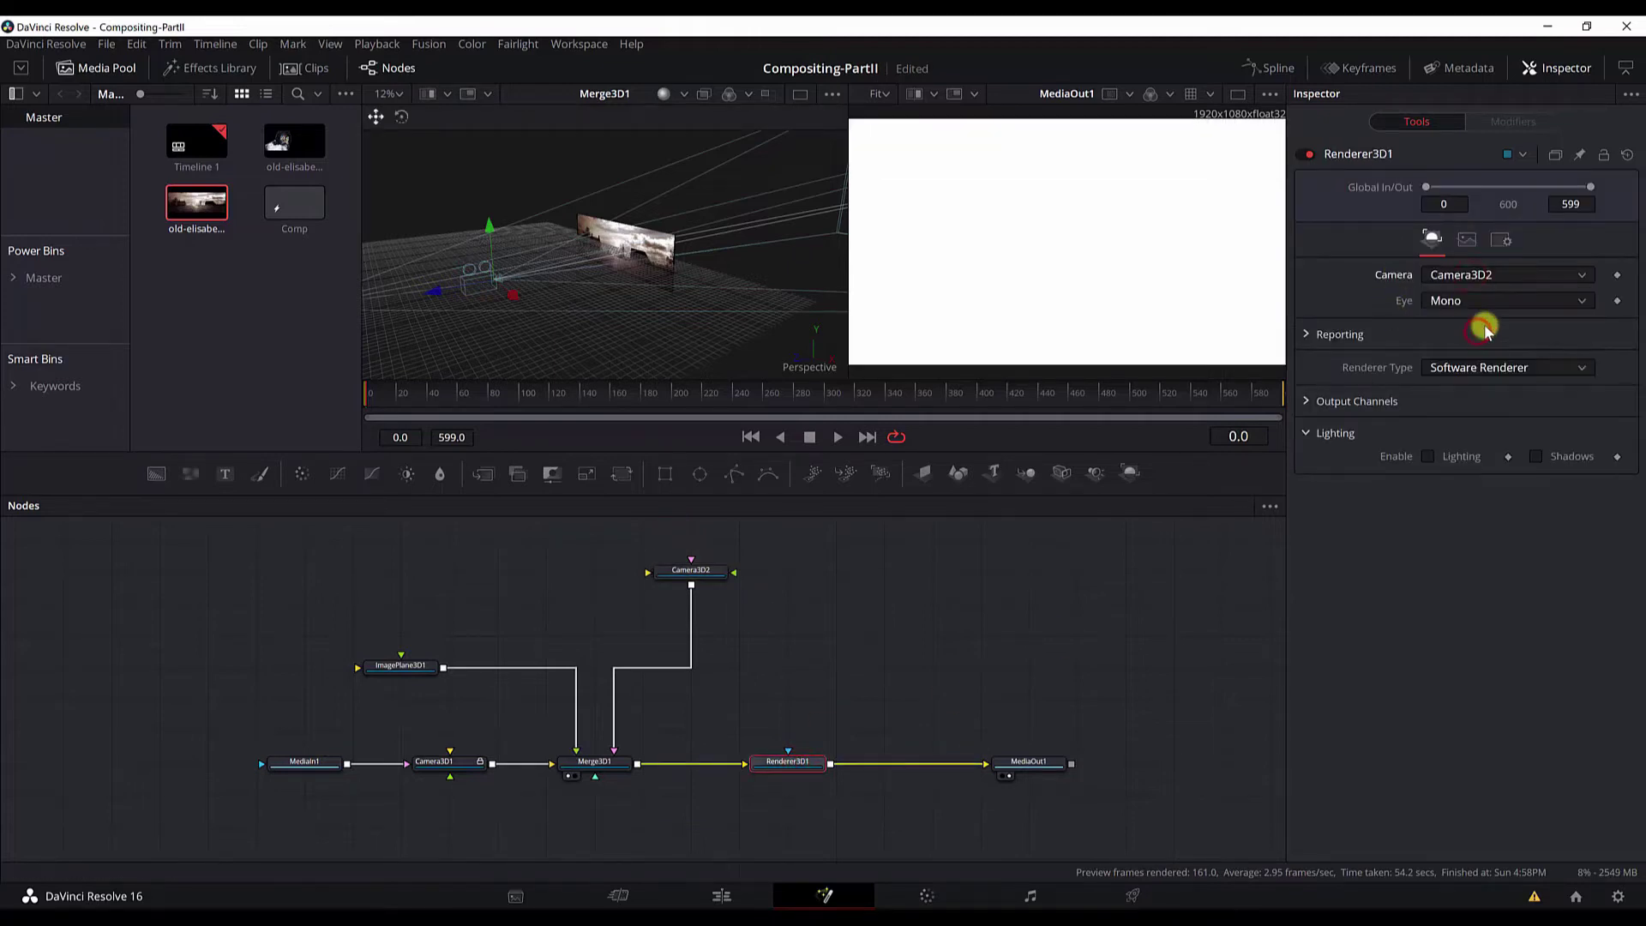
left_click(1470, 368)
left_click(1476, 399)
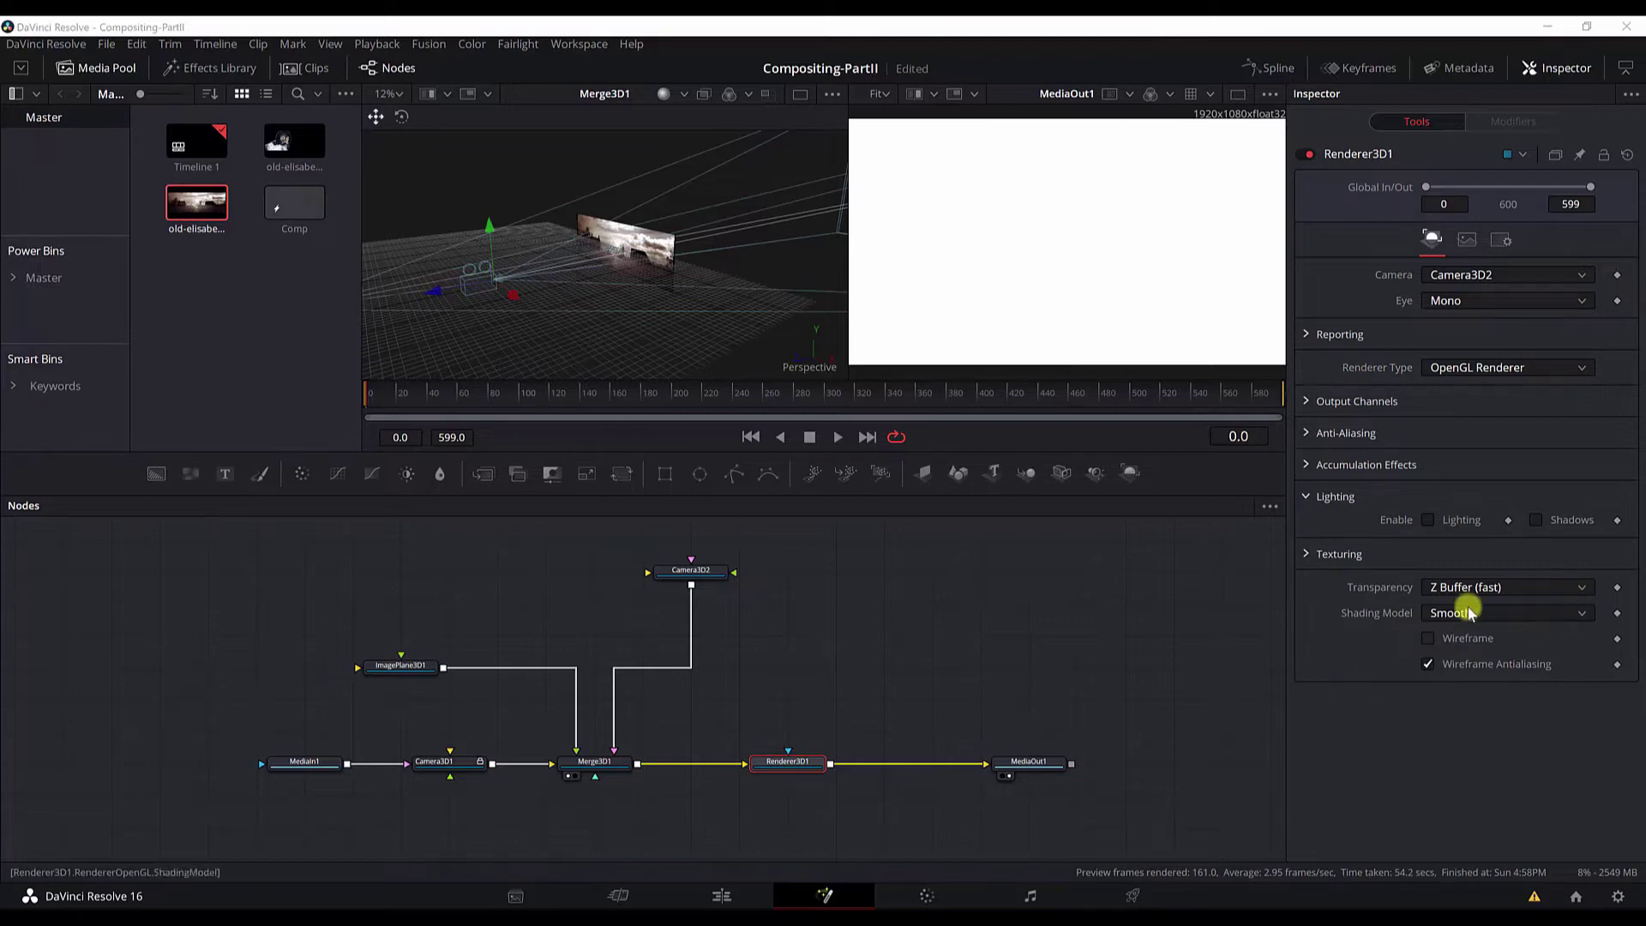
left_click(1427, 520)
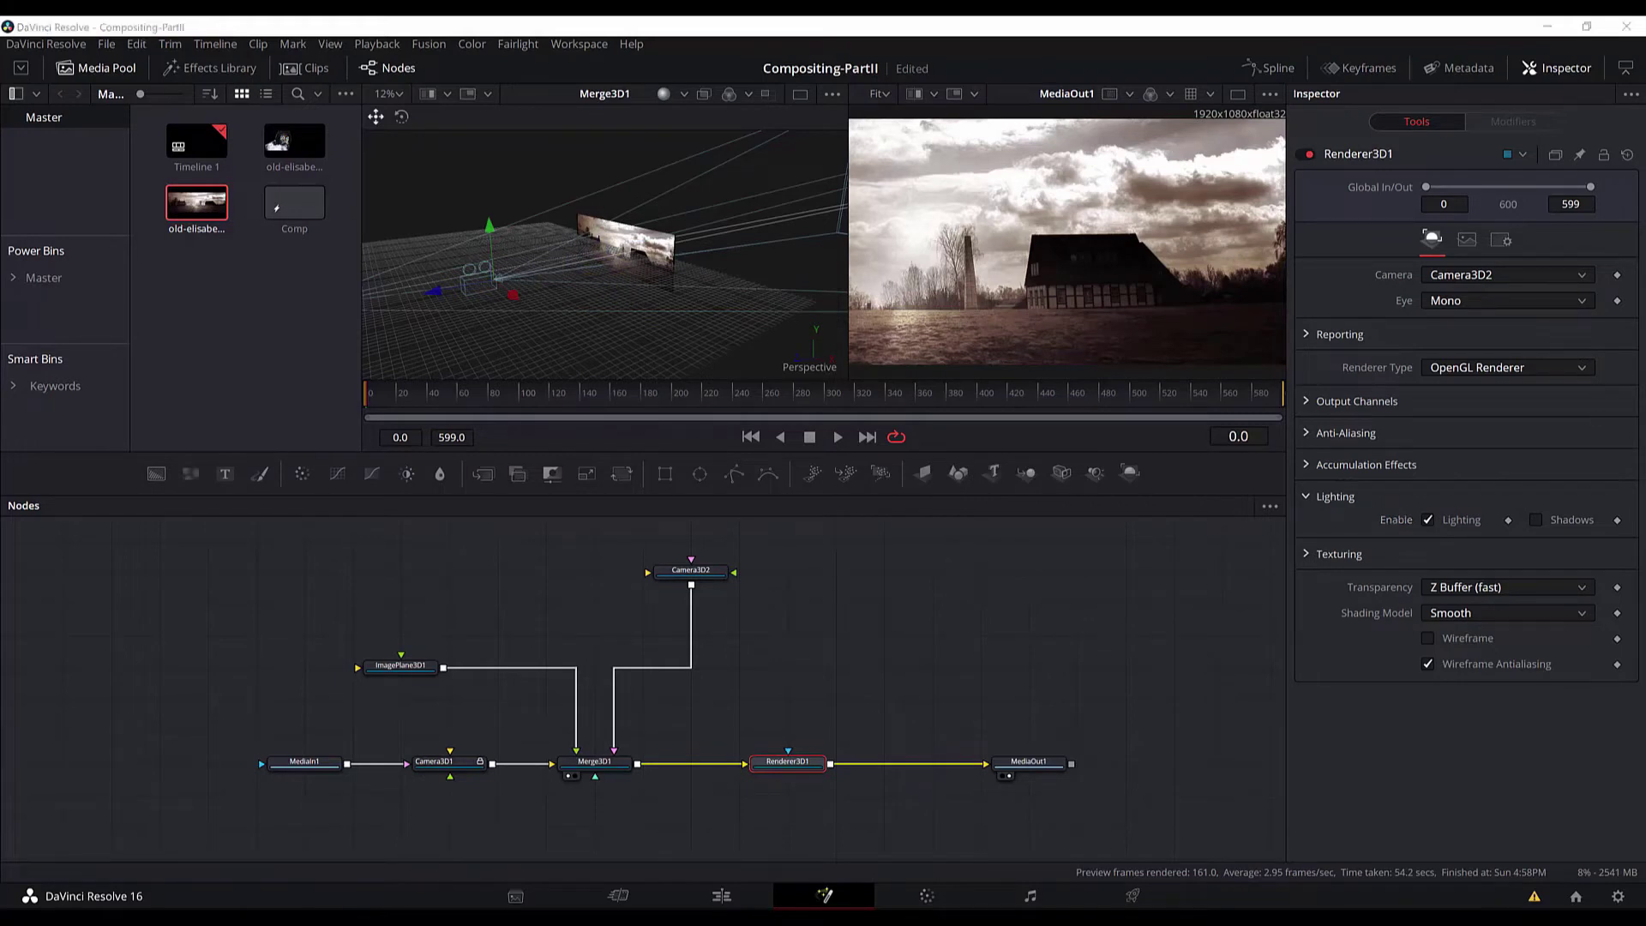
- Drag the second photo from the Media Pool into the node graph as MediaIn2
left_click_drag(532, 705, 557, 702)
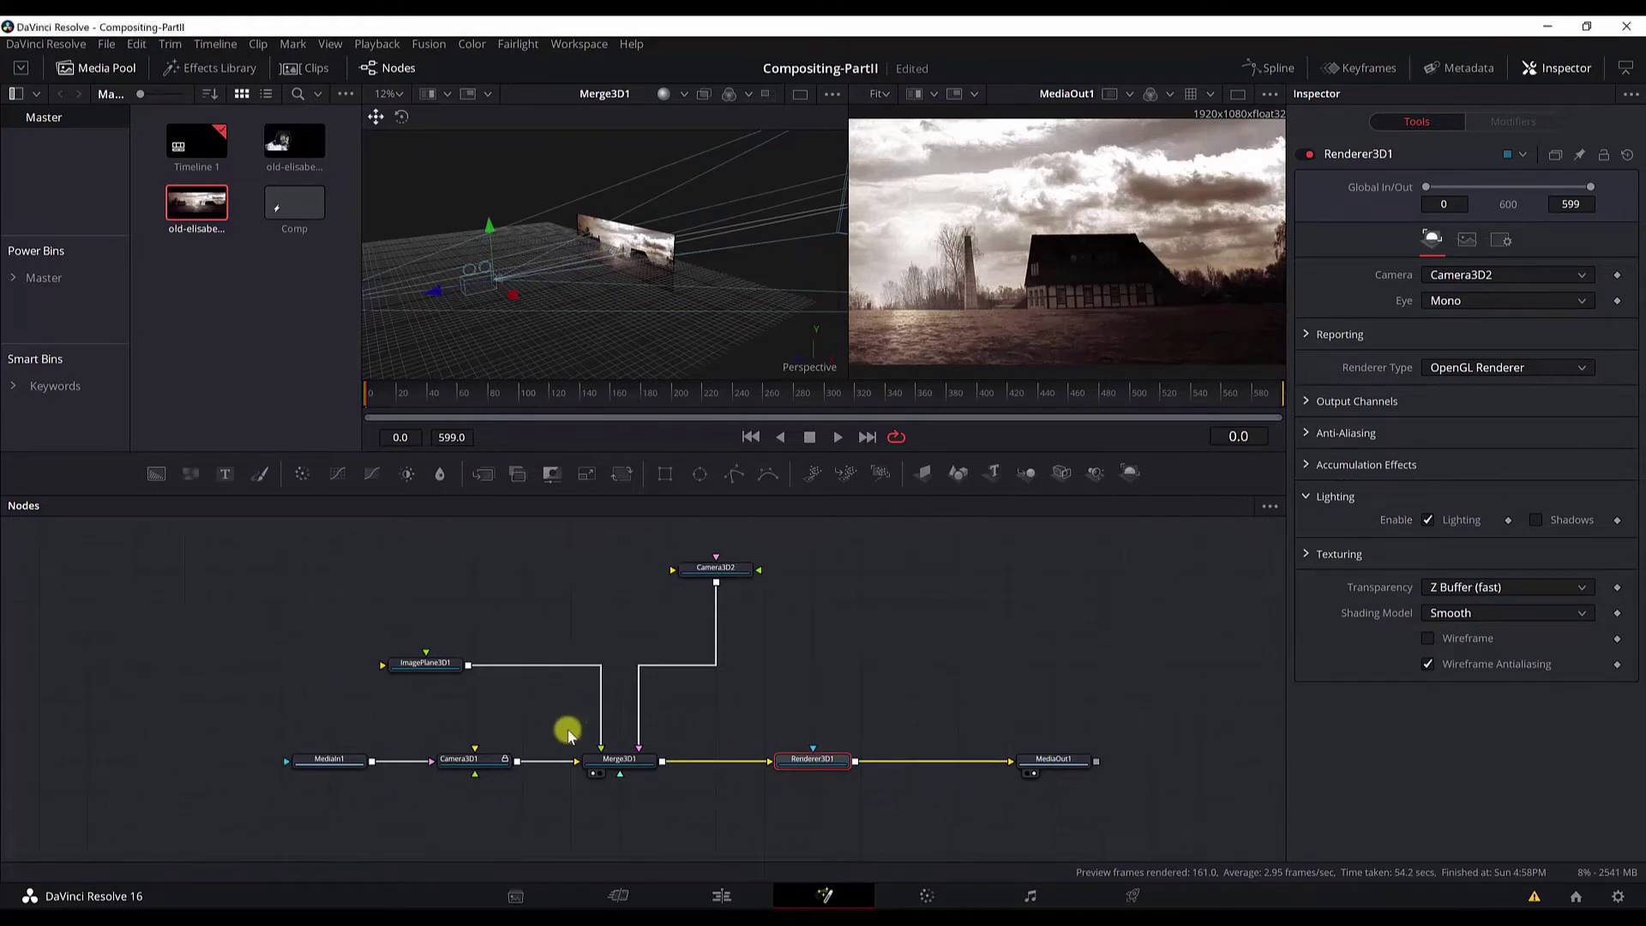
left_click_drag(597, 788, 752, 752)
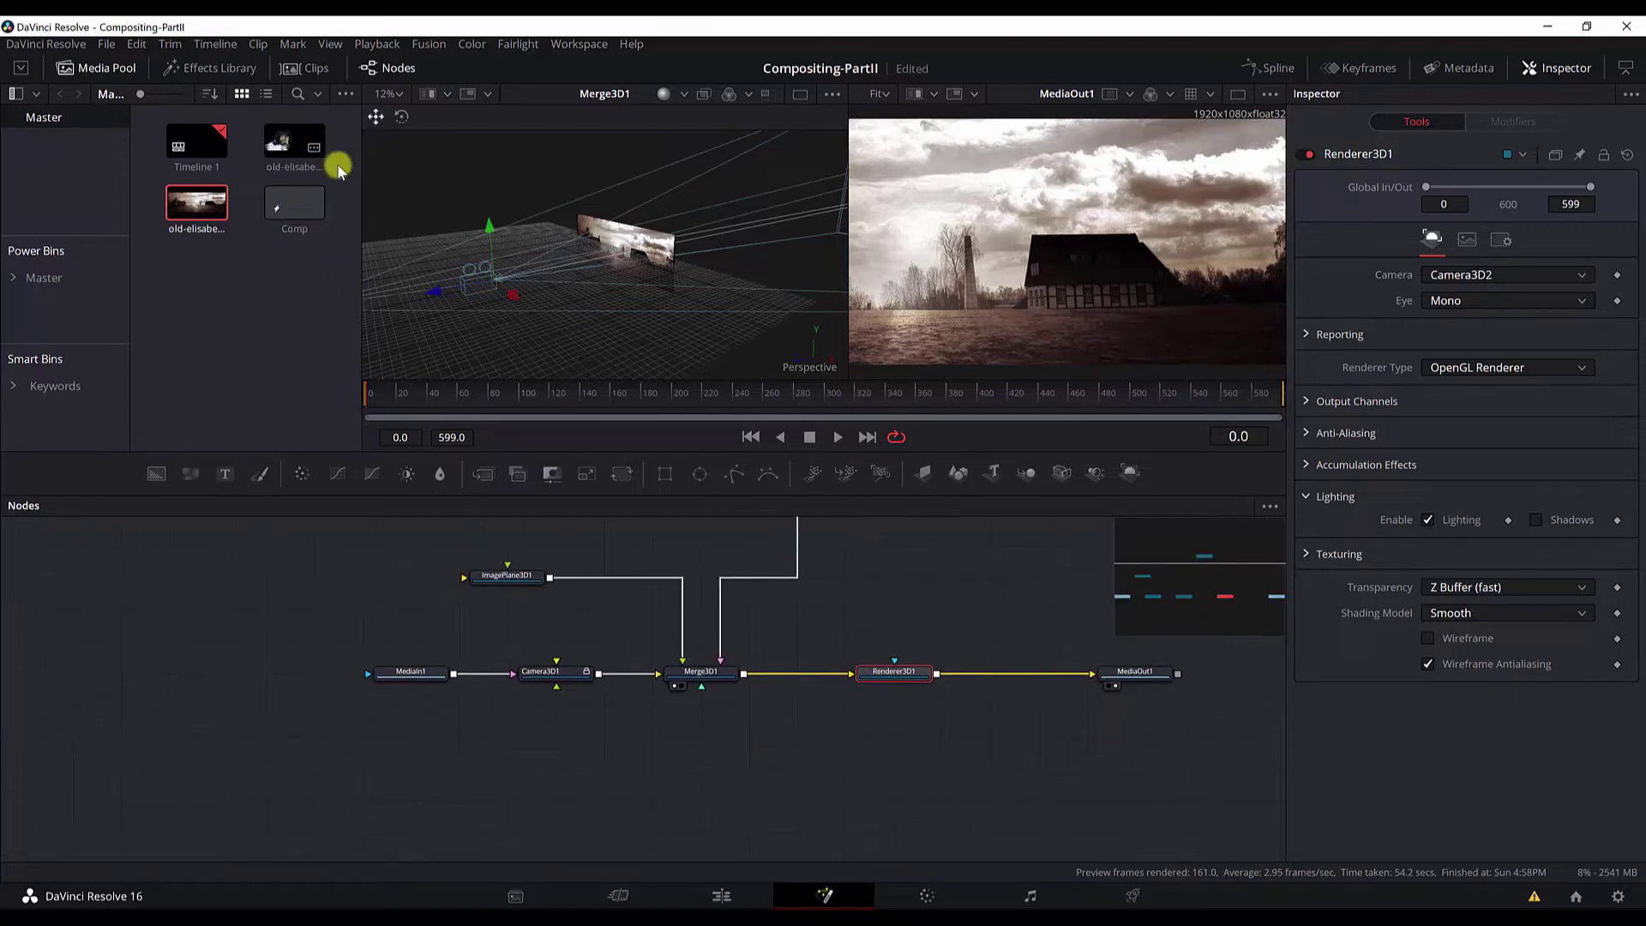
left_click_drag(304, 159, 346, 755)
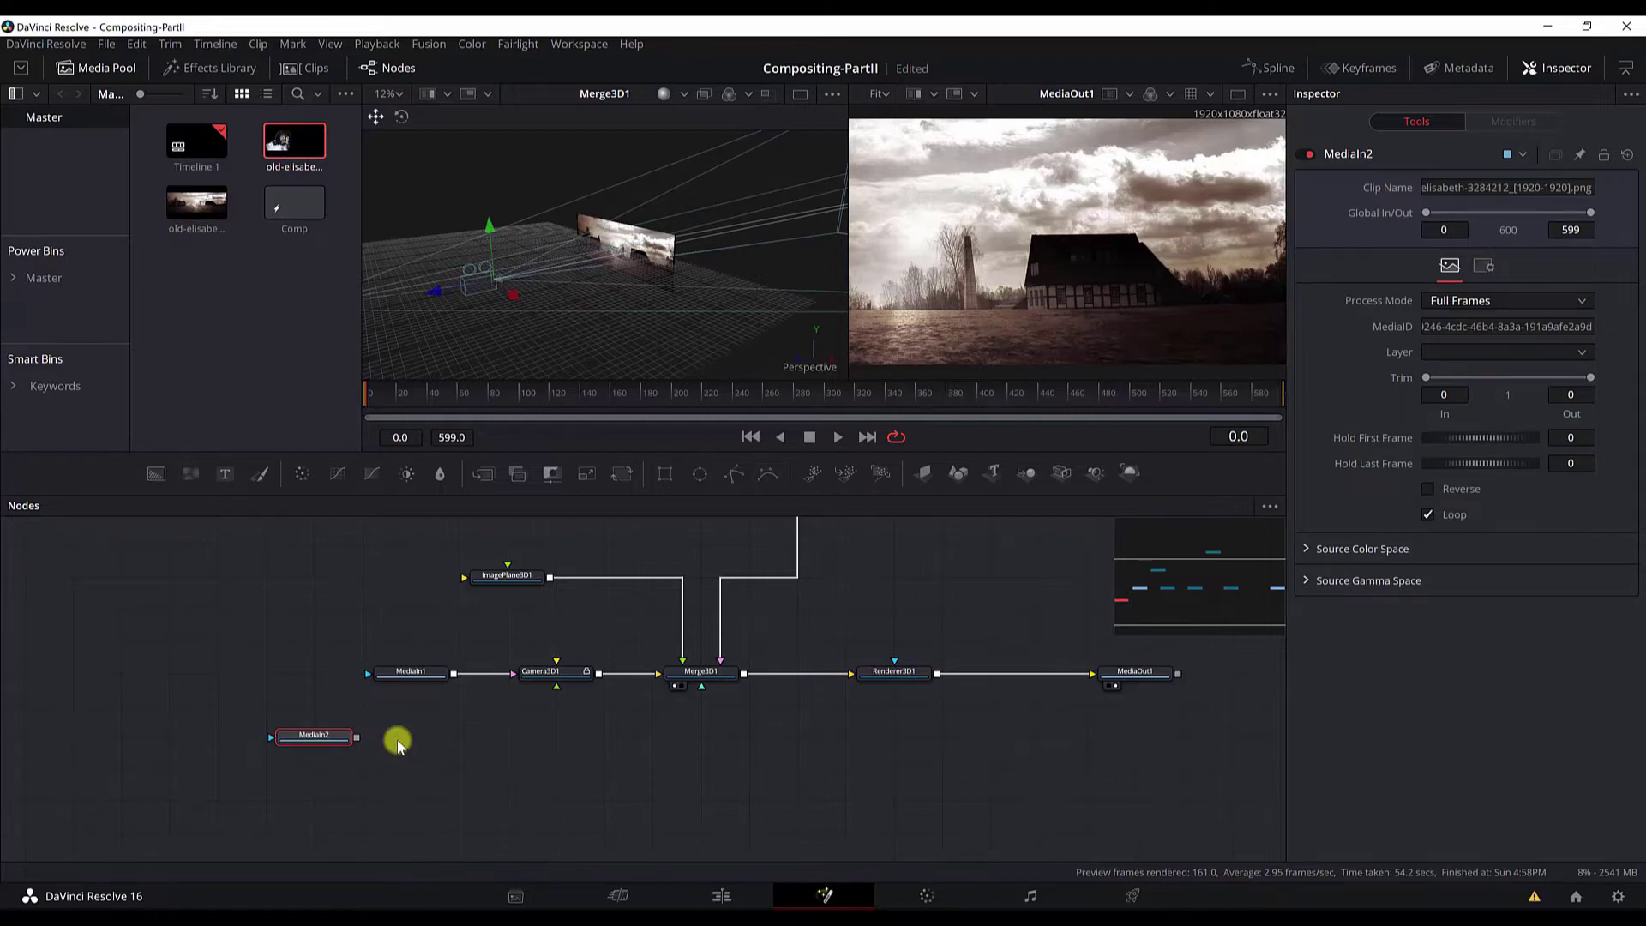
left_click(314, 735)
- Add ImagePlane3D2 and Merge3D2 after MediaIn2 and feed Merge3D2 into Merge3D1
key("shift+space")
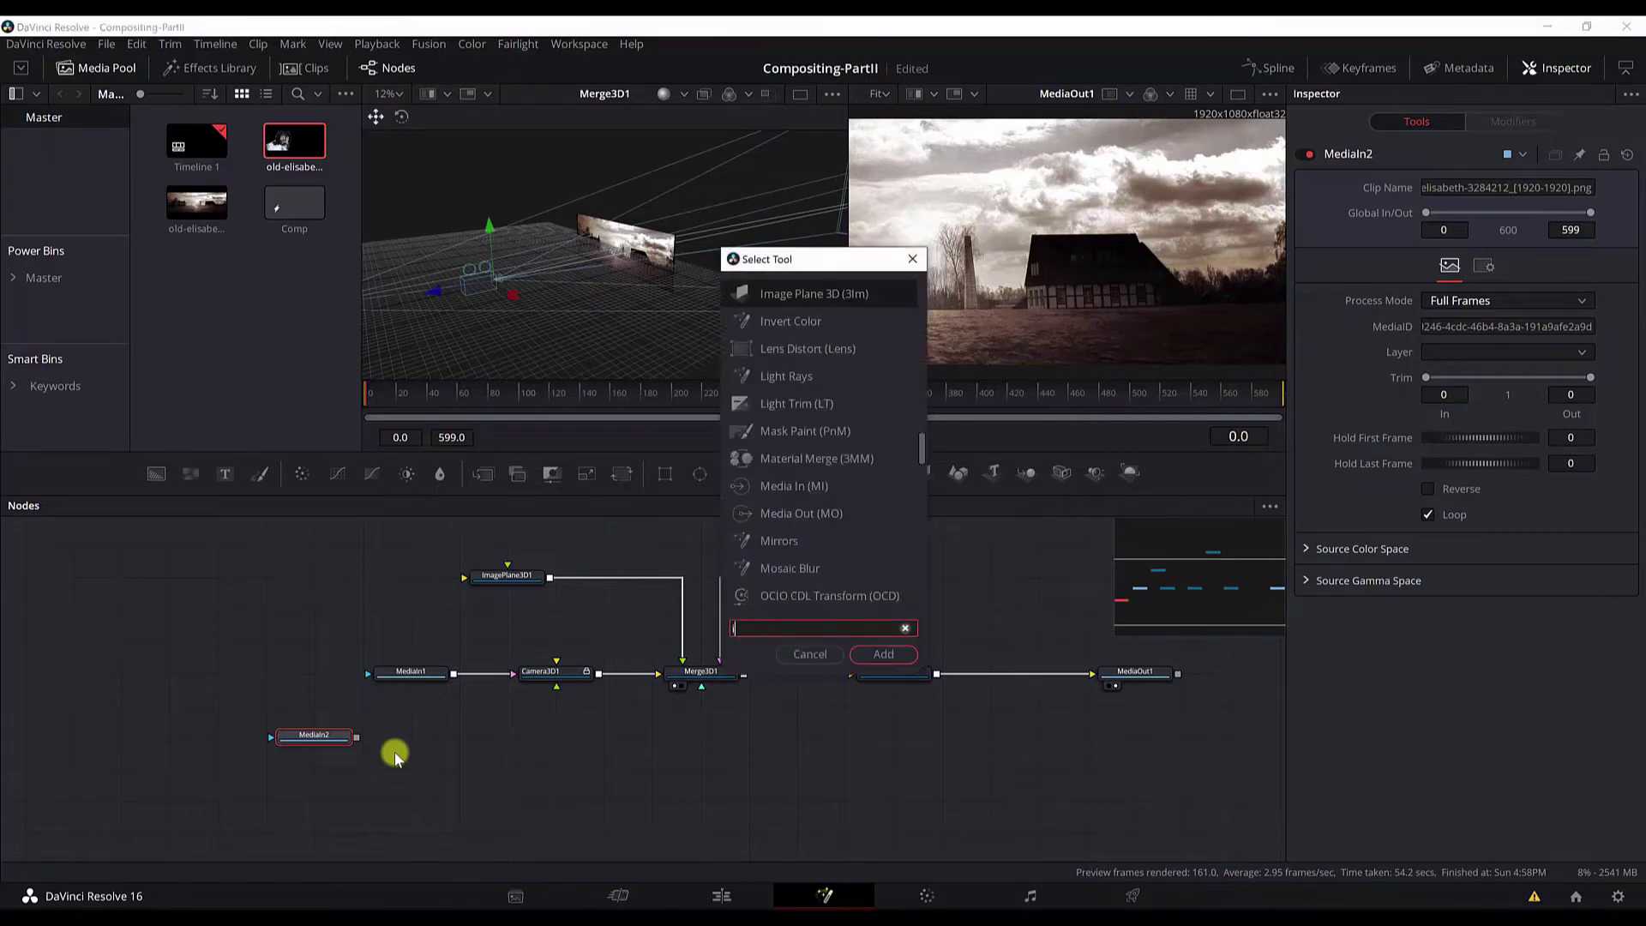
type("image")
key("Return")
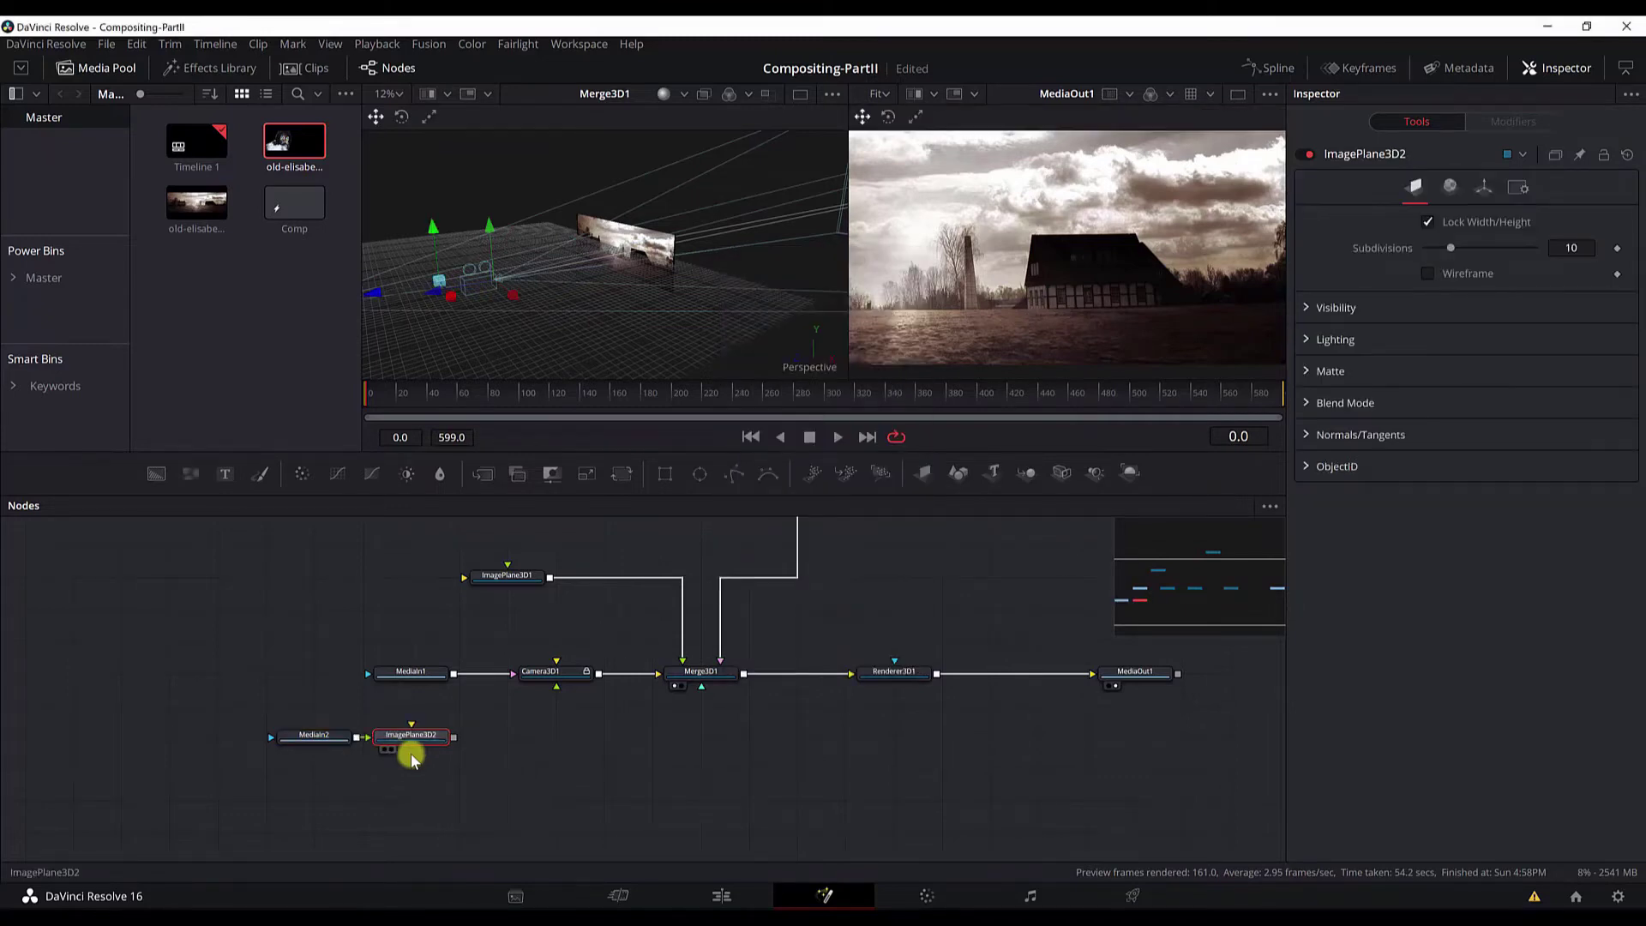
left_click_drag(435, 741, 591, 738)
key("shift+space")
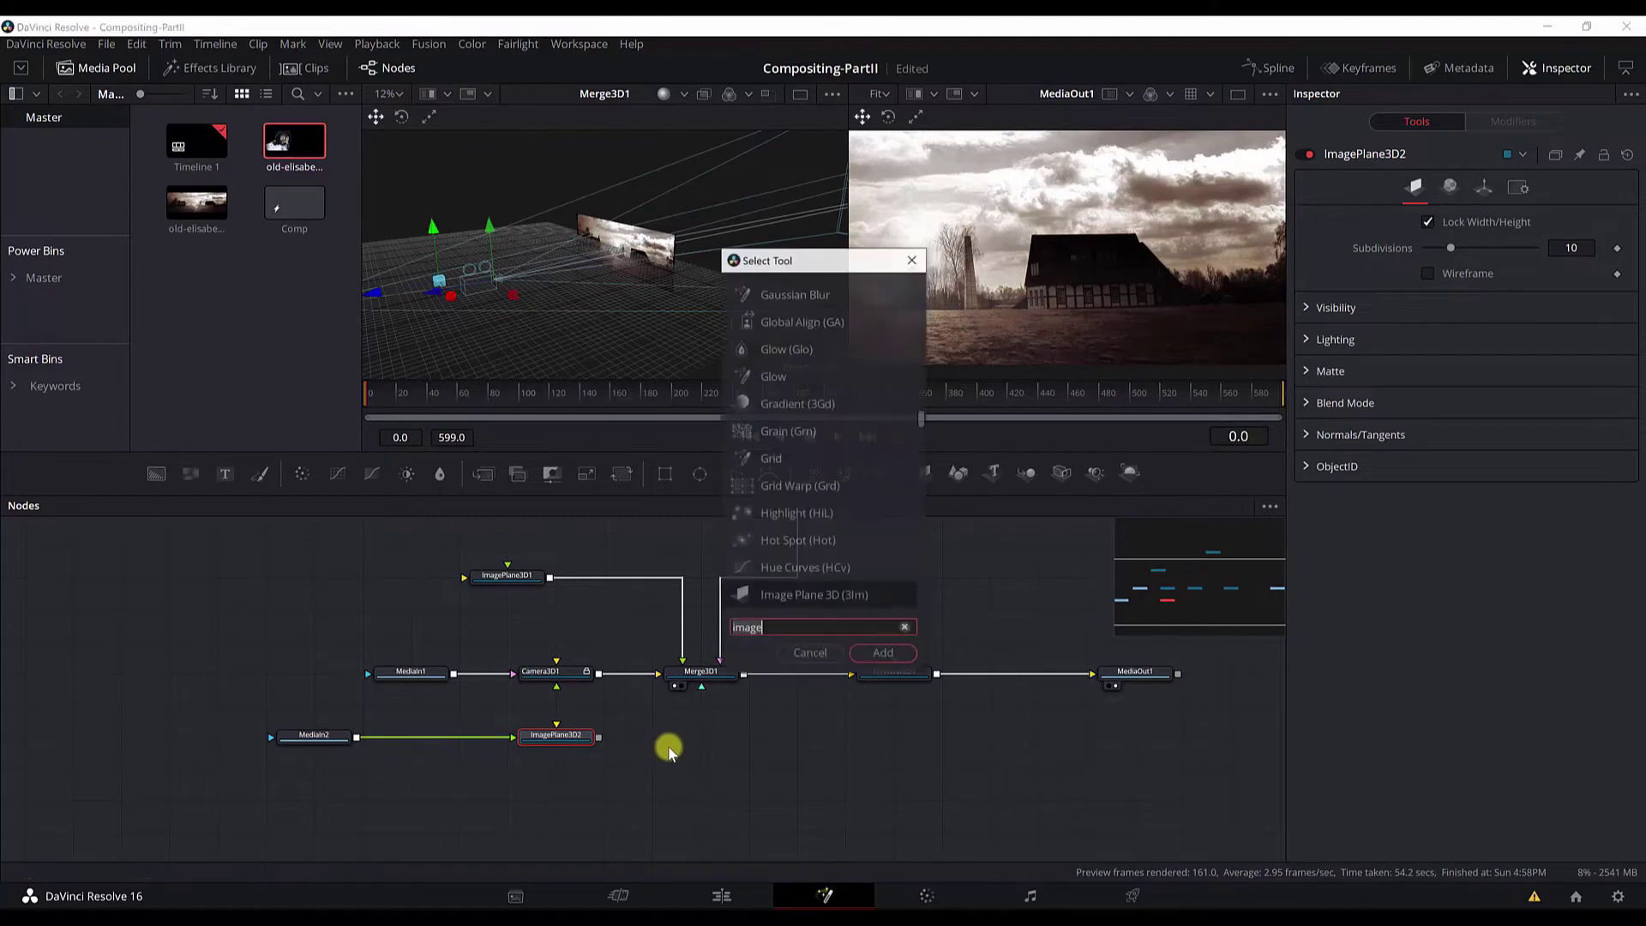
type("merge")
key("Return")
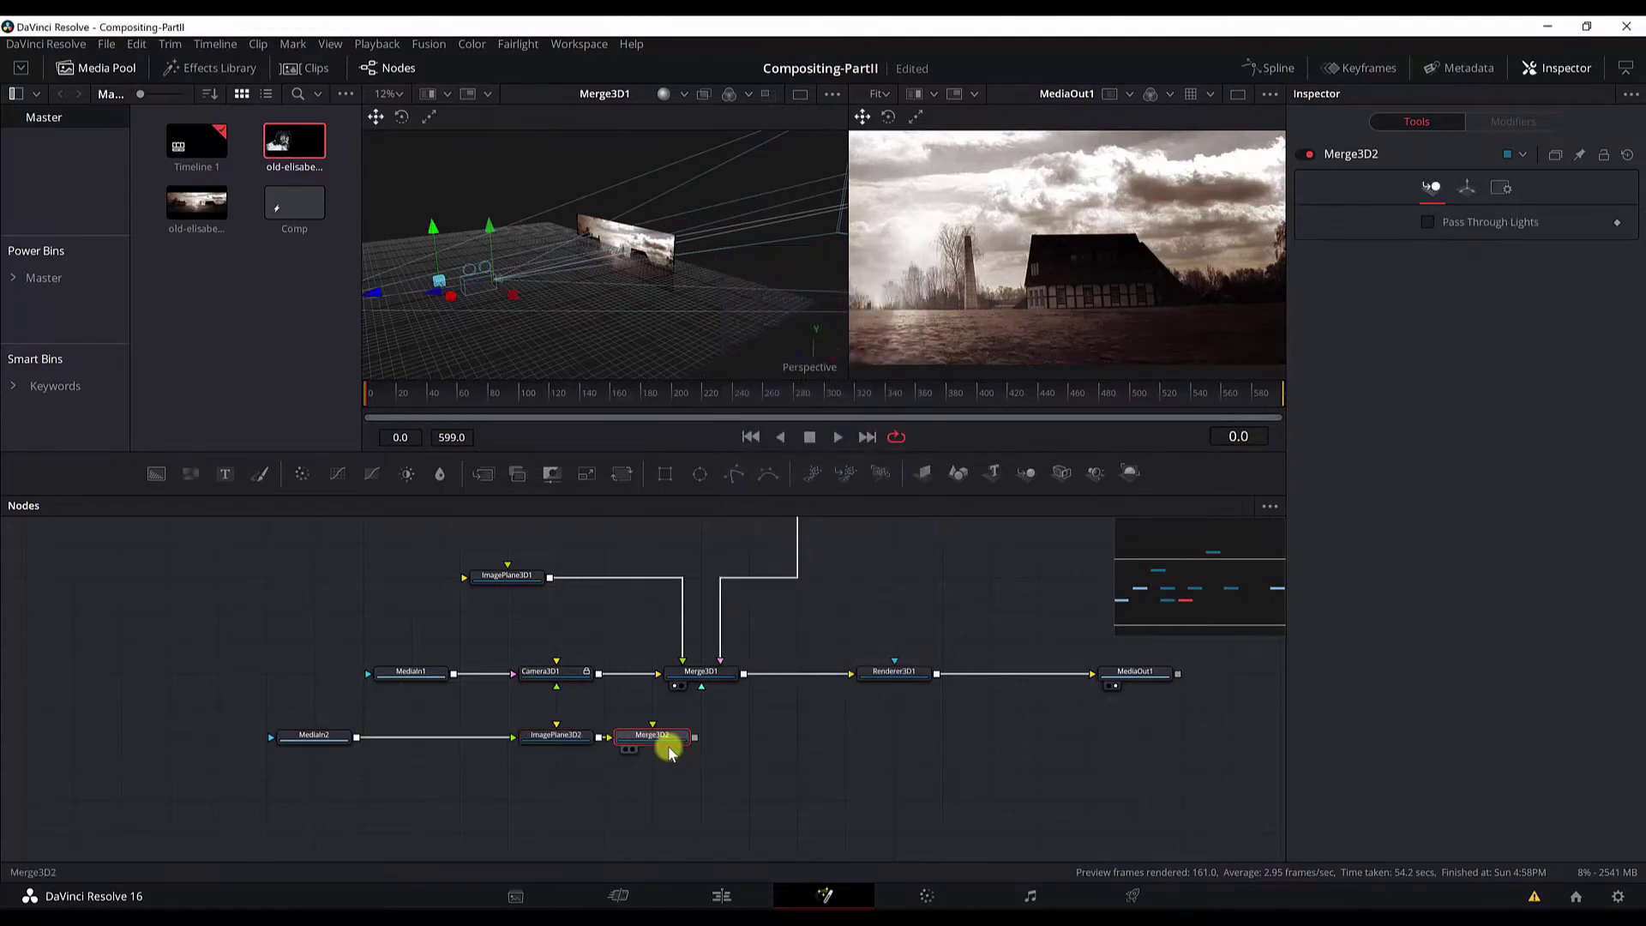
left_click_drag(662, 754, 722, 677)
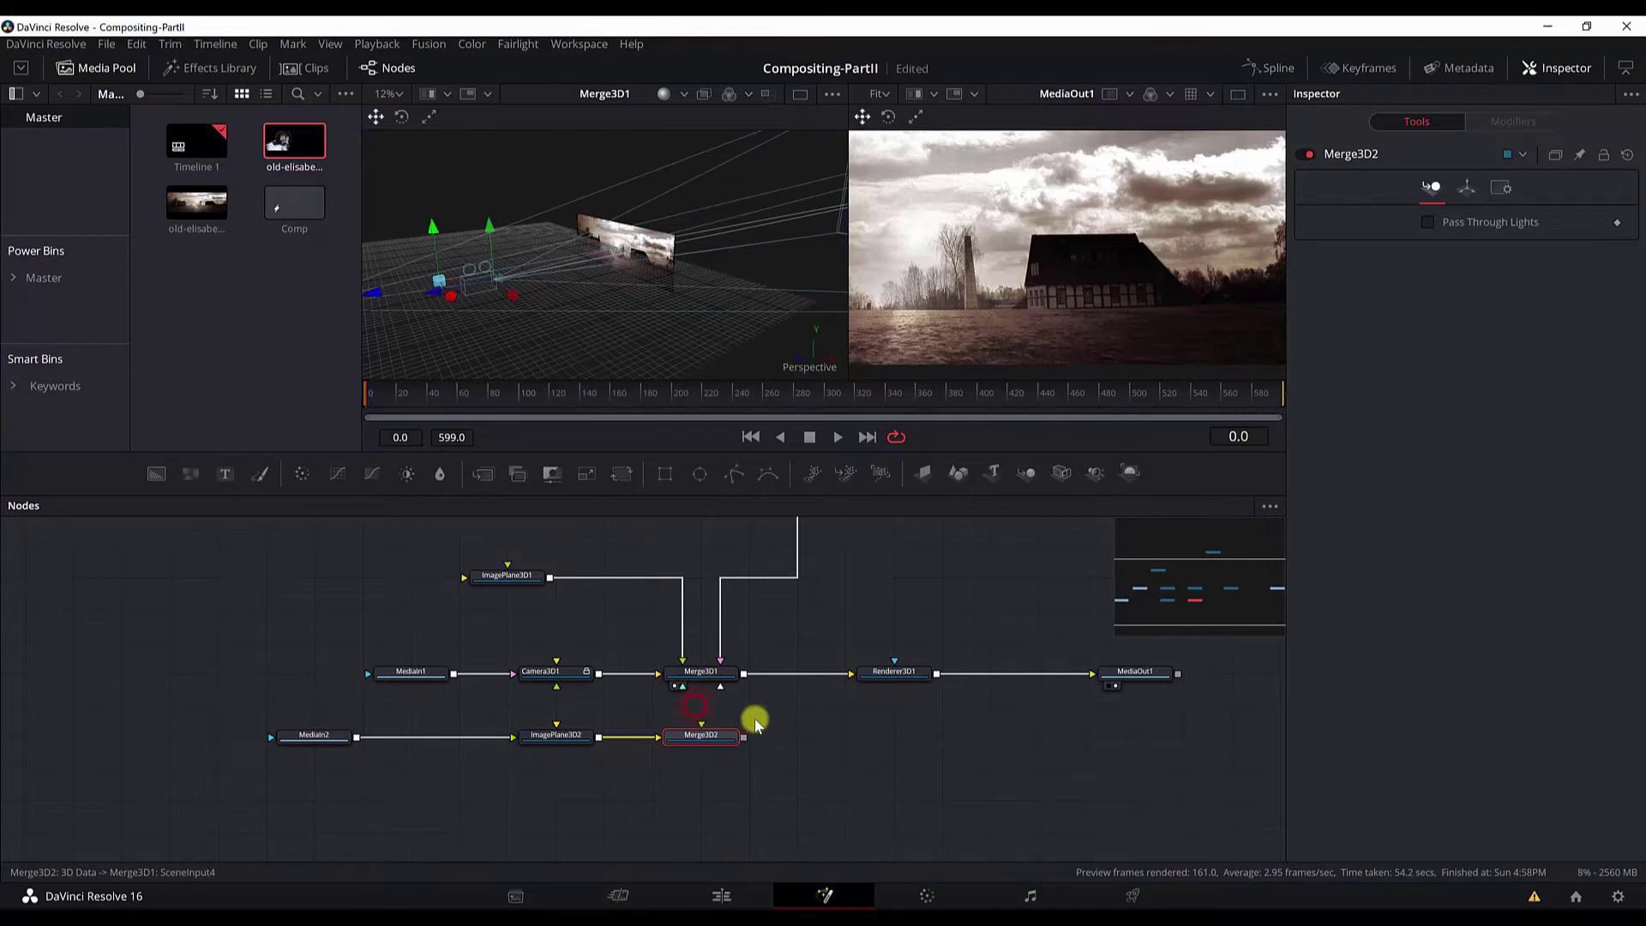
- Select MediaIn2 and ImagePlane3D2 together and recentre the node graph around them
scroll(823, 617, "up", 3)
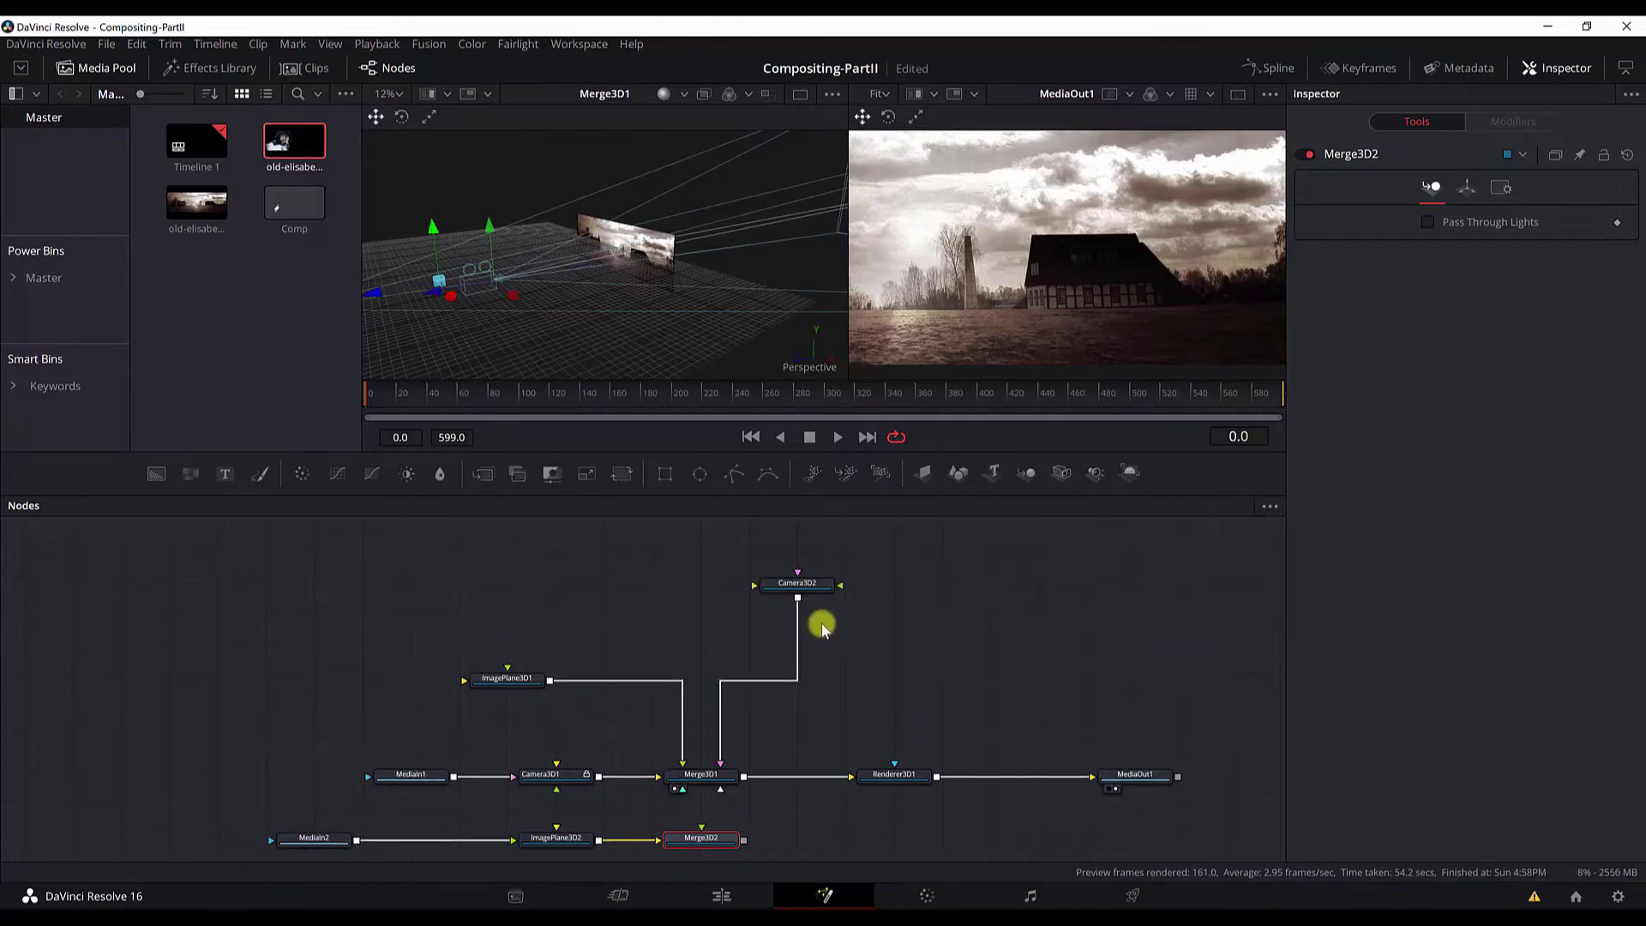
left_click_drag(819, 594, 701, 782)
scroll(826, 624, "down", 1)
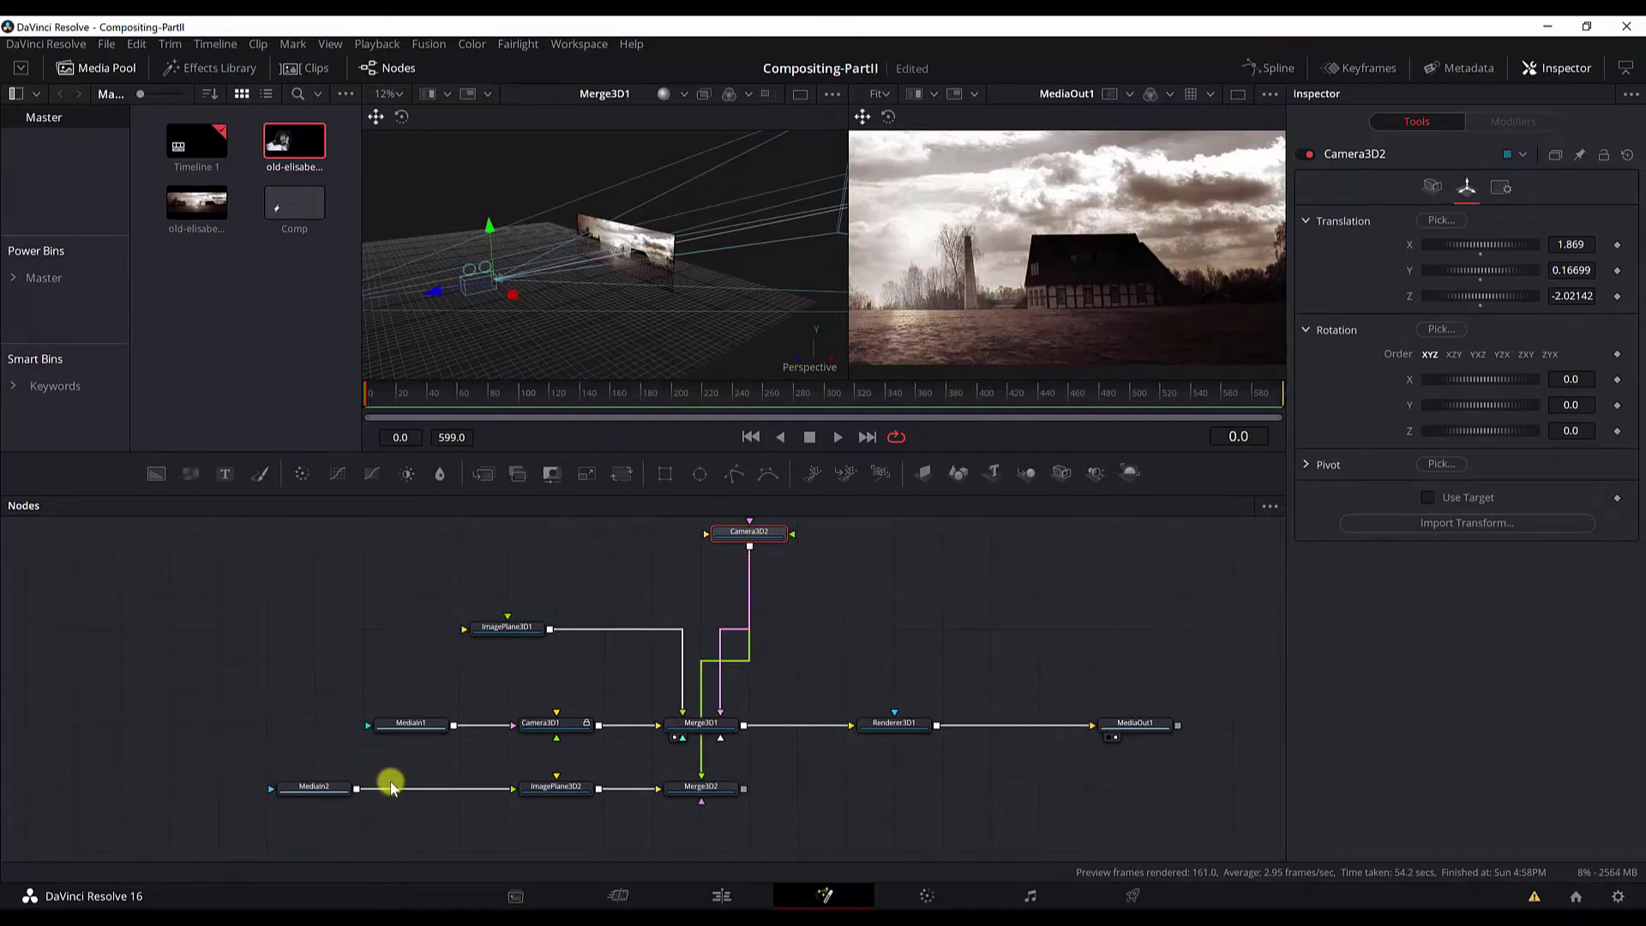
left_click_drag(274, 753, 596, 821)
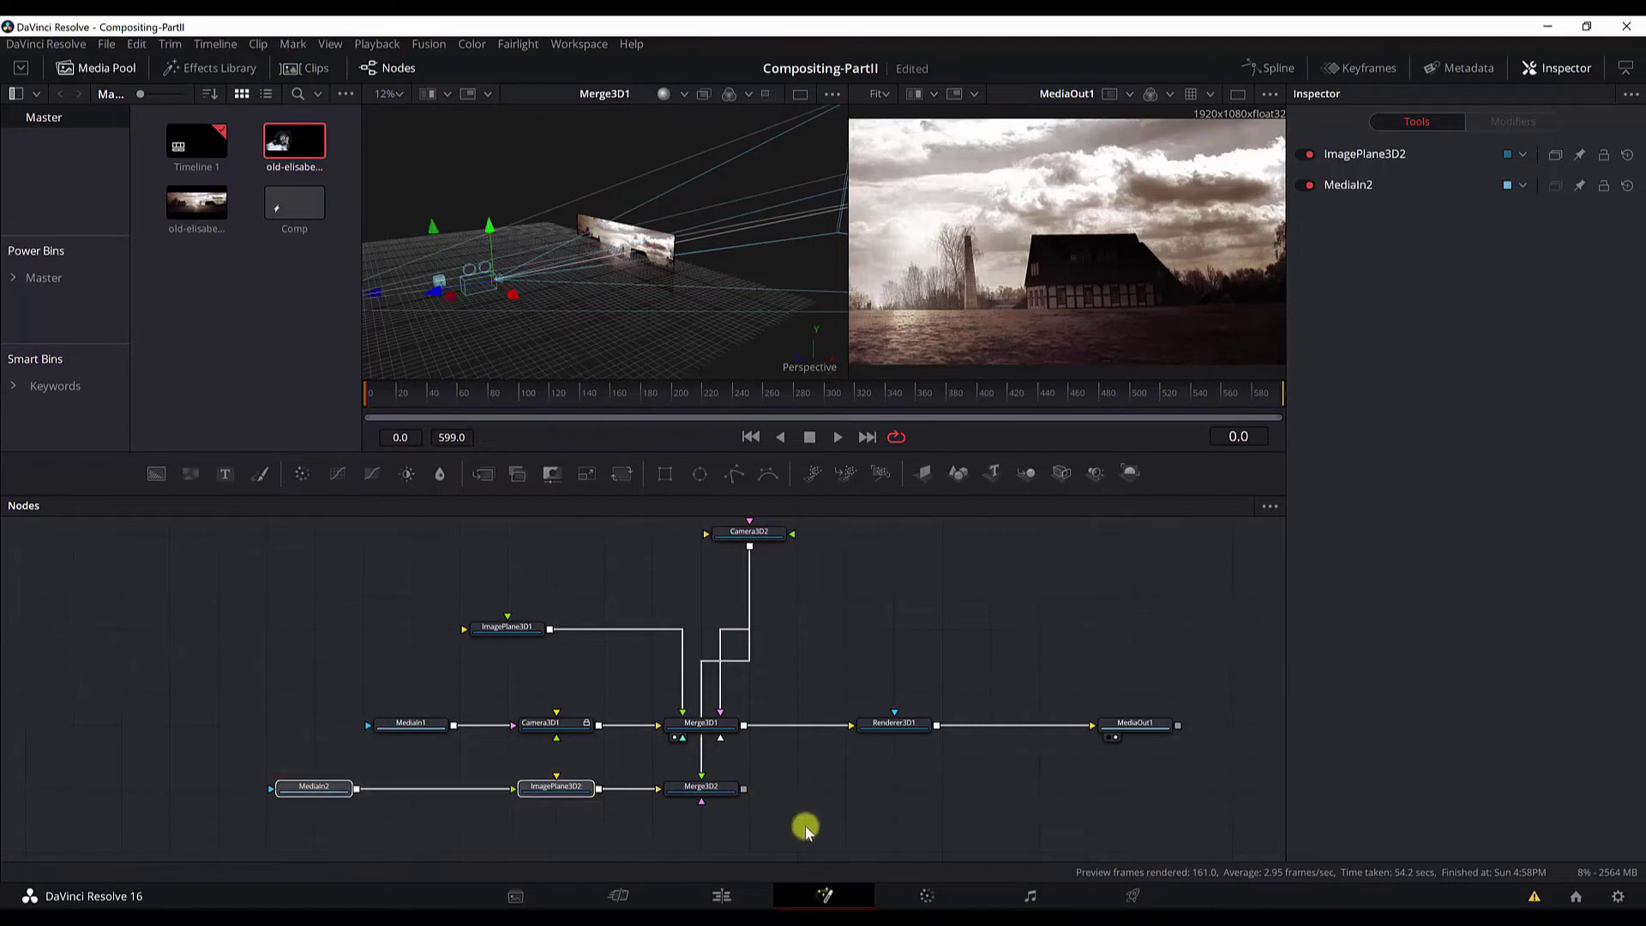
left_click_drag(805, 825, 900, 790)
- Slide Camera3D2 forward along its Translation Z axis
scroll(857, 726, "up", 2)
left_click(845, 574)
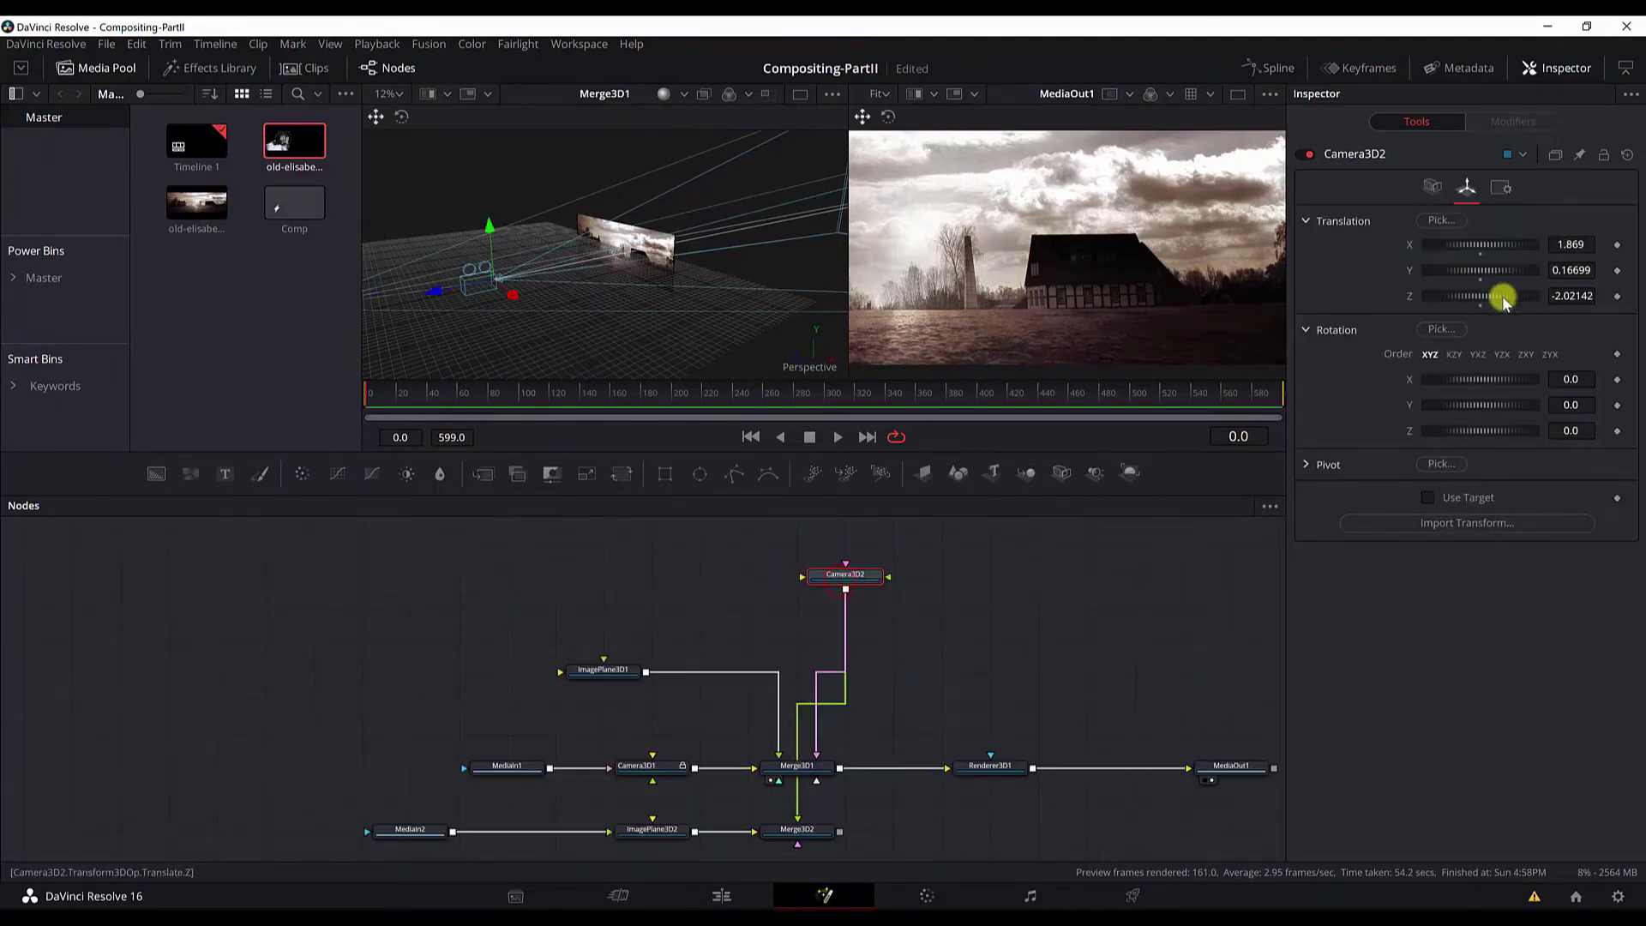
mouse_move(1503, 297)
left_mouse_down()
mouse_move(1488, 300)
mouse_move(1526, 304)
left_mouse_up()
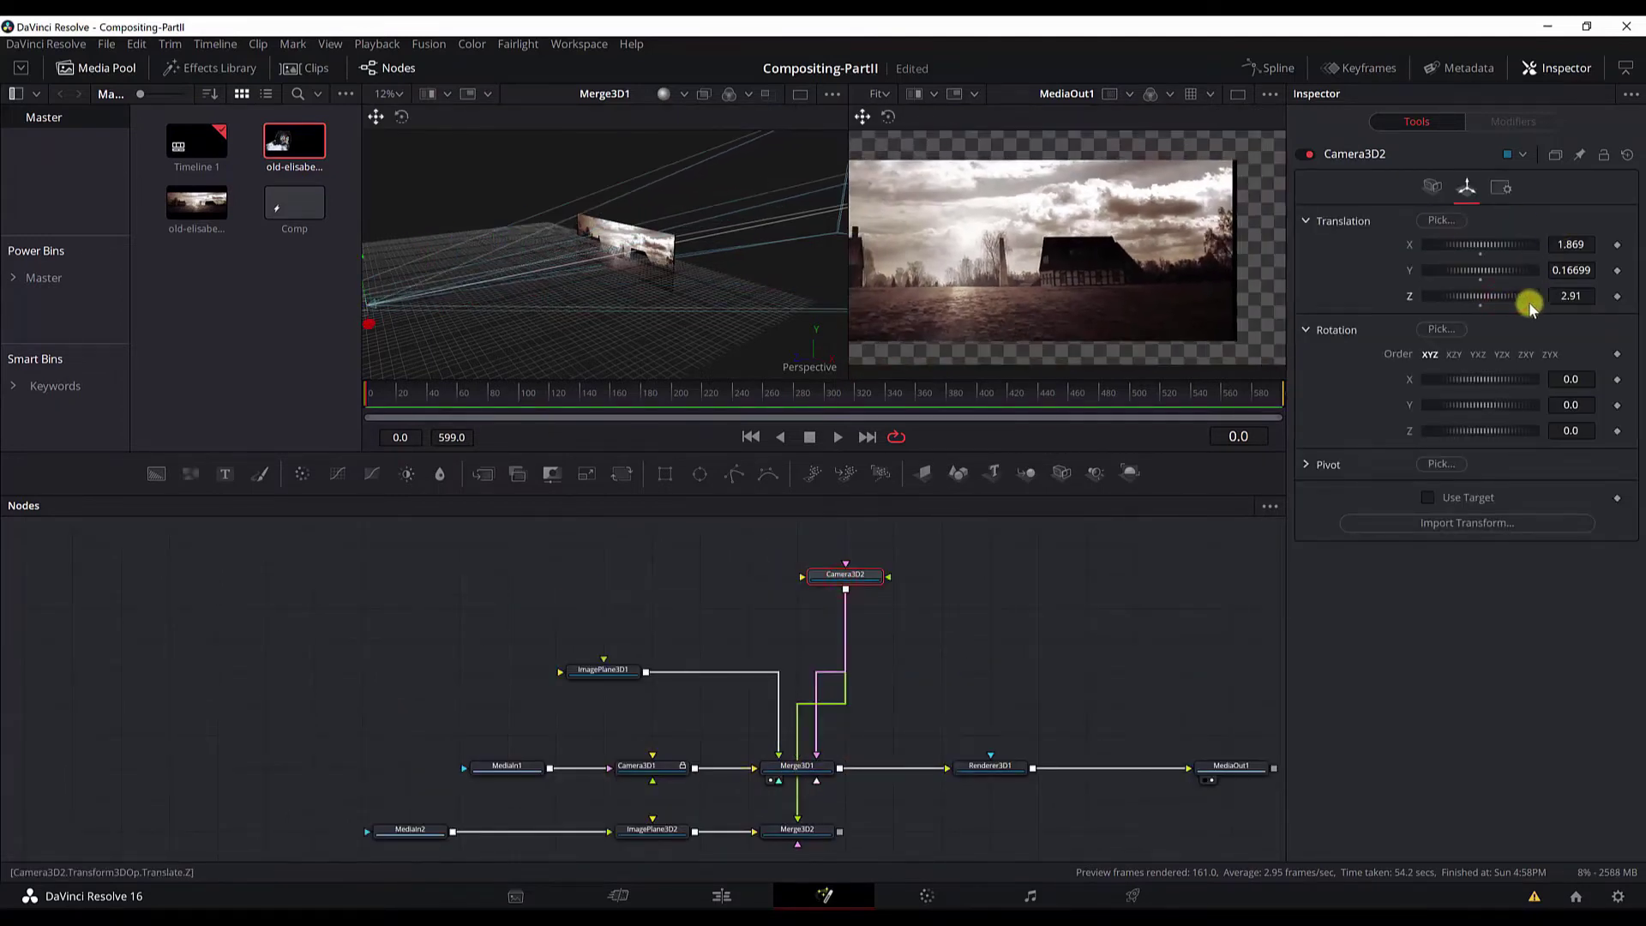
scroll(691, 642, "down", 3)
- Position ImagePlane3D2 at X 2.021733, Y 0.1595, Z -3.4747
left_click(668, 757)
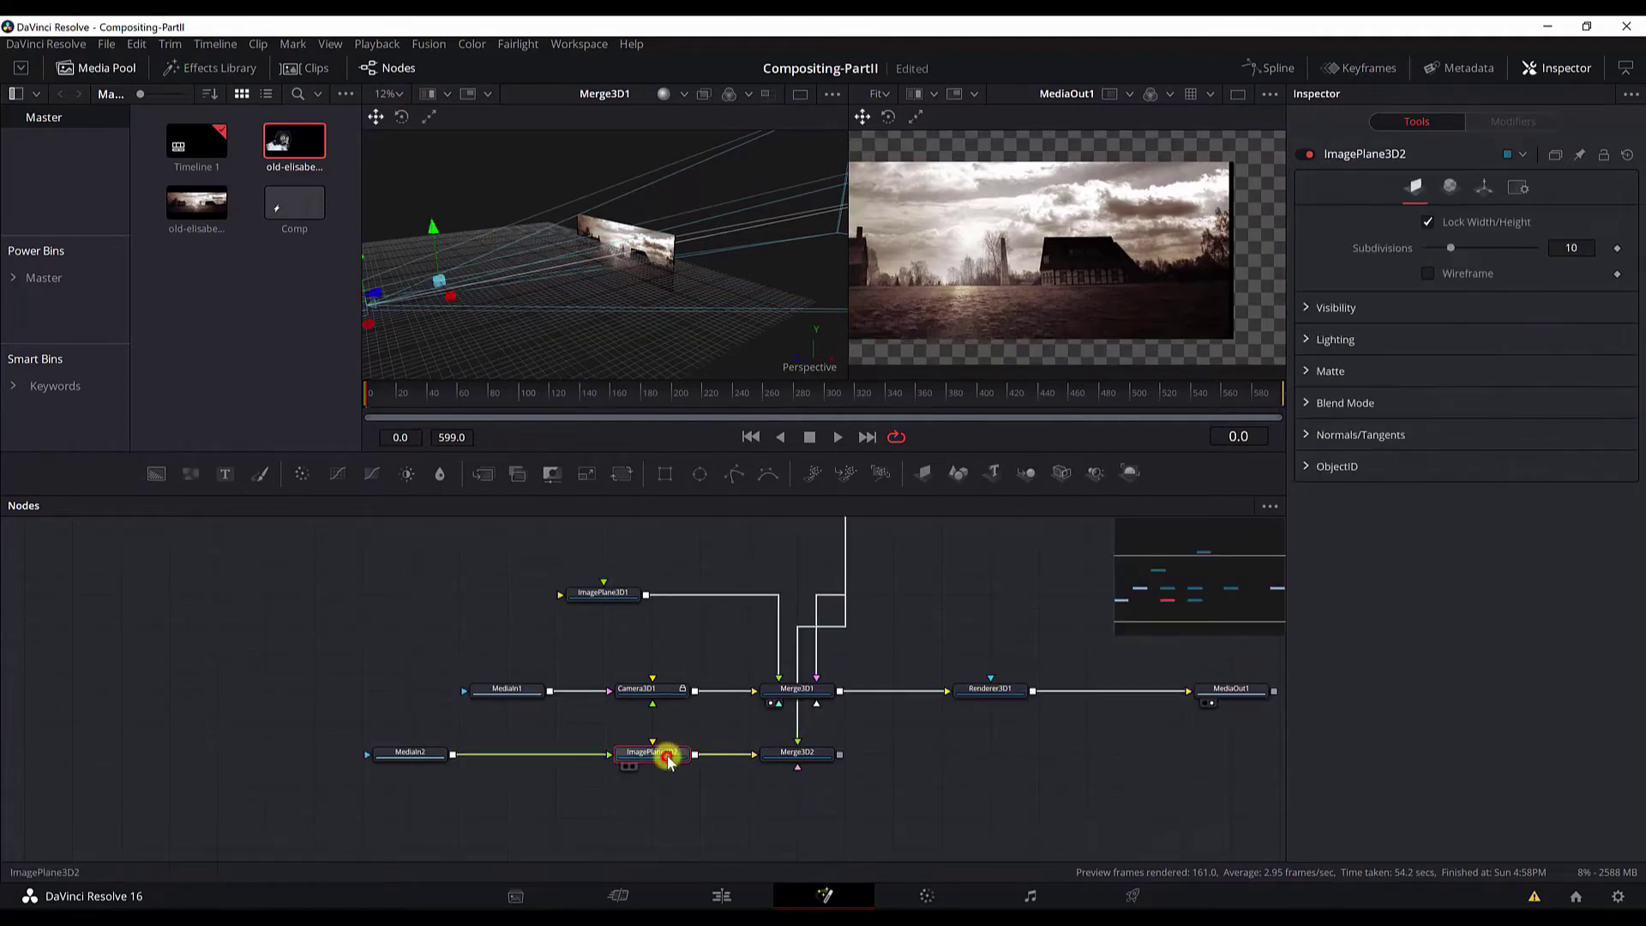
left_click(1484, 193)
left_click(1572, 244)
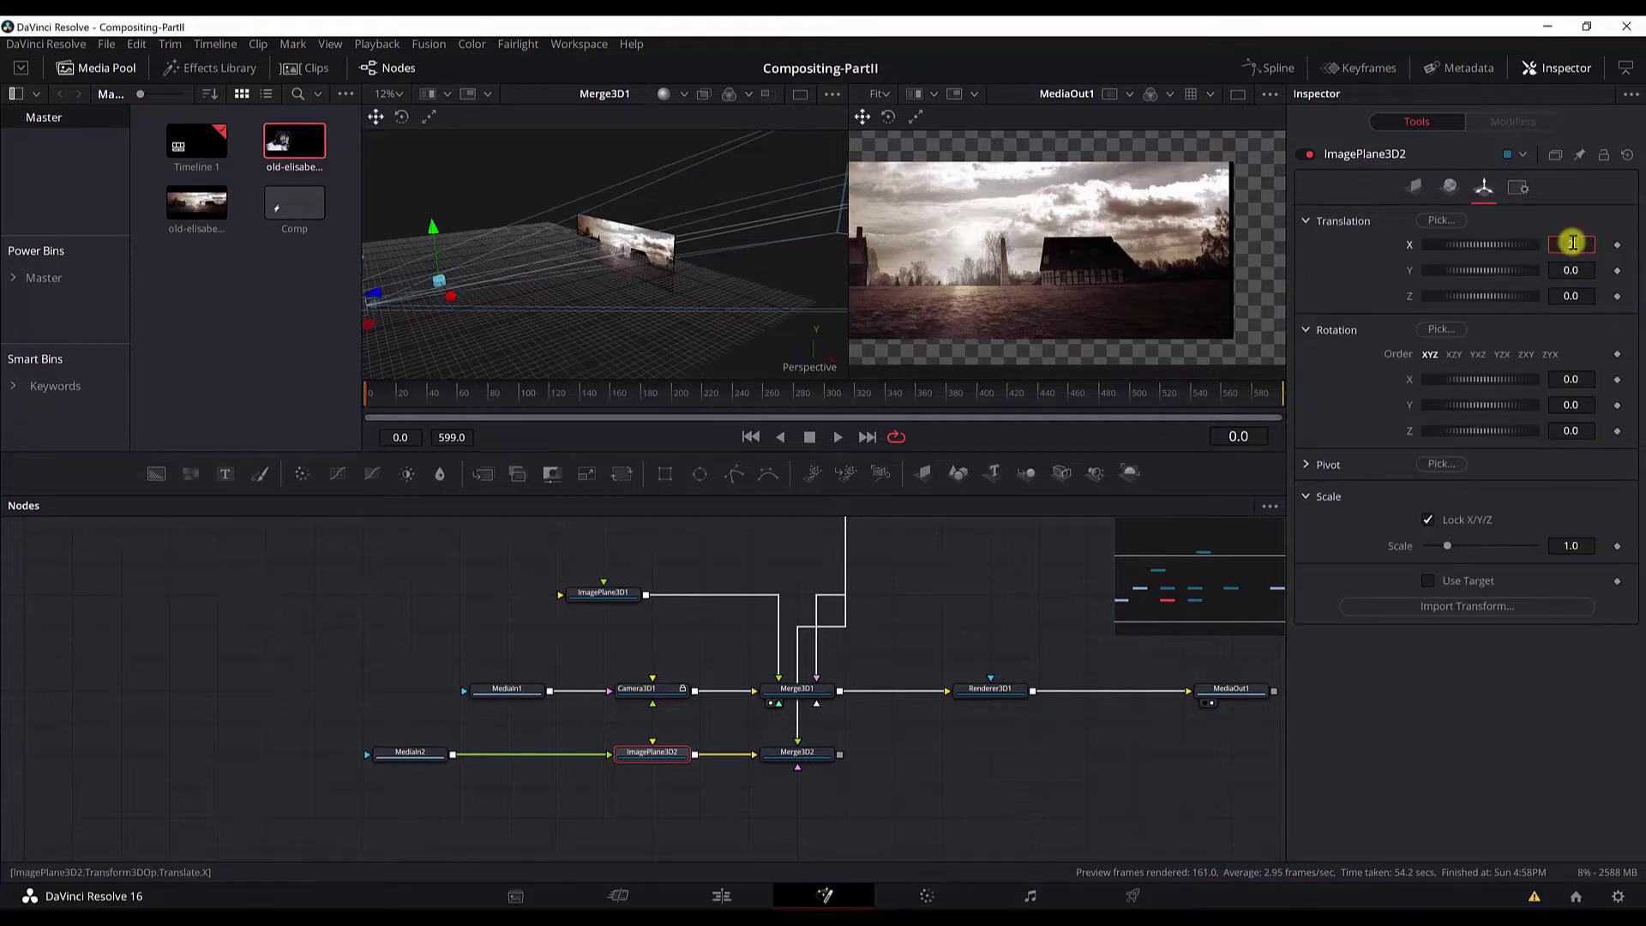
type("2.021733")
key("Tab")
type("0.1595")
key("Tab")
type("-3.4747")
key("Tab")
- Scale ImagePlane3D2 to 1.5 and check the placement in Merge3D1
left_click(1571, 549)
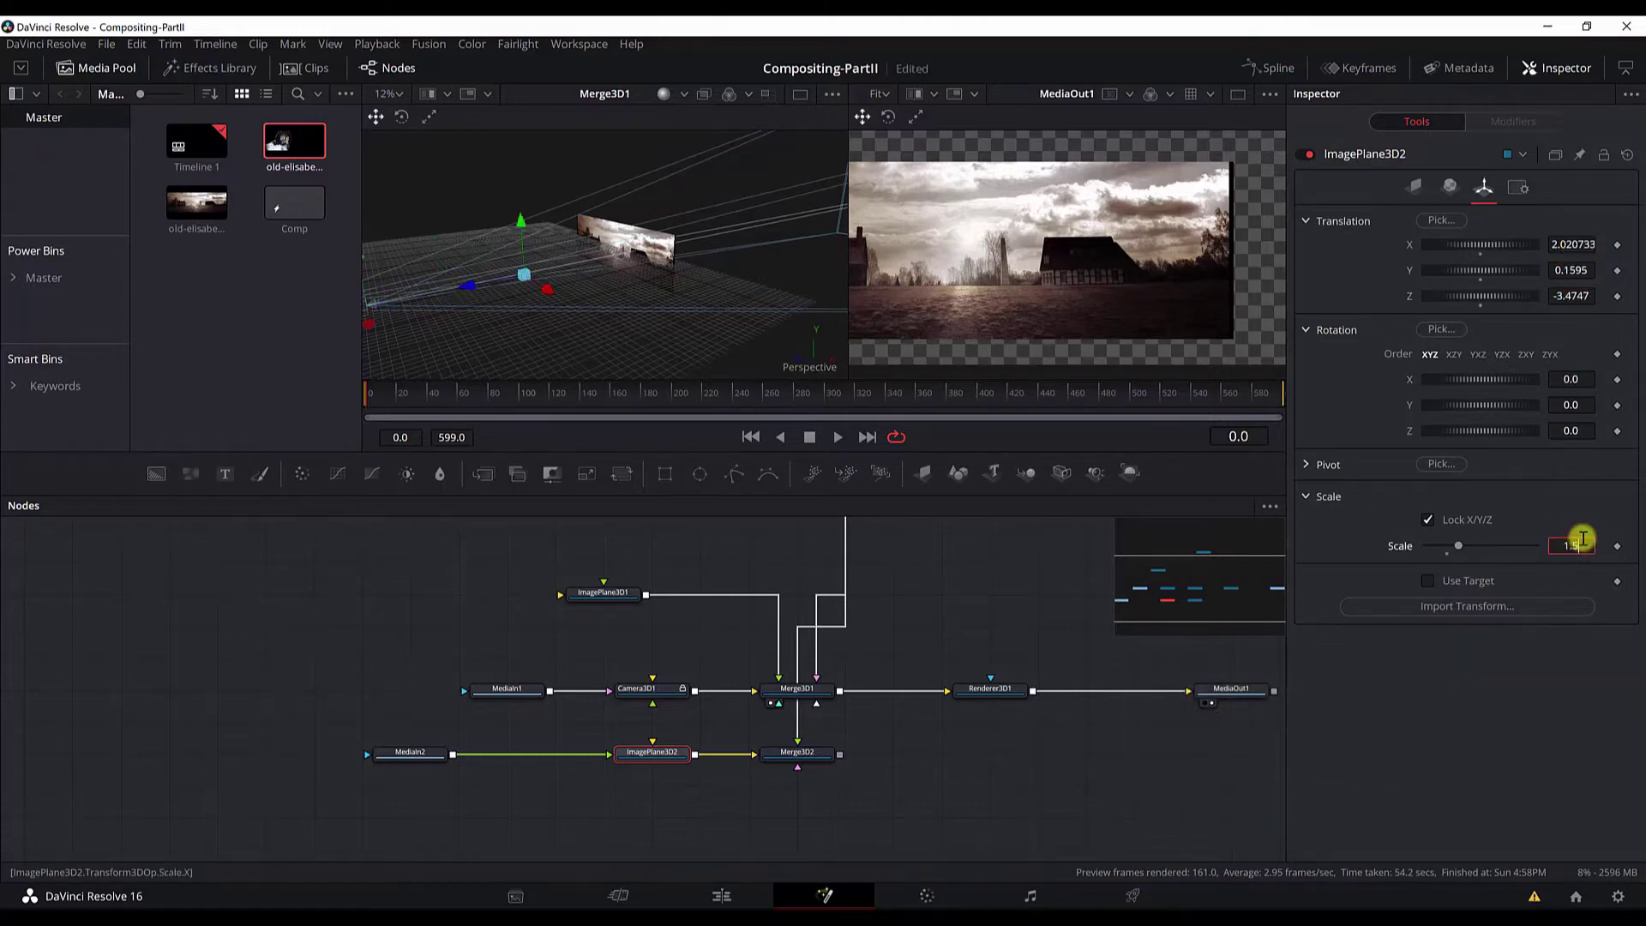
type("1.5")
left_click(412, 751)
left_click(797, 689)
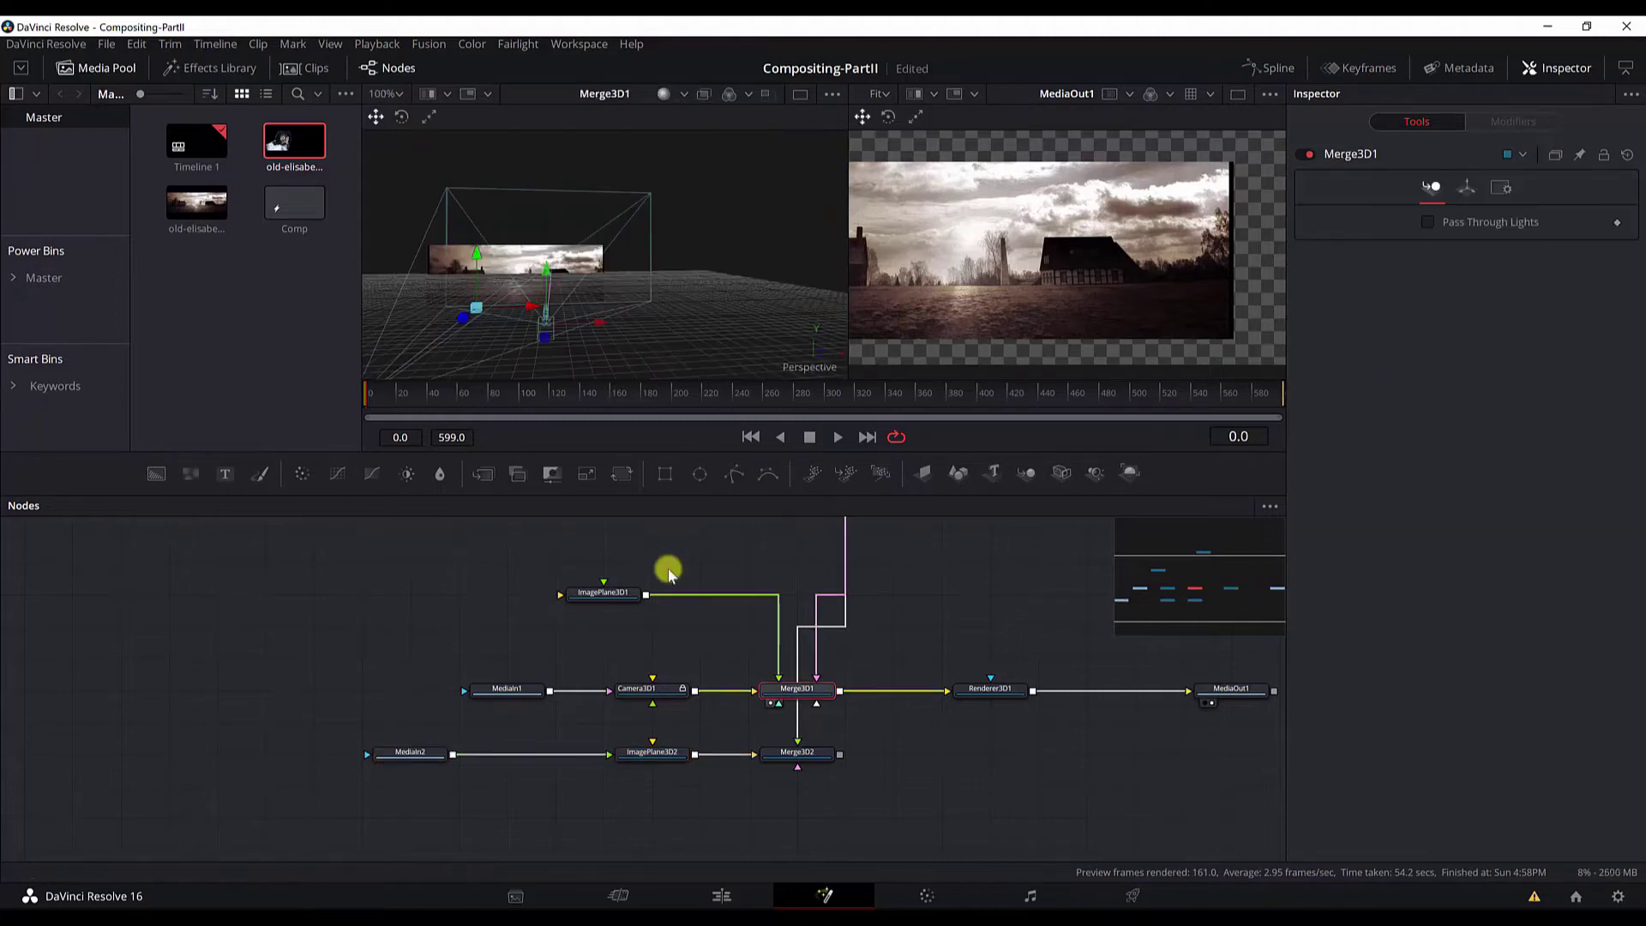
left_click(632, 751)
- Add Renderer3D2 after Merge3D2, positioned under Renderer3D1, and compare their settings
left_click(821, 756)
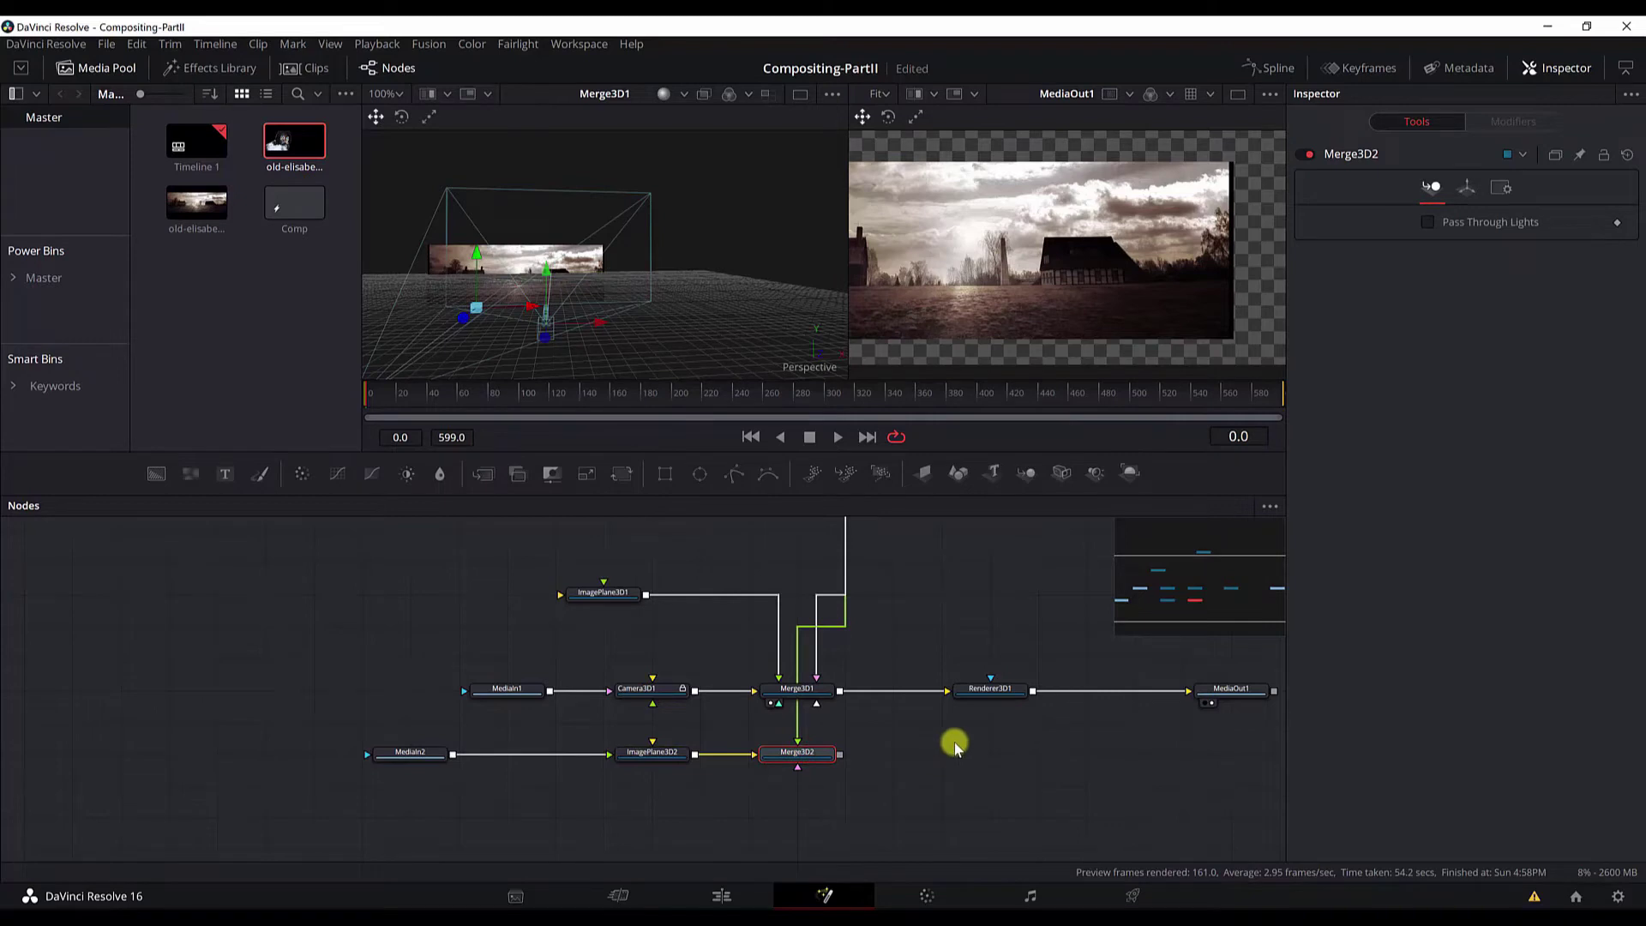
key("shift+space")
type("merge")
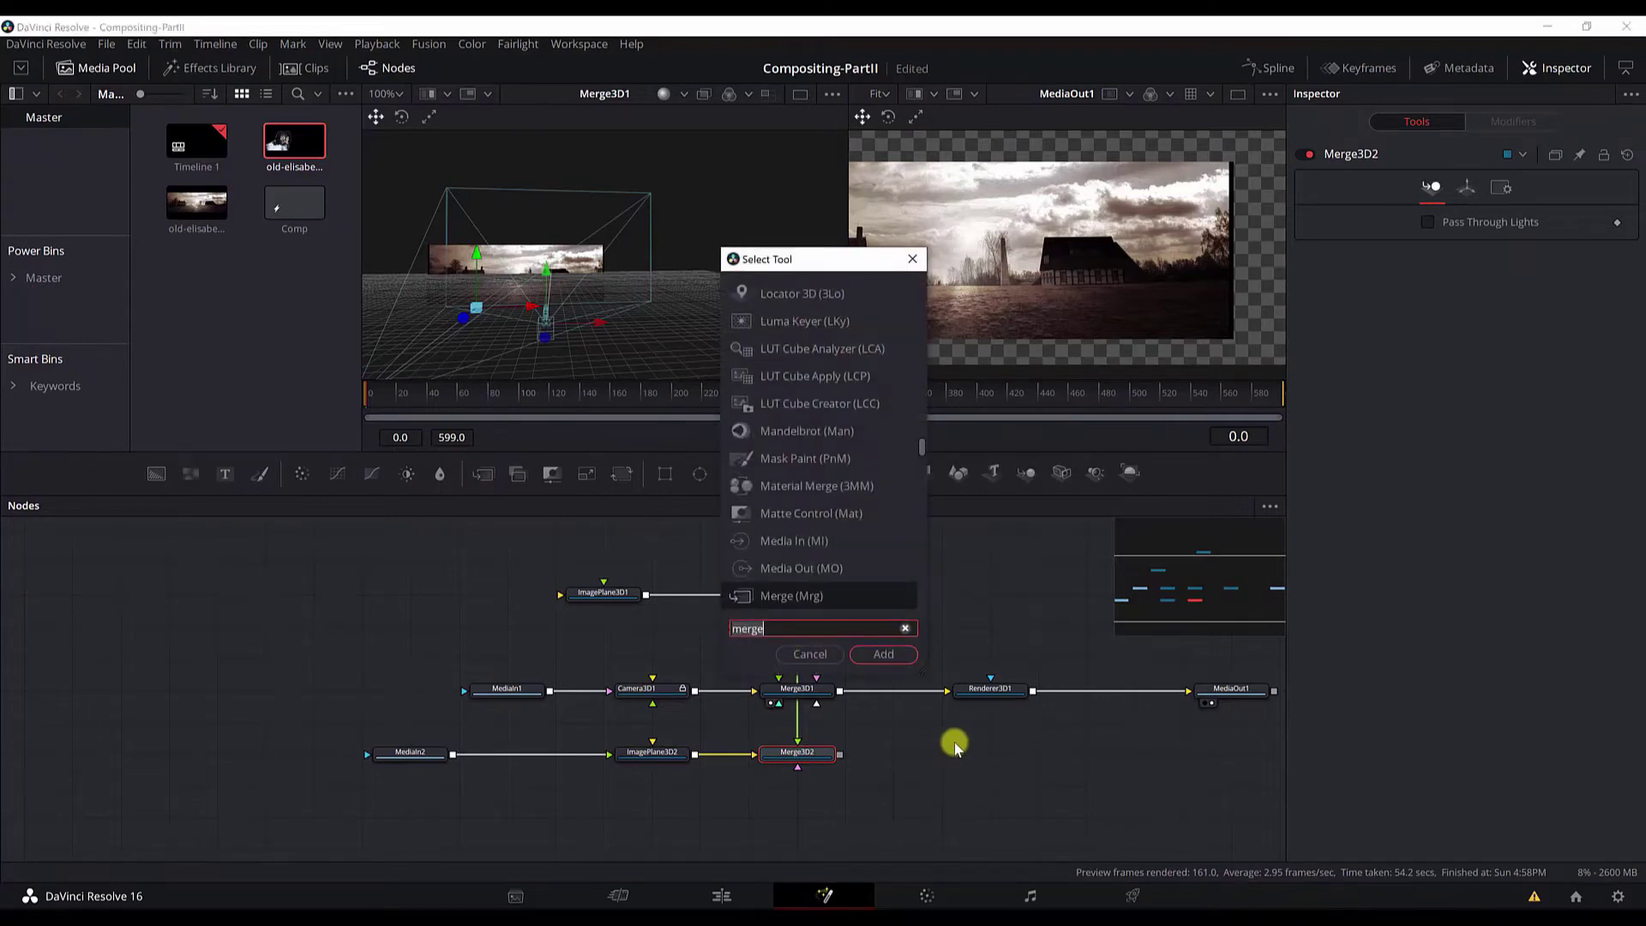
key("BackSpace")
key("BackSpace")
key("BackSpace")
key("BackSpace")
key("BackSpace")
type("re")
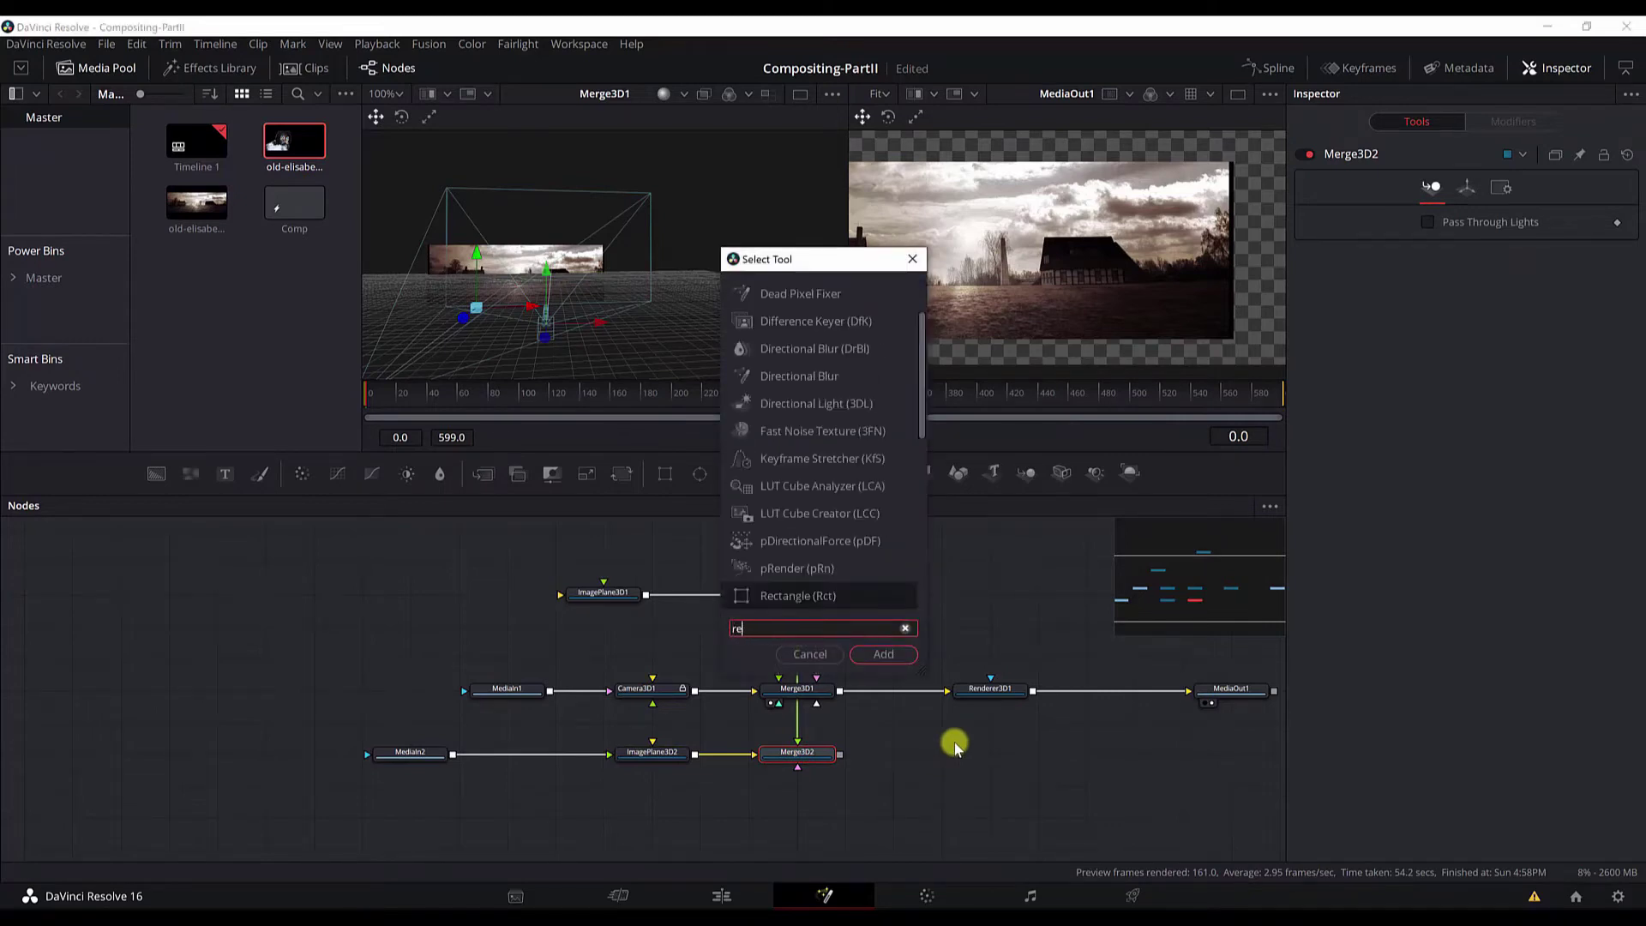
type("nder")
key("Return")
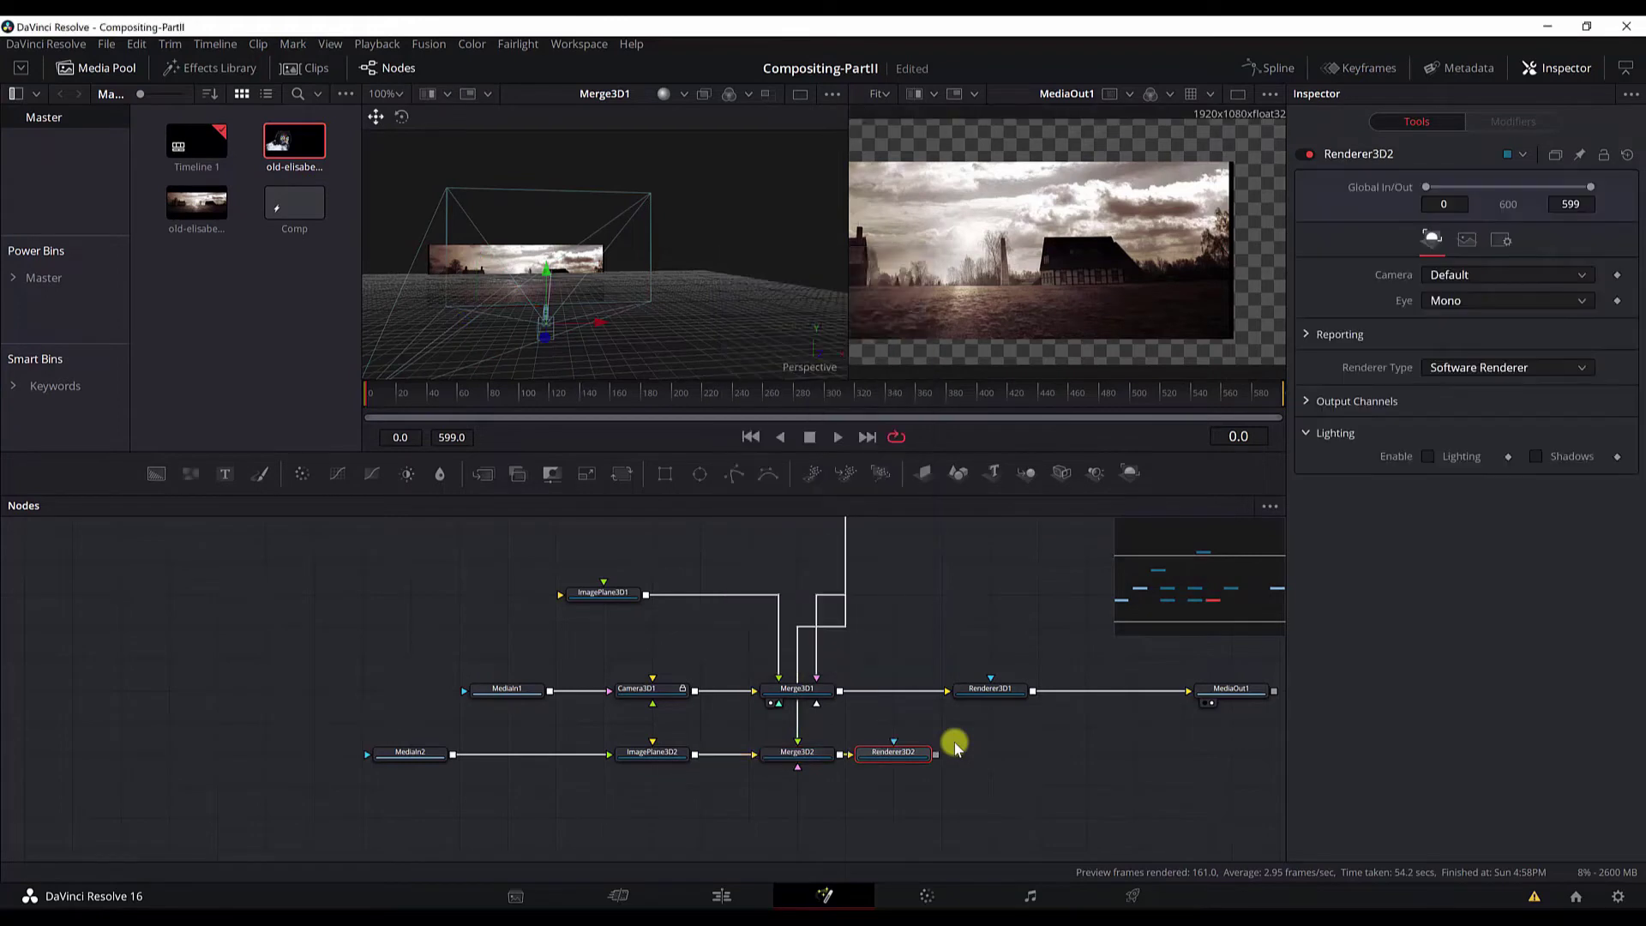
left_click_drag(878, 765, 987, 756)
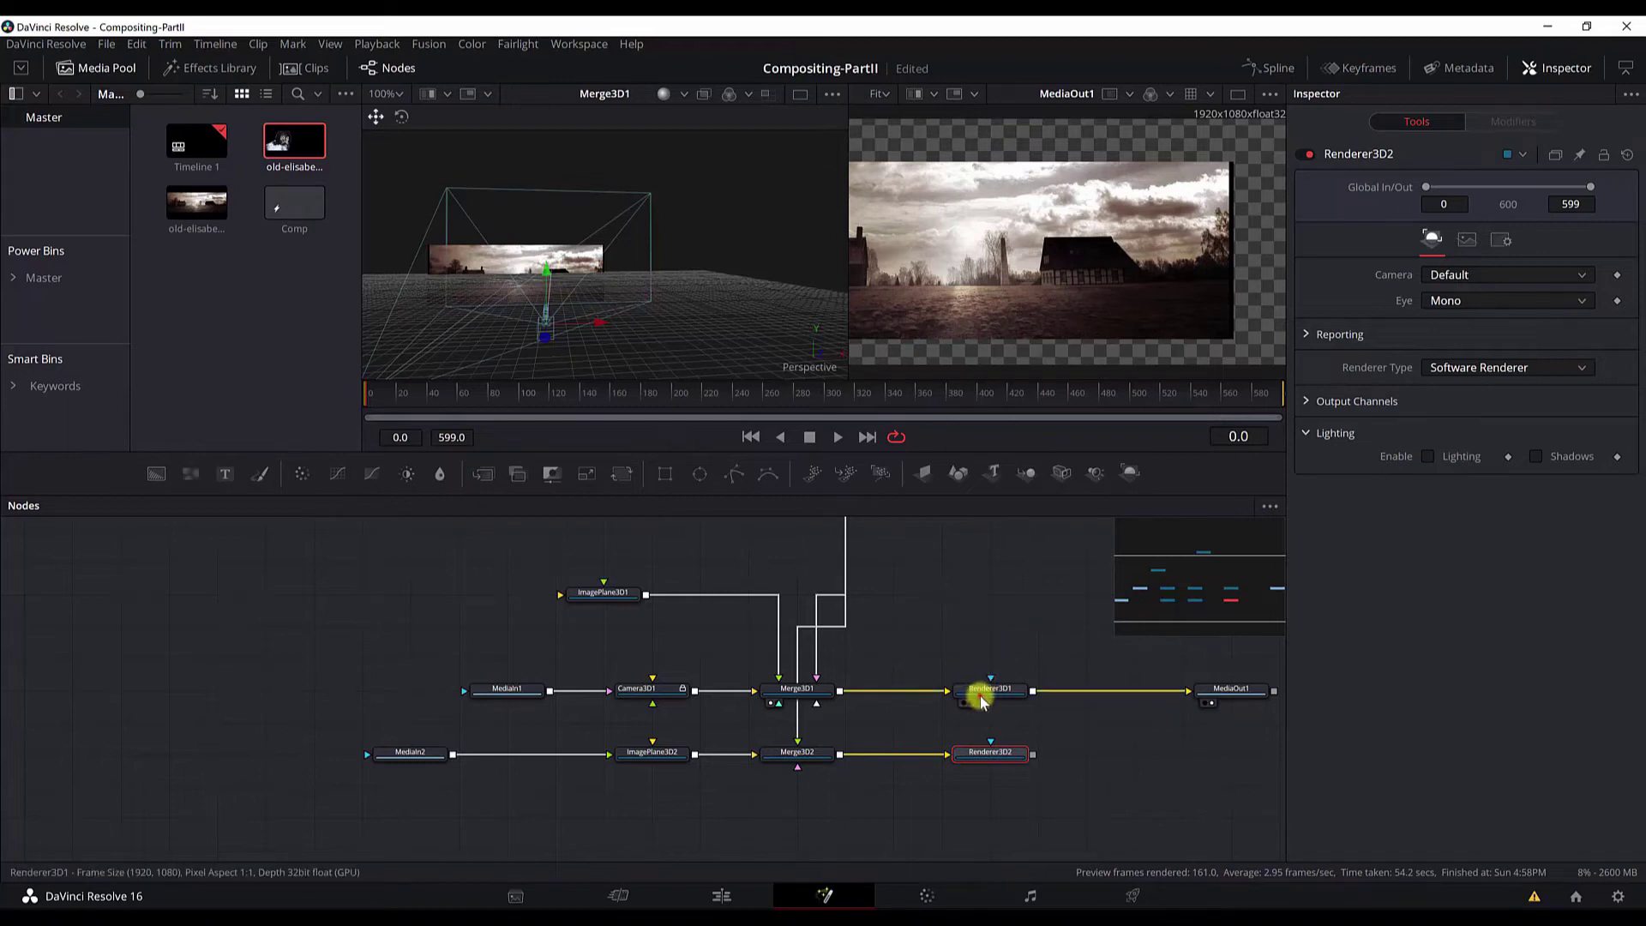
left_click(981, 696)
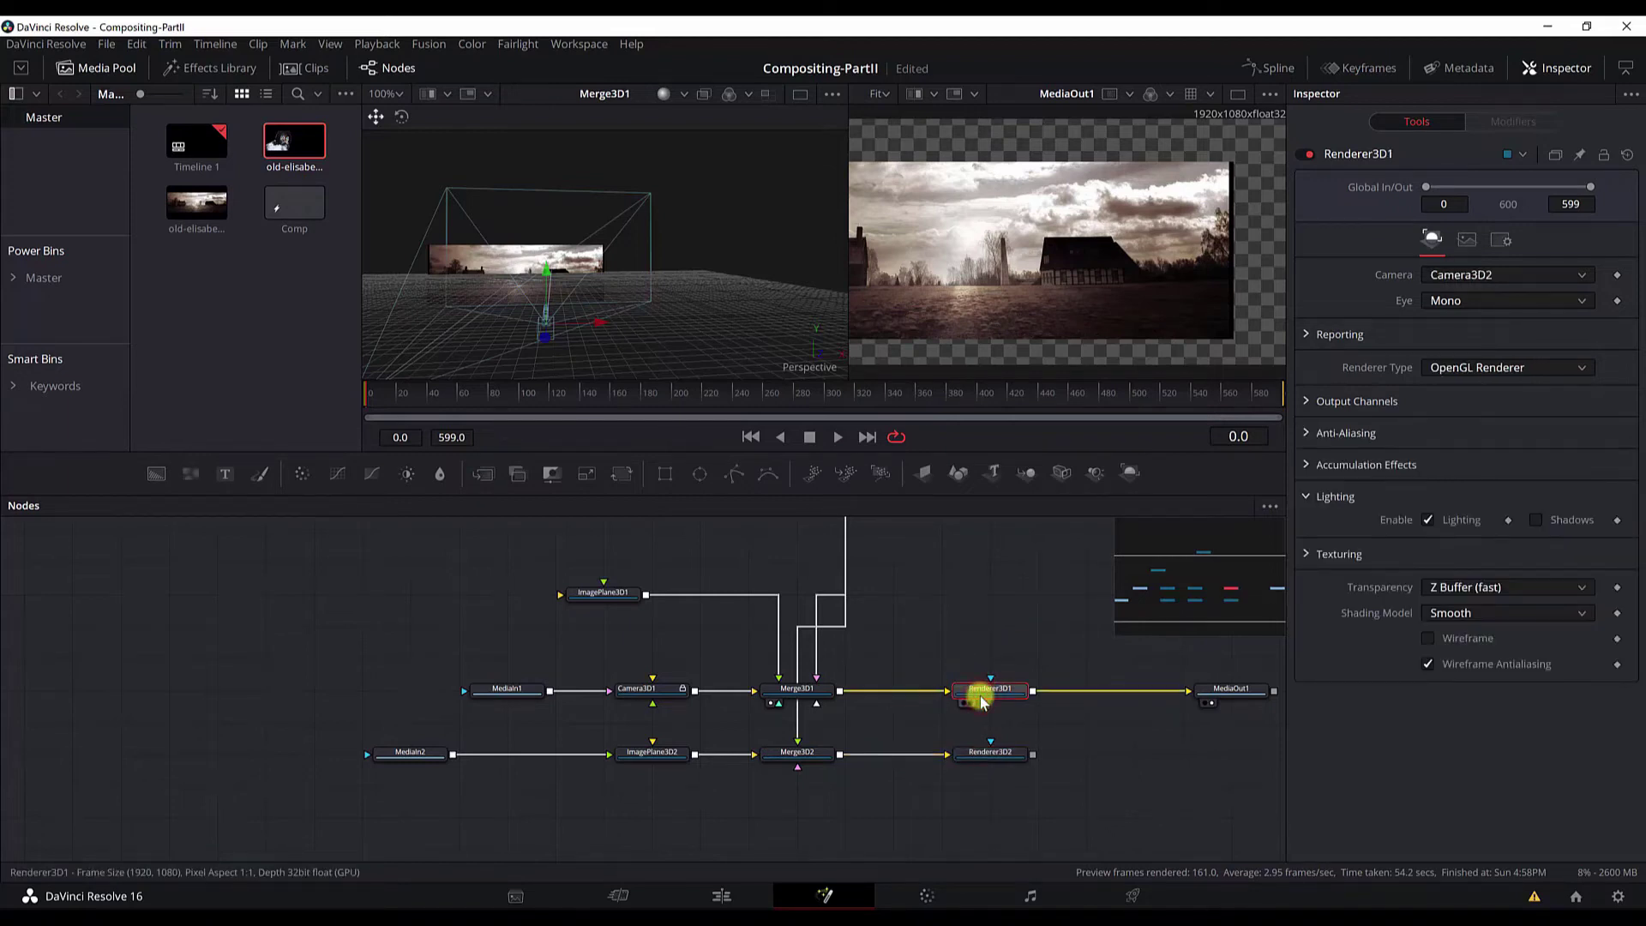
left_click(992, 757)
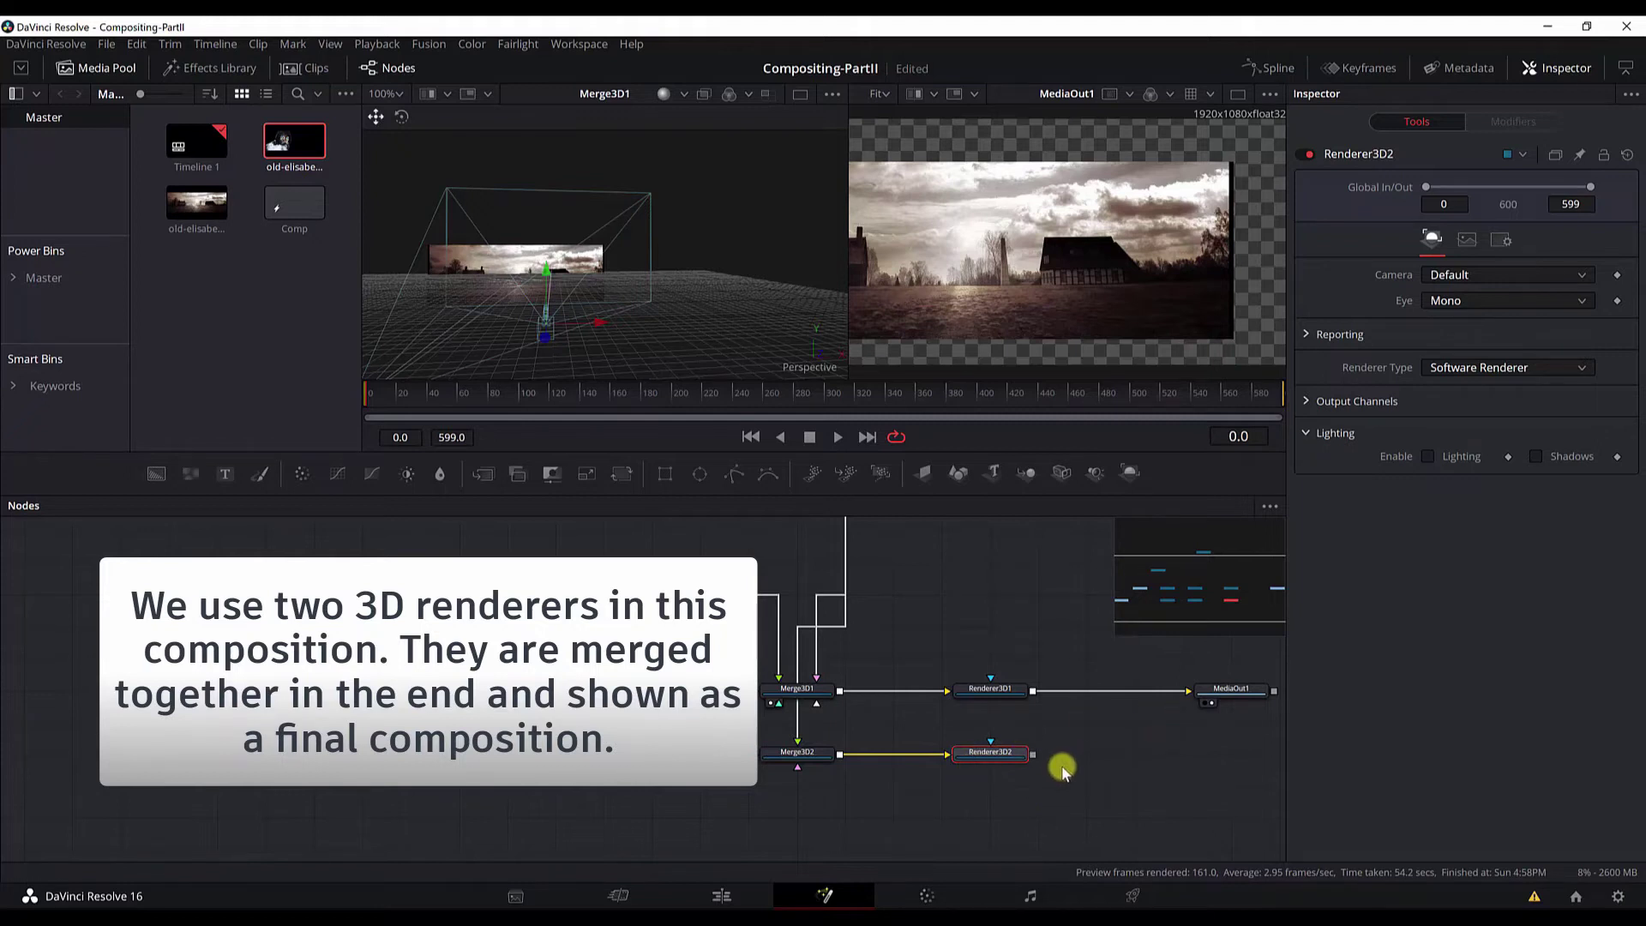
- Set Renderer3D2 to Camera3D2, OpenGL Renderer, and Quick Sort transparency
left_click(1497, 277)
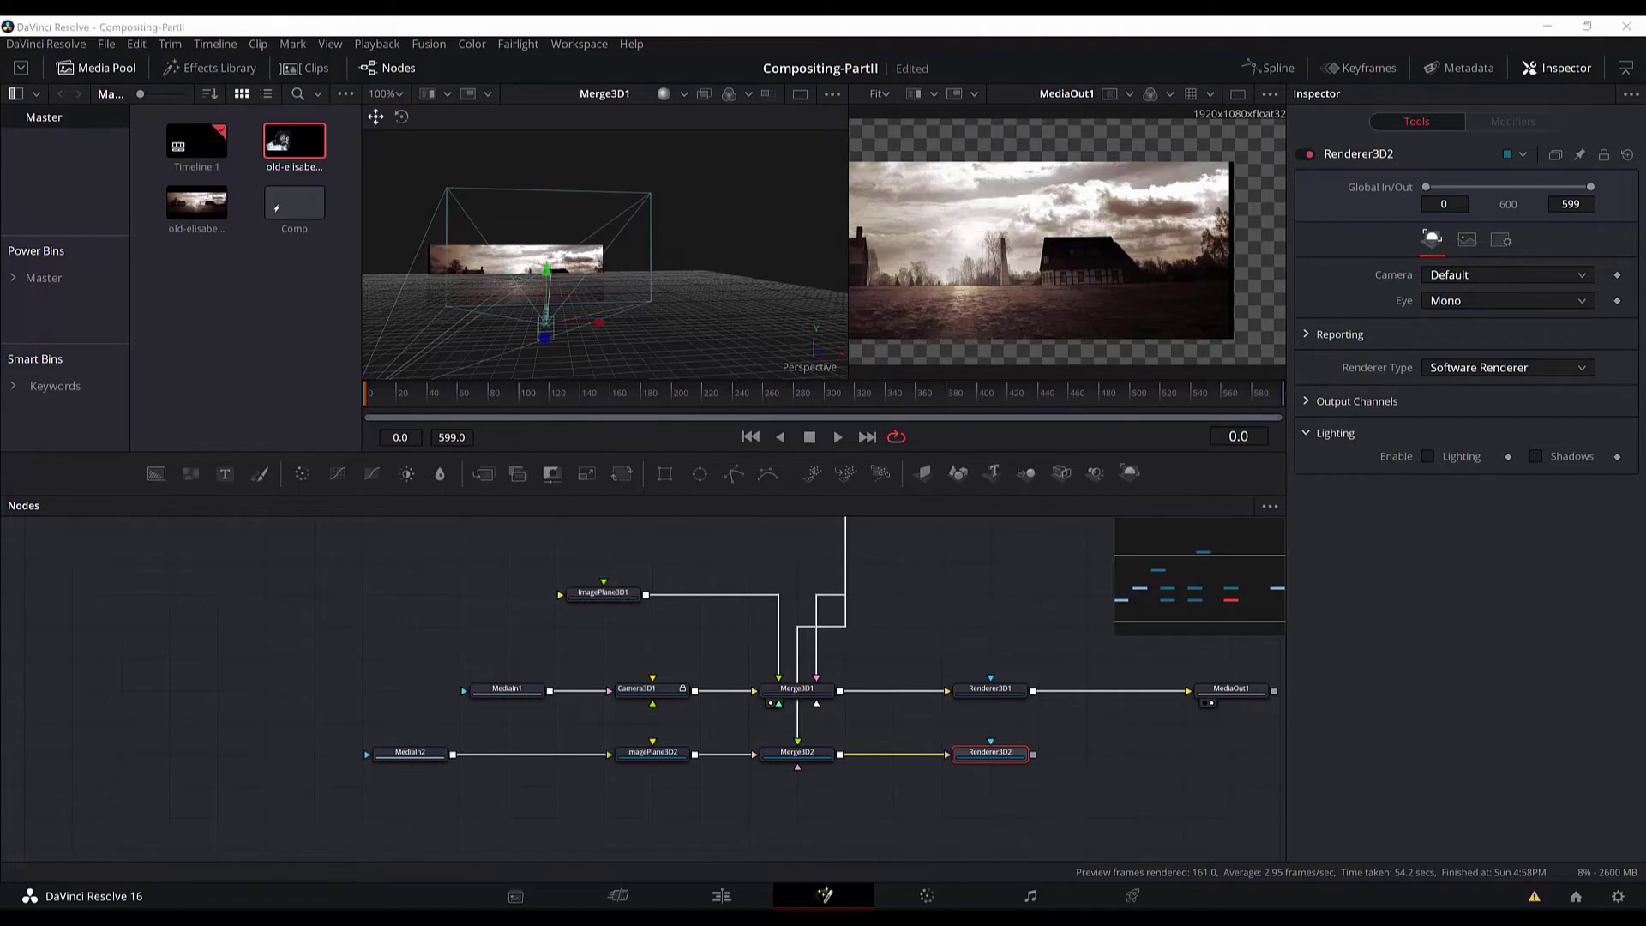
left_click(1485, 276)
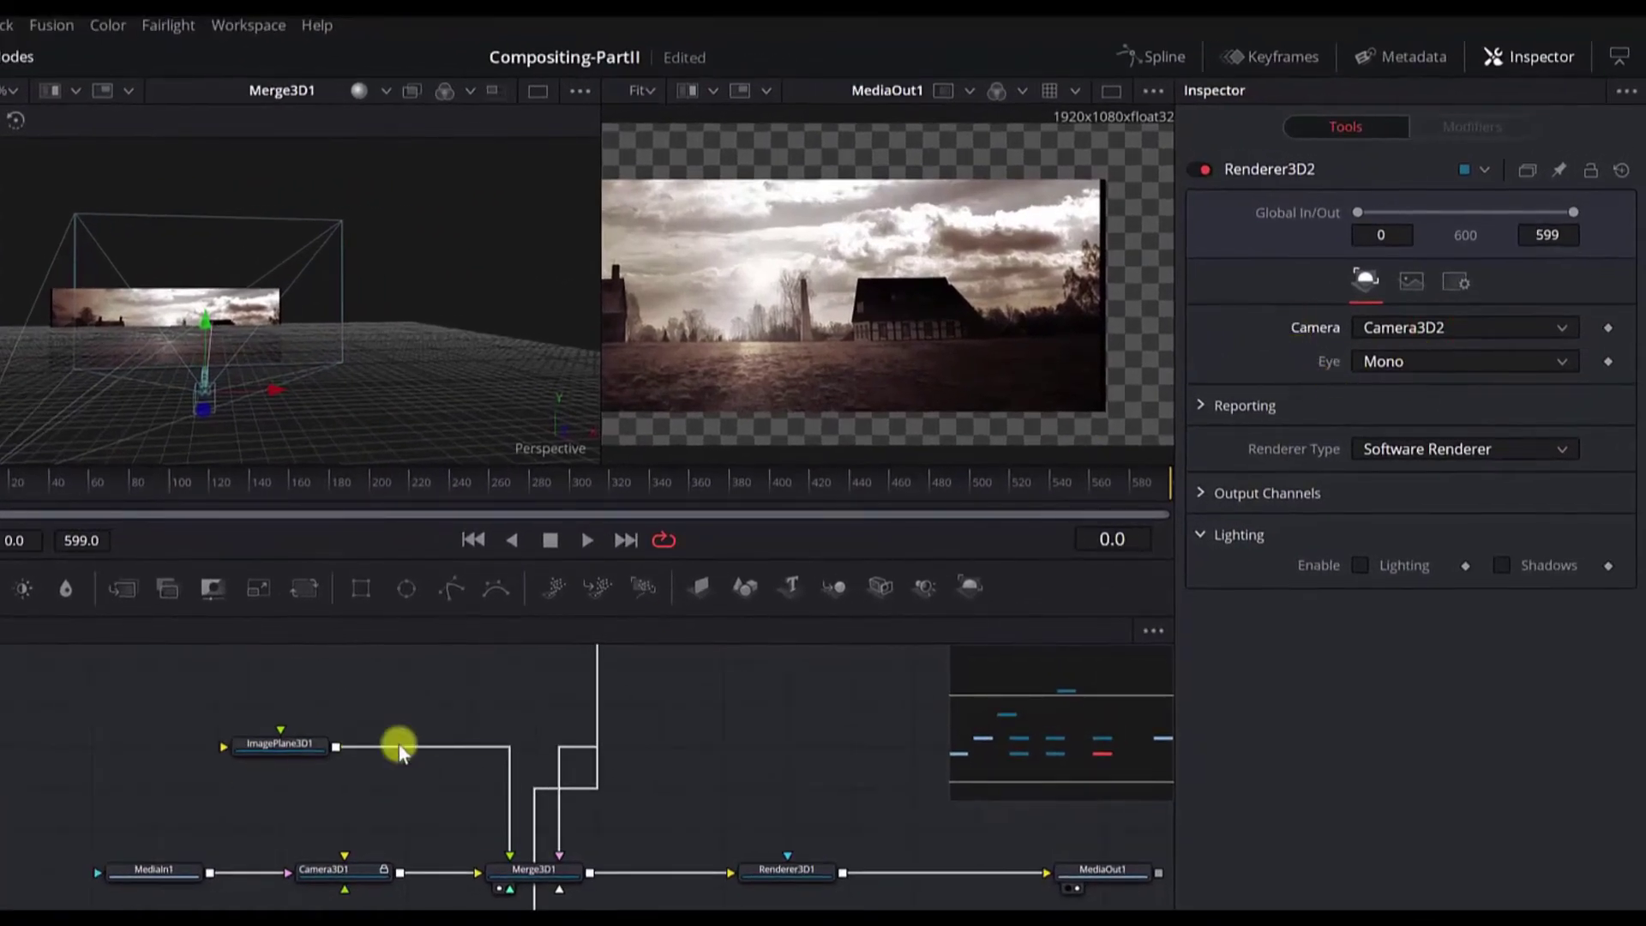
scroll(587, 638, "up", 3)
left_click_drag(485, 693, 749, 795)
scroll(743, 871, "down", 2)
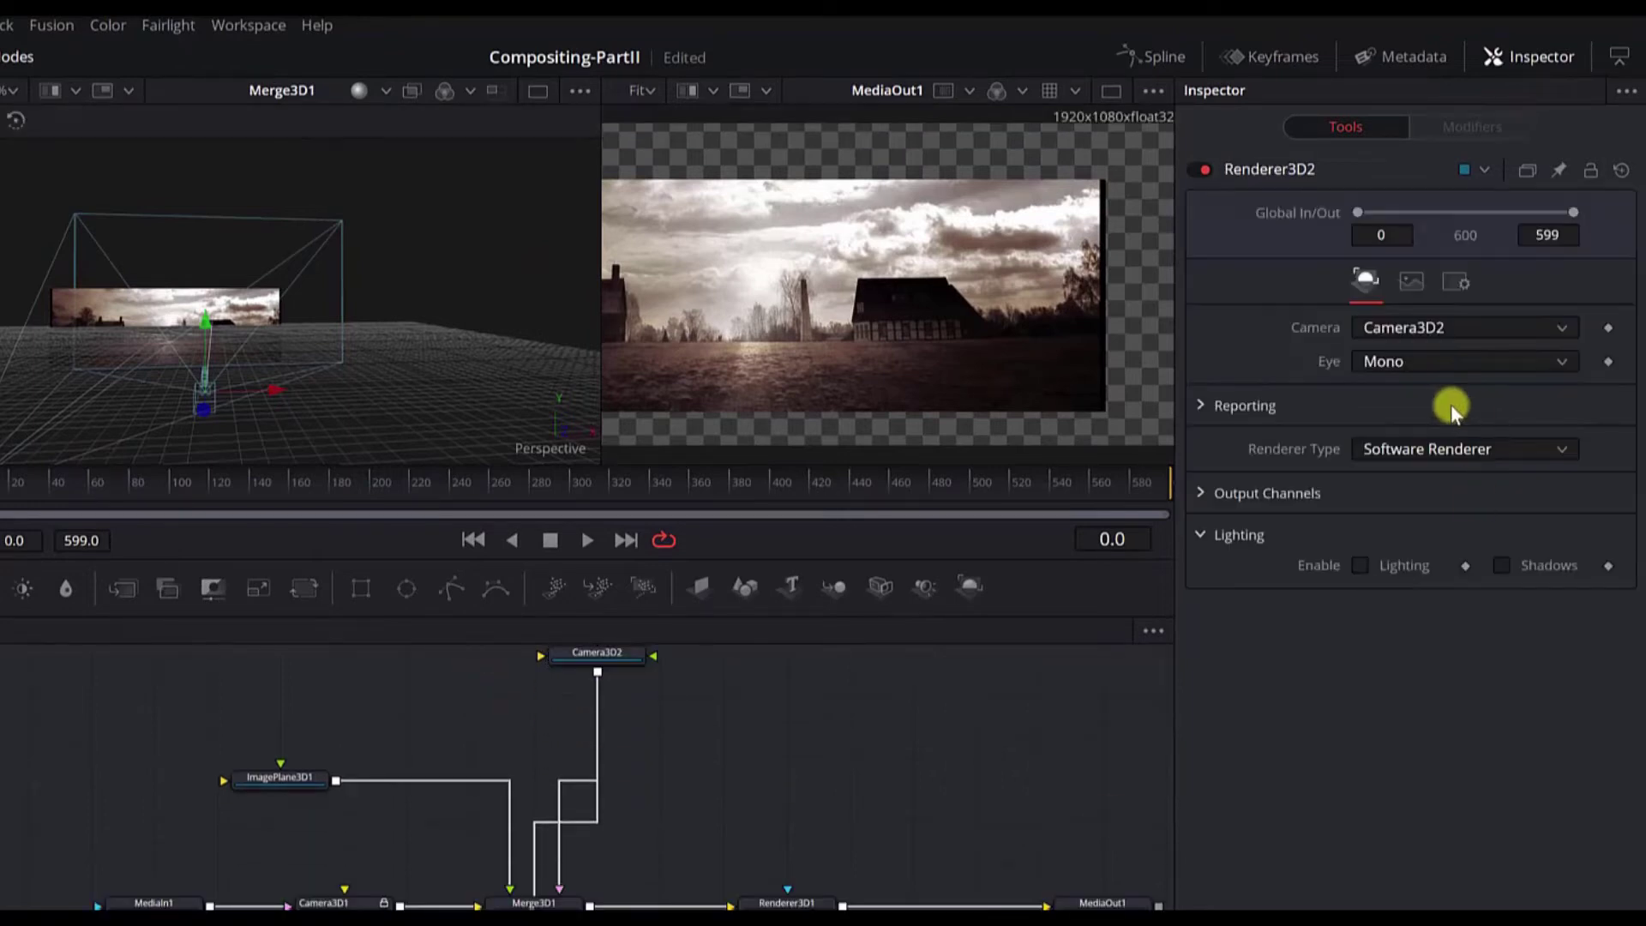
left_click(1427, 446)
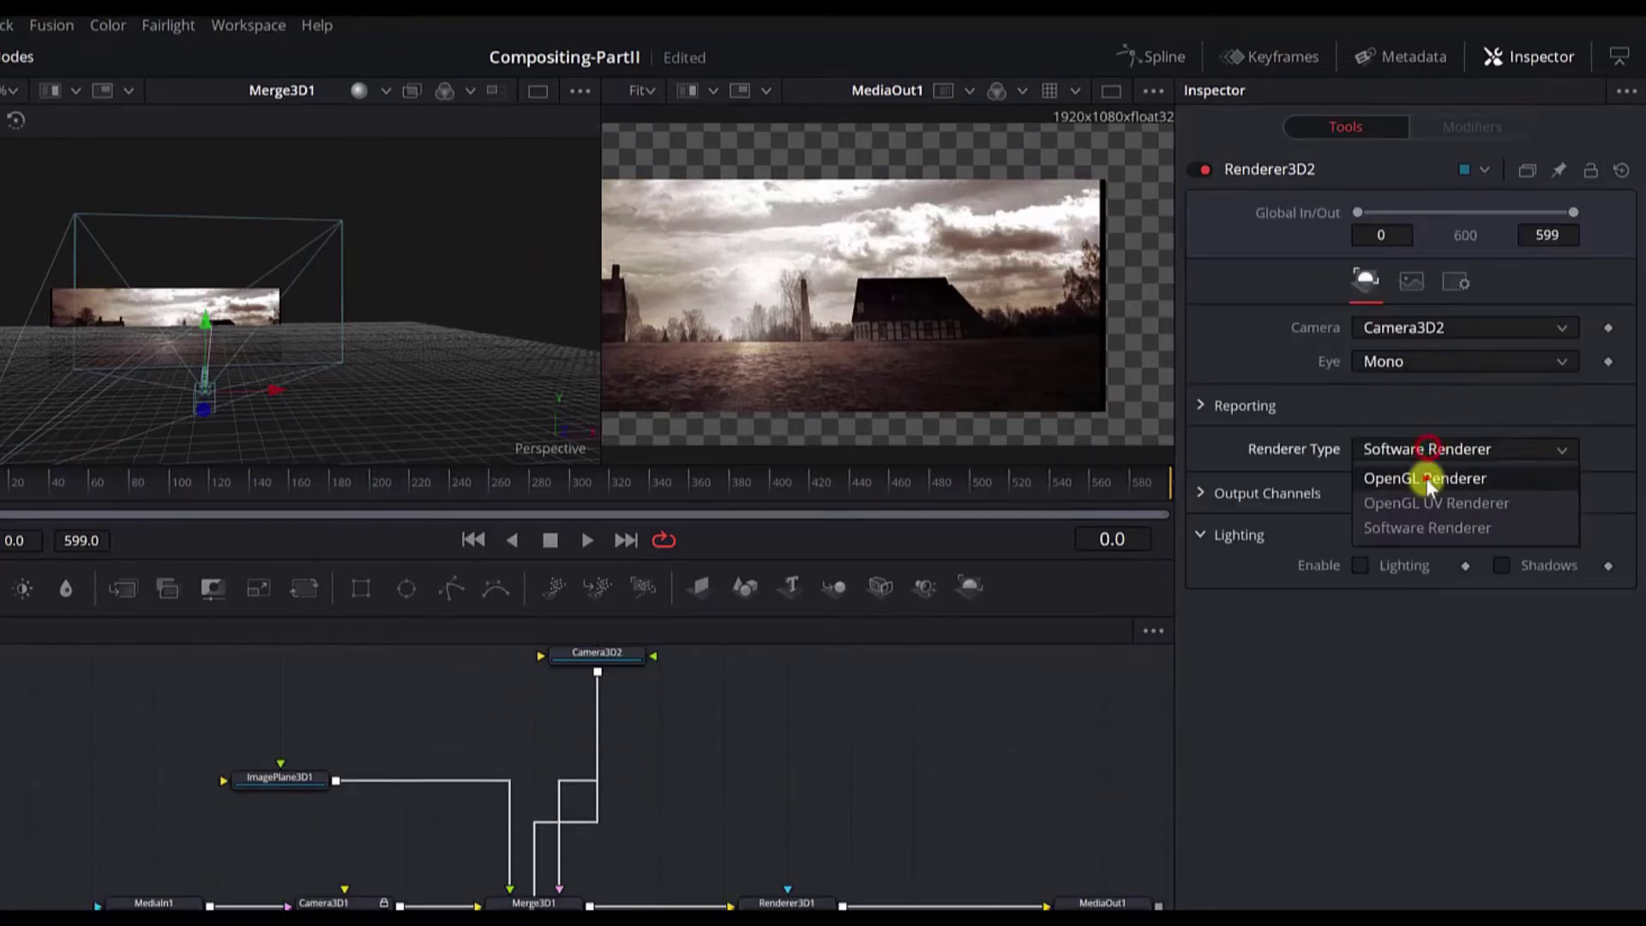
left_click(1426, 477)
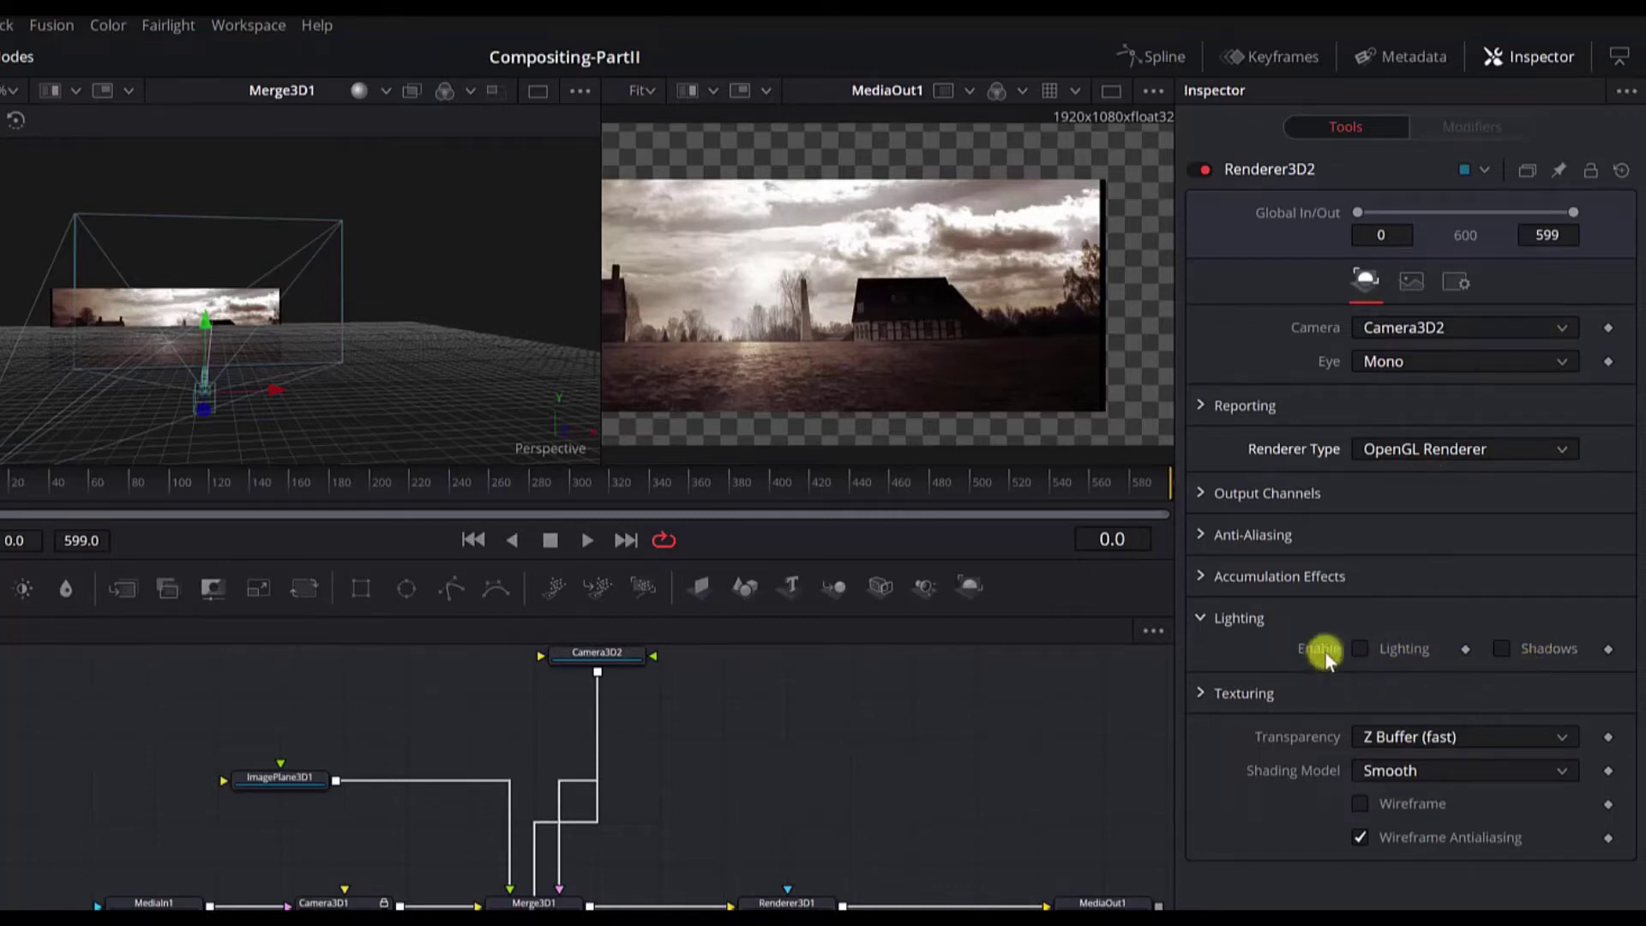
left_click(1390, 739)
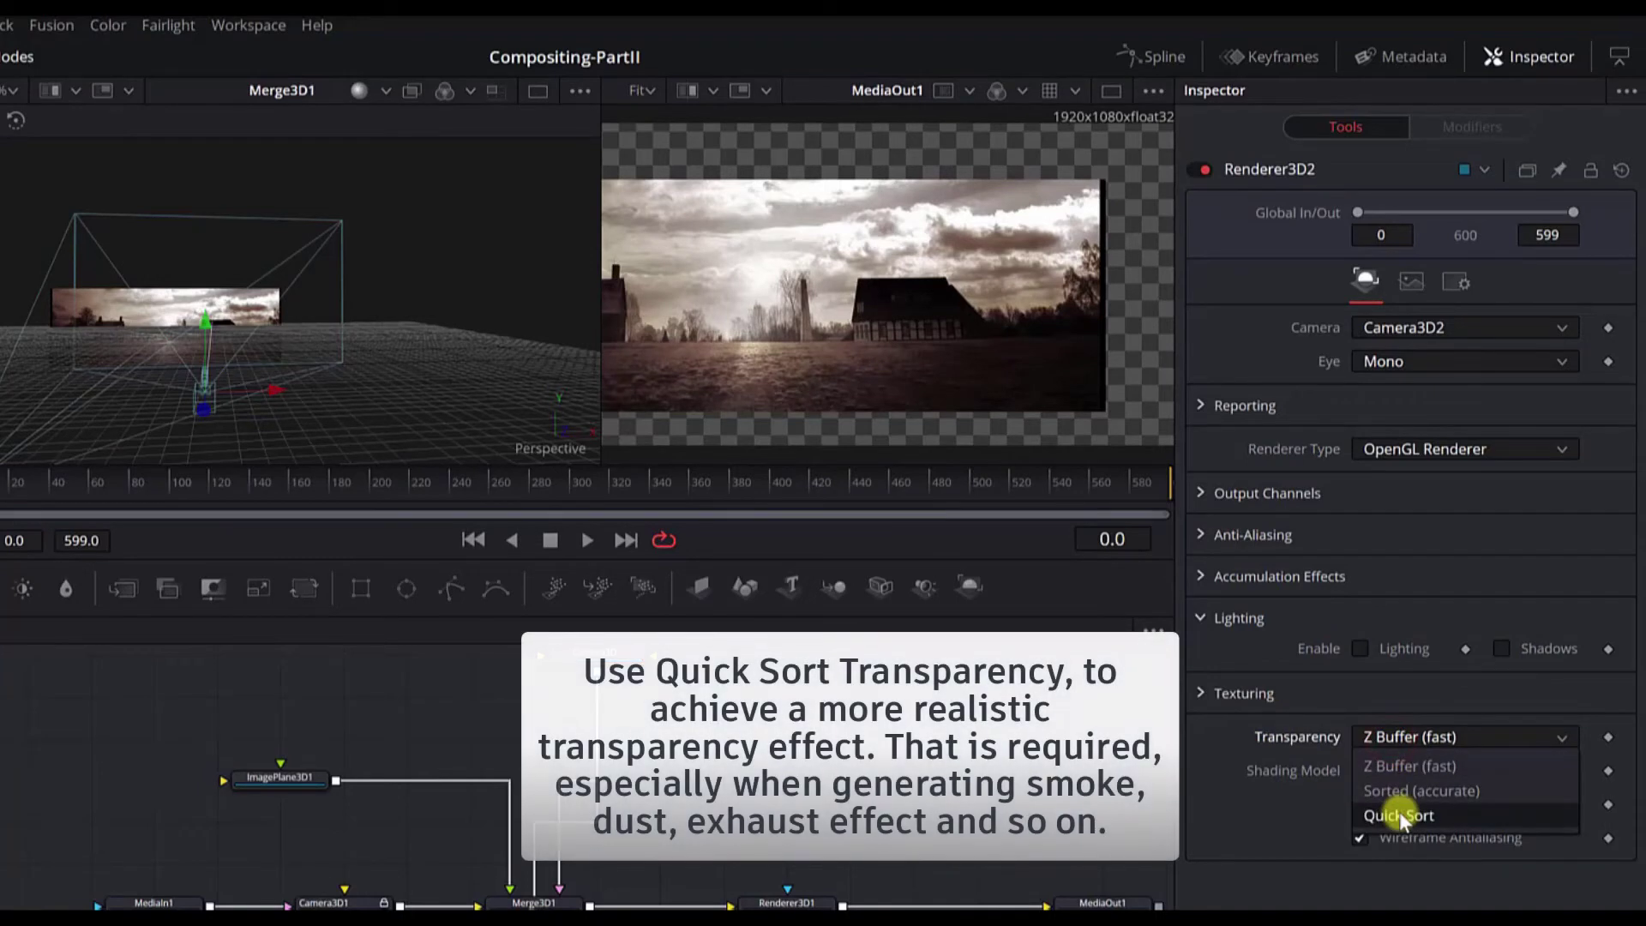
left_click(1399, 814)
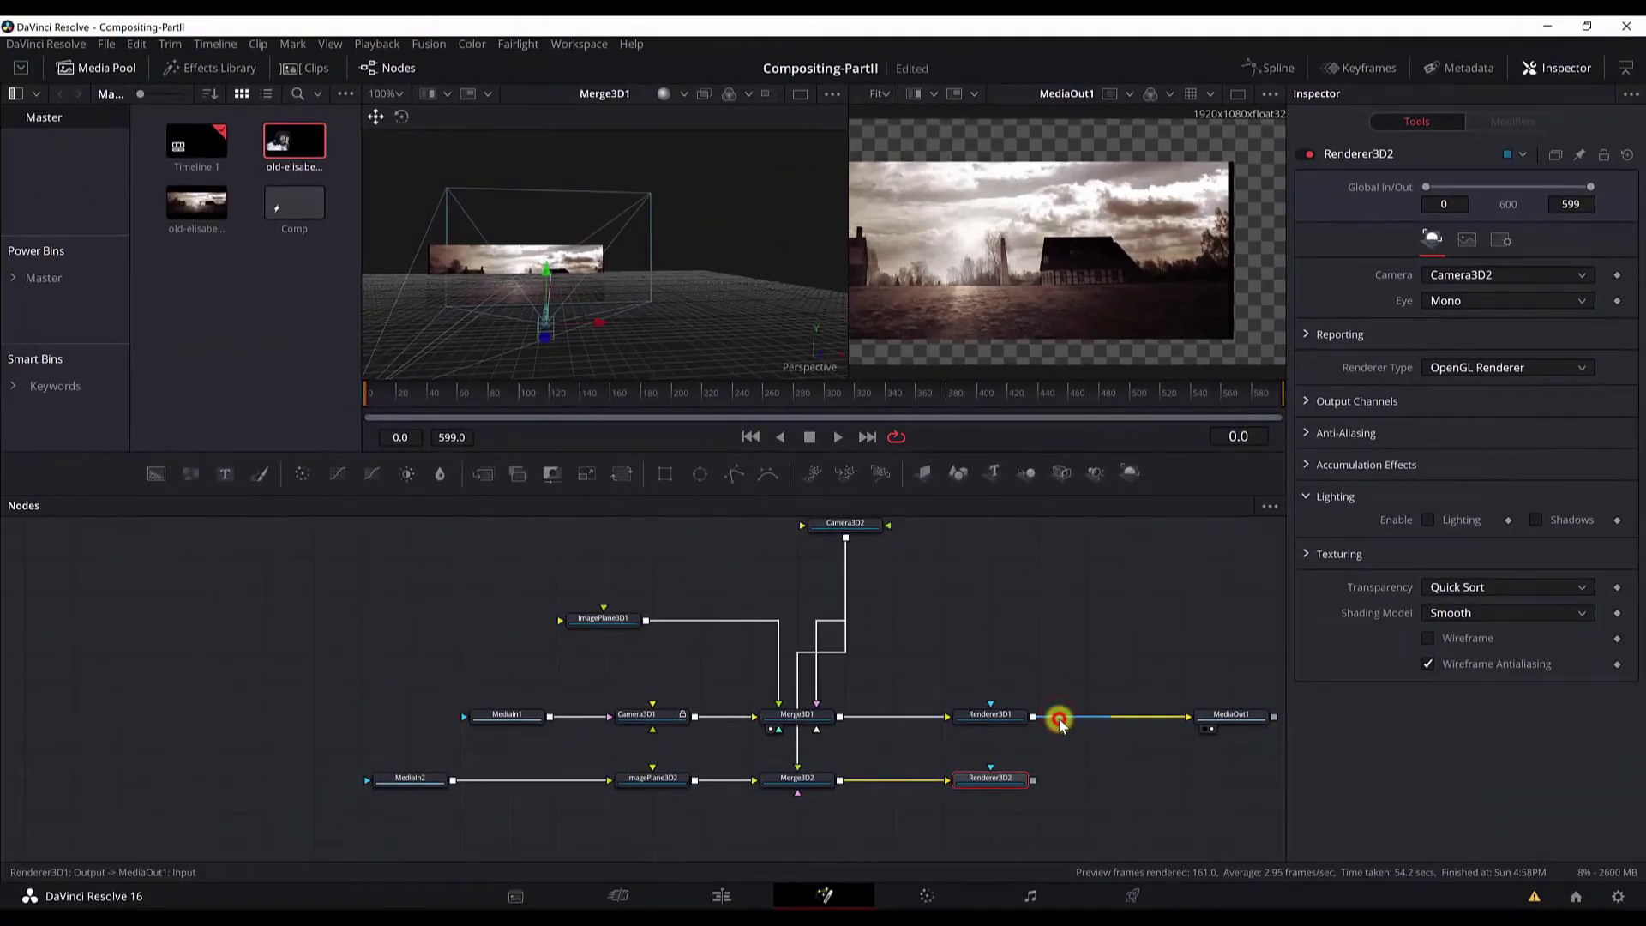
- Merge Renderer3D1 and Renderer3D2 into a new Merge1 feeding MediaOut1, with inputs swapped
left_click(851, 914)
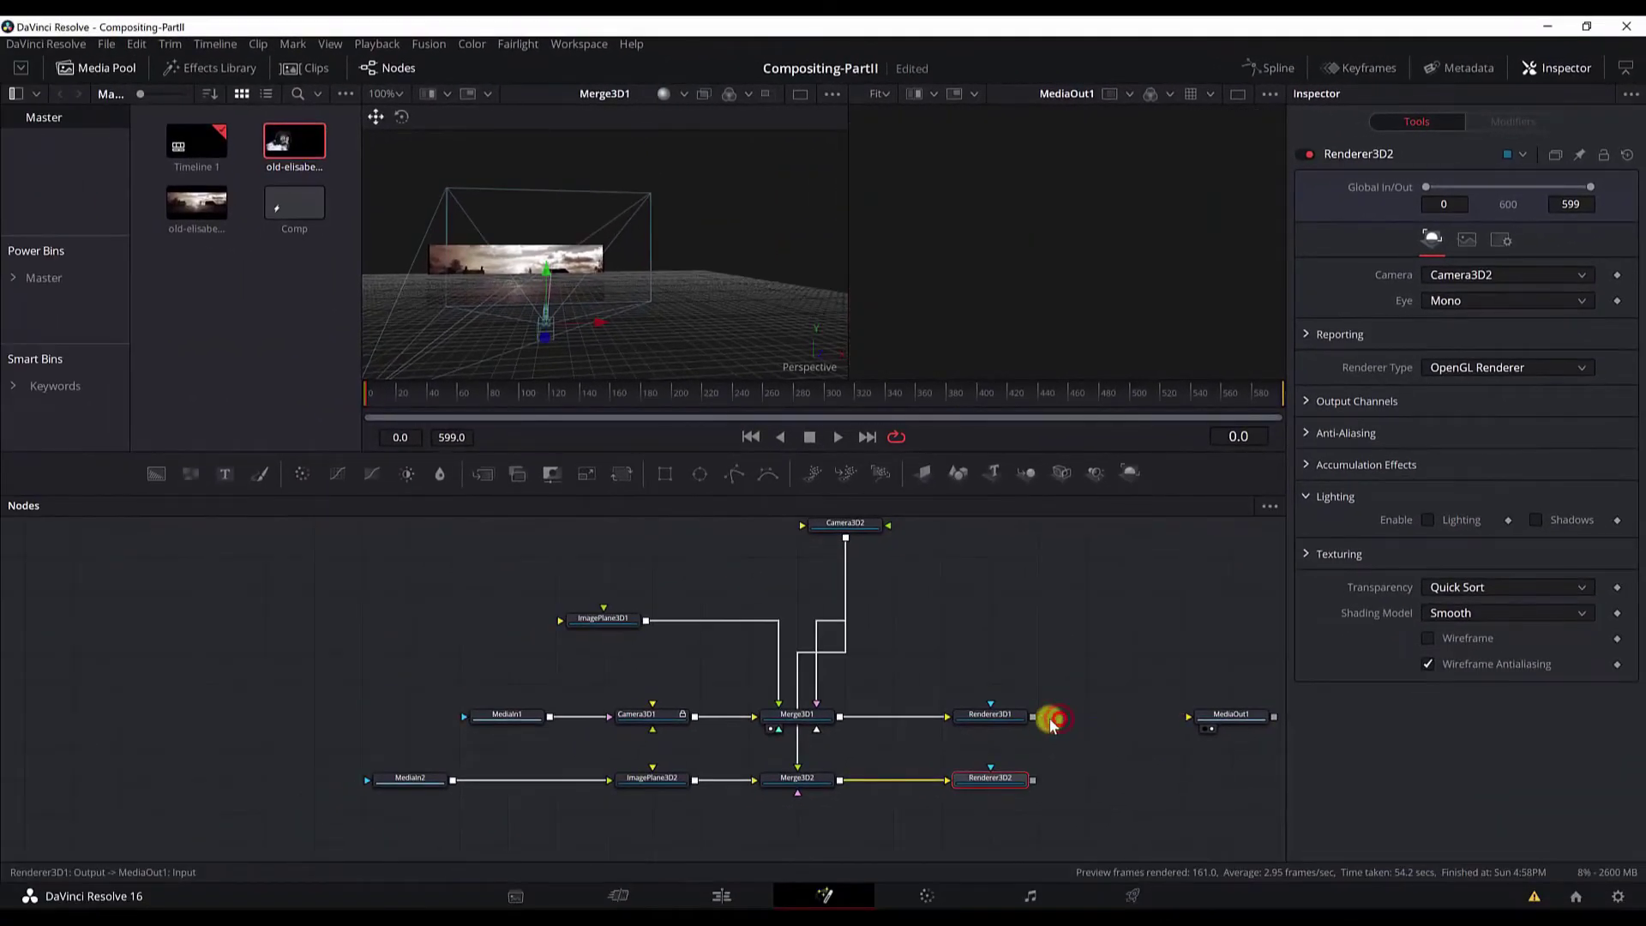
left_click_drag(1040, 723, 1039, 781)
left_click_drag(1220, 720, 1212, 776)
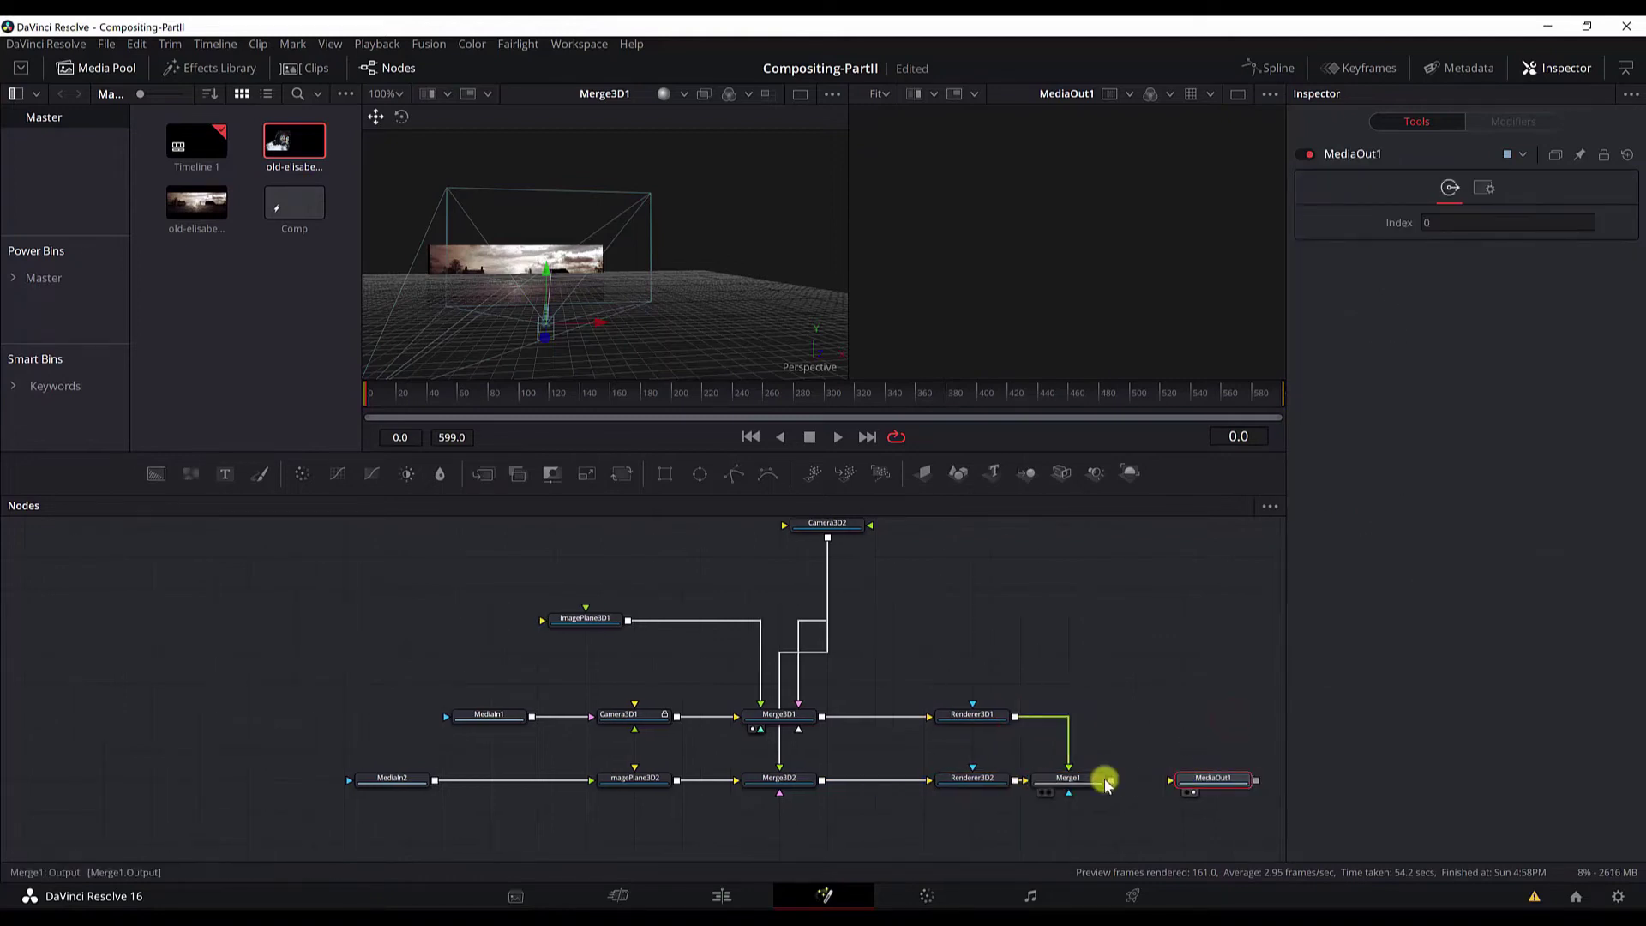
left_click_drag(1107, 781, 1220, 781)
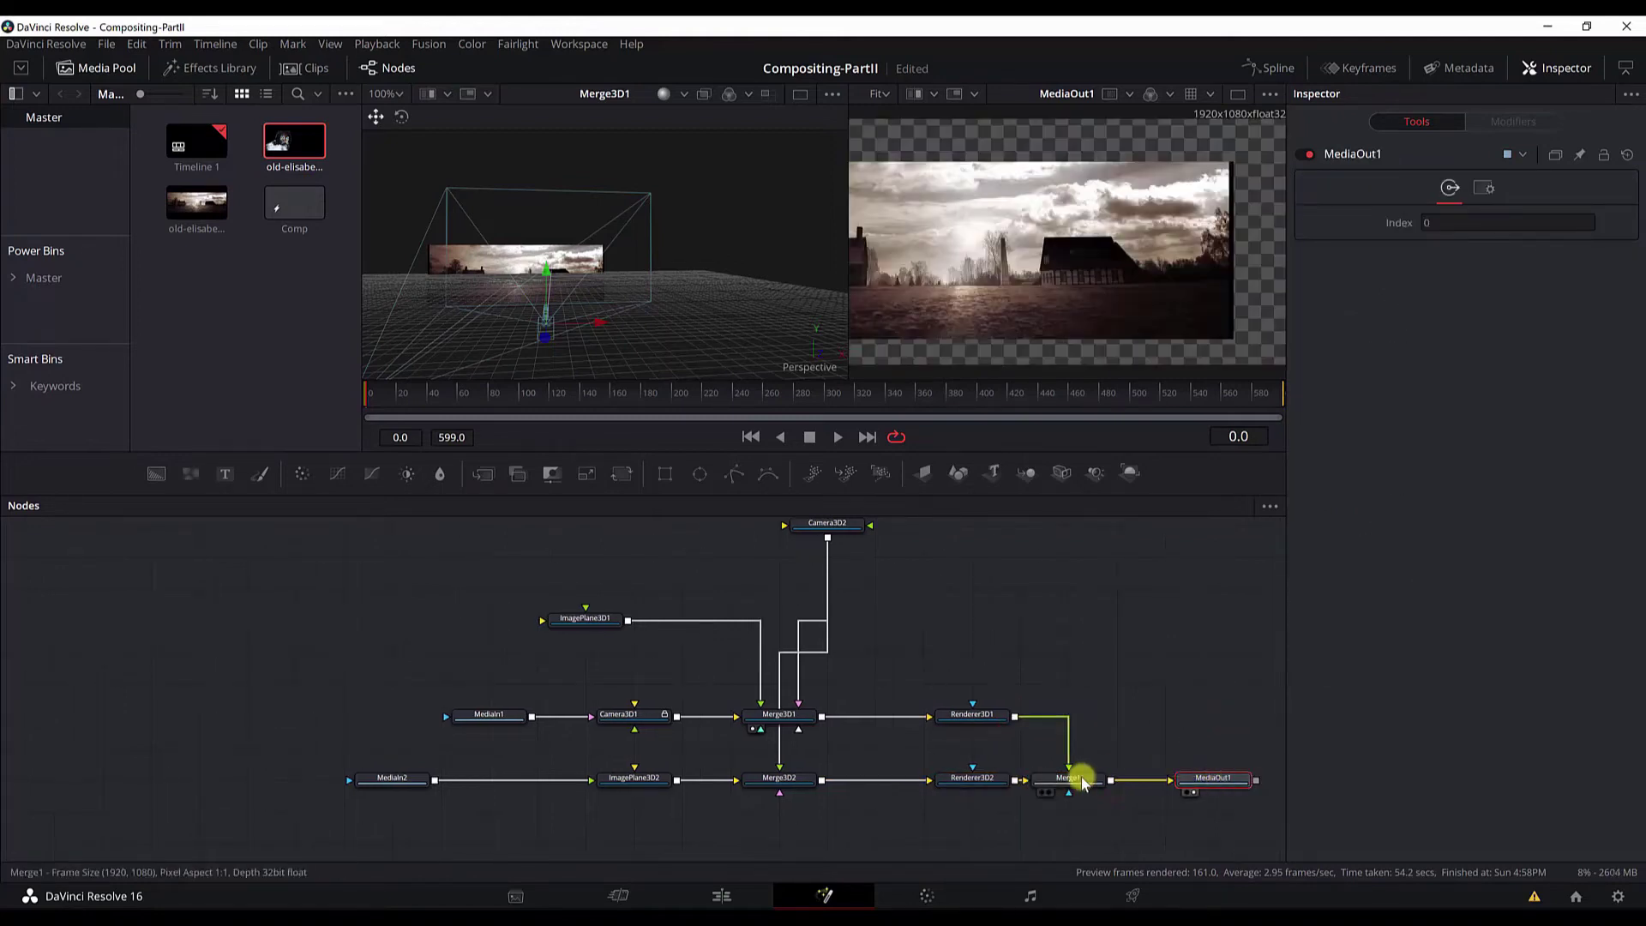
left_click(1079, 780)
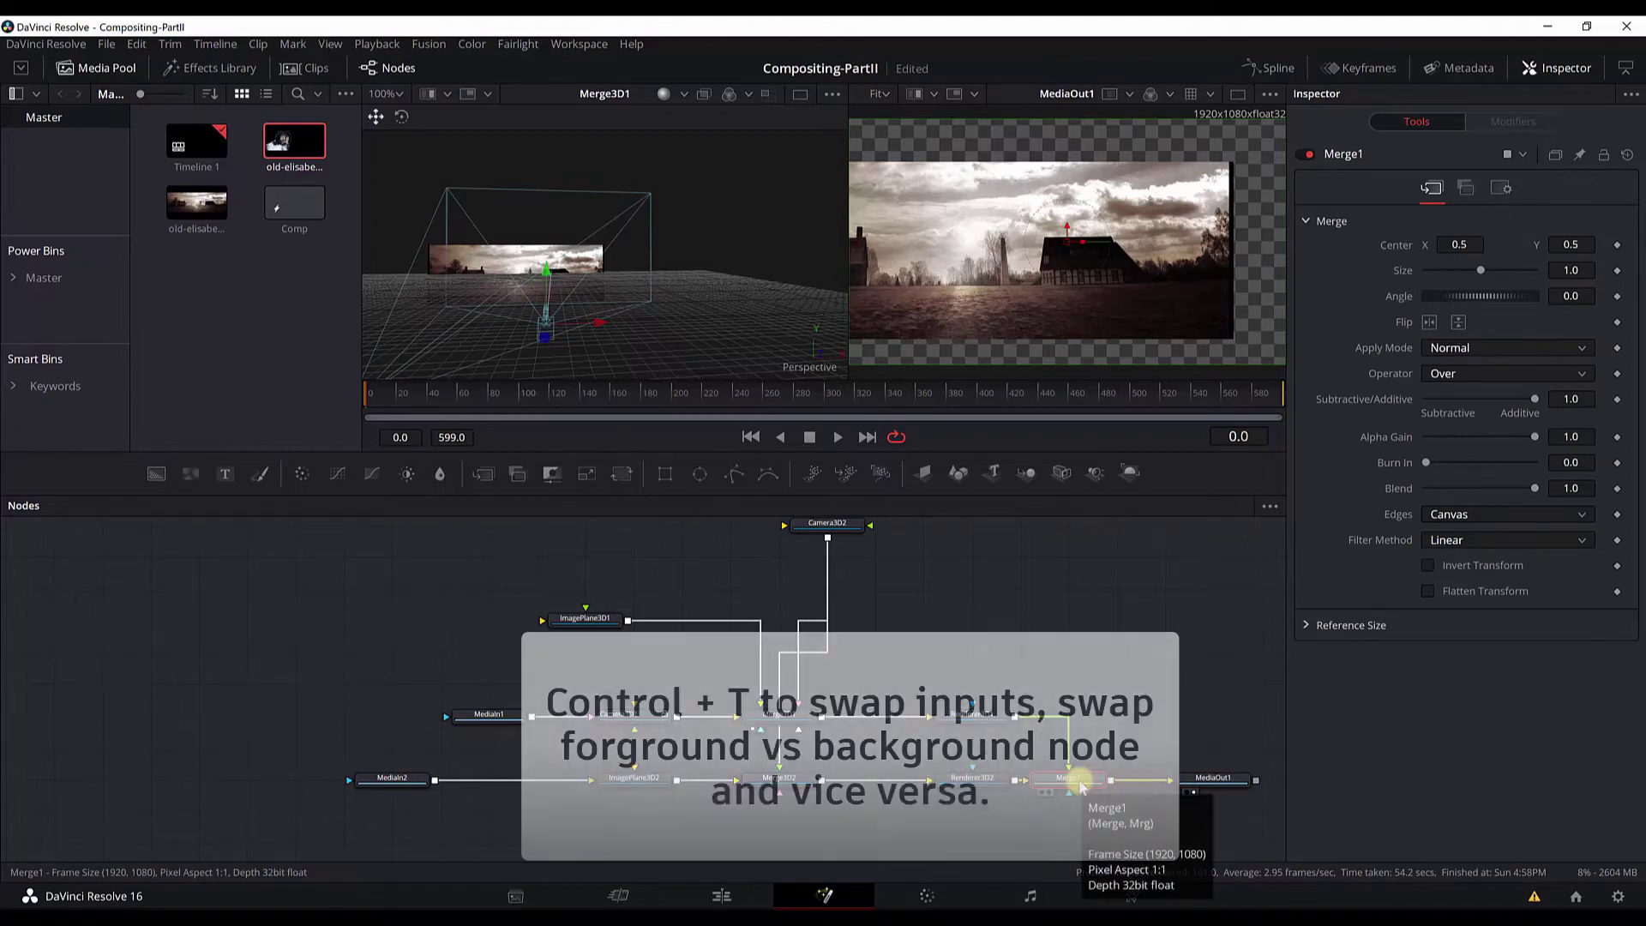
key("ctrl+t")
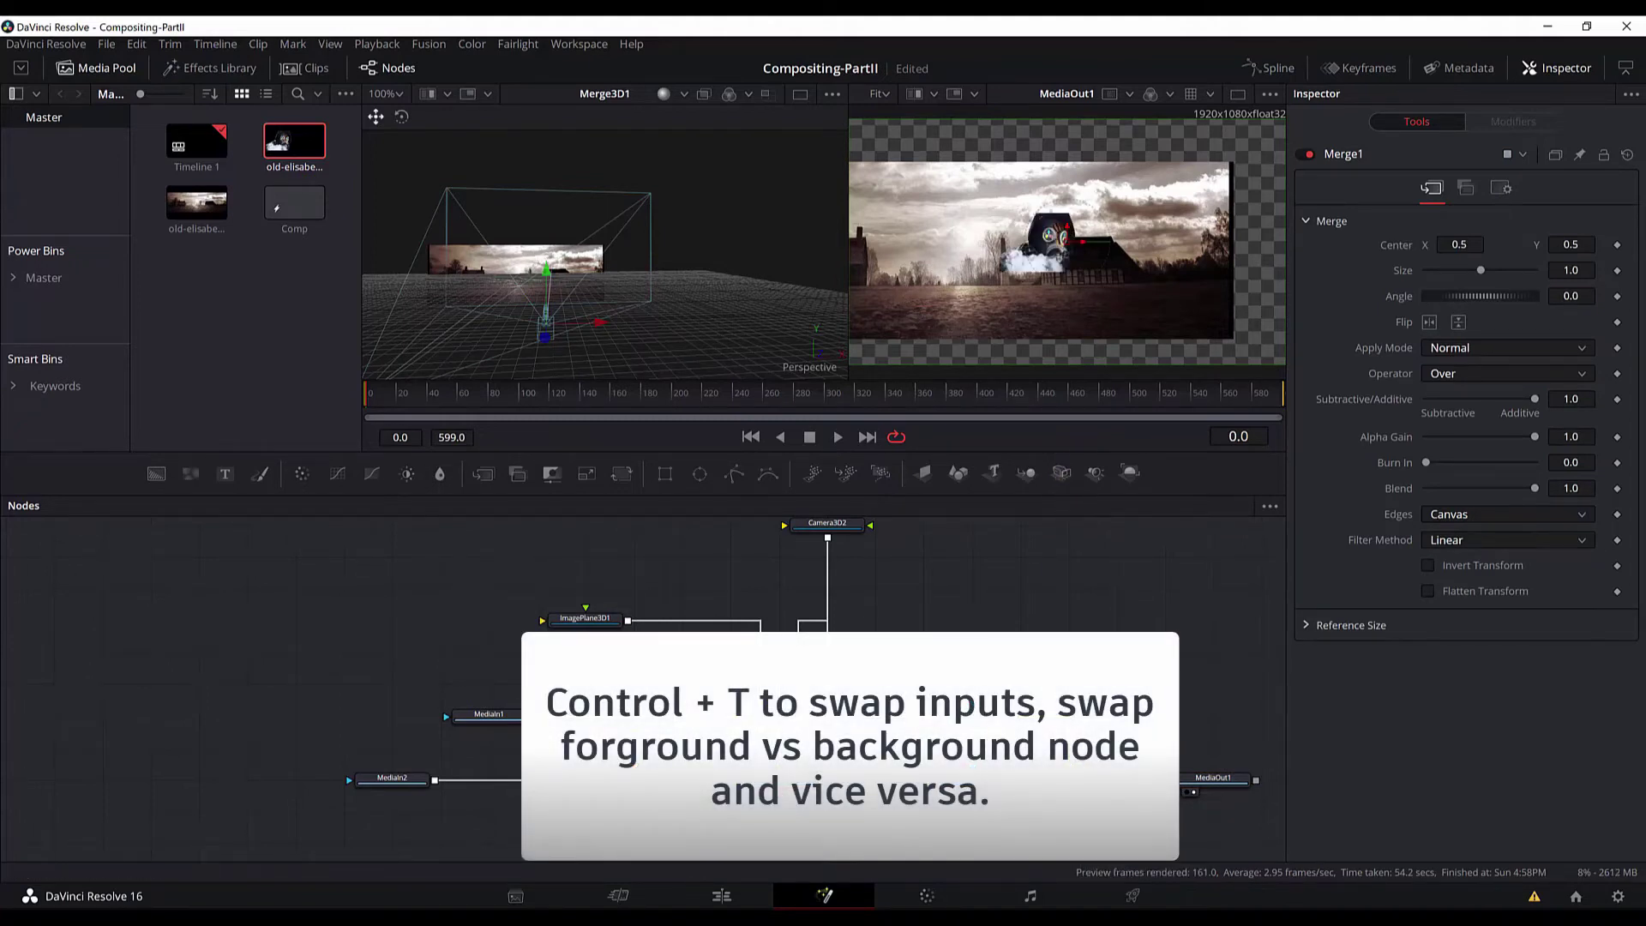
right_click(1065, 779)
- Pull Camera3D2's Translation Z down to -2.16 so the gas-mask figure fills the frame
left_click(810, 572)
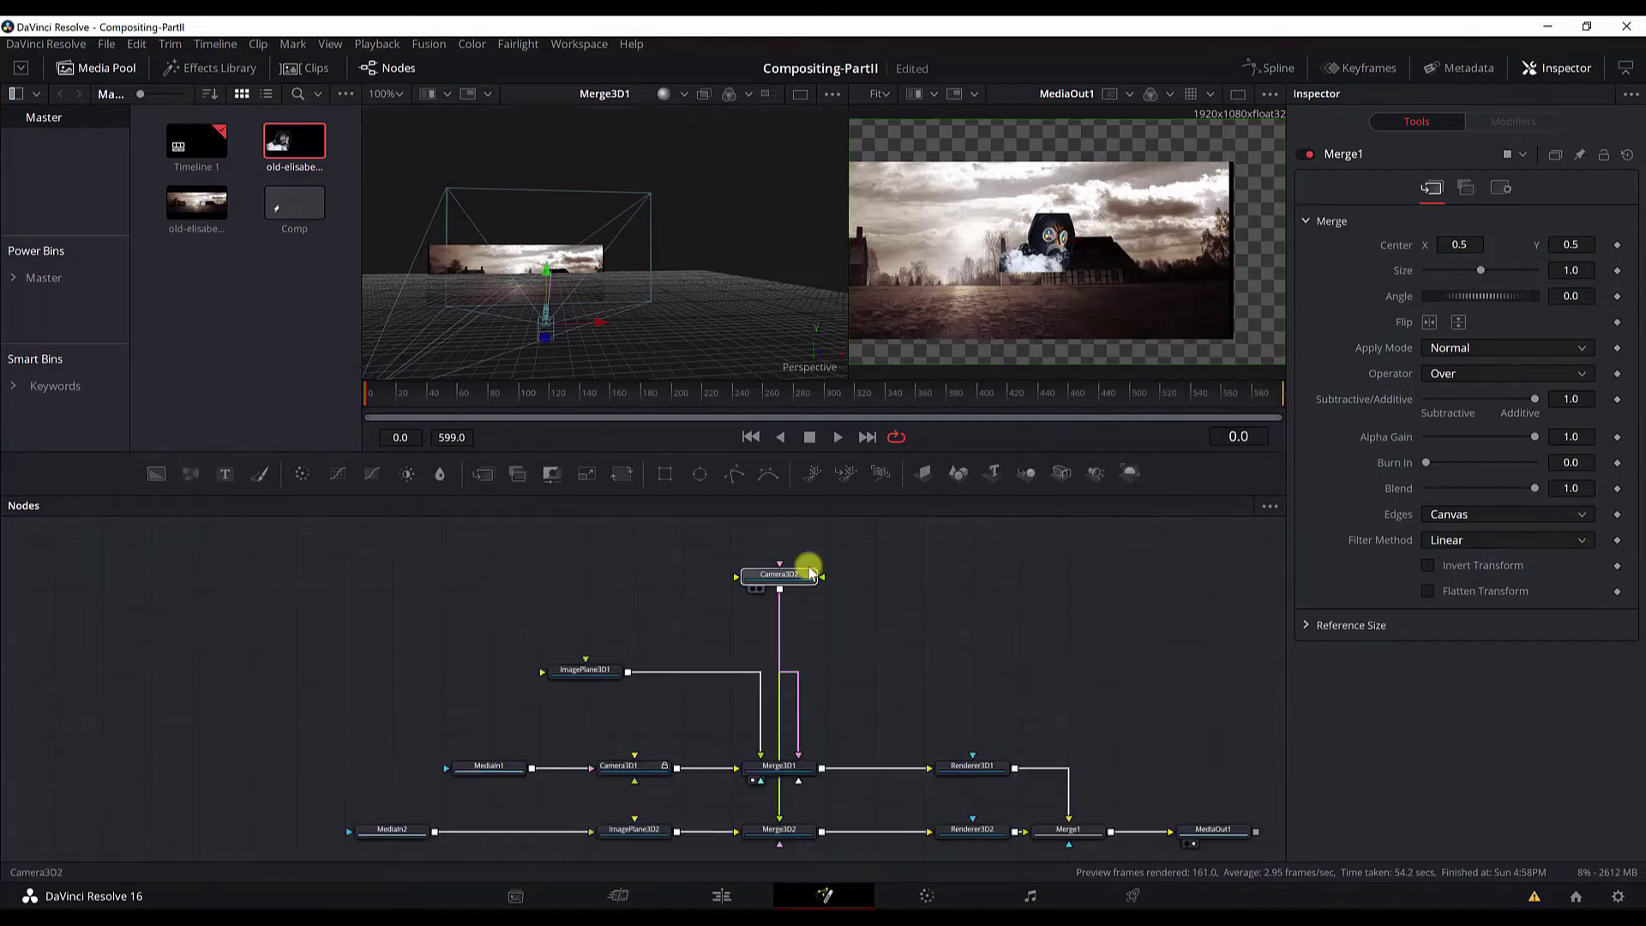
left_click_drag(966, 646, 871, 606)
left_click(692, 544)
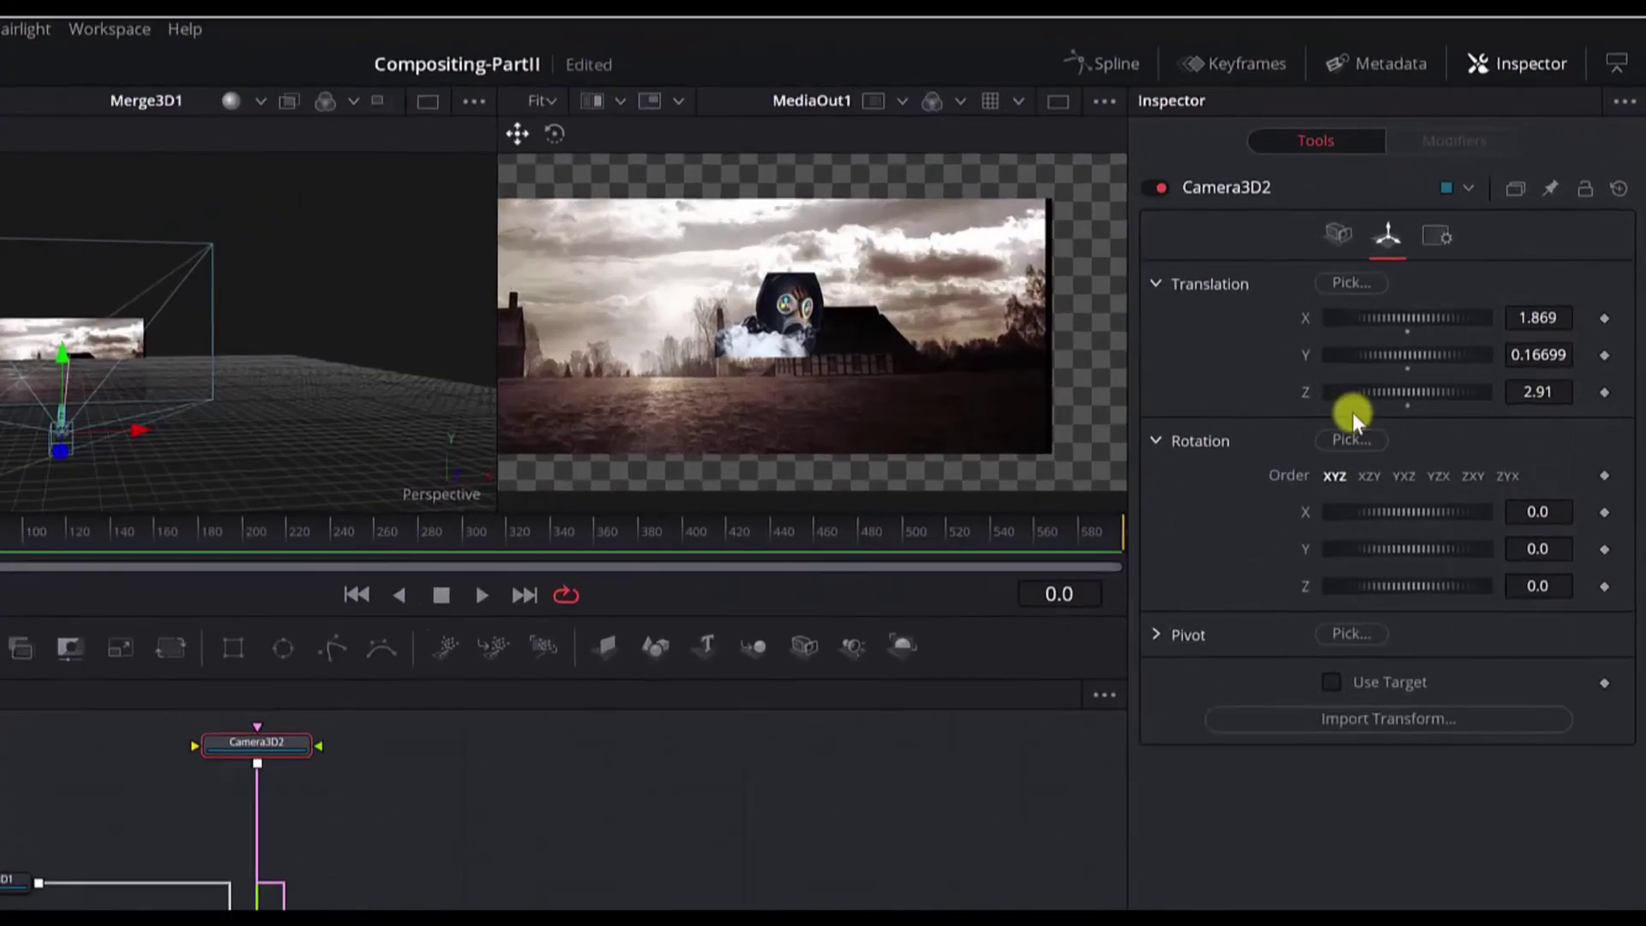
mouse_move(1351, 413)
left_mouse_down()
mouse_move(1403, 392)
mouse_move(1377, 399)
left_mouse_up()
mouse_move(1313, 475)
left_mouse_down()
mouse_move(1282, 487)
mouse_move(1319, 451)
left_mouse_up()
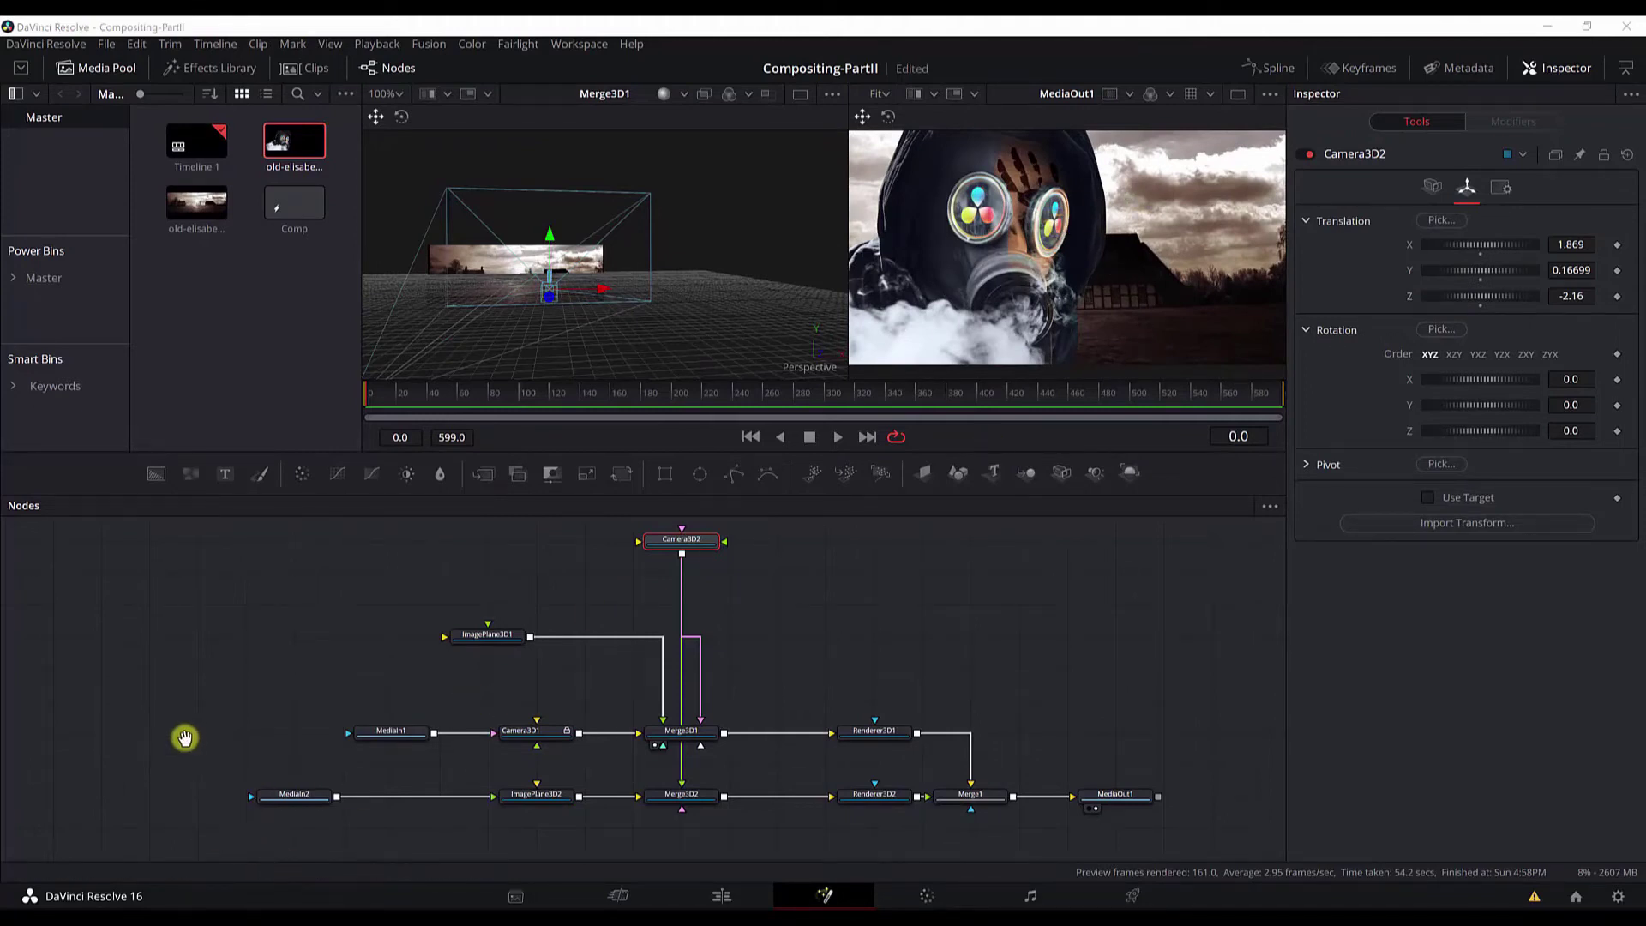
left_click_drag(191, 735, 255, 749)
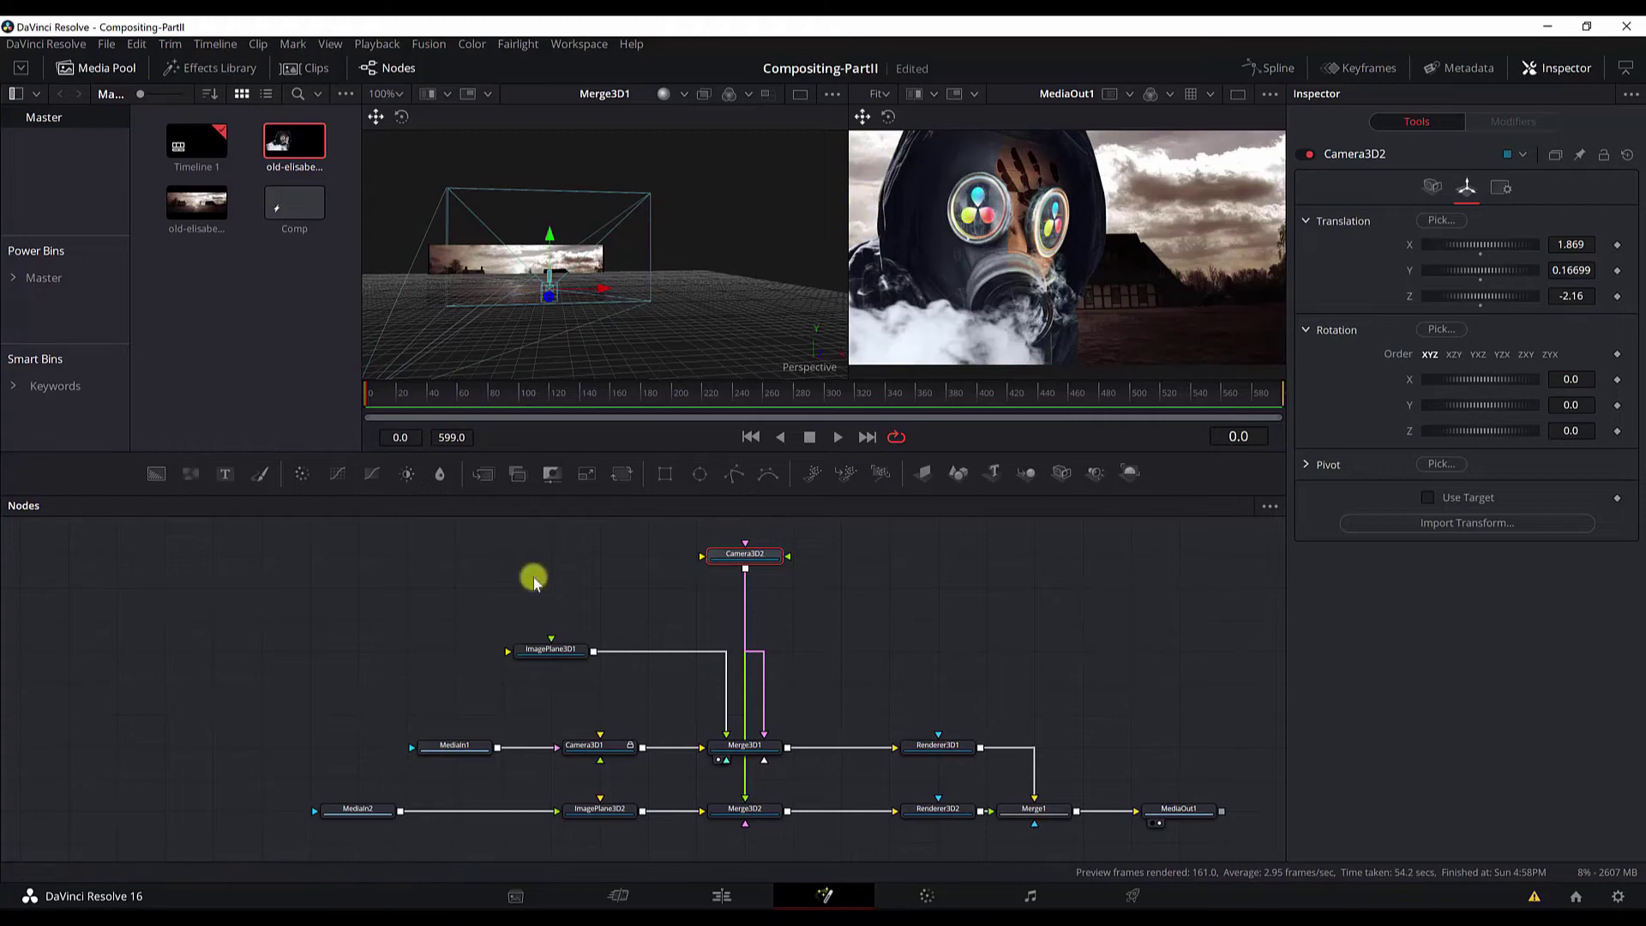
- Insert MatteControl1 after MediaIn2 and set its Blur to 2.68
left_click(345, 813)
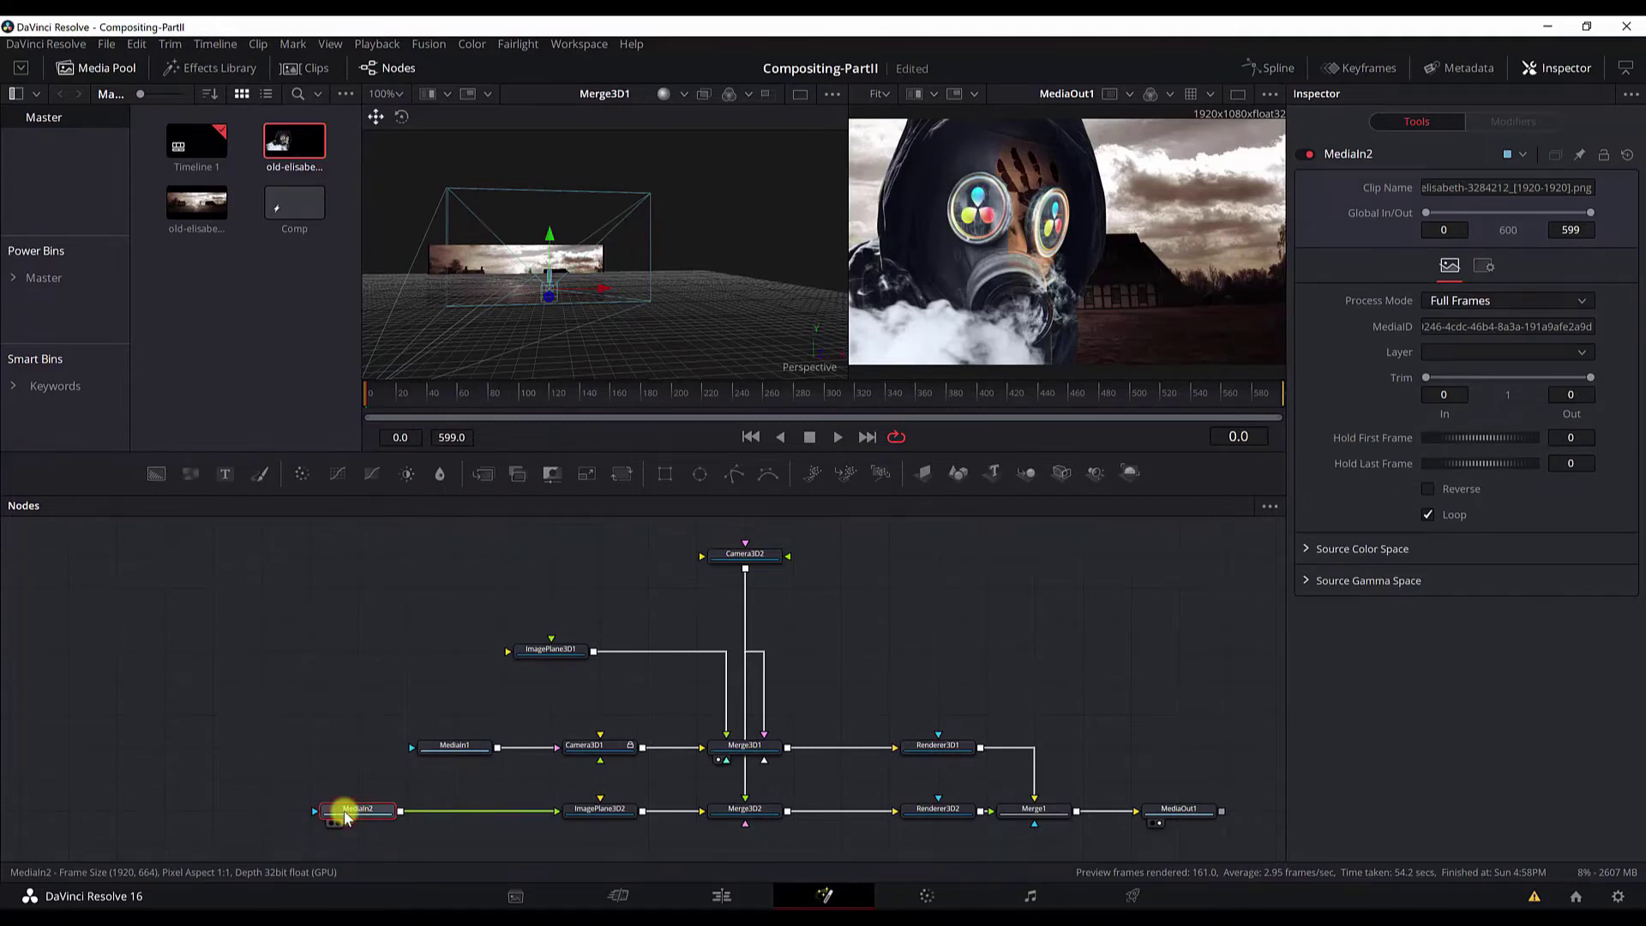
key("shift+space")
type("mate")
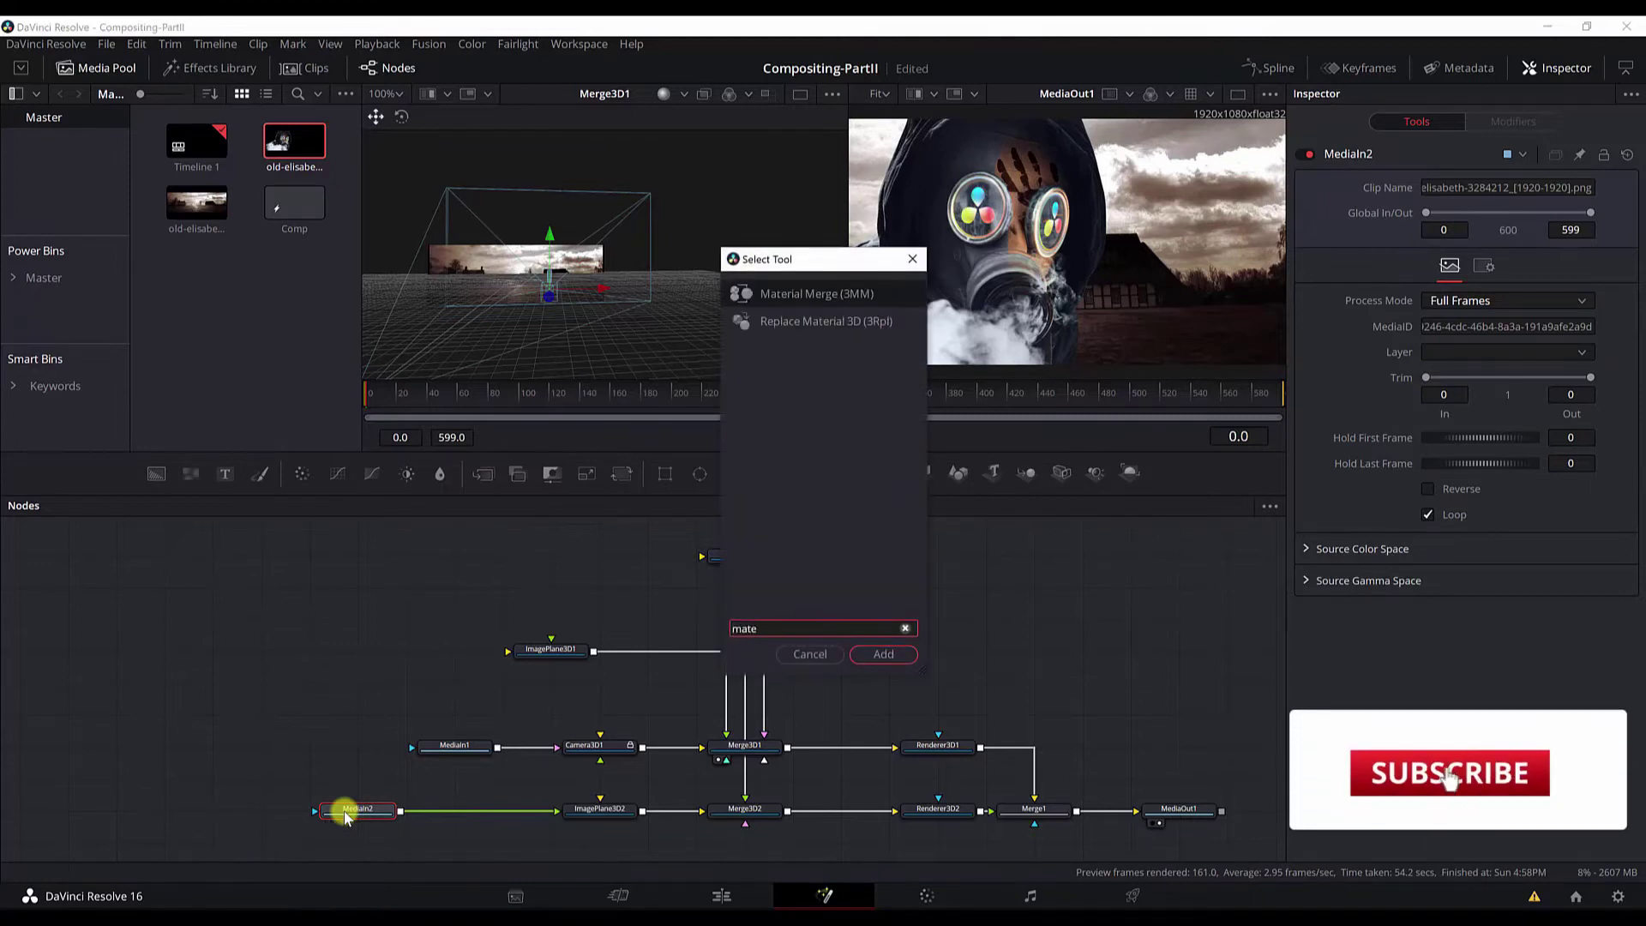
key("BackSpace")
type("te")
key("Return")
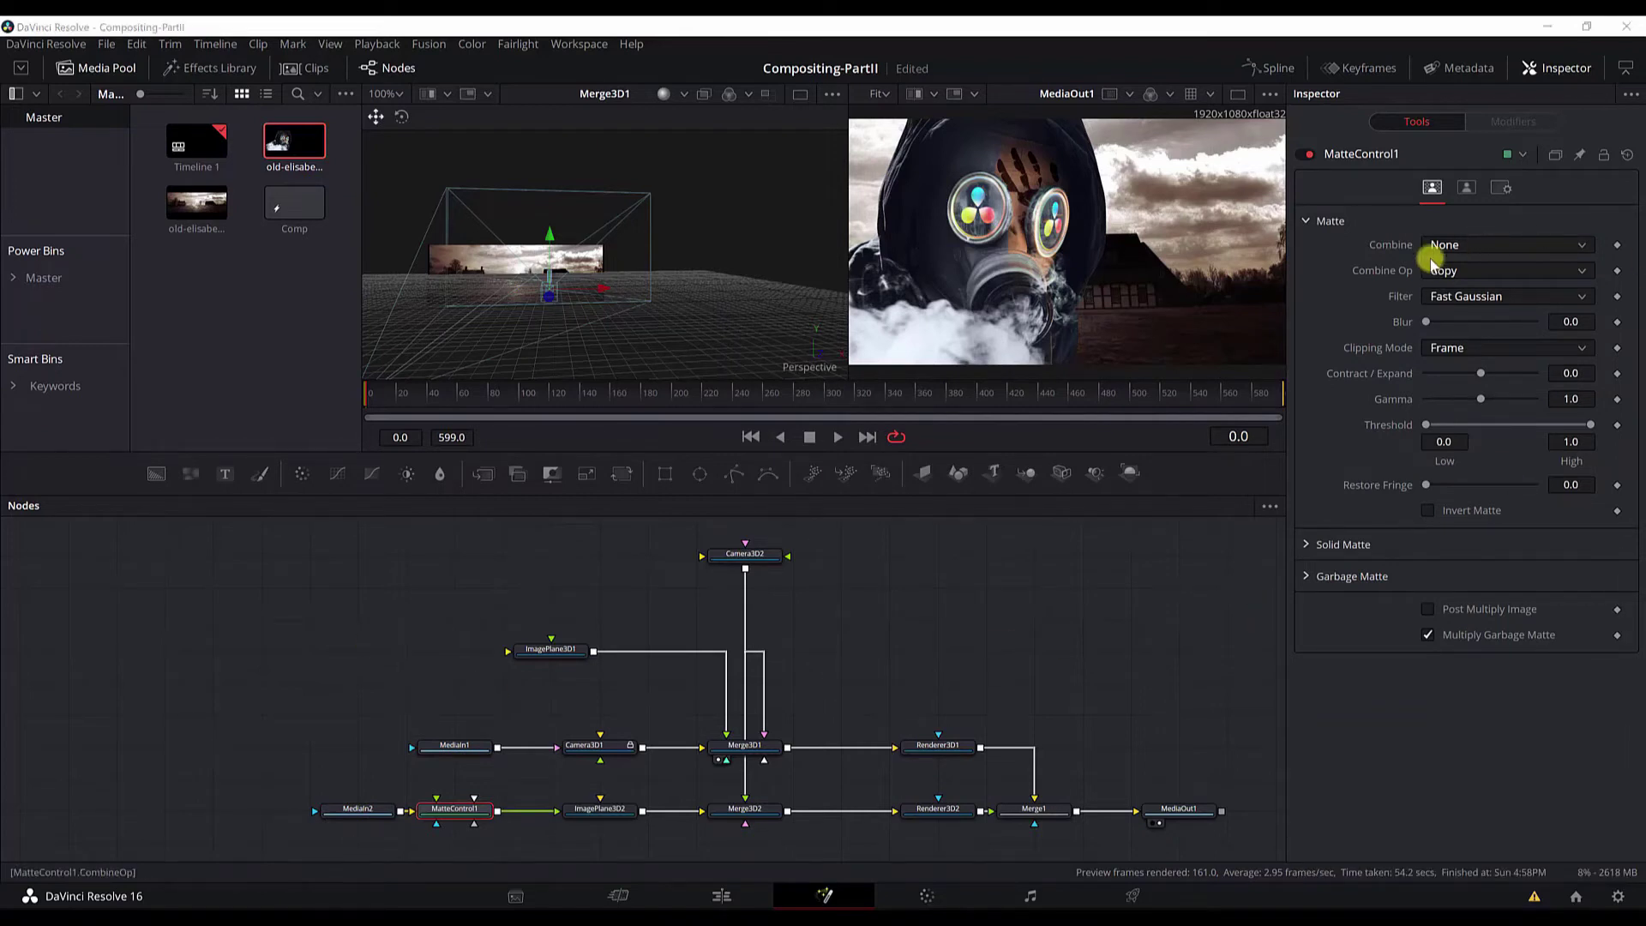
left_click(1575, 321)
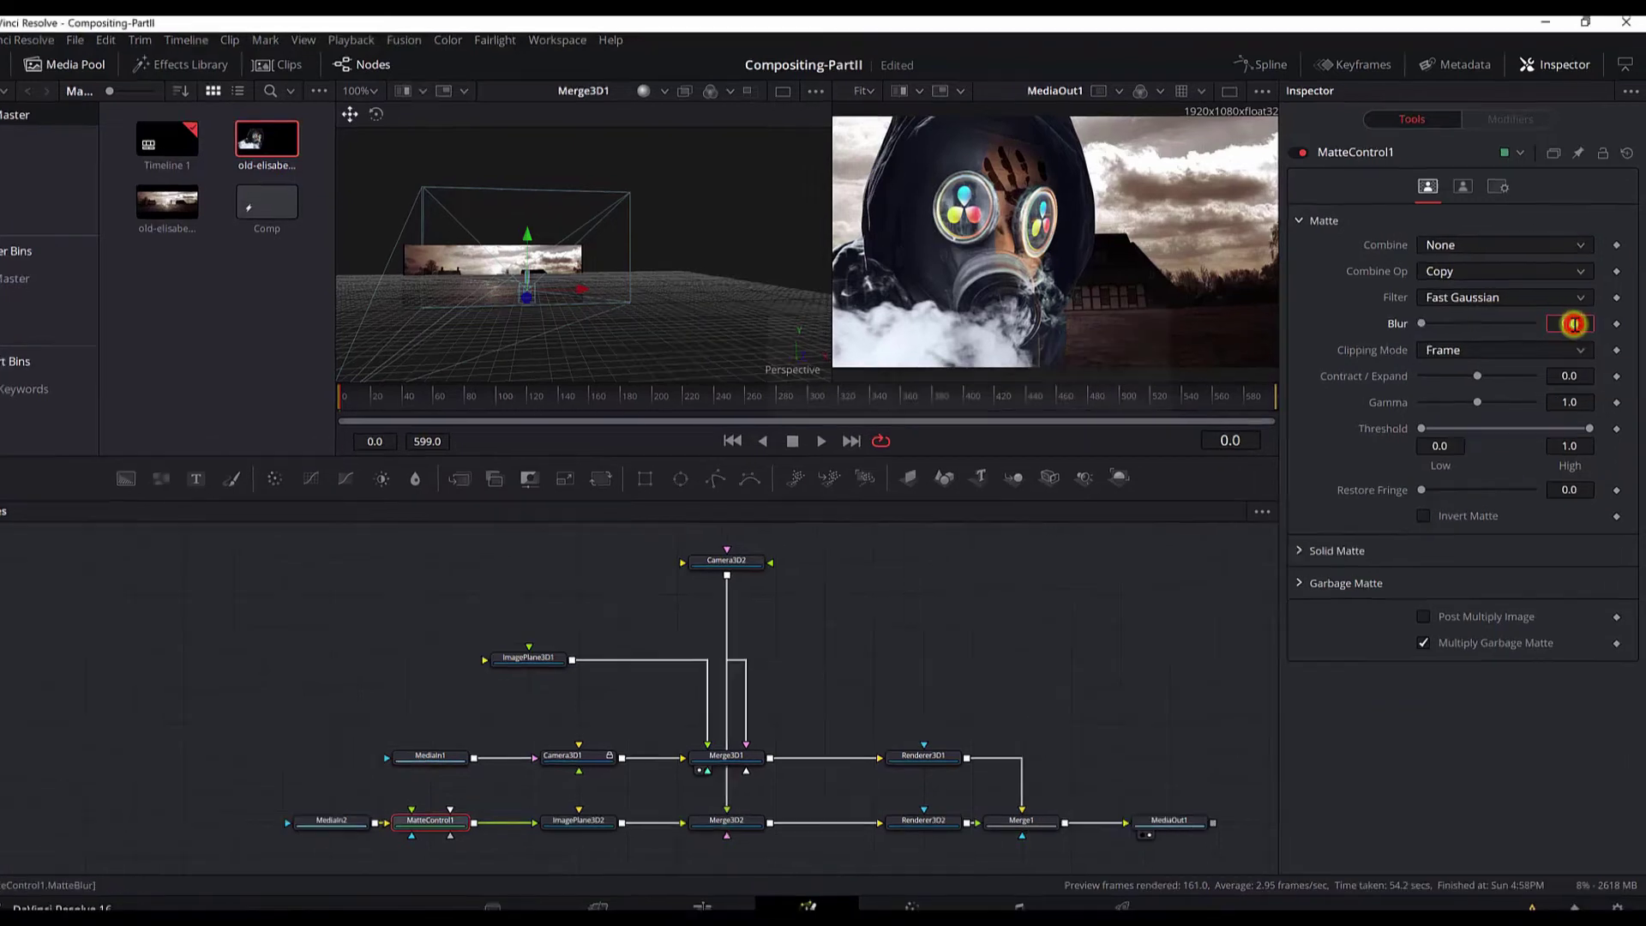
type("2.68")
key("Return")
- Set Domain clipping, Contract/Expand 0.05, Gamma 1.13, Threshold 0.028–0.544, Restore Fringe 0.01276
left_click(1535, 349)
left_click(1470, 388)
left_click(1583, 379)
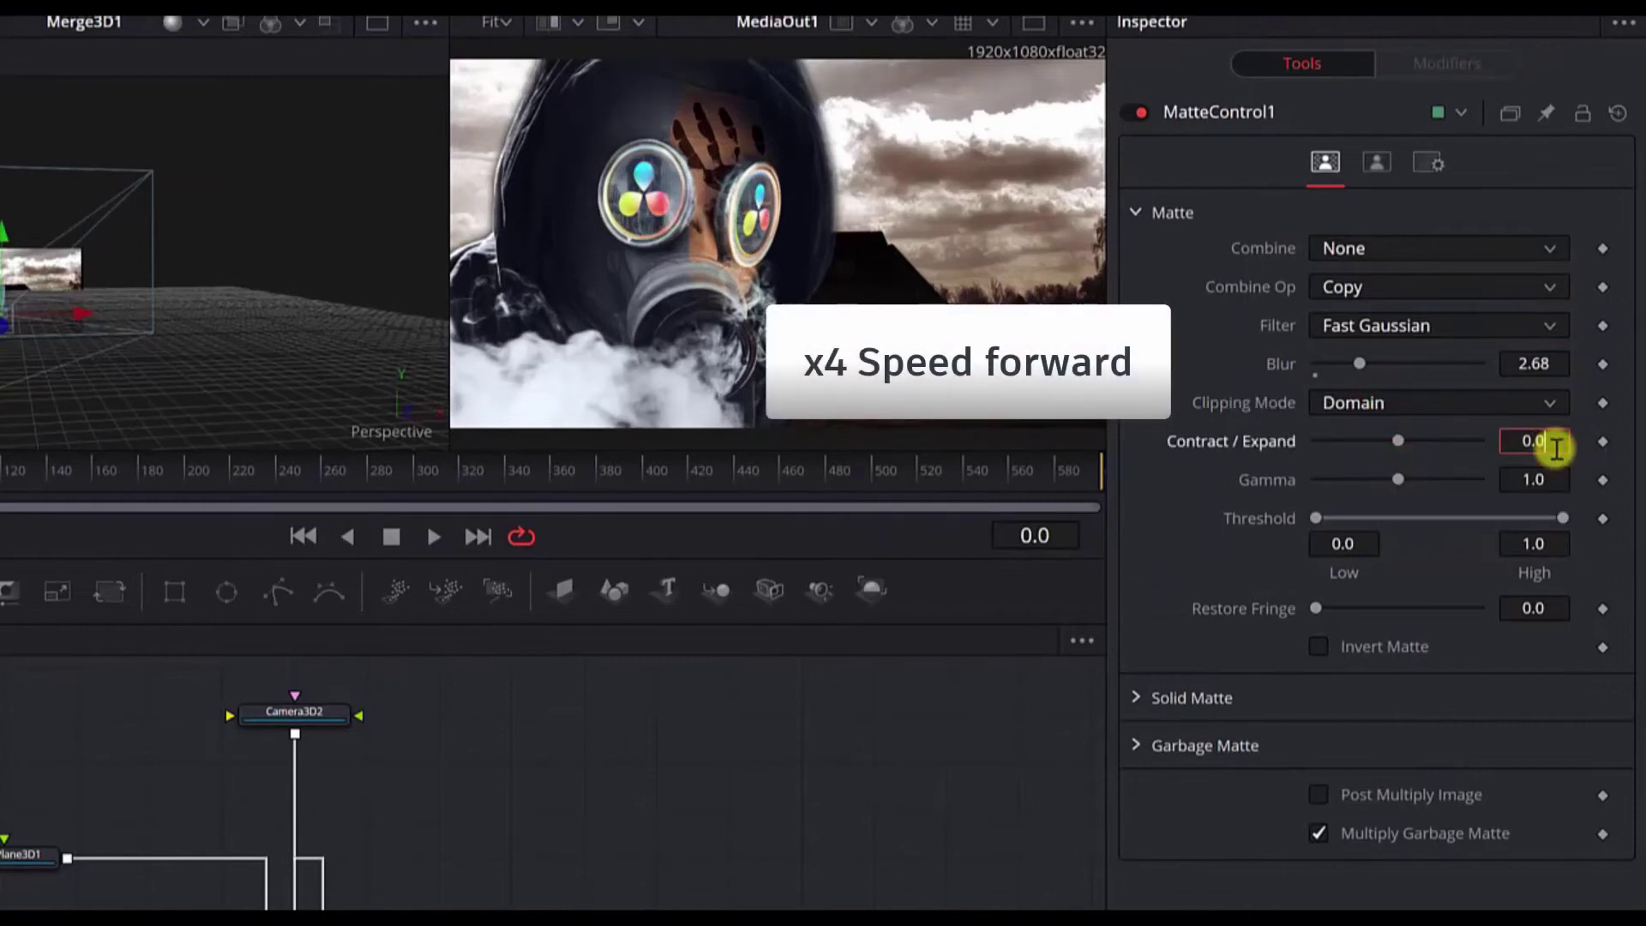
key("Tab")
type("1.13")
key("Tab")
type("0.028")
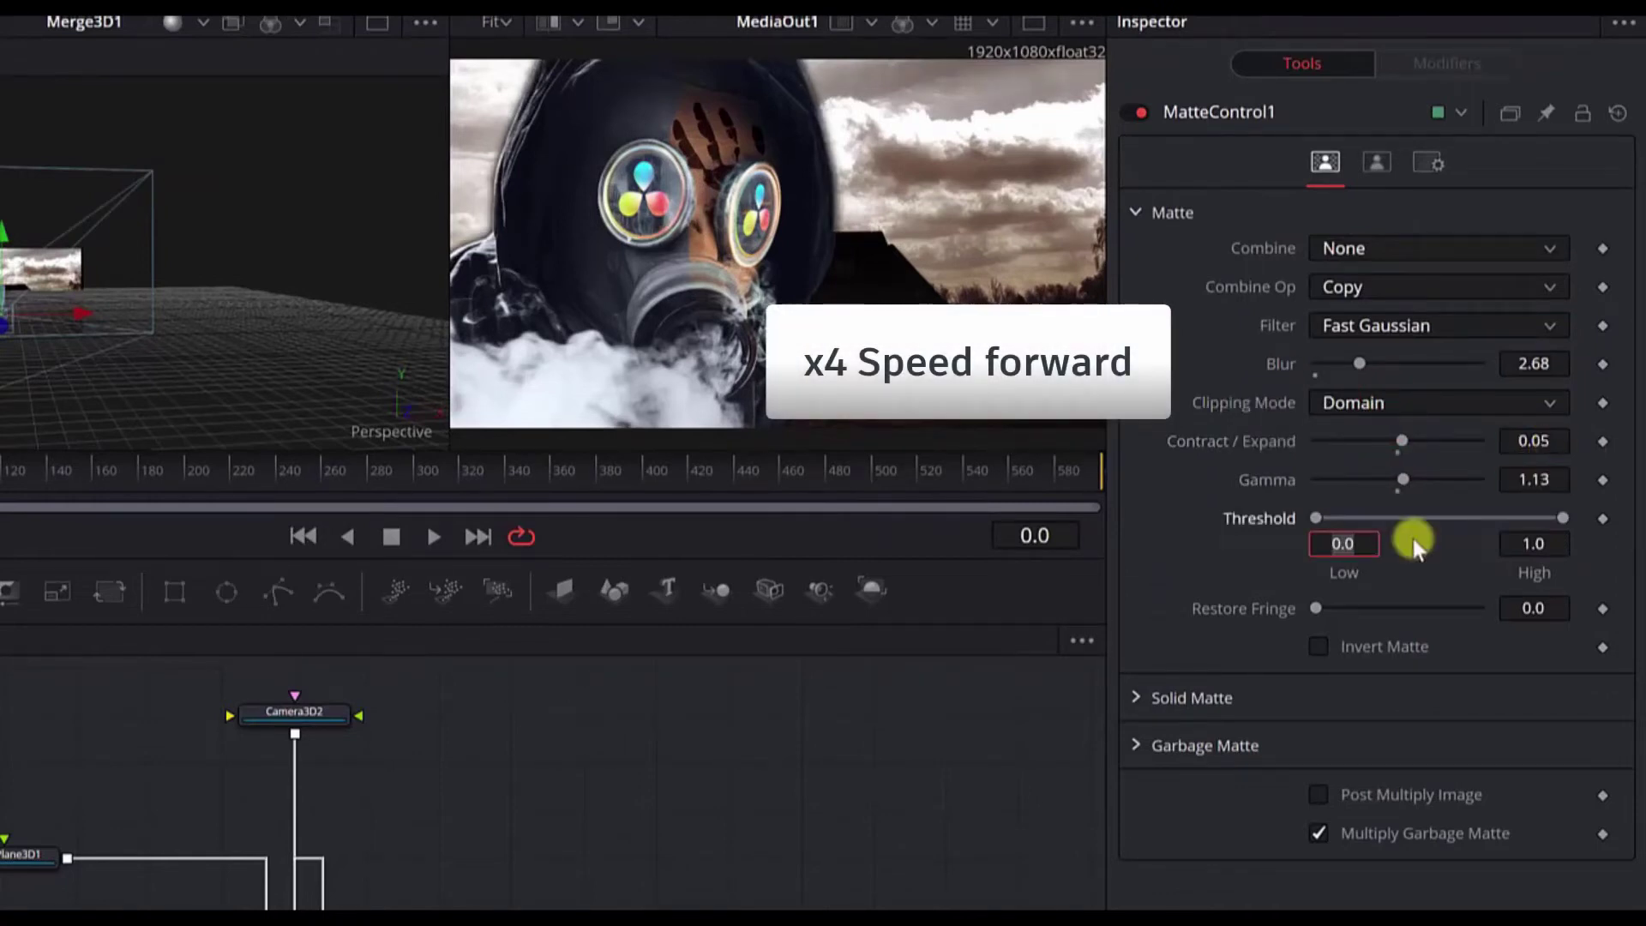
key("Tab")
type("0.544")
key("Tab")
type("0.01276")
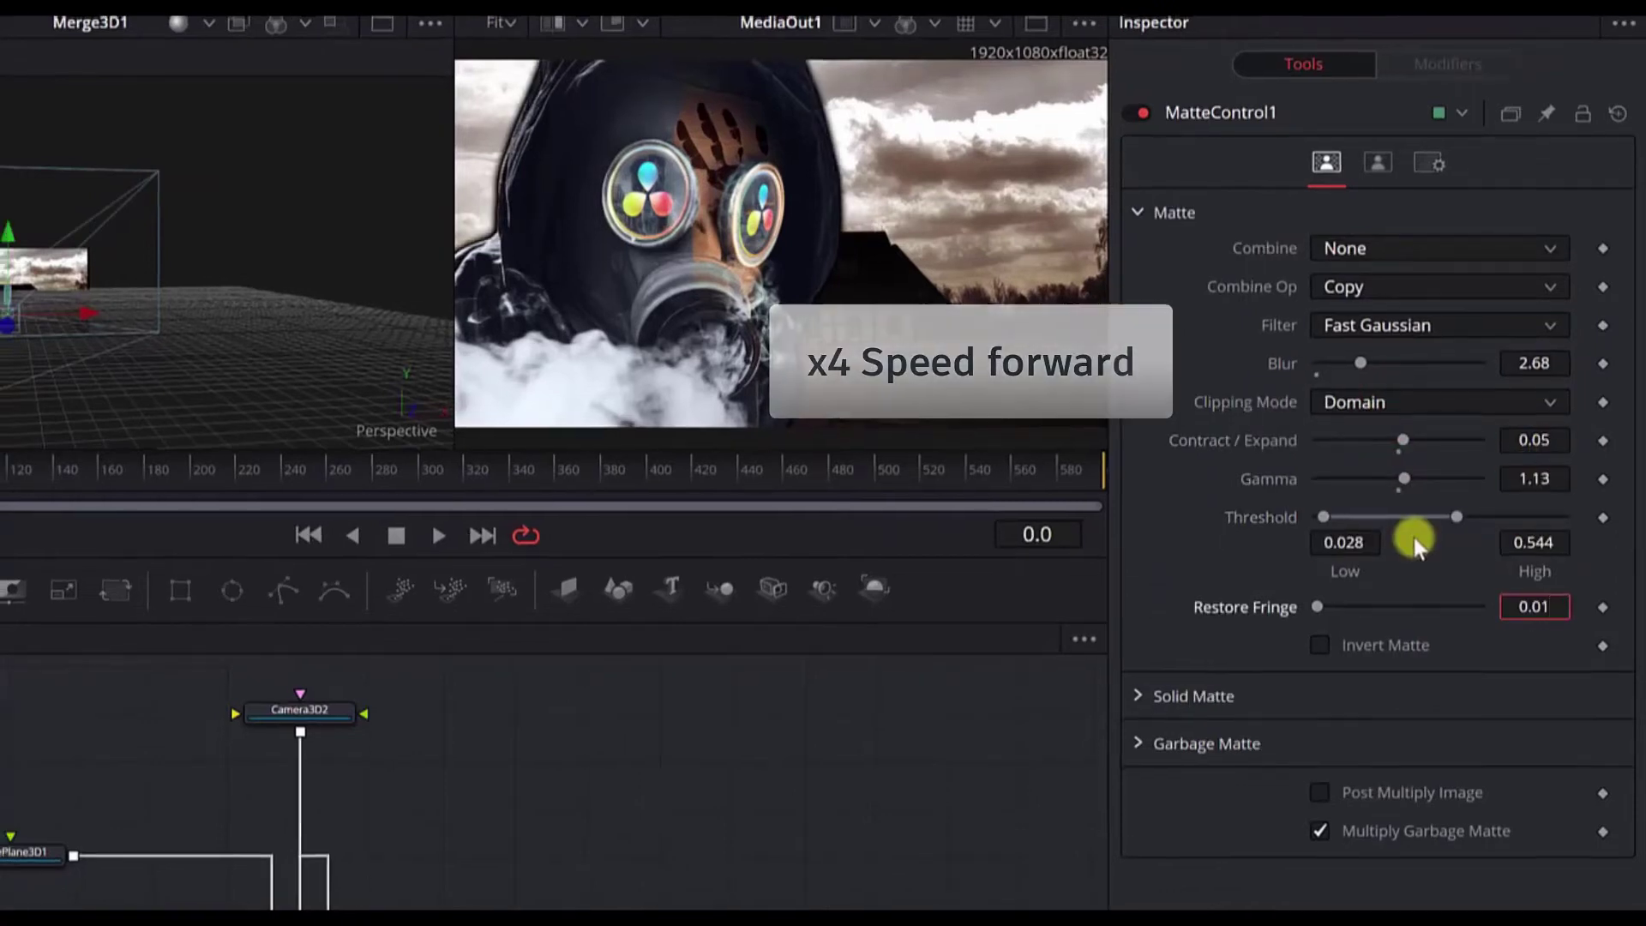
key("Tab")
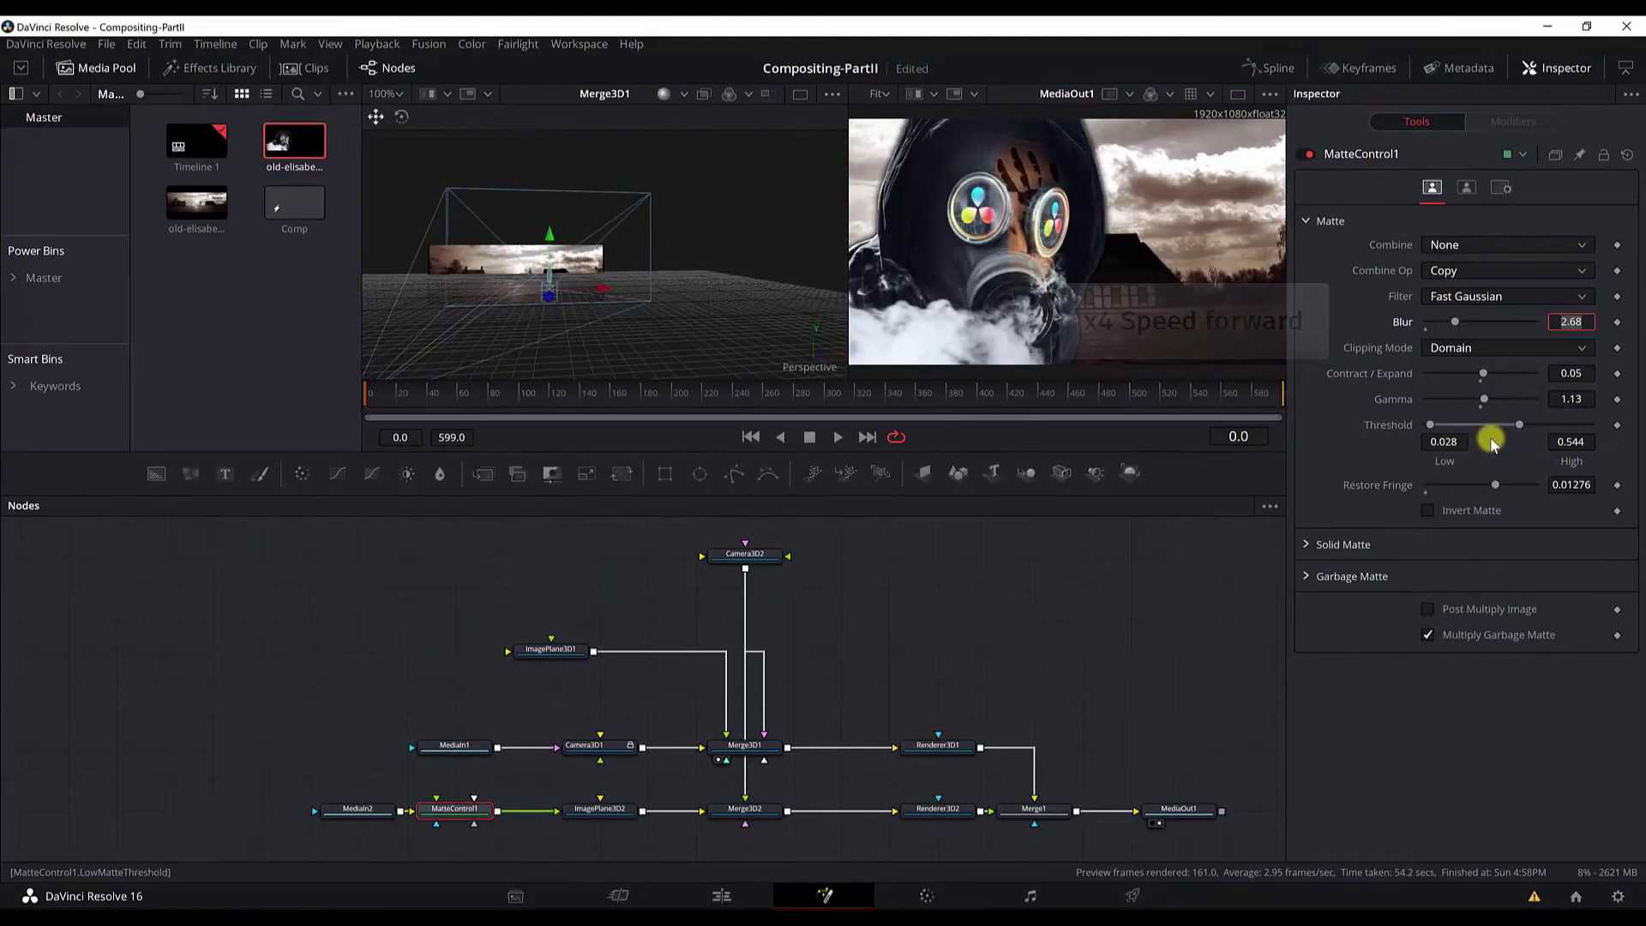
- Turn on Post Multiply Image in MatteControl1 and bypass the node to compare
left_click(1428, 610)
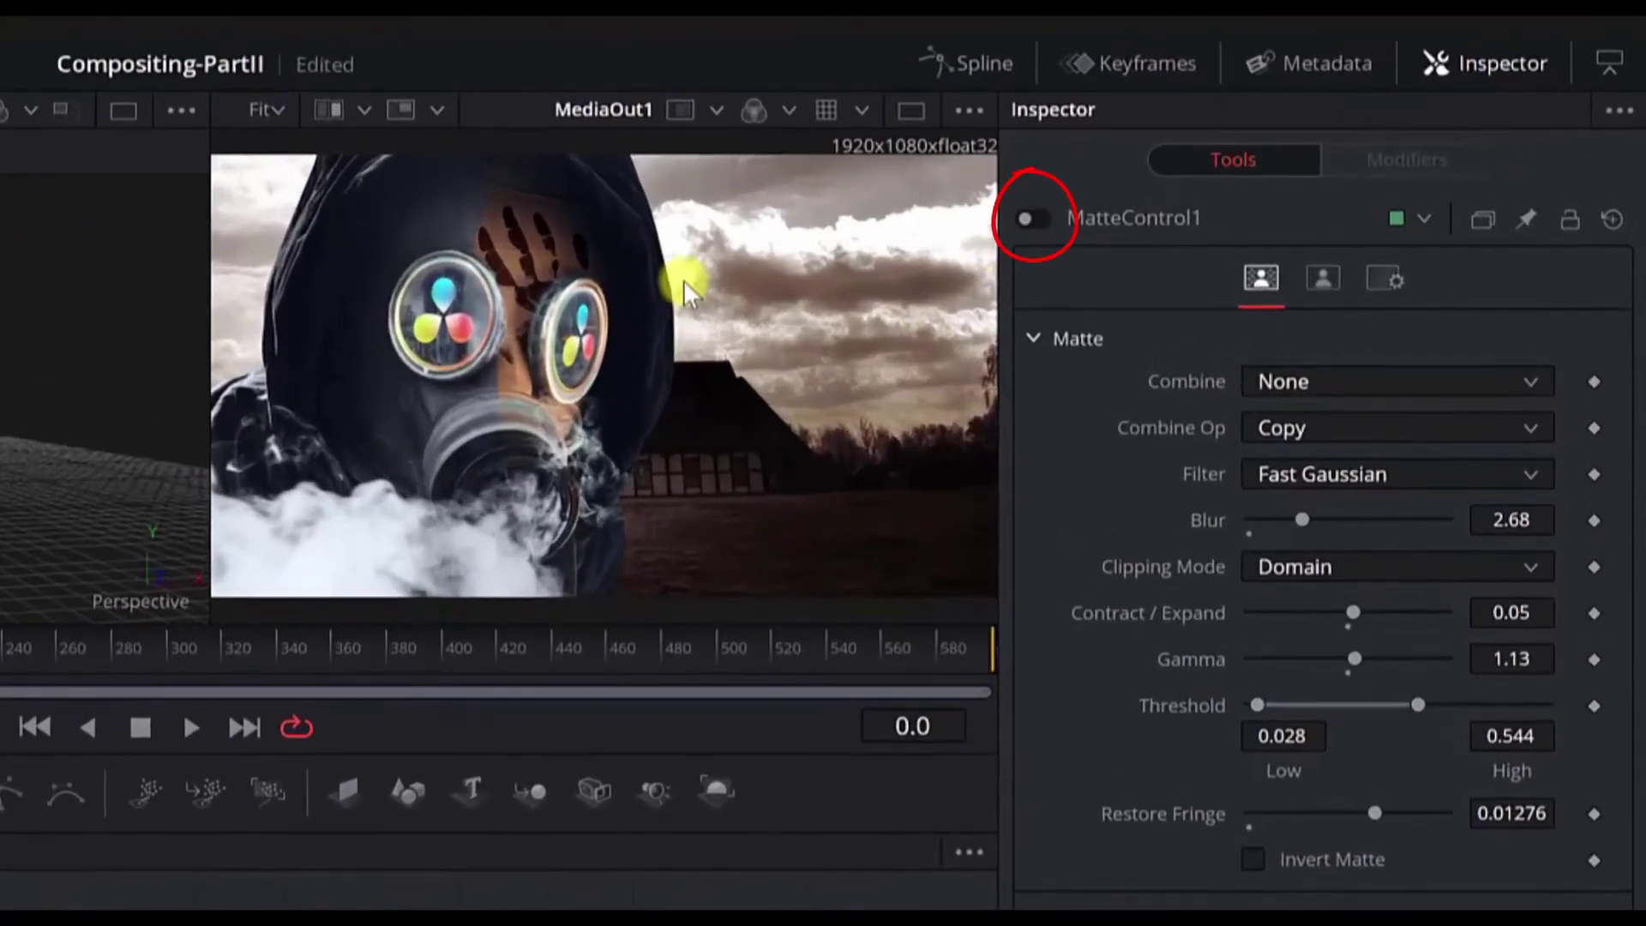
left_click(1031, 219)
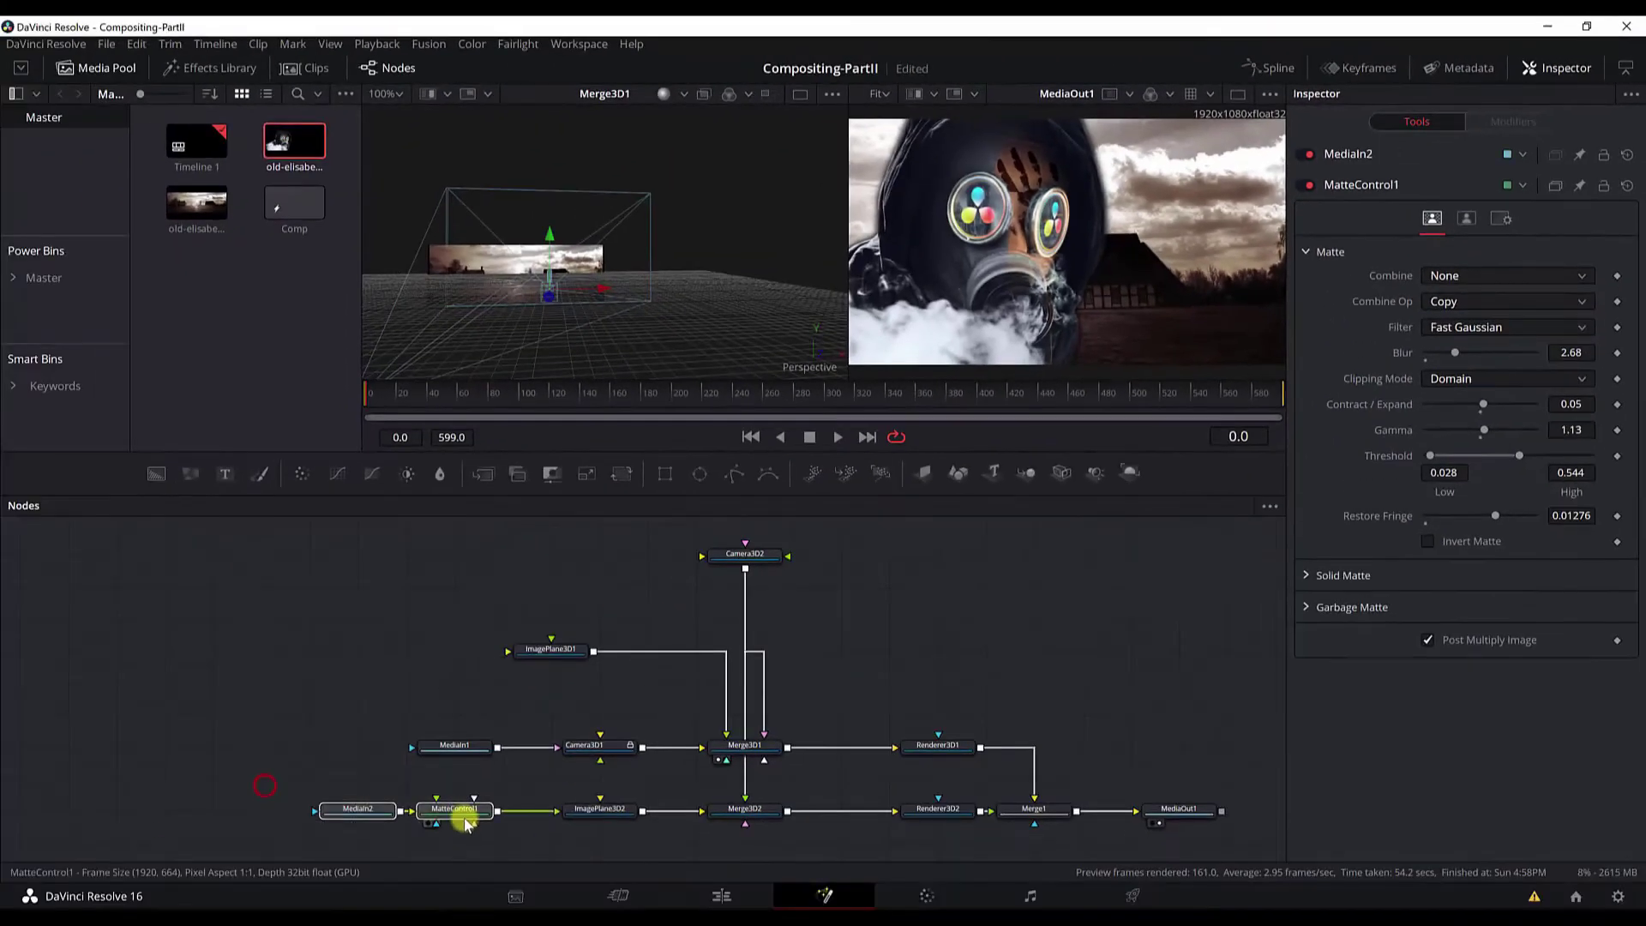
- Shift MediaIn2 and MatteControl1 left and insert ColorCorrector1 after MatteControl1
left_click(417, 814)
left_click_drag(417, 814, 374, 814)
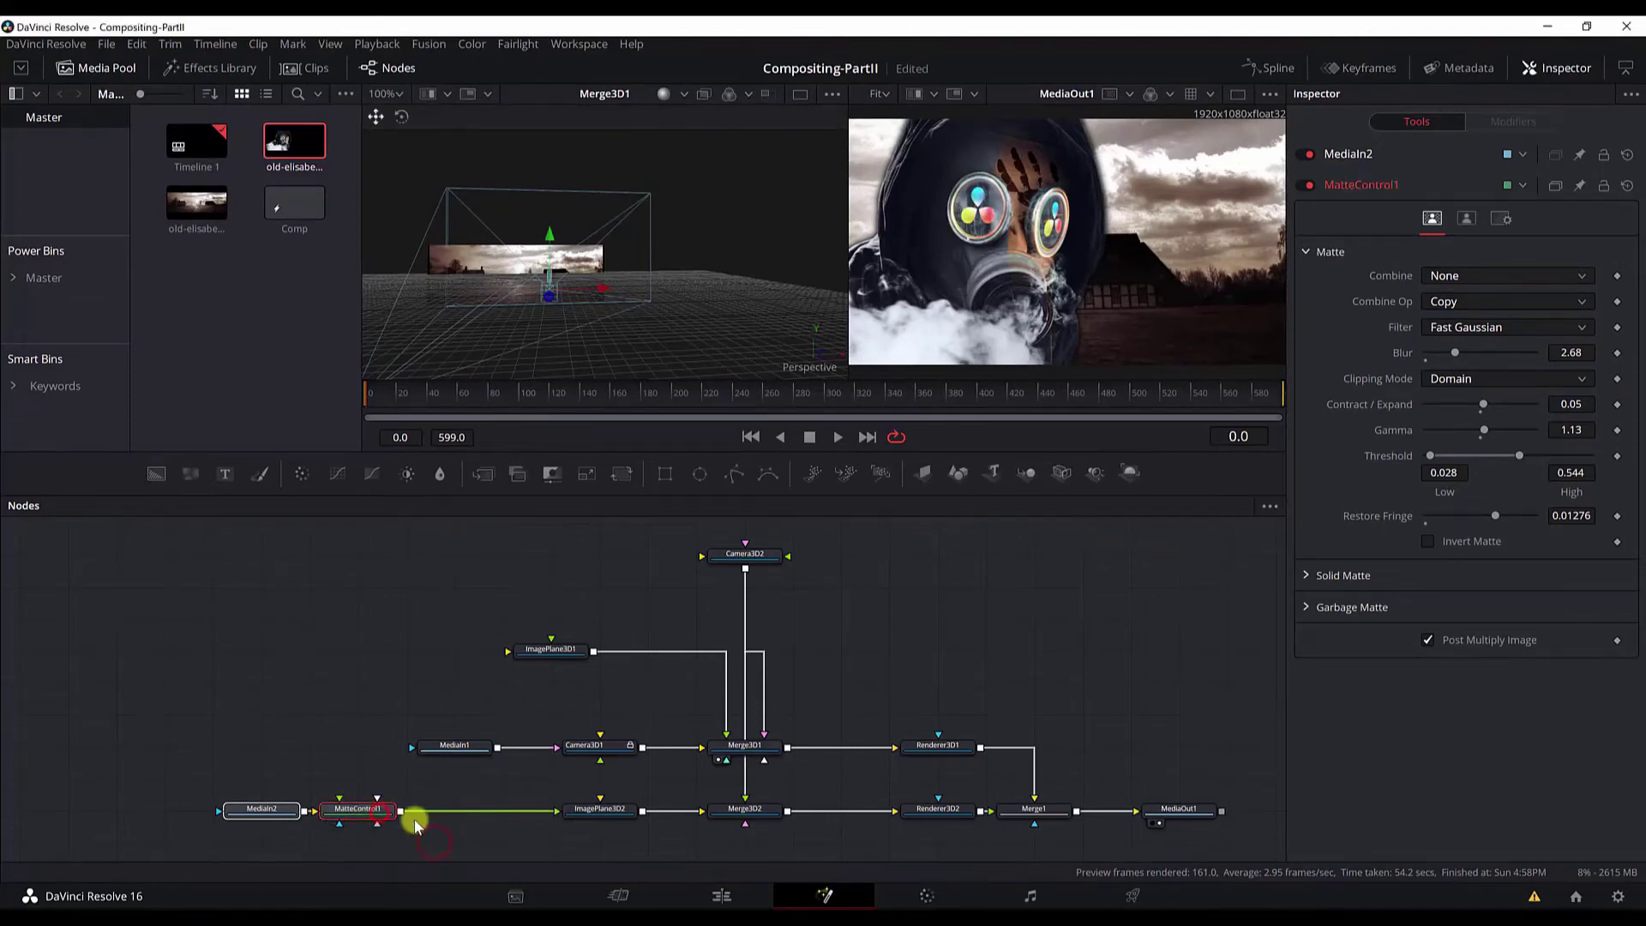
key("shift+space")
type("mattecolo")
key("Down")
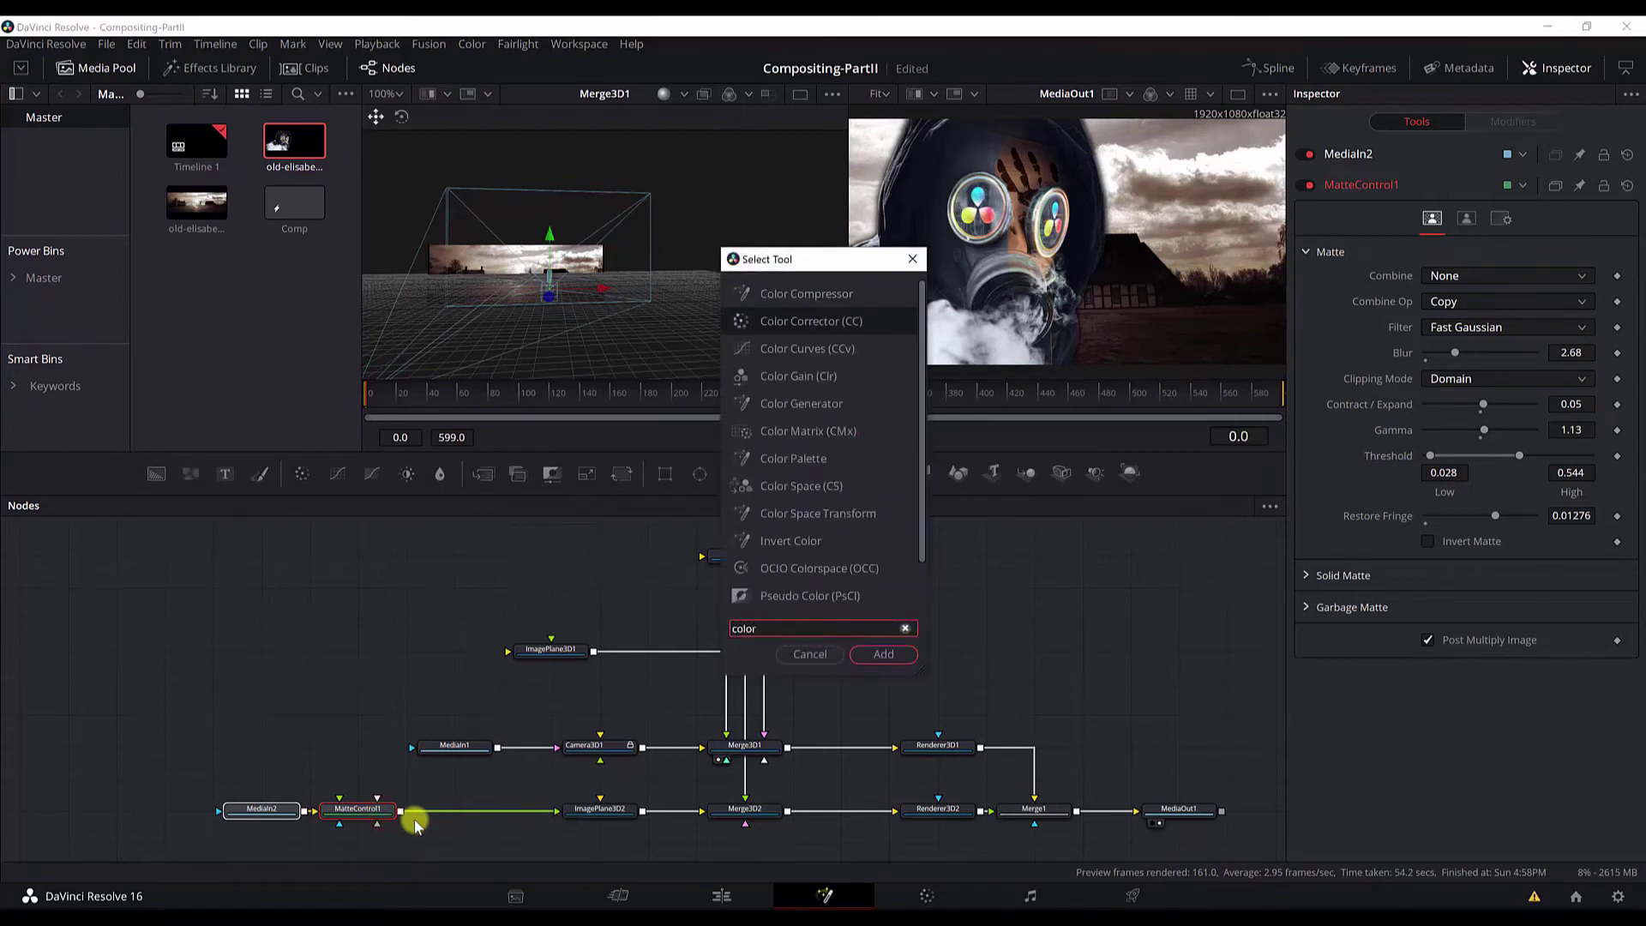
key("Return")
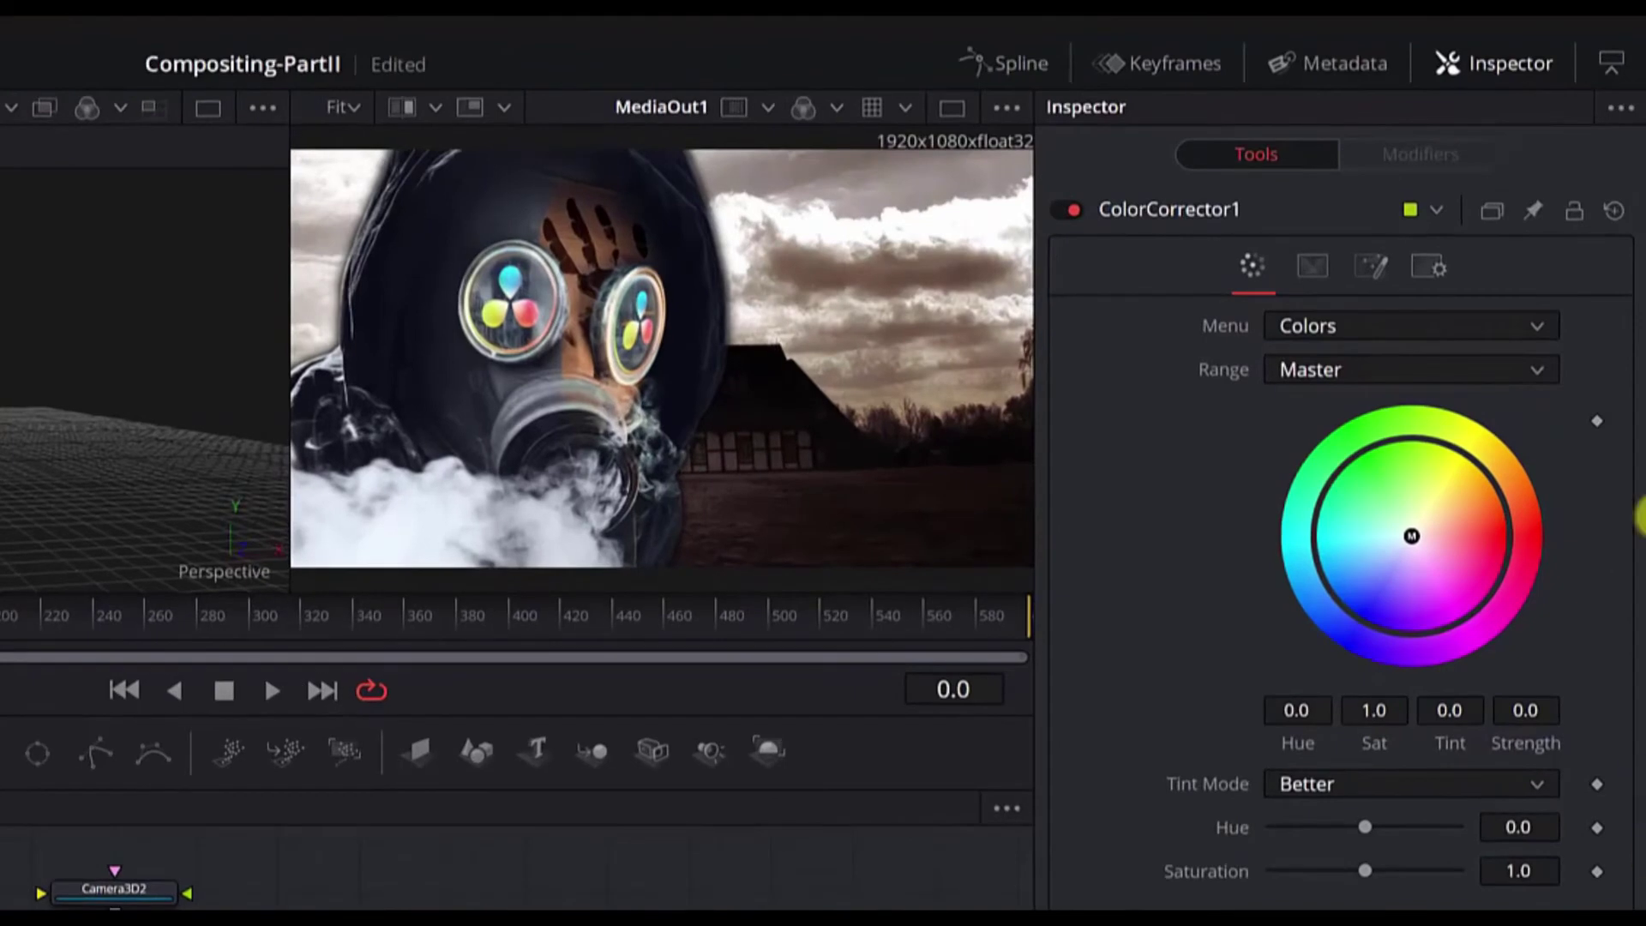
- Limit the correction to Midtones with Contrast 0.58, Gain 1.51 and Gamma 0.78
left_click(1372, 371)
left_click(1348, 470)
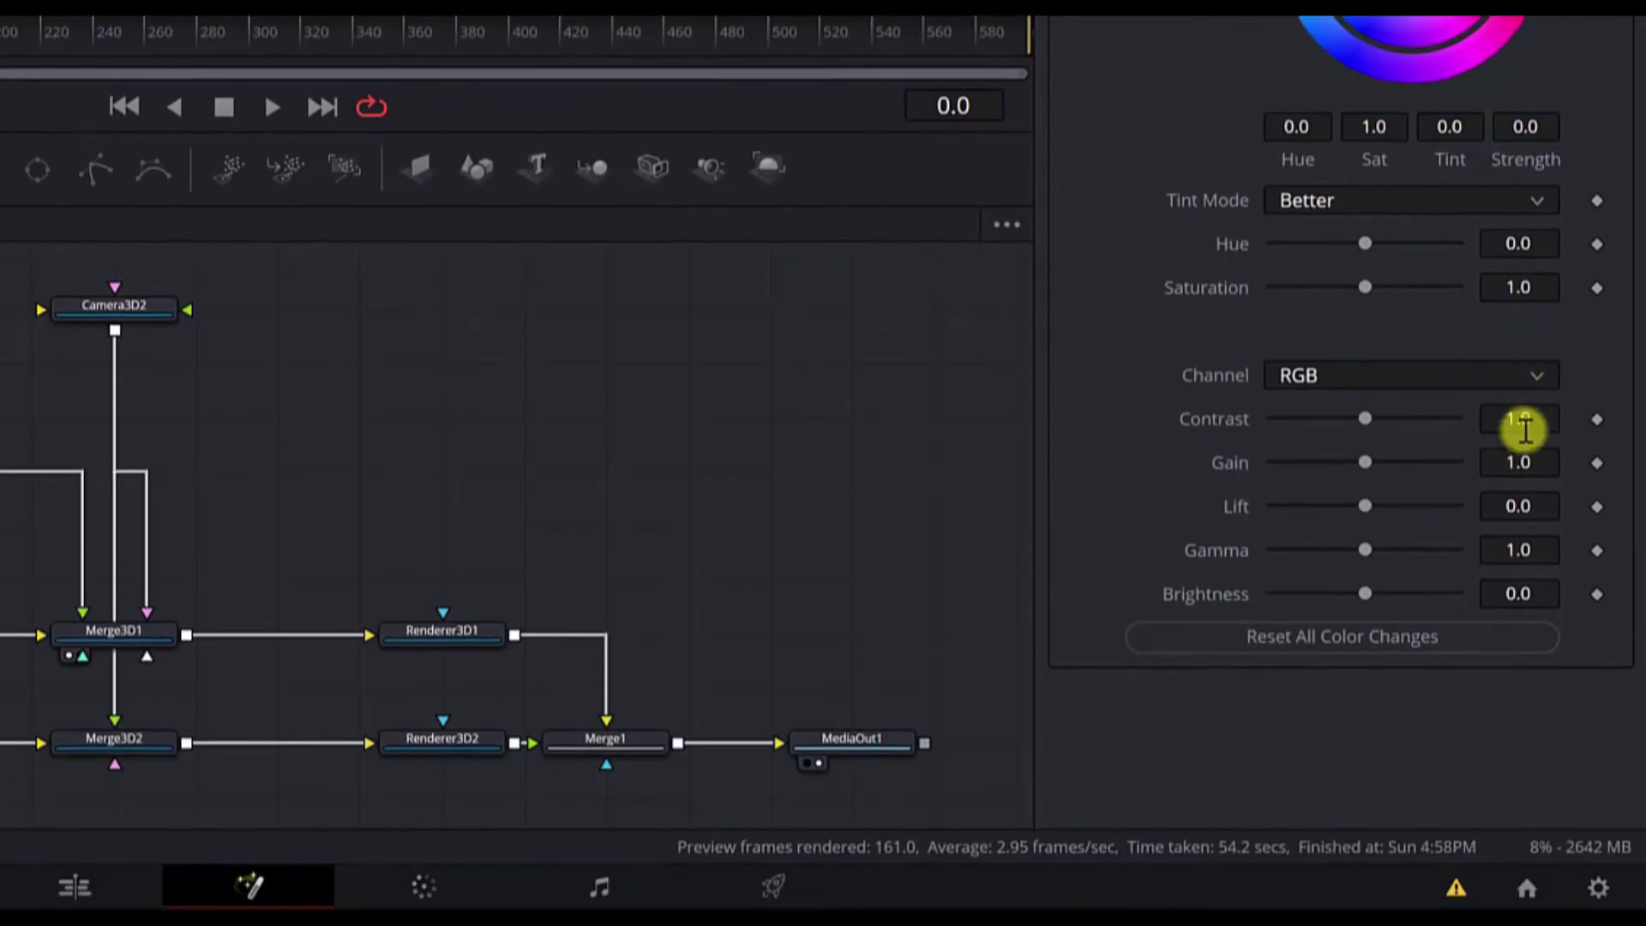
left_click(1523, 420)
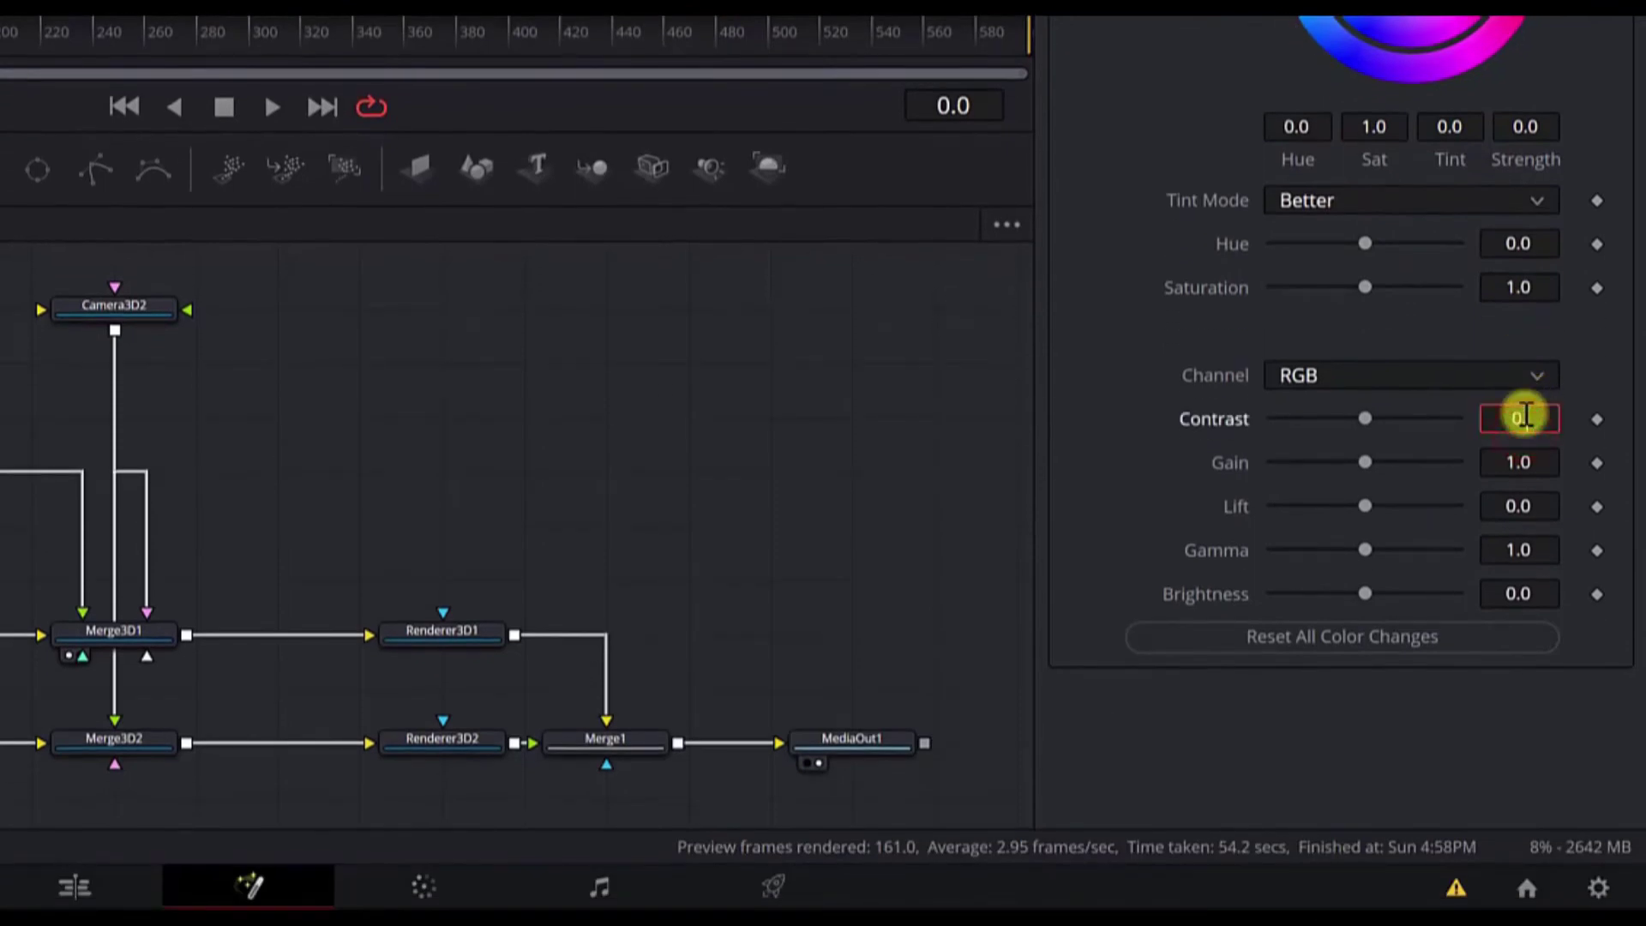
key("Tab")
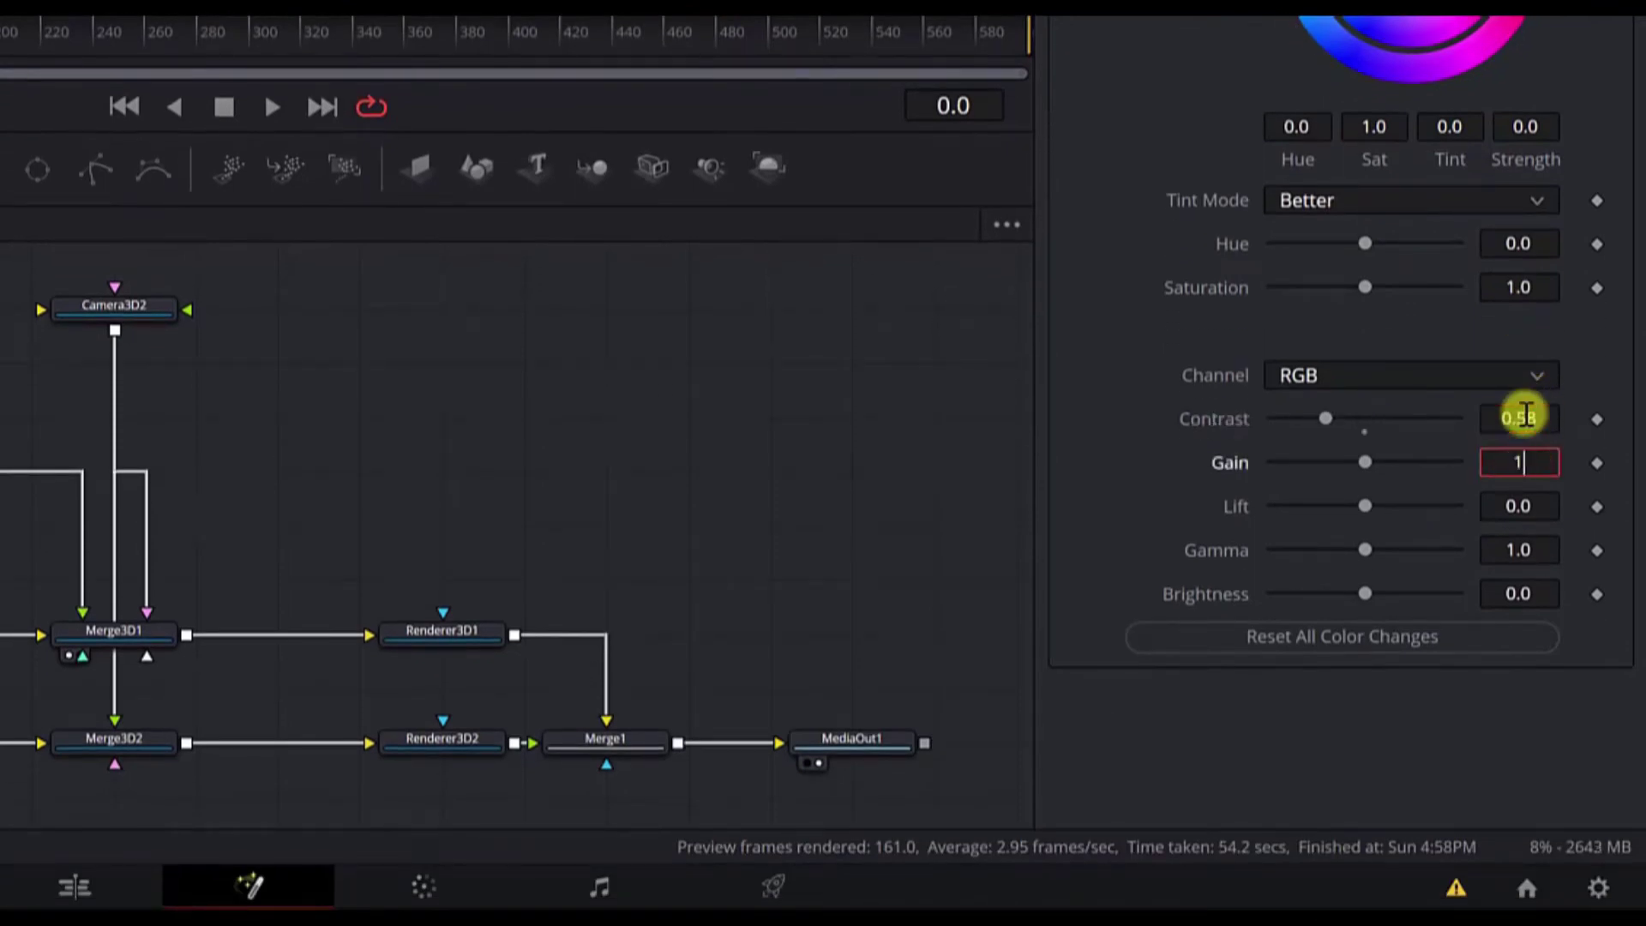
type("1.51")
key("Tab")
key("Tab")
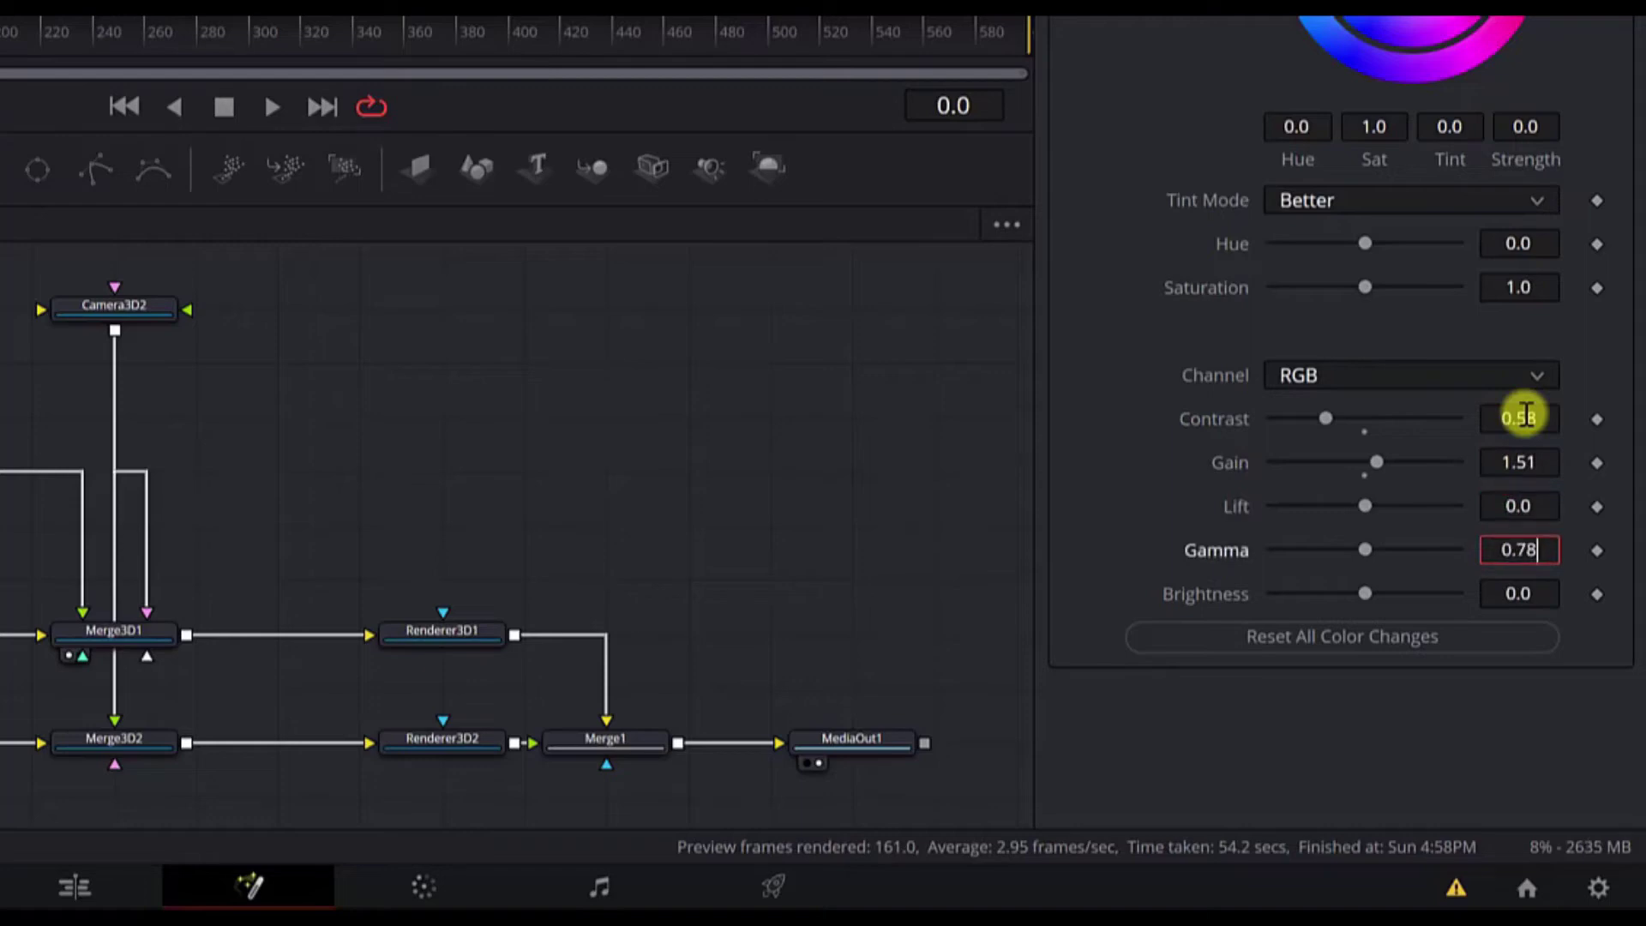
key("Tab")
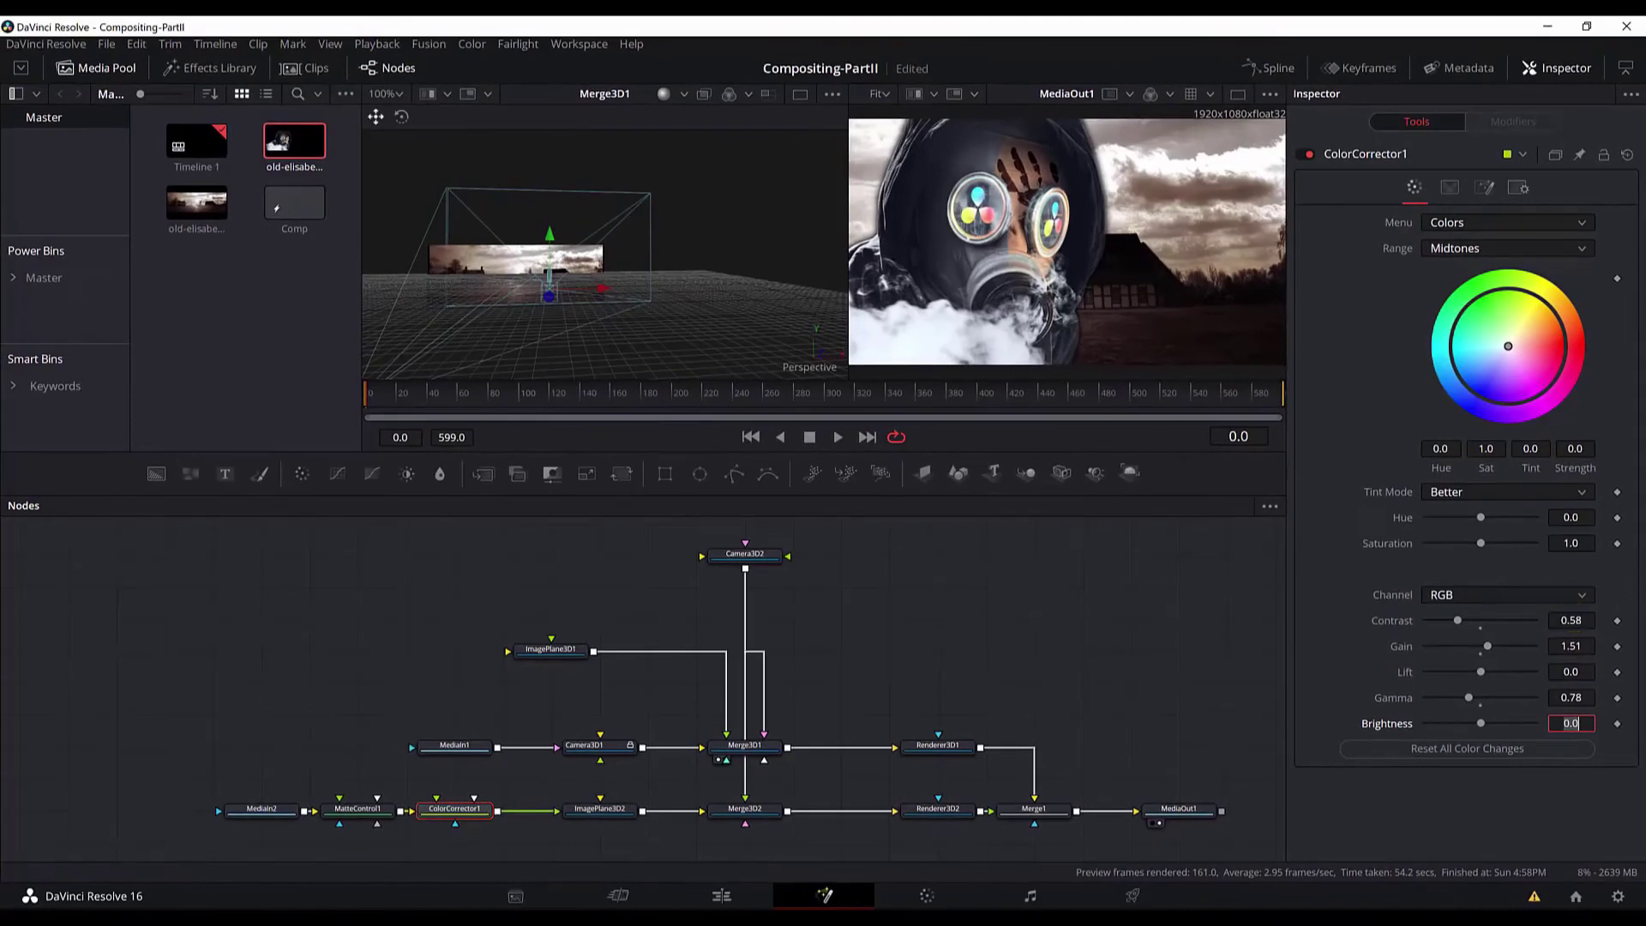
key("Return")
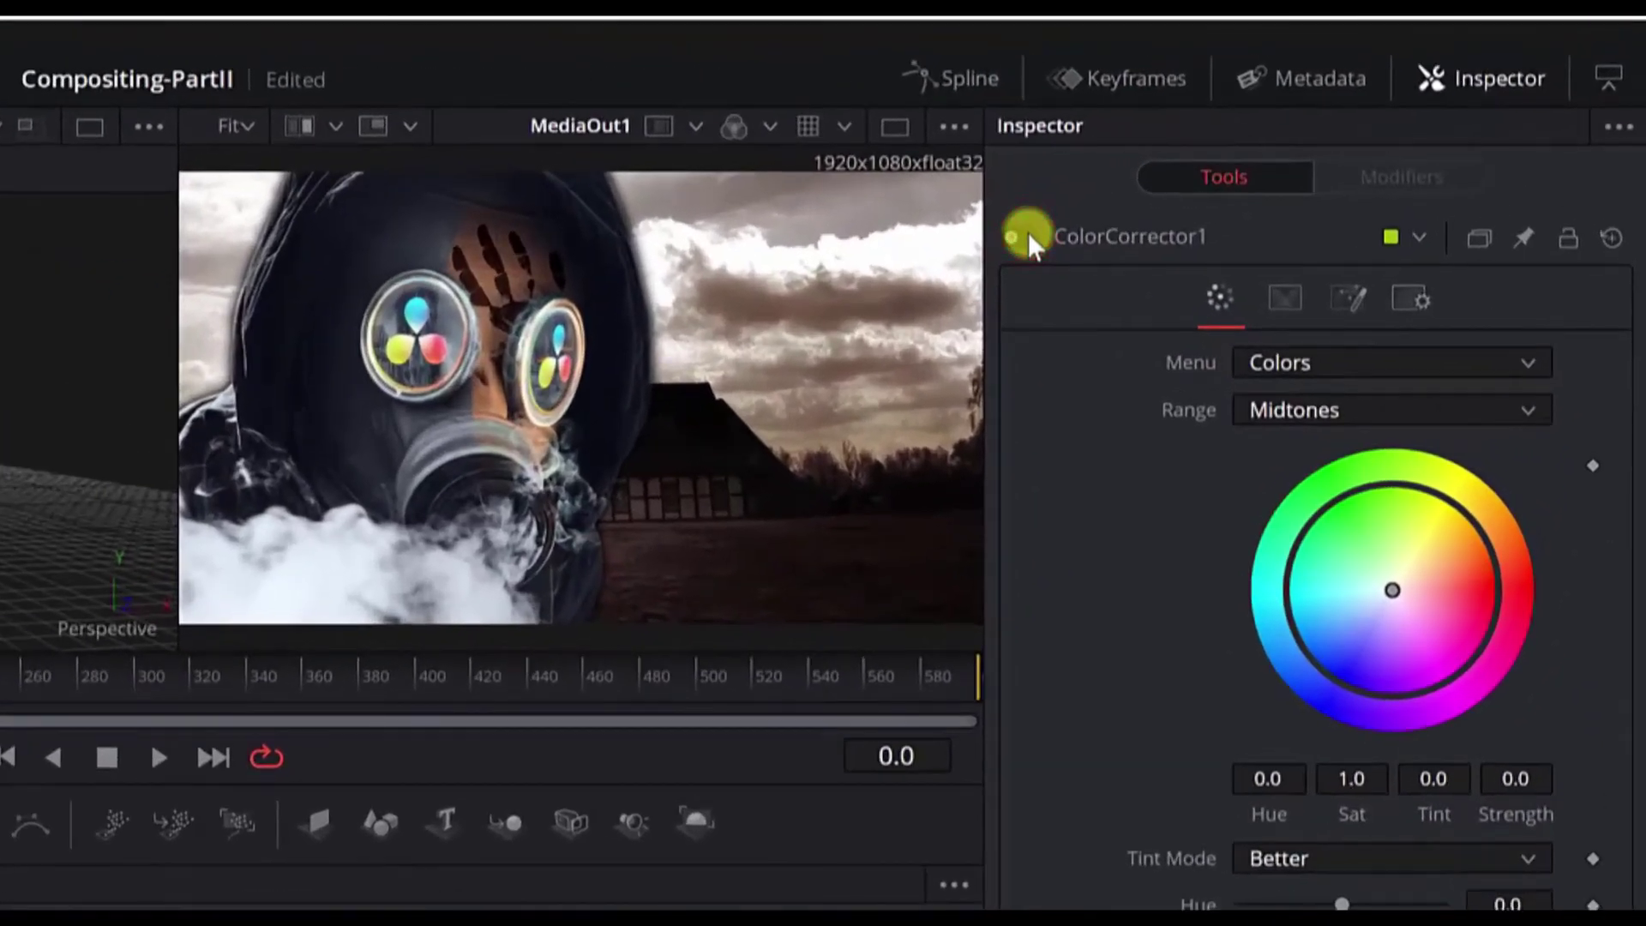
- Toggle ColorCorrector1 off and on to compare the graded figure in the viewer
left_click(1026, 231)
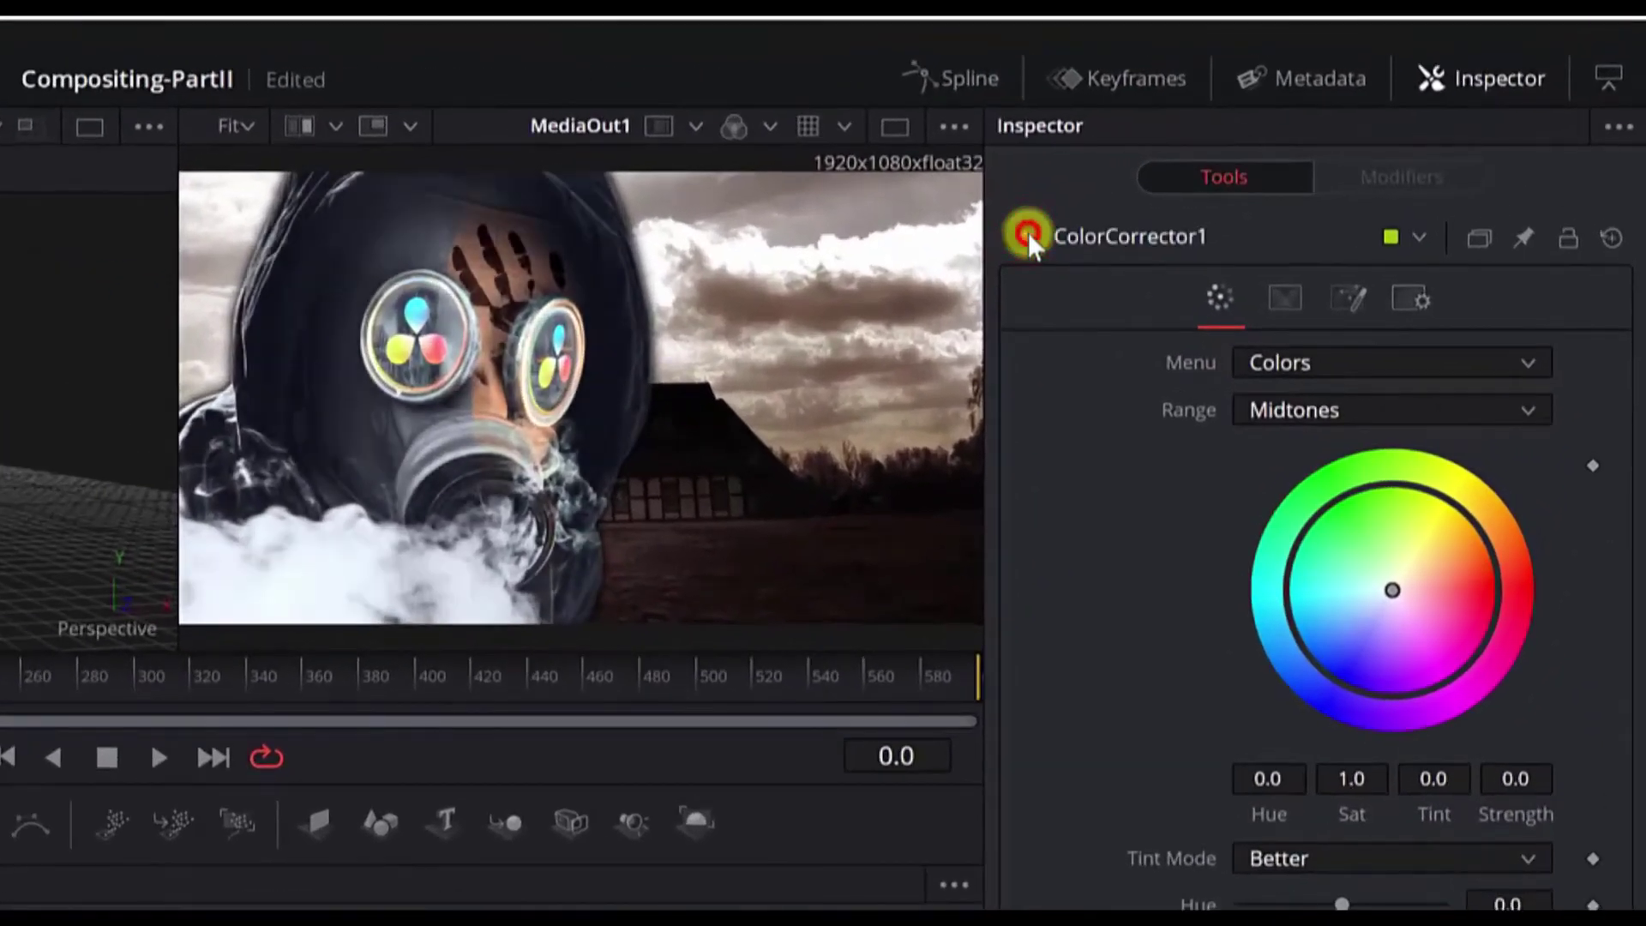
left_click(605, 370)
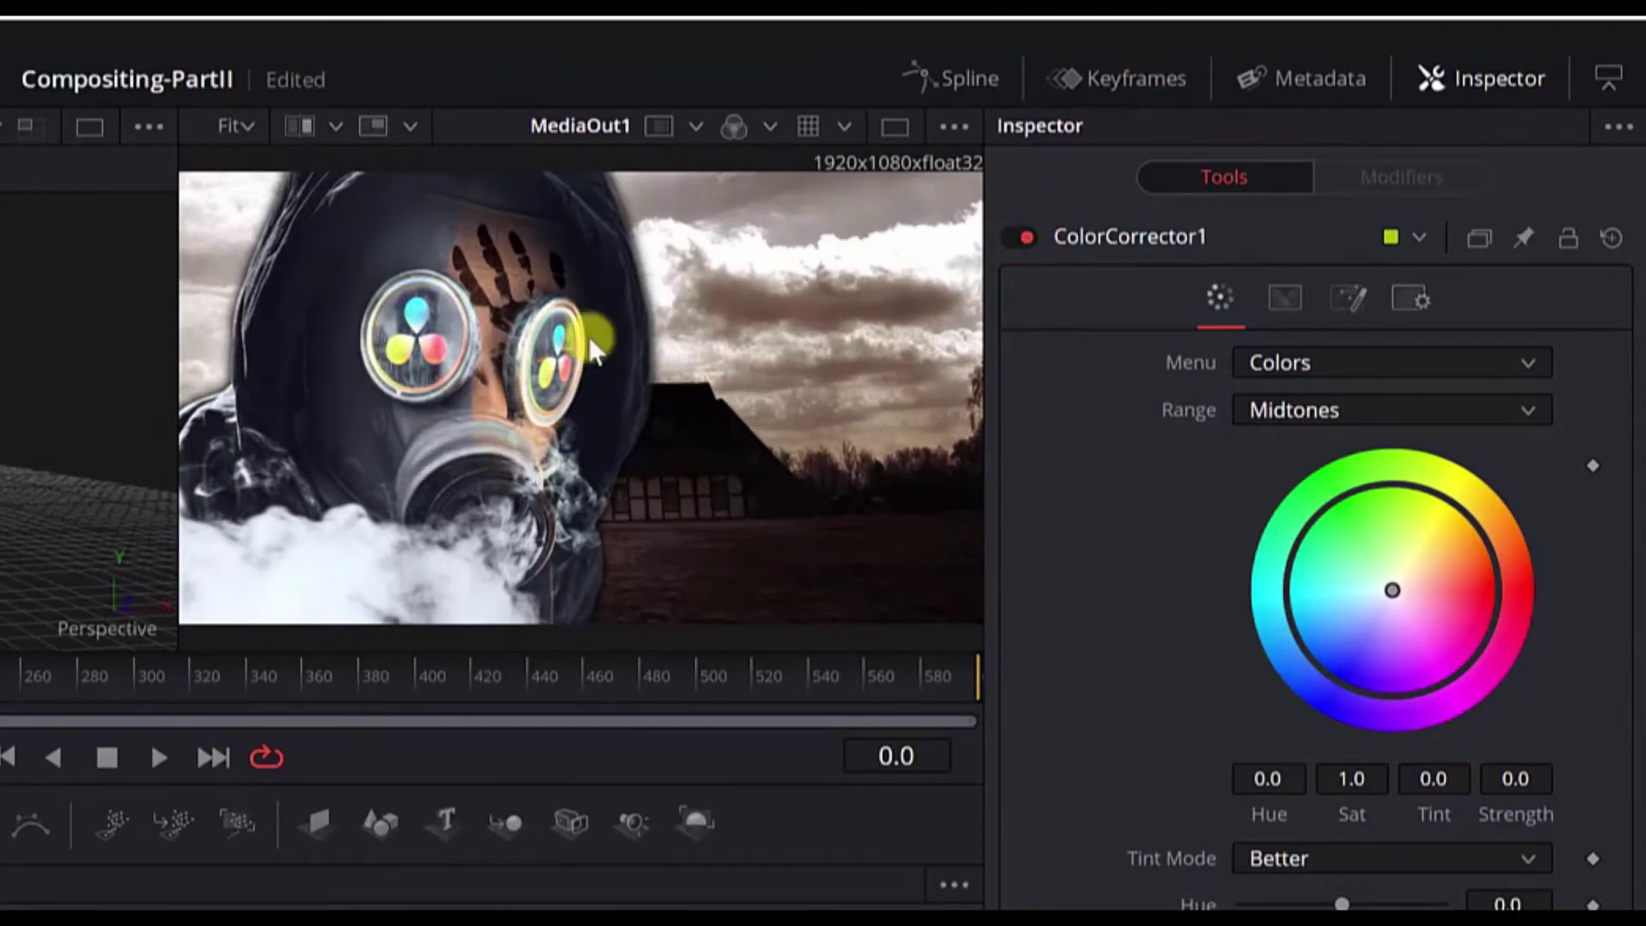
left_click(893, 129)
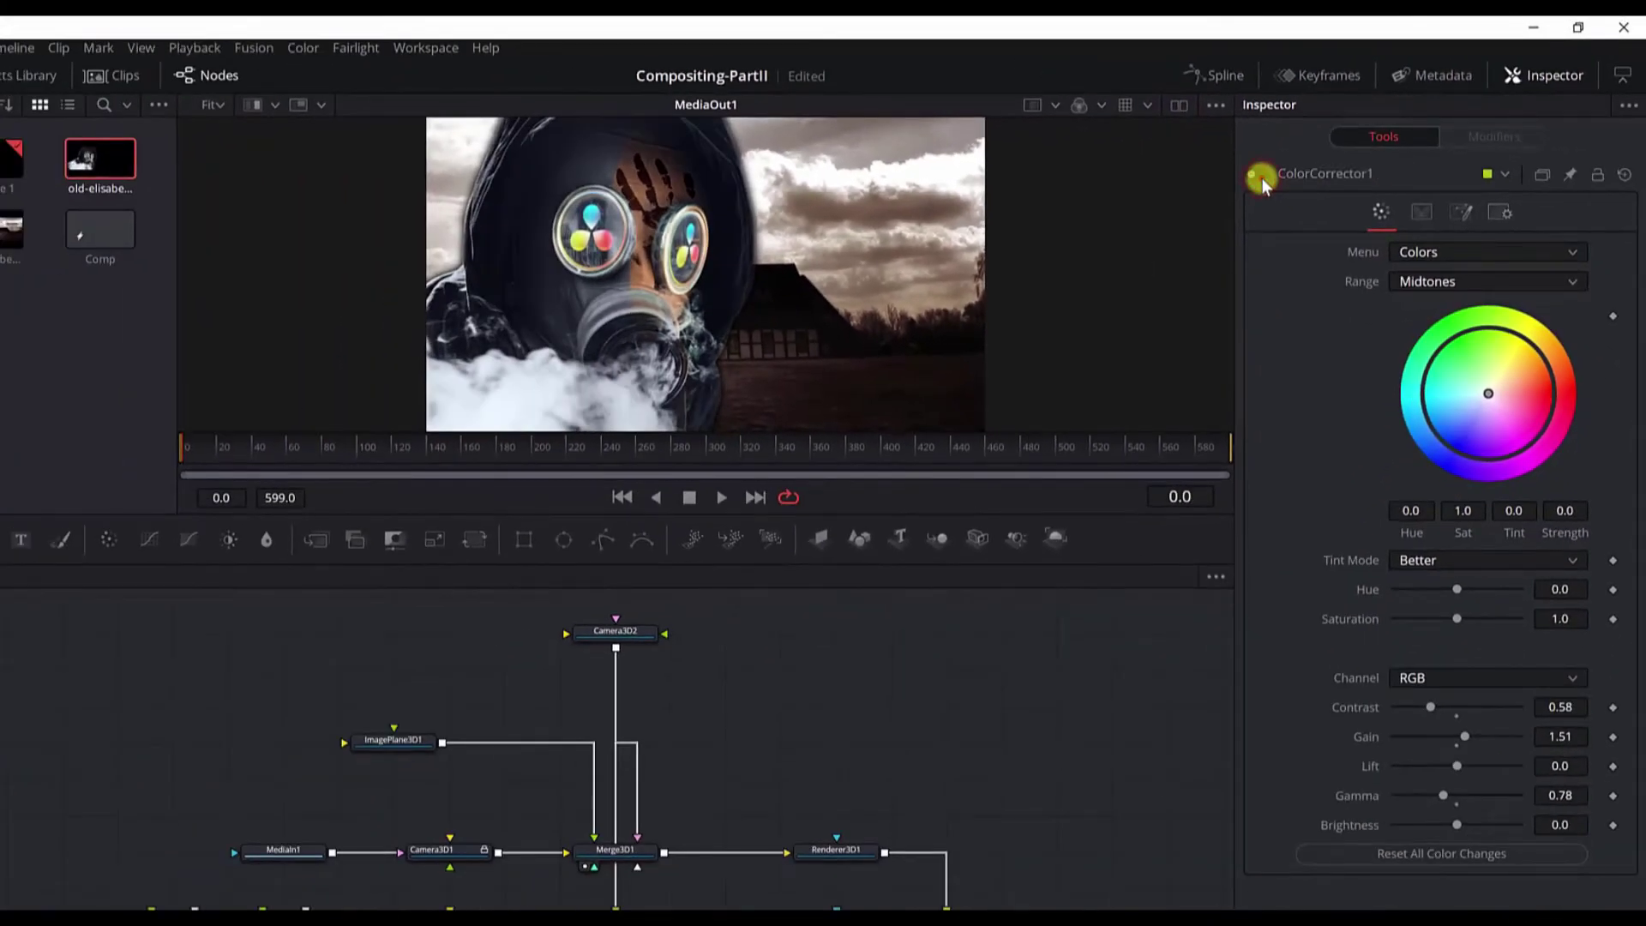
left_click(1260, 177)
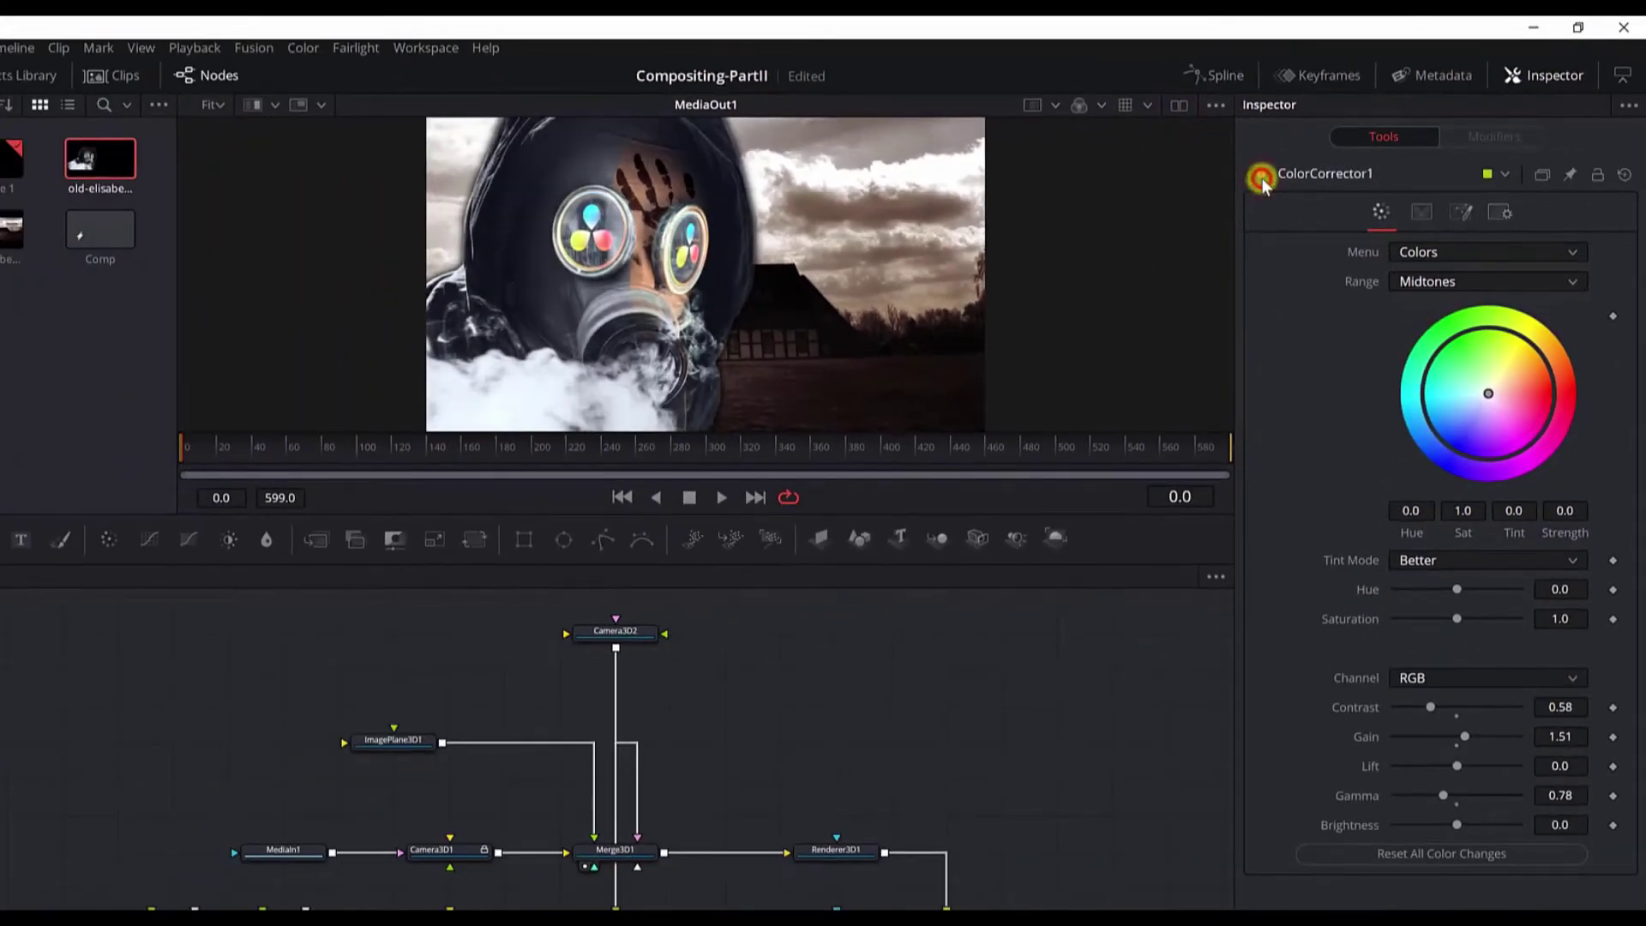
left_click(1260, 176)
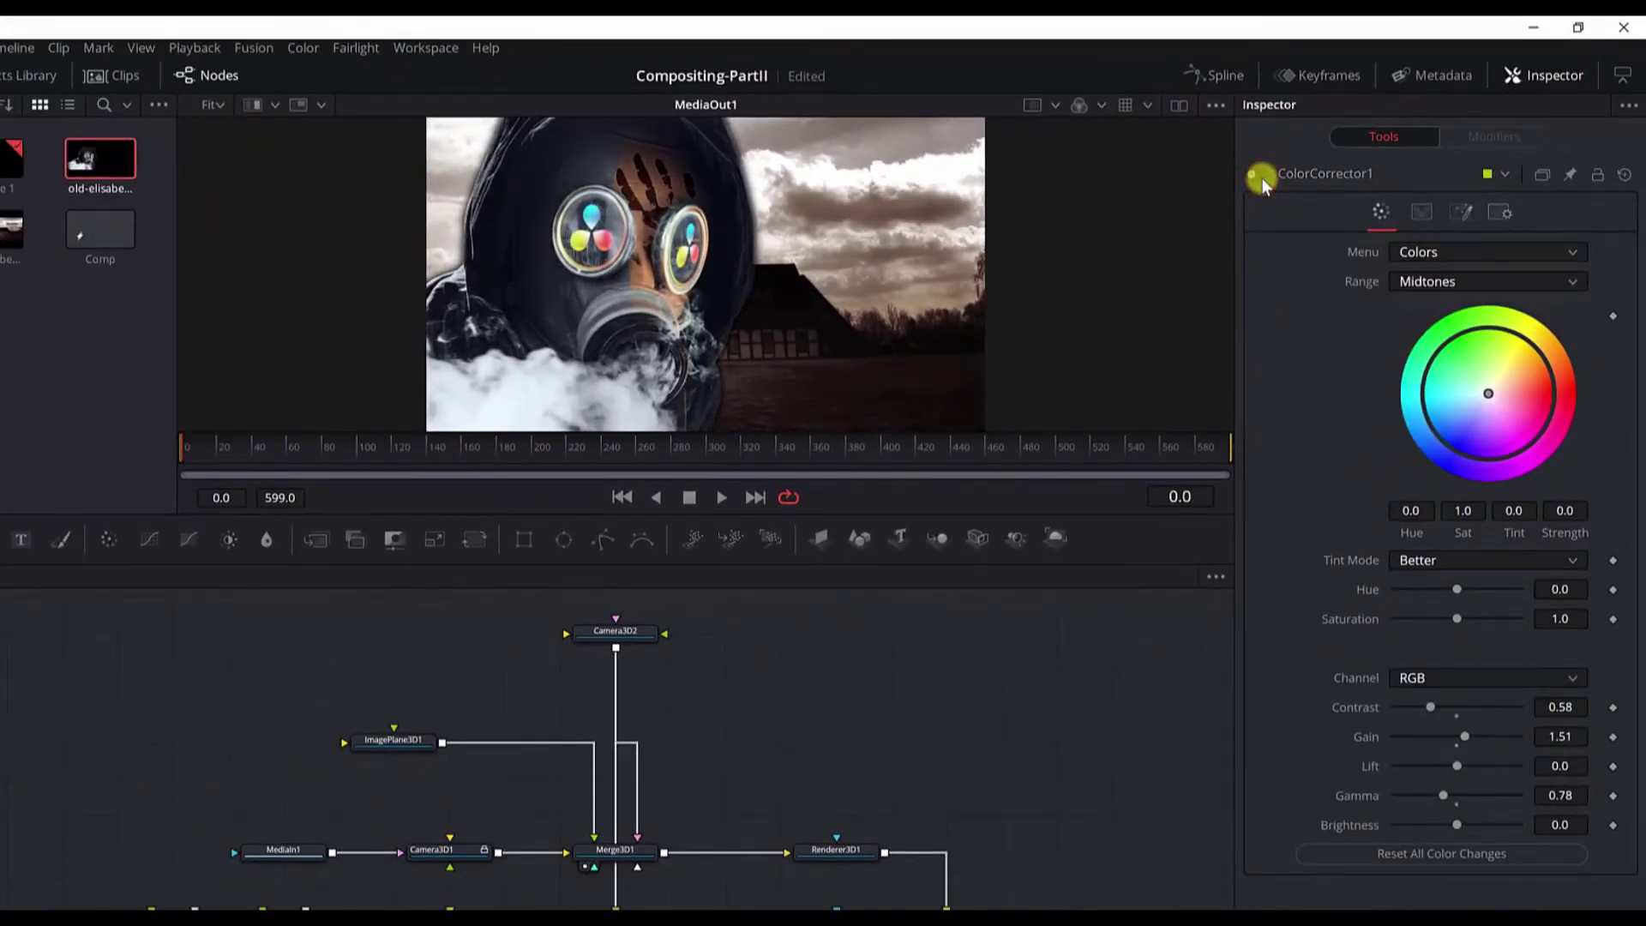
left_click(493, 792)
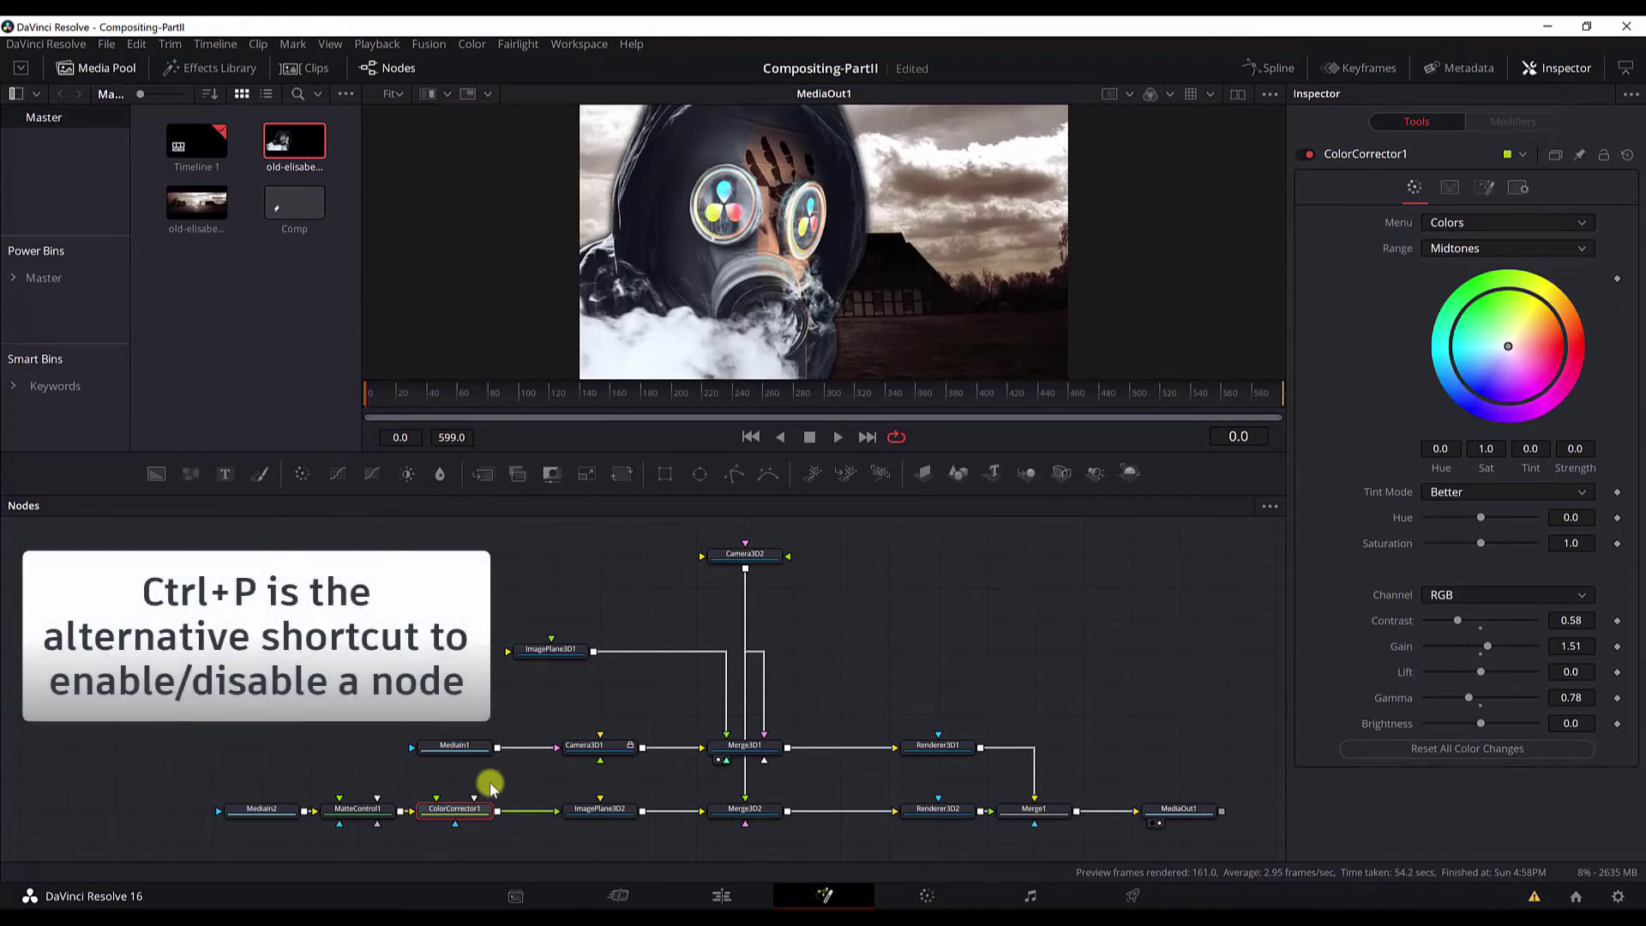
key("ctrl+p")
key("ctrl+p")
- Save the comp and push Camera3D2 forward to about Z -3.46
key("ctrl+s")
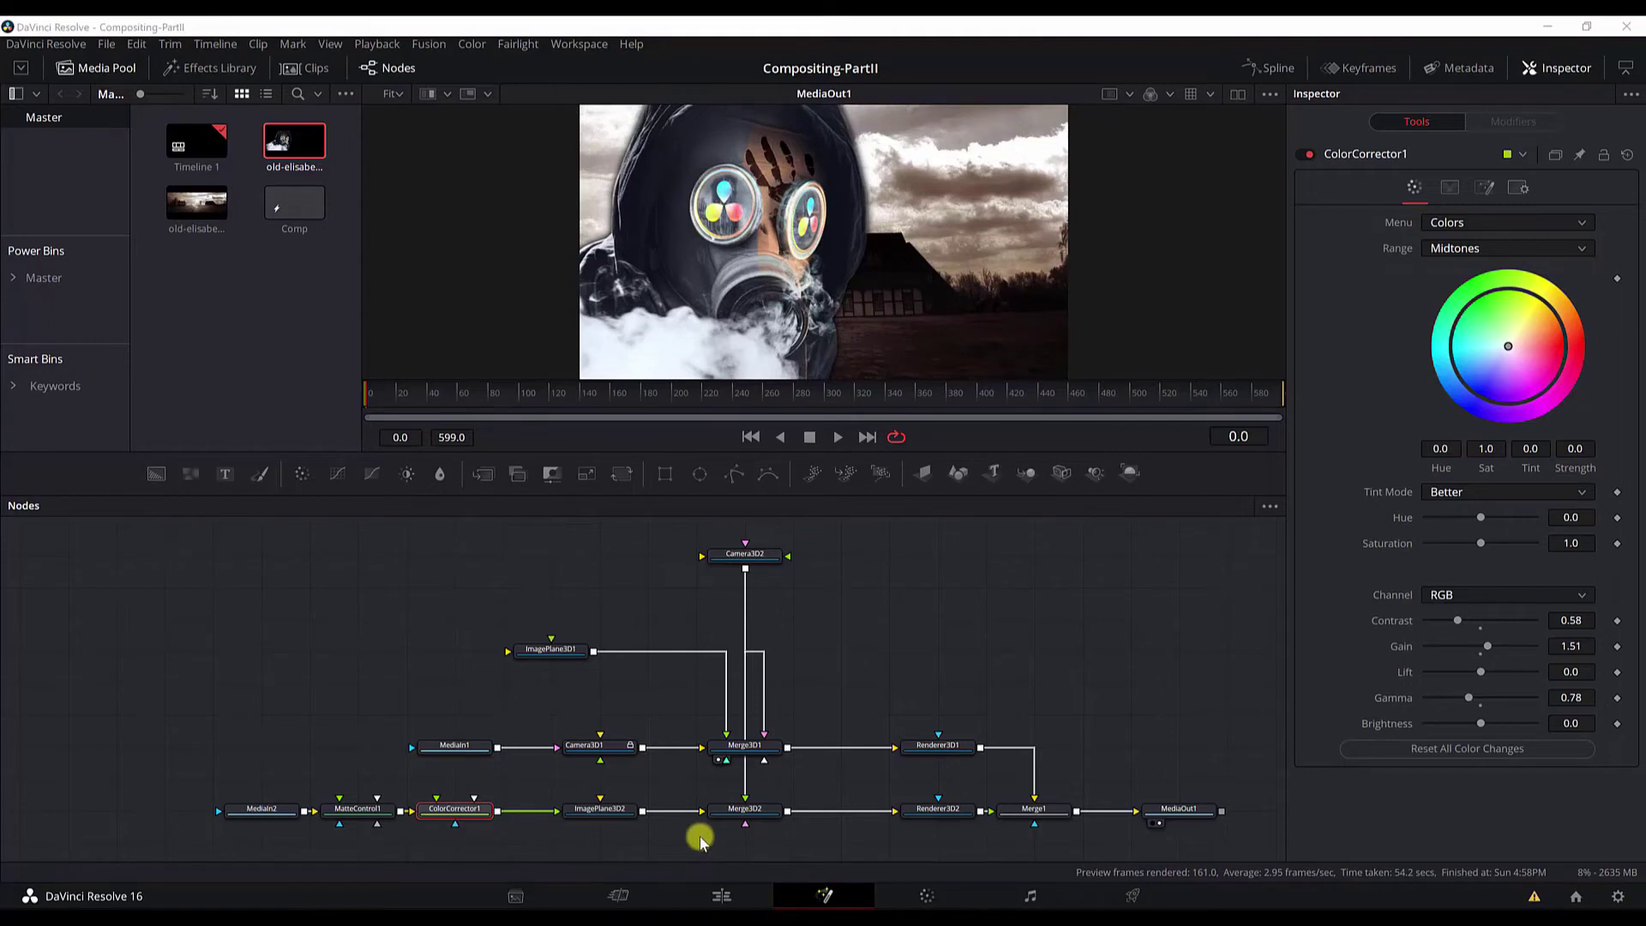
left_click(764, 556)
left_click_drag(1482, 295, 1481, 300)
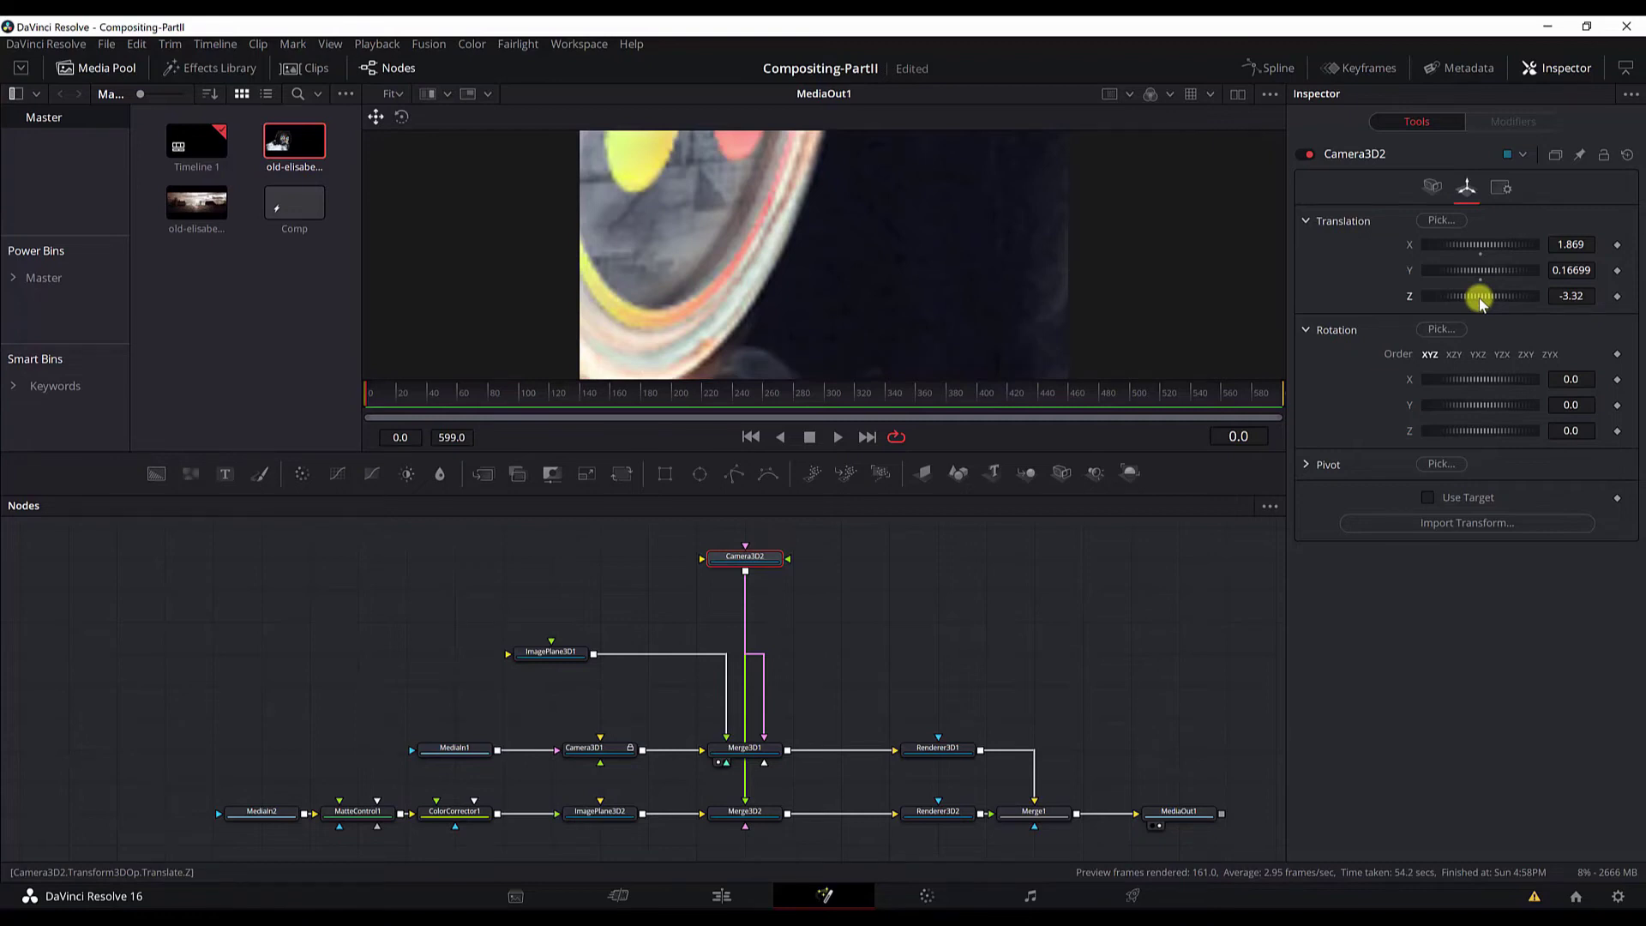
- Return Camera3D2 to its original Z depth and shift the gas-mask nodes left, selecting ImagePlane3D2
left_click_drag(1480, 300, 1352, 294)
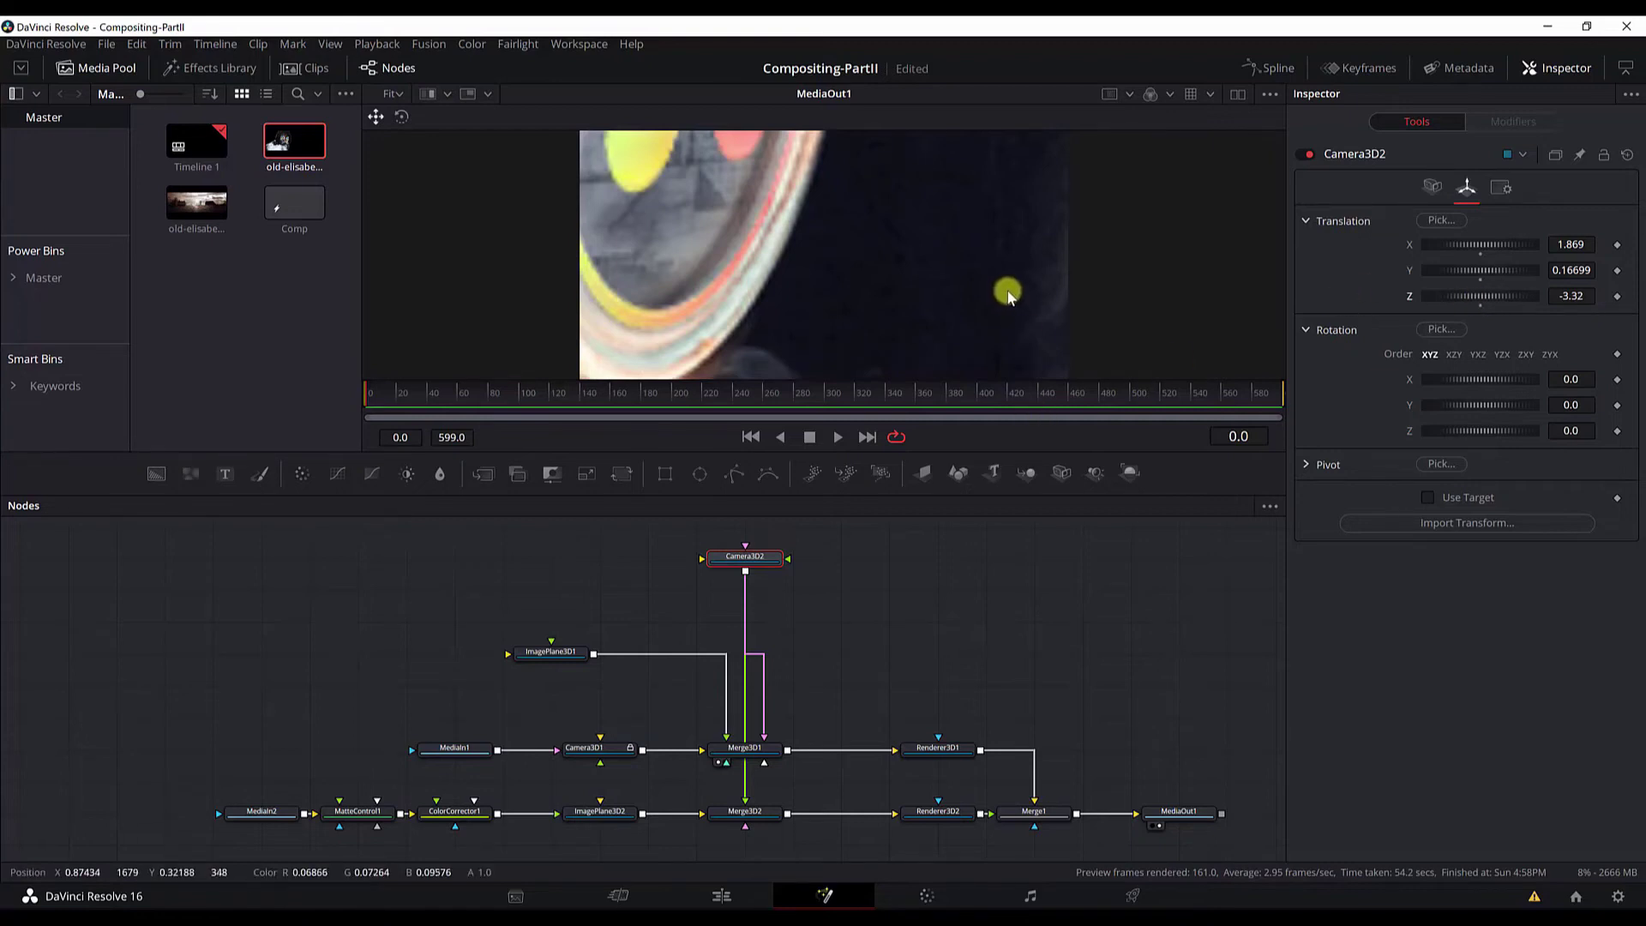
left_click_drag(660, 833, 291, 780)
scroll(313, 714, "down", 2)
left_click_drag(599, 732, 503, 735)
left_click(504, 735)
- Insert a Soft Clip after ImagePlane3D2 with Opaque Distance 1.339 and Transparent Distance 0.551
key("shift+space")
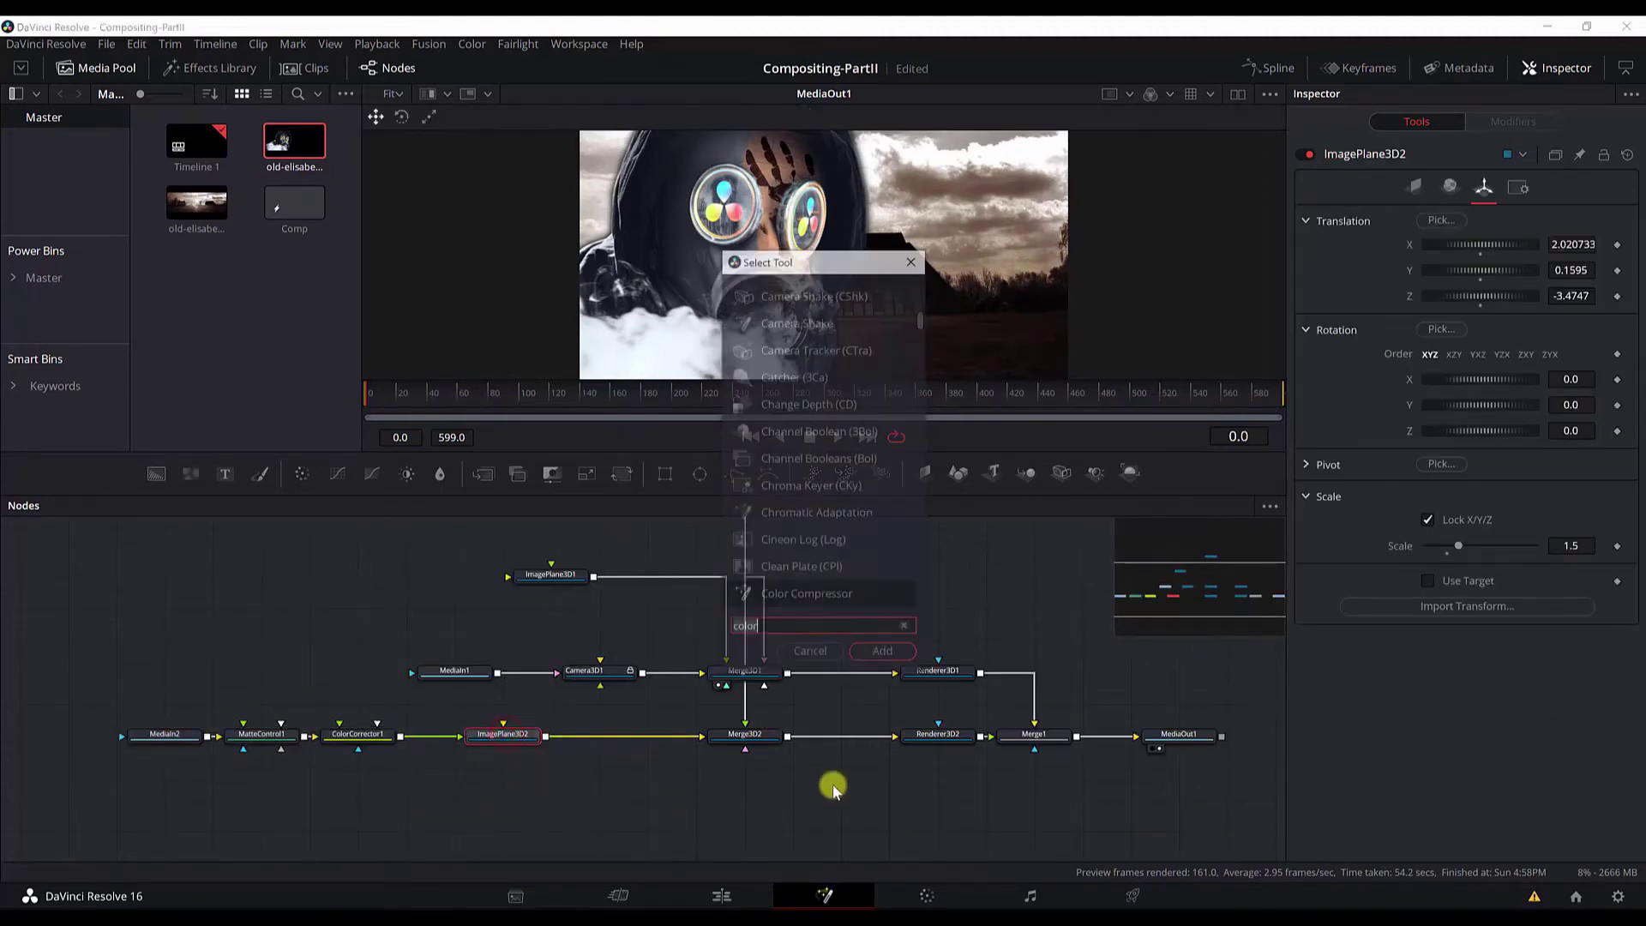
type("soft")
key("Return")
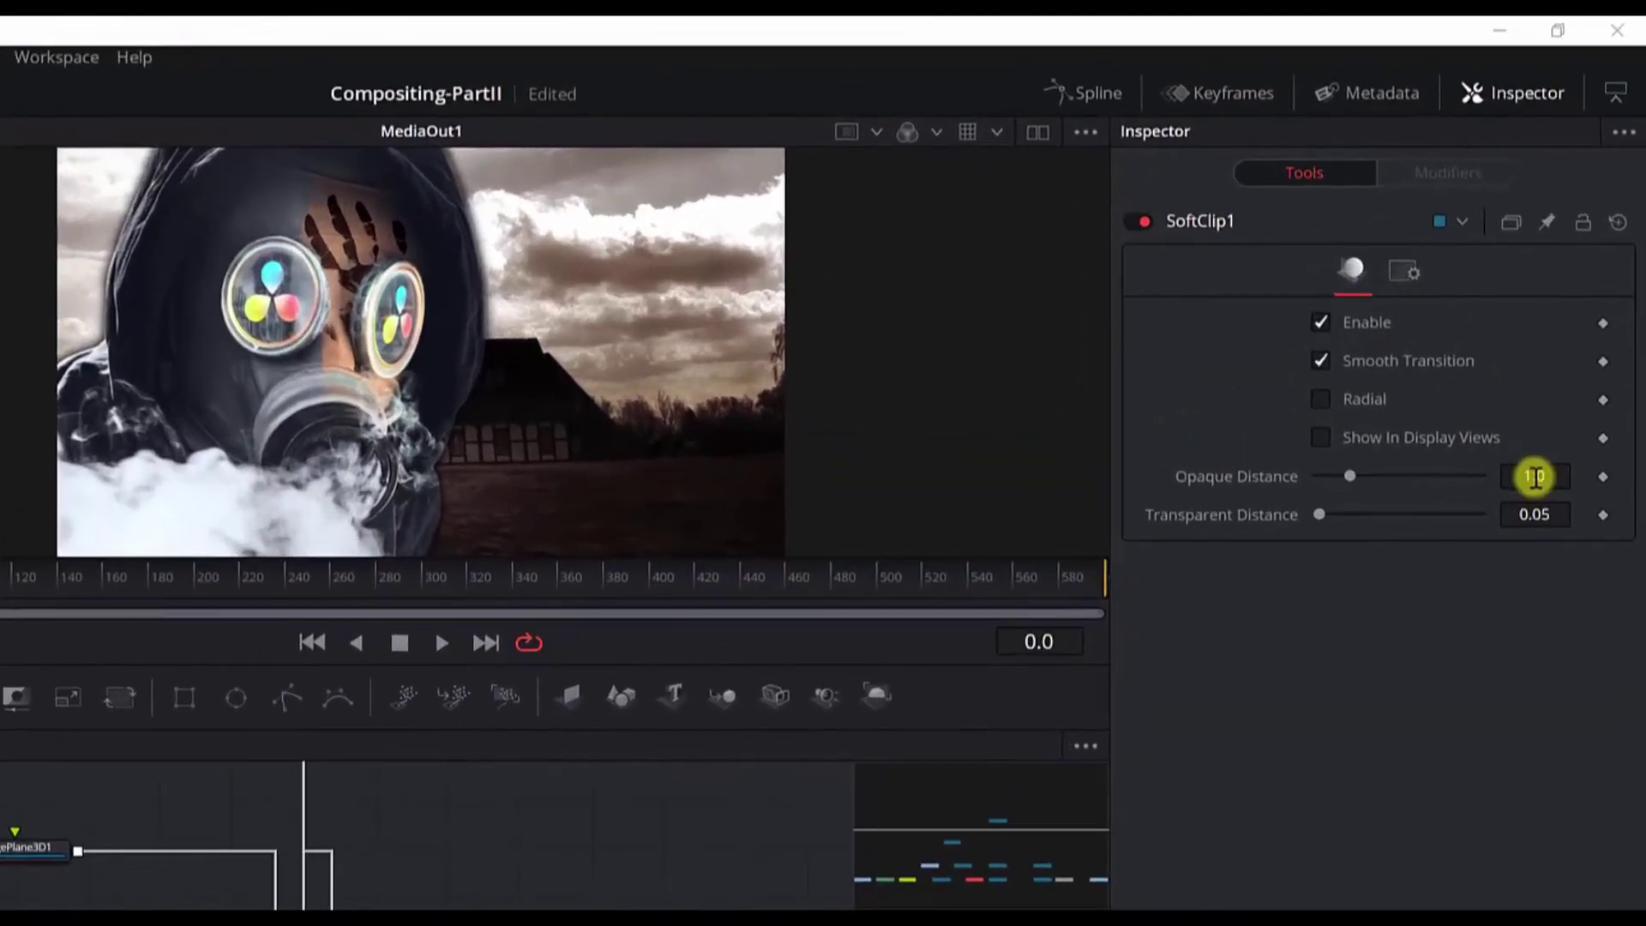
left_click(1570, 327)
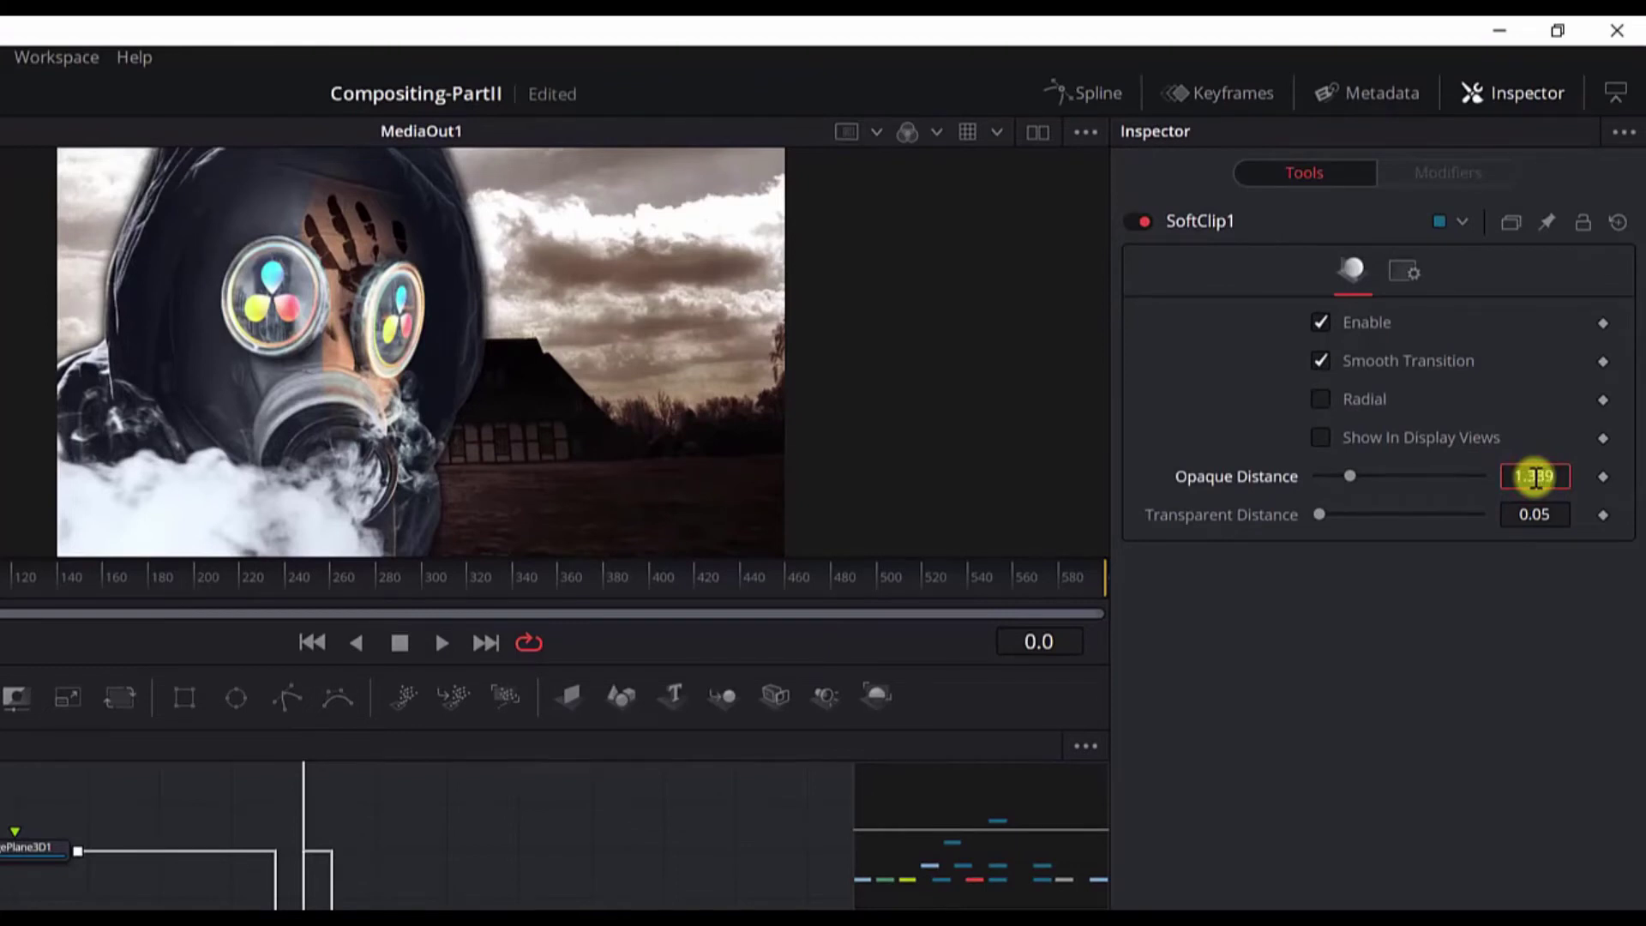
key("Tab")
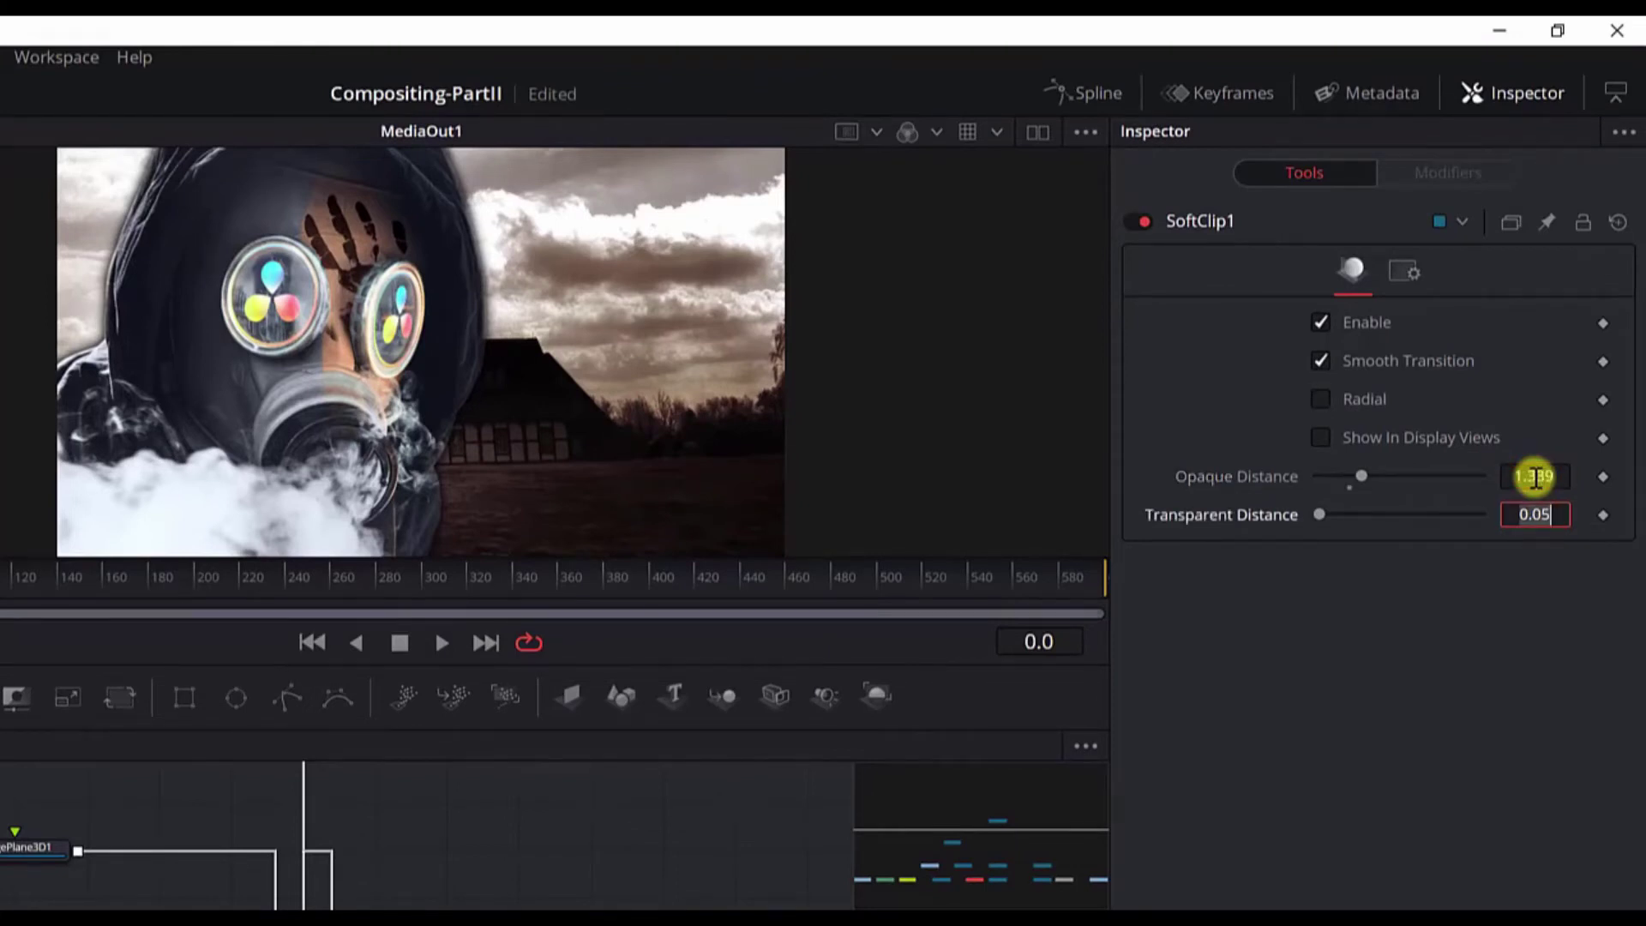
type("0.551")
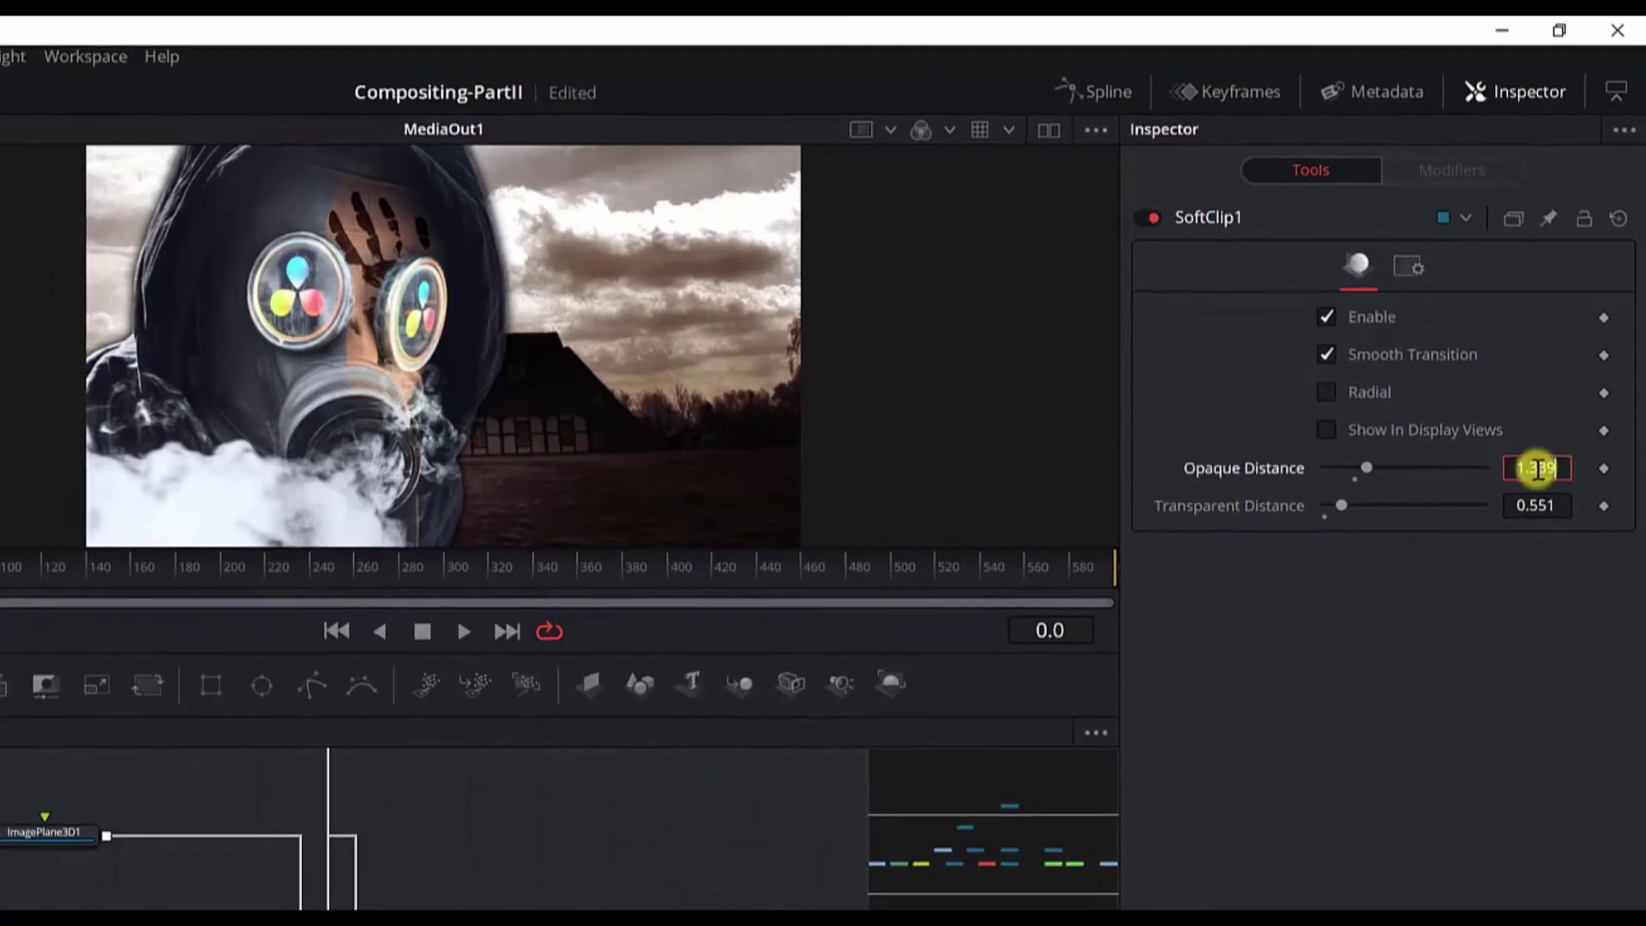
key("Tab")
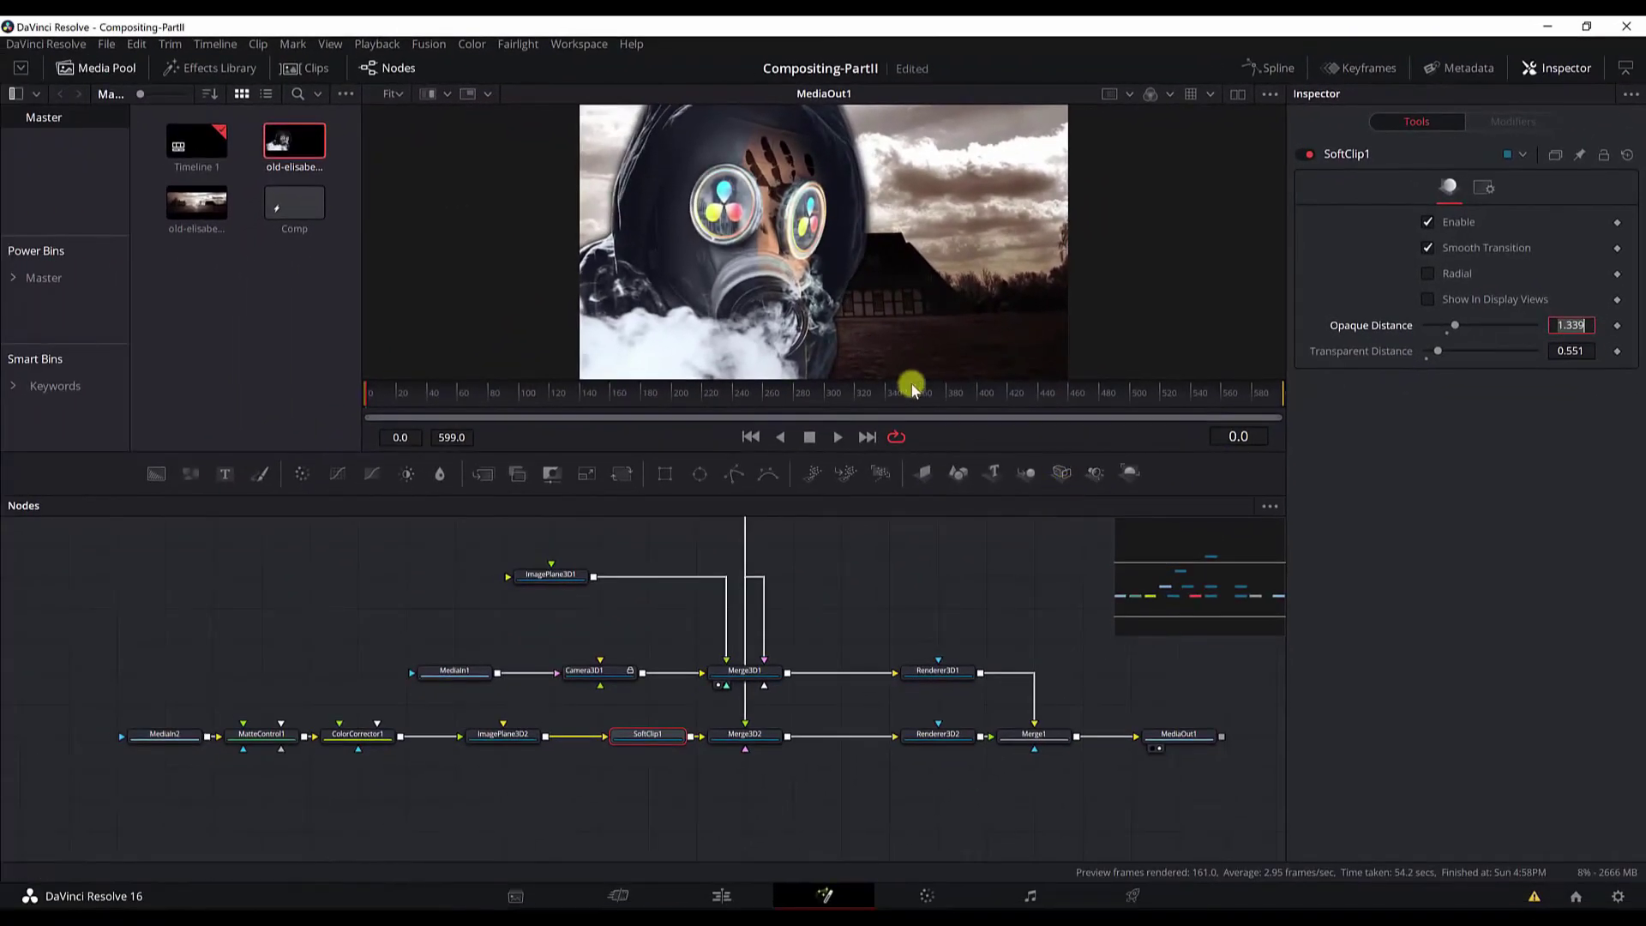
scroll(783, 588, "up", 3)
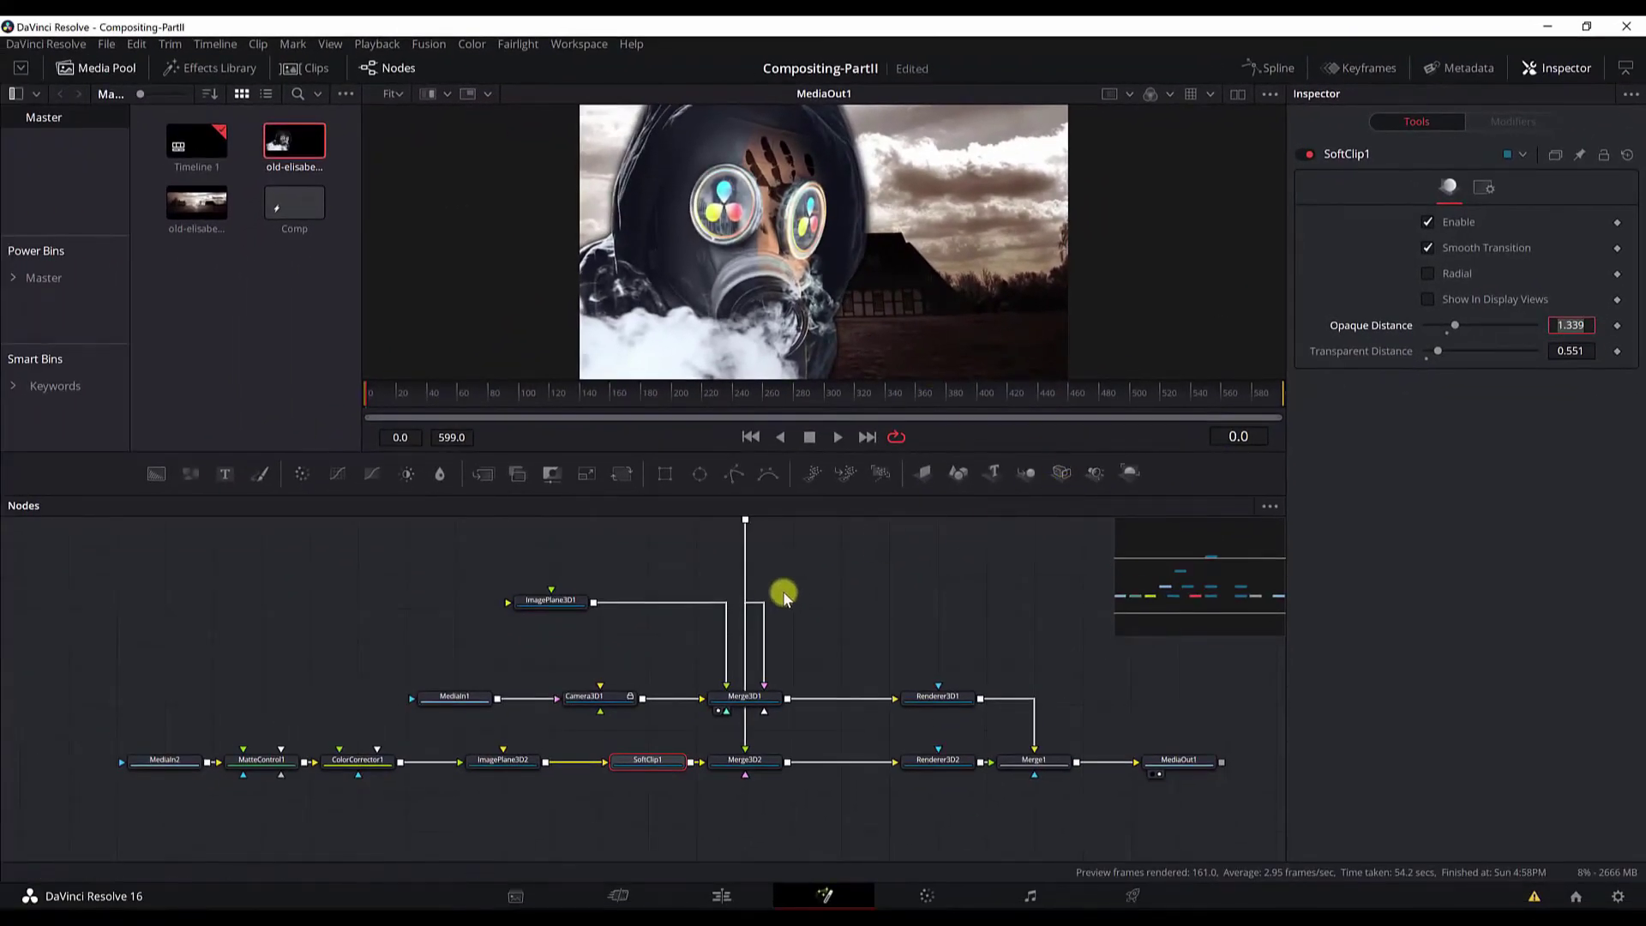
left_click(759, 558)
- Compare the figure with SoftClip1 bypassed and enabled while moving Camera3D2, settling at Z -1.87
left_click_drag(1469, 295, 1467, 305)
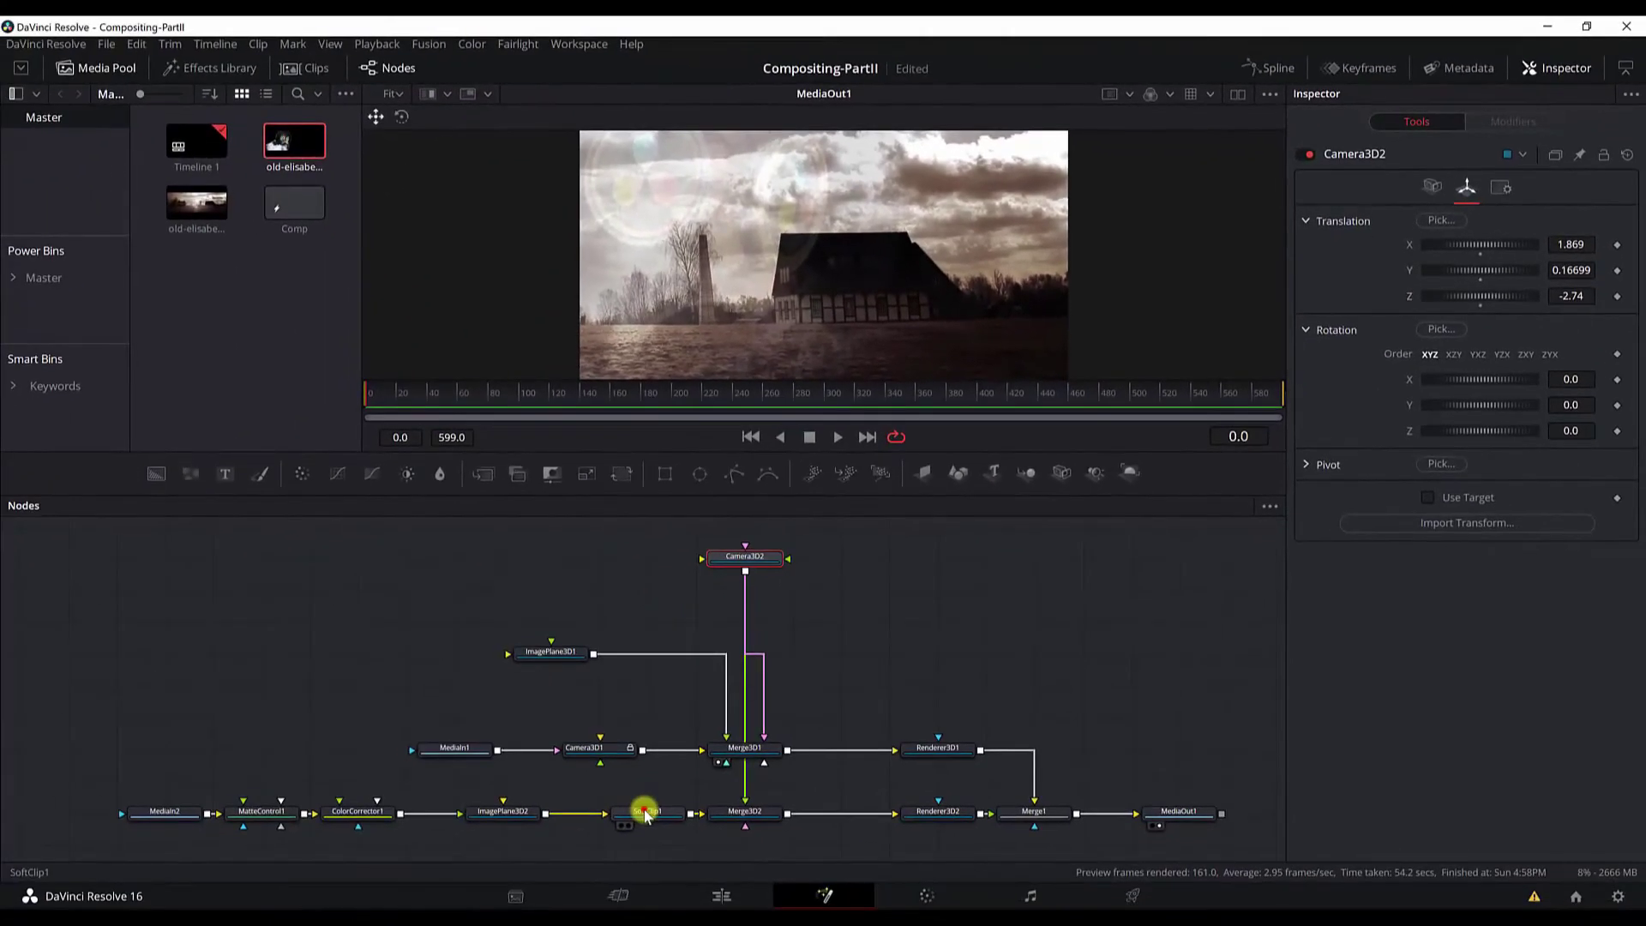
left_click(107, 925)
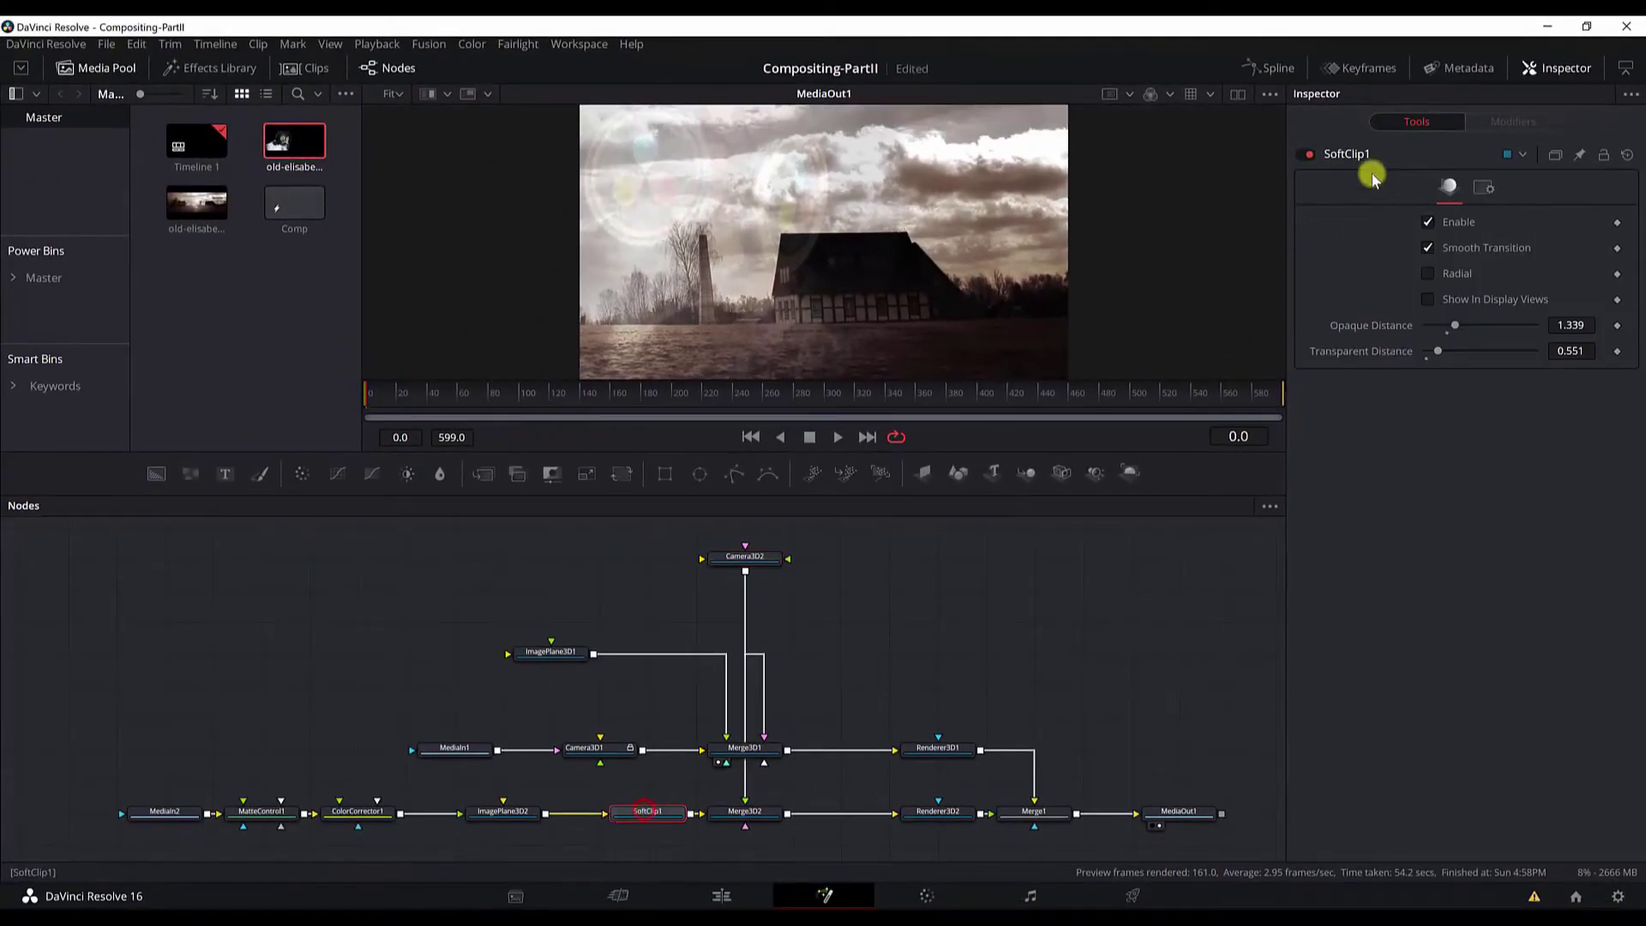
left_click(1308, 155)
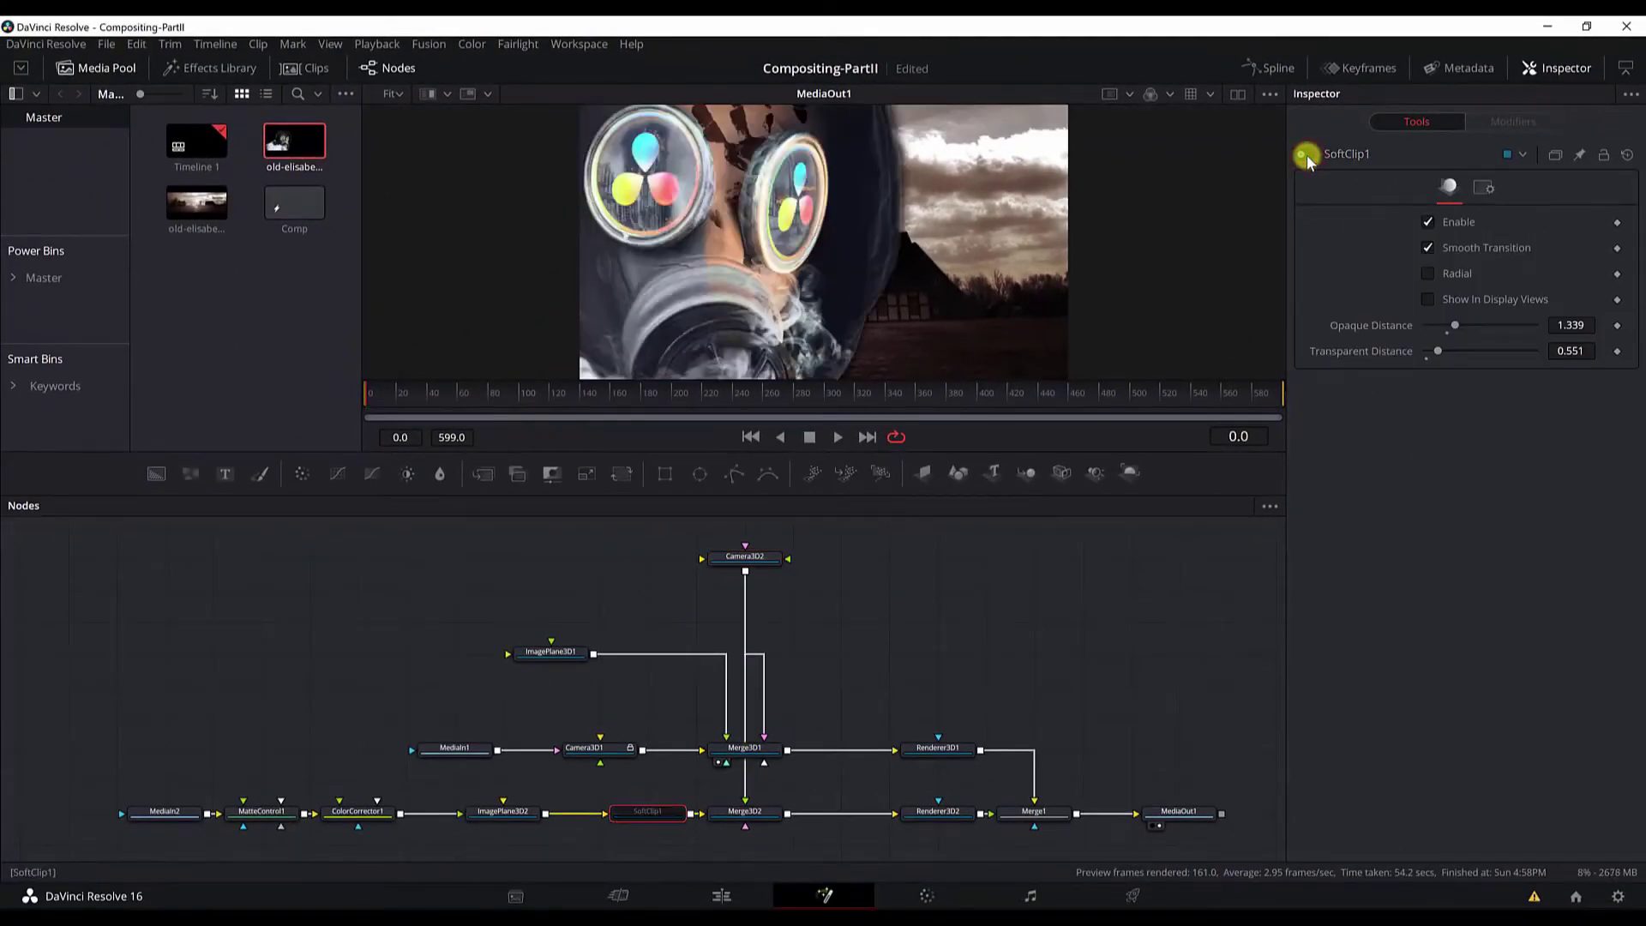
left_click(744, 556)
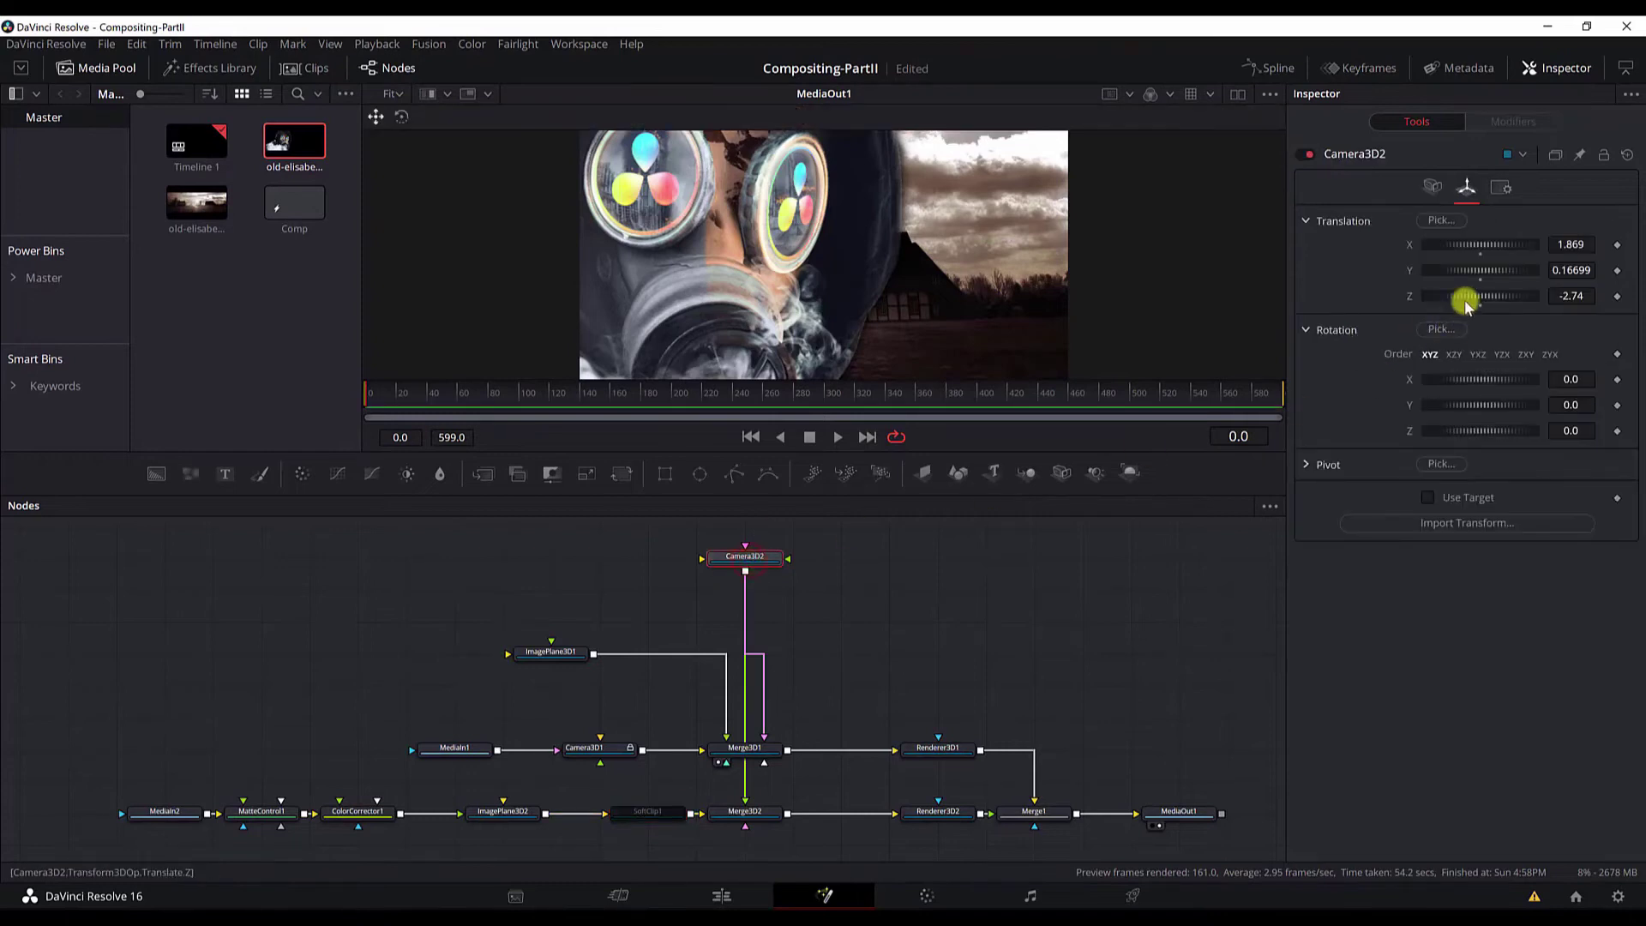
left_click_drag(1465, 302, 1458, 301)
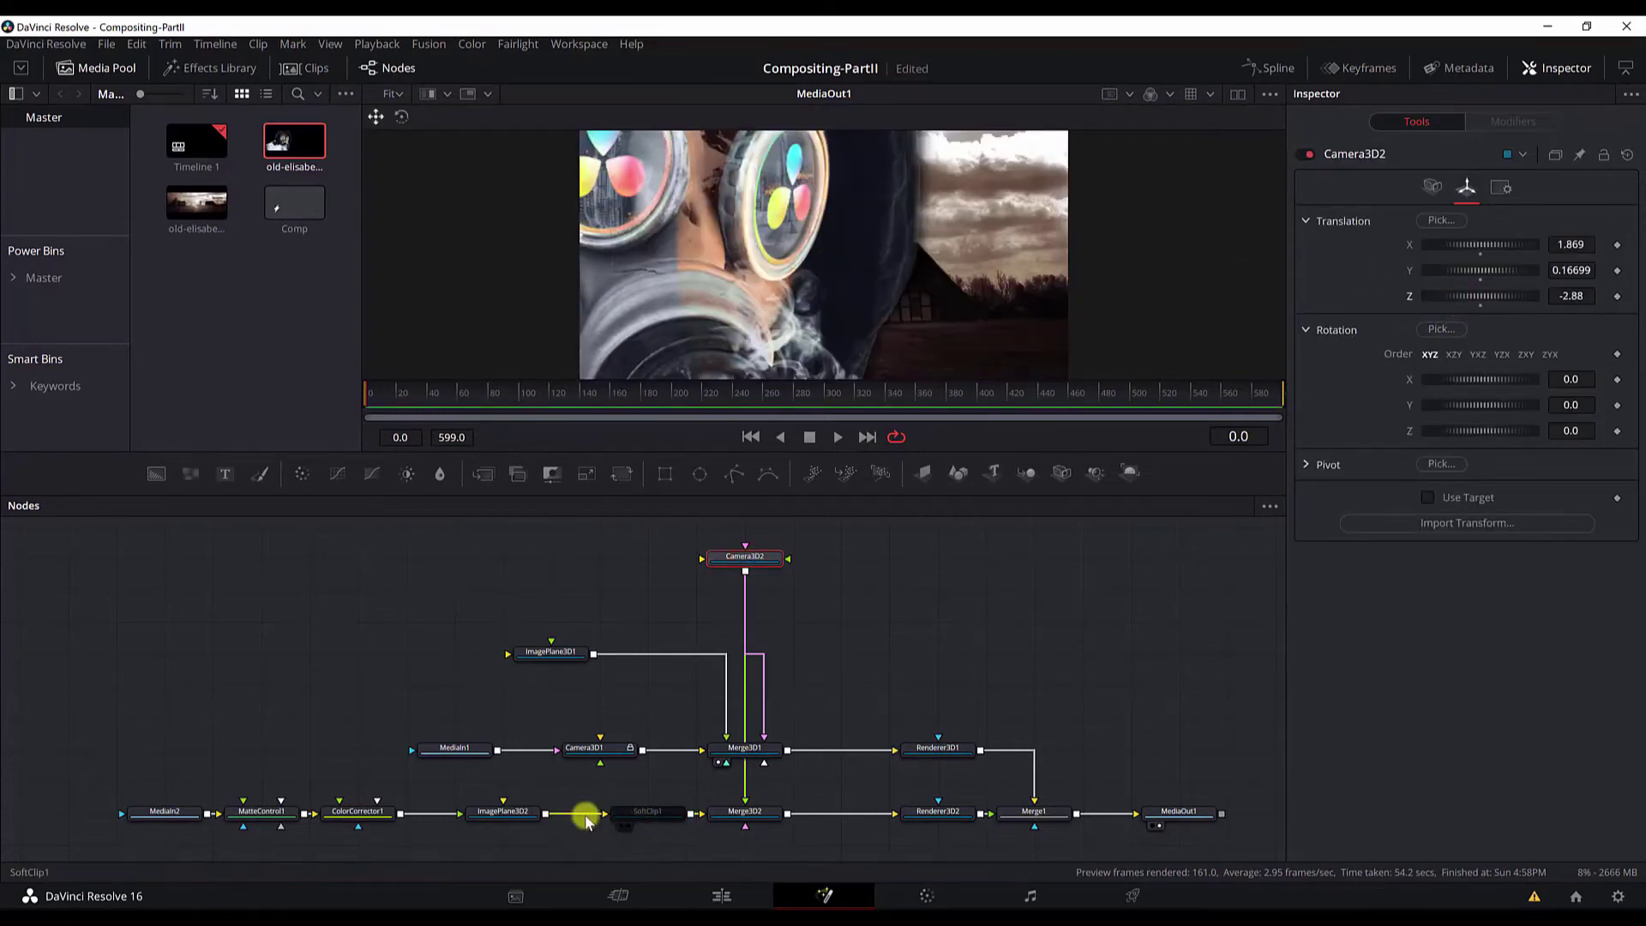
left_click(669, 810)
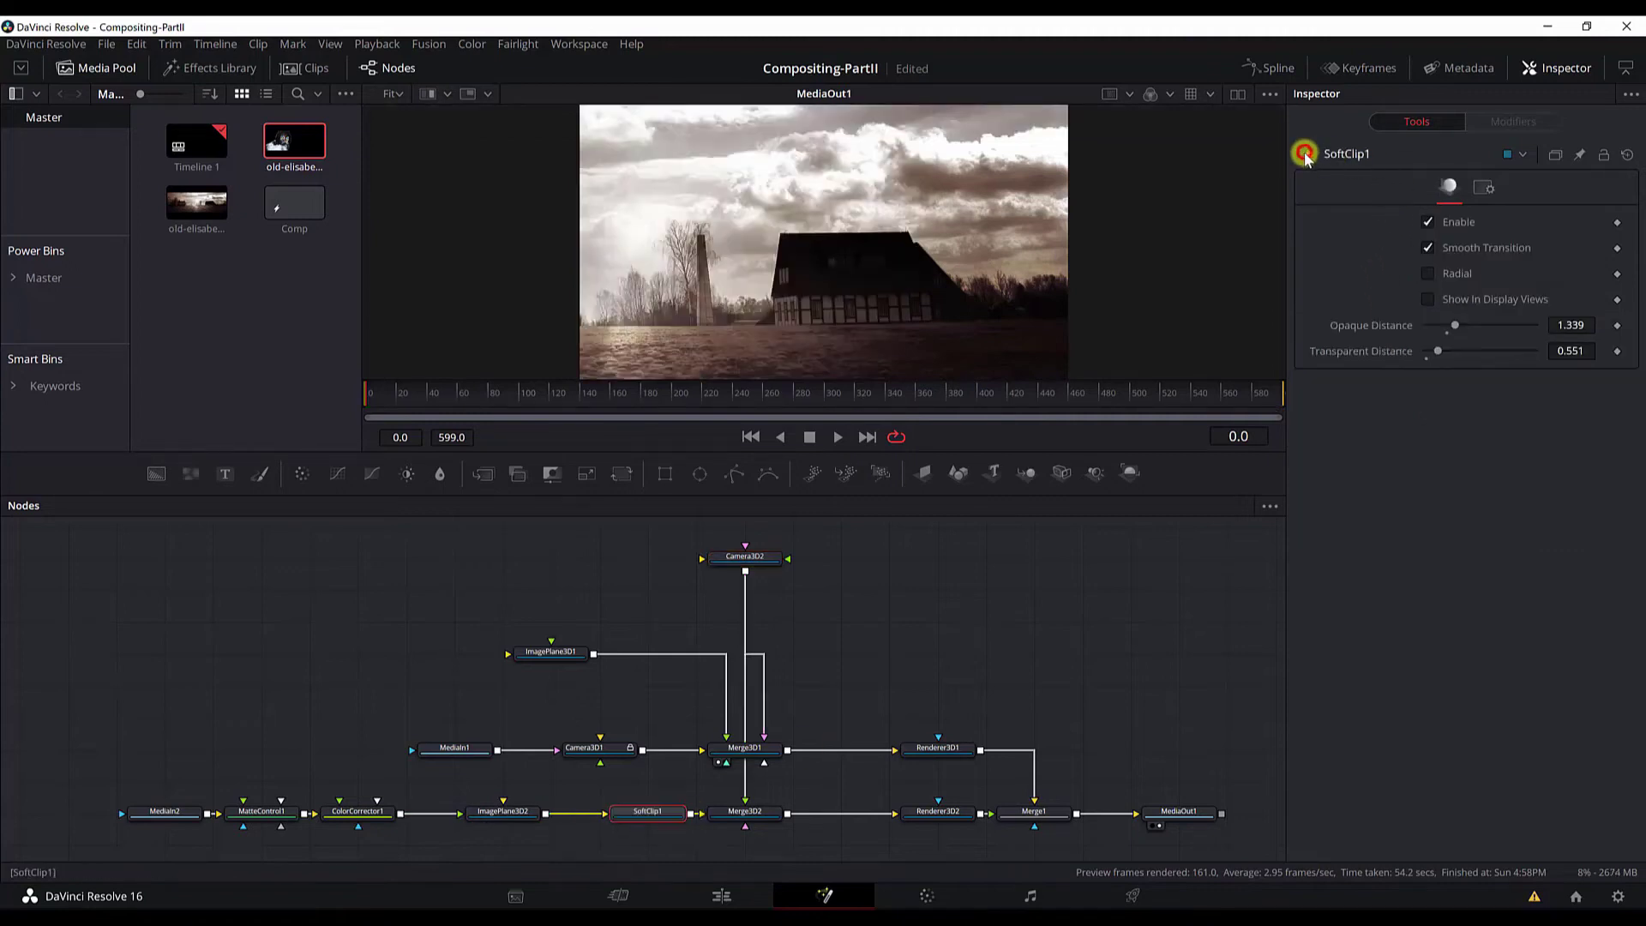
left_click(741, 556)
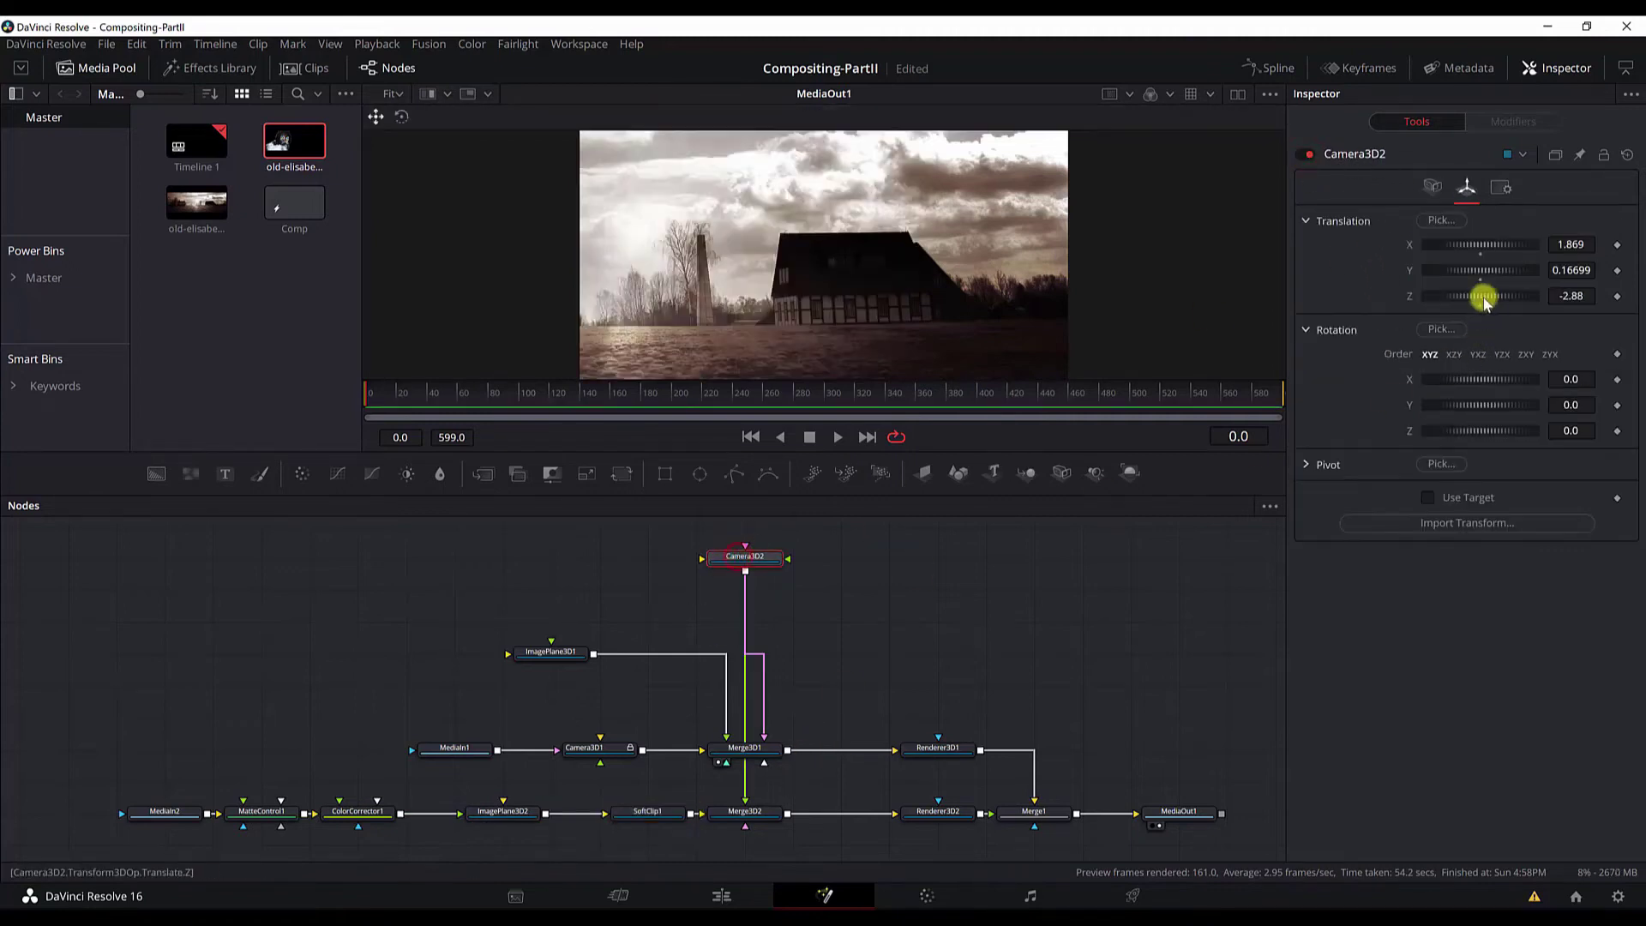
mouse_move(1485, 300)
left_mouse_down()
mouse_move(1471, 297)
mouse_move(1489, 302)
left_mouse_up()
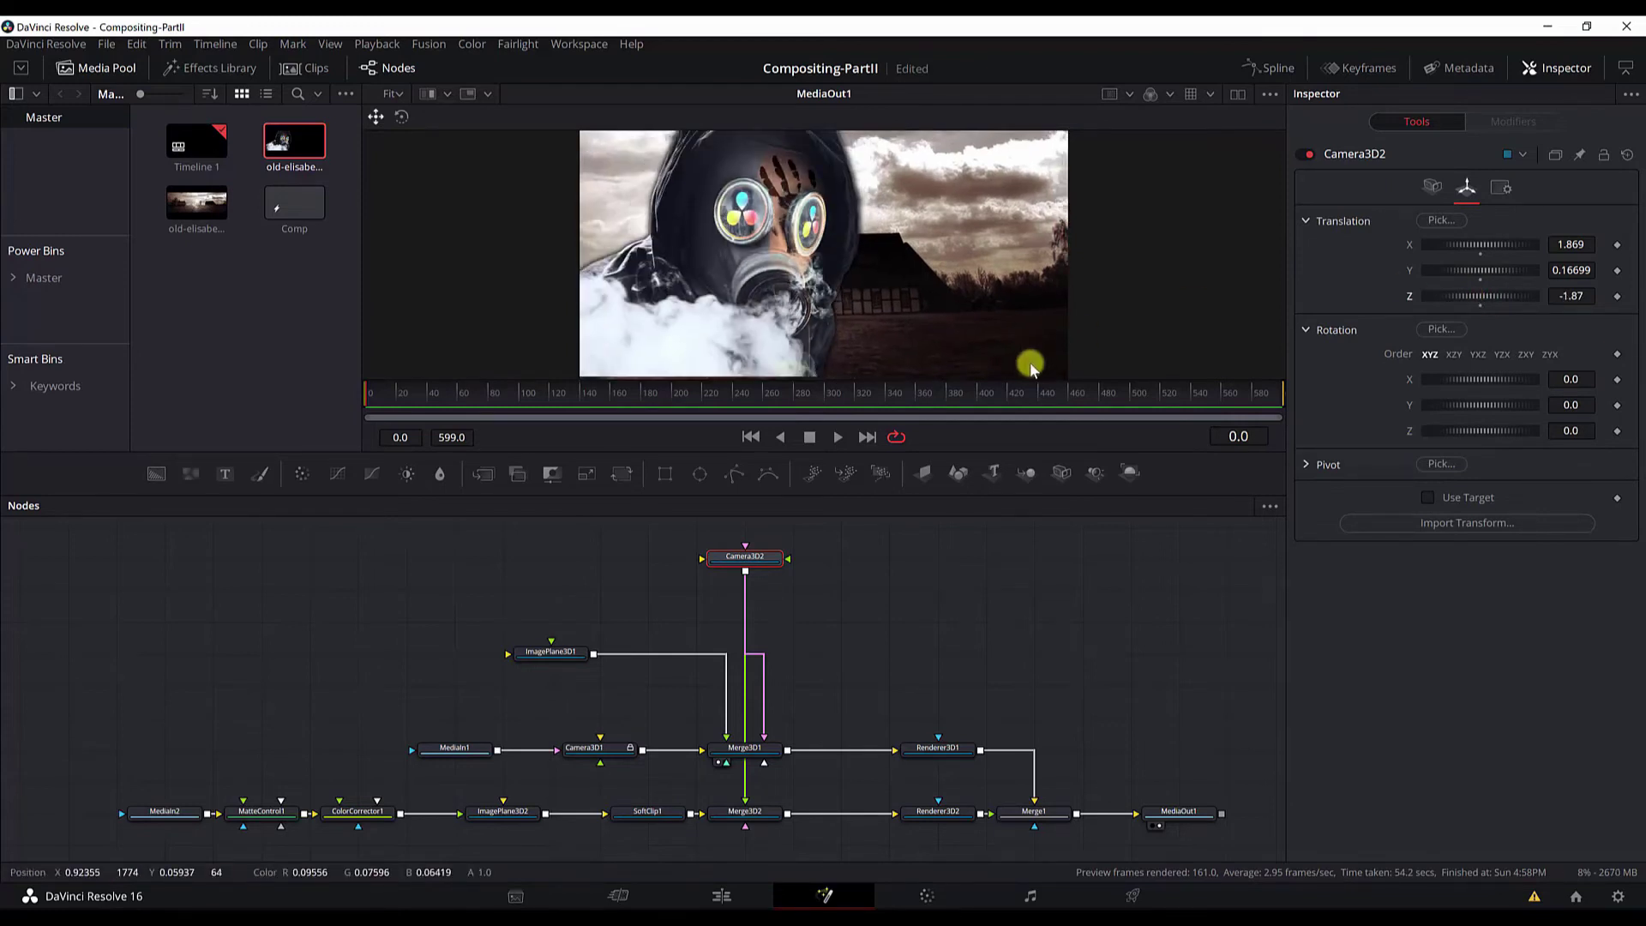
key("ctrl+s")
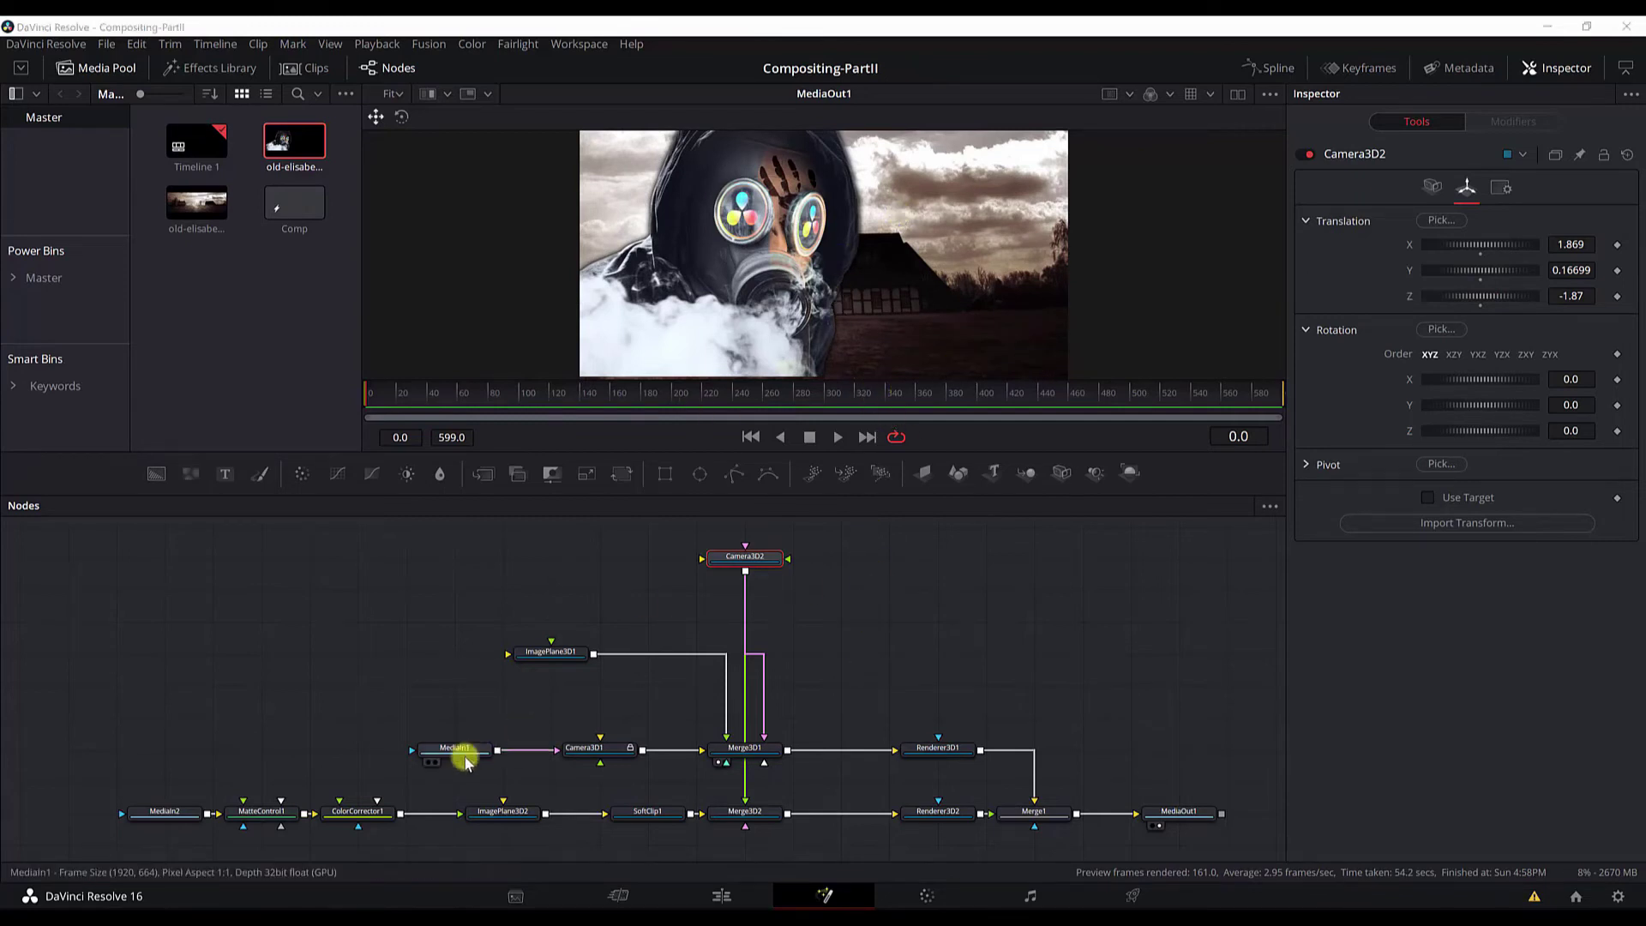
left_click(400, 727)
left_click_drag(640, 739, 780, 753)
left_click(938, 748)
left_click(751, 749)
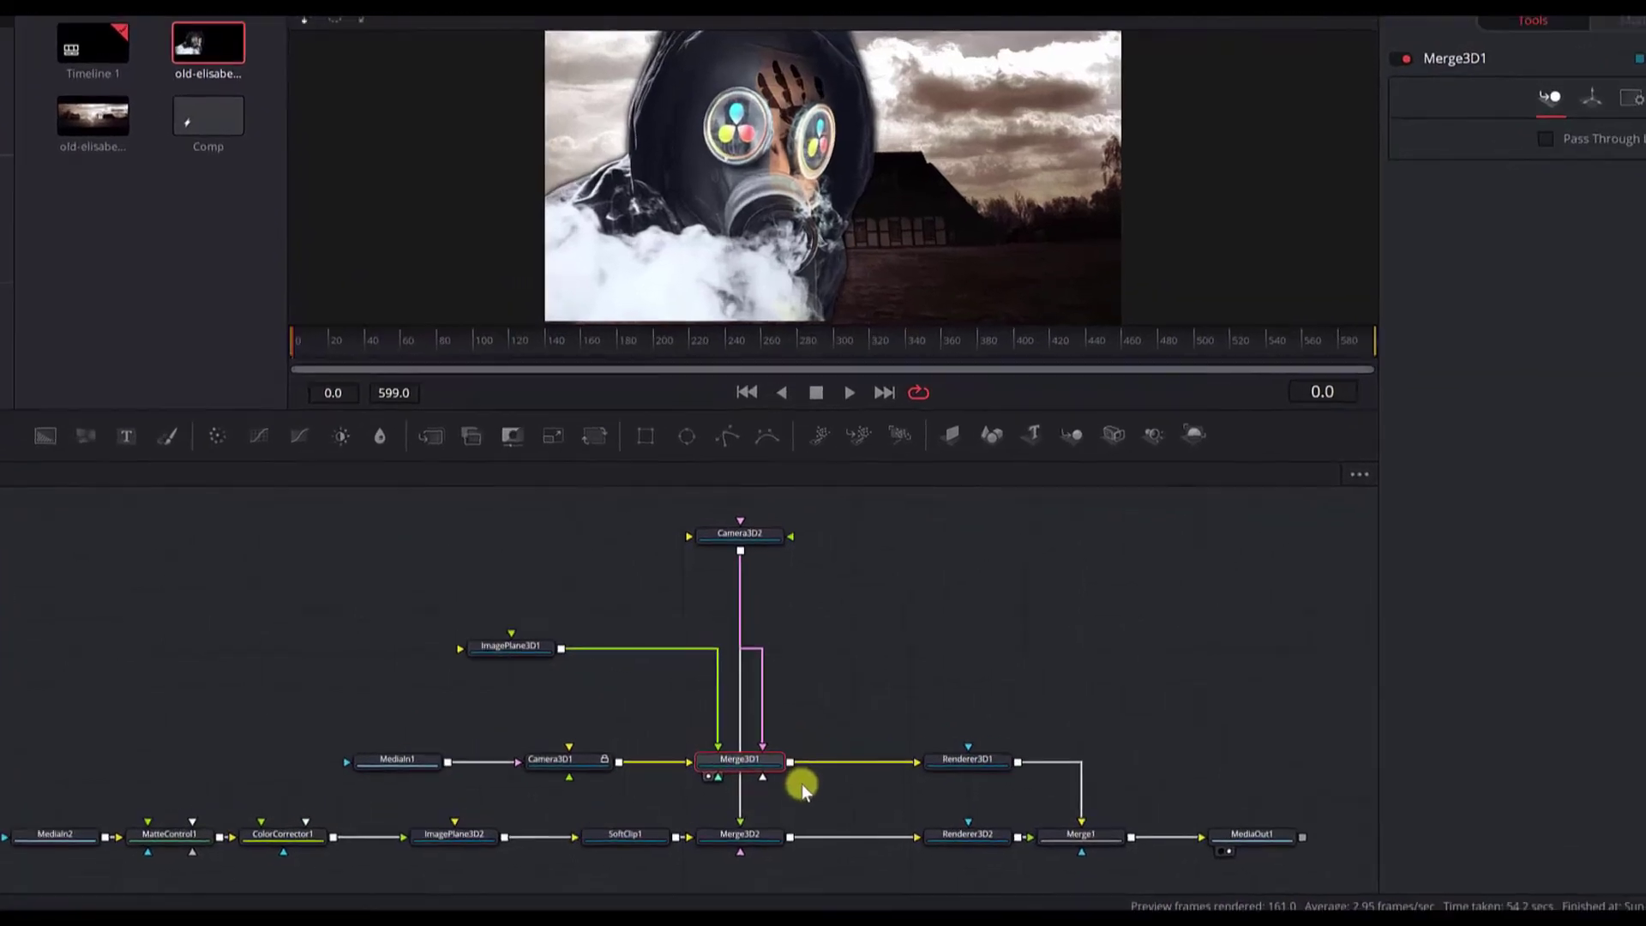
key("shift+space")
type("fog")
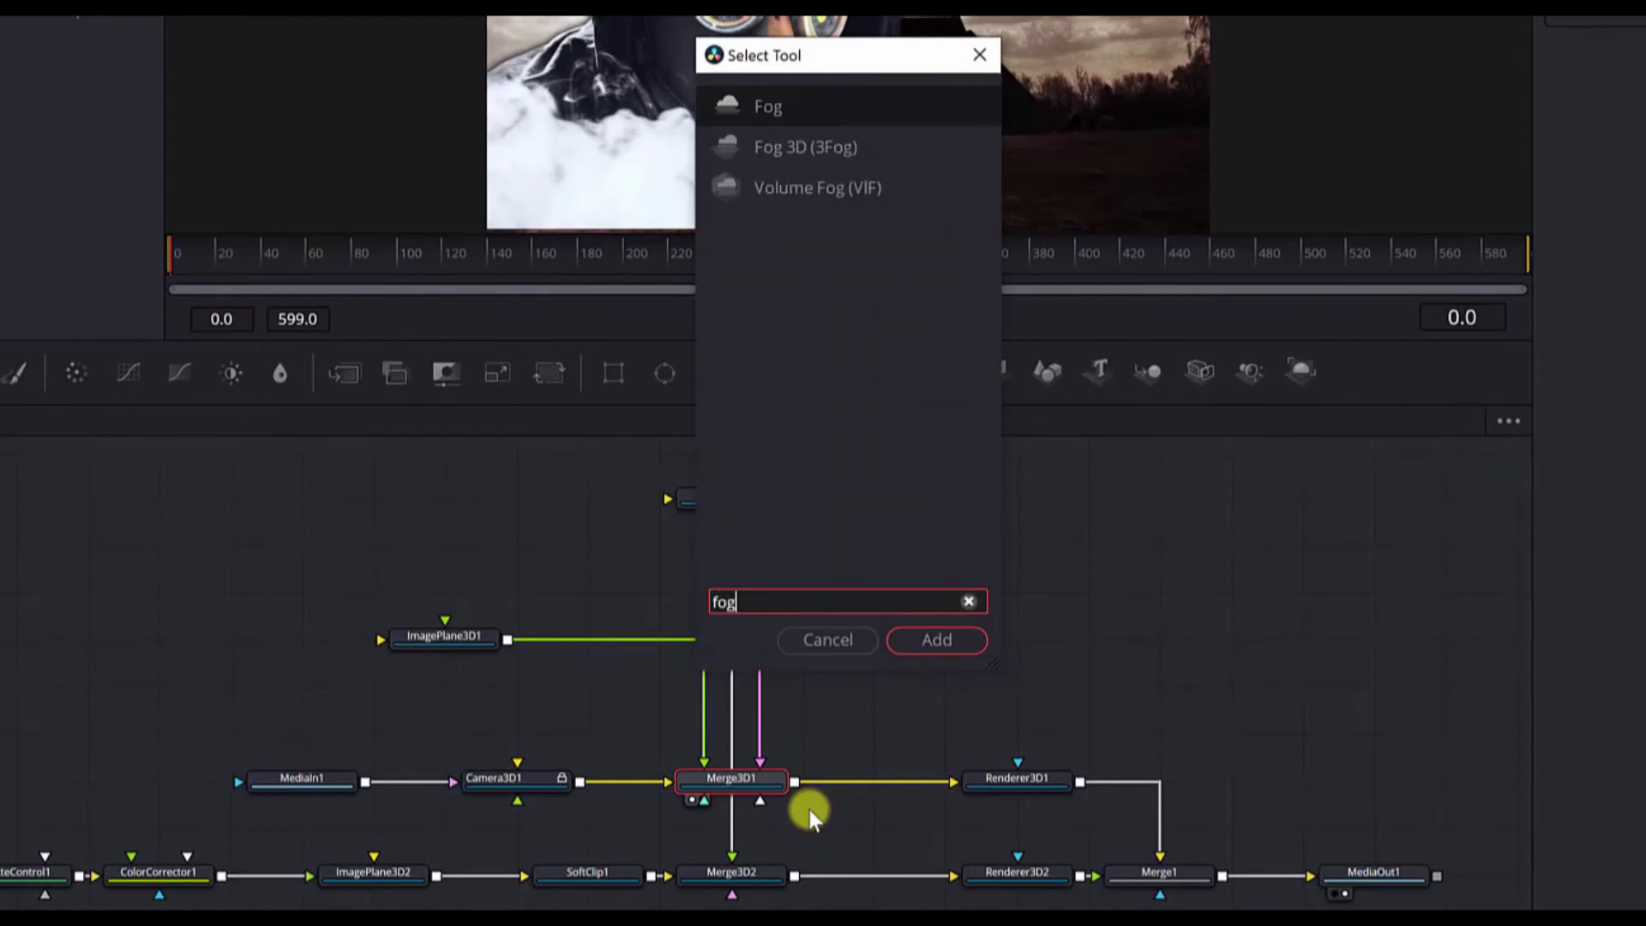
key("Down")
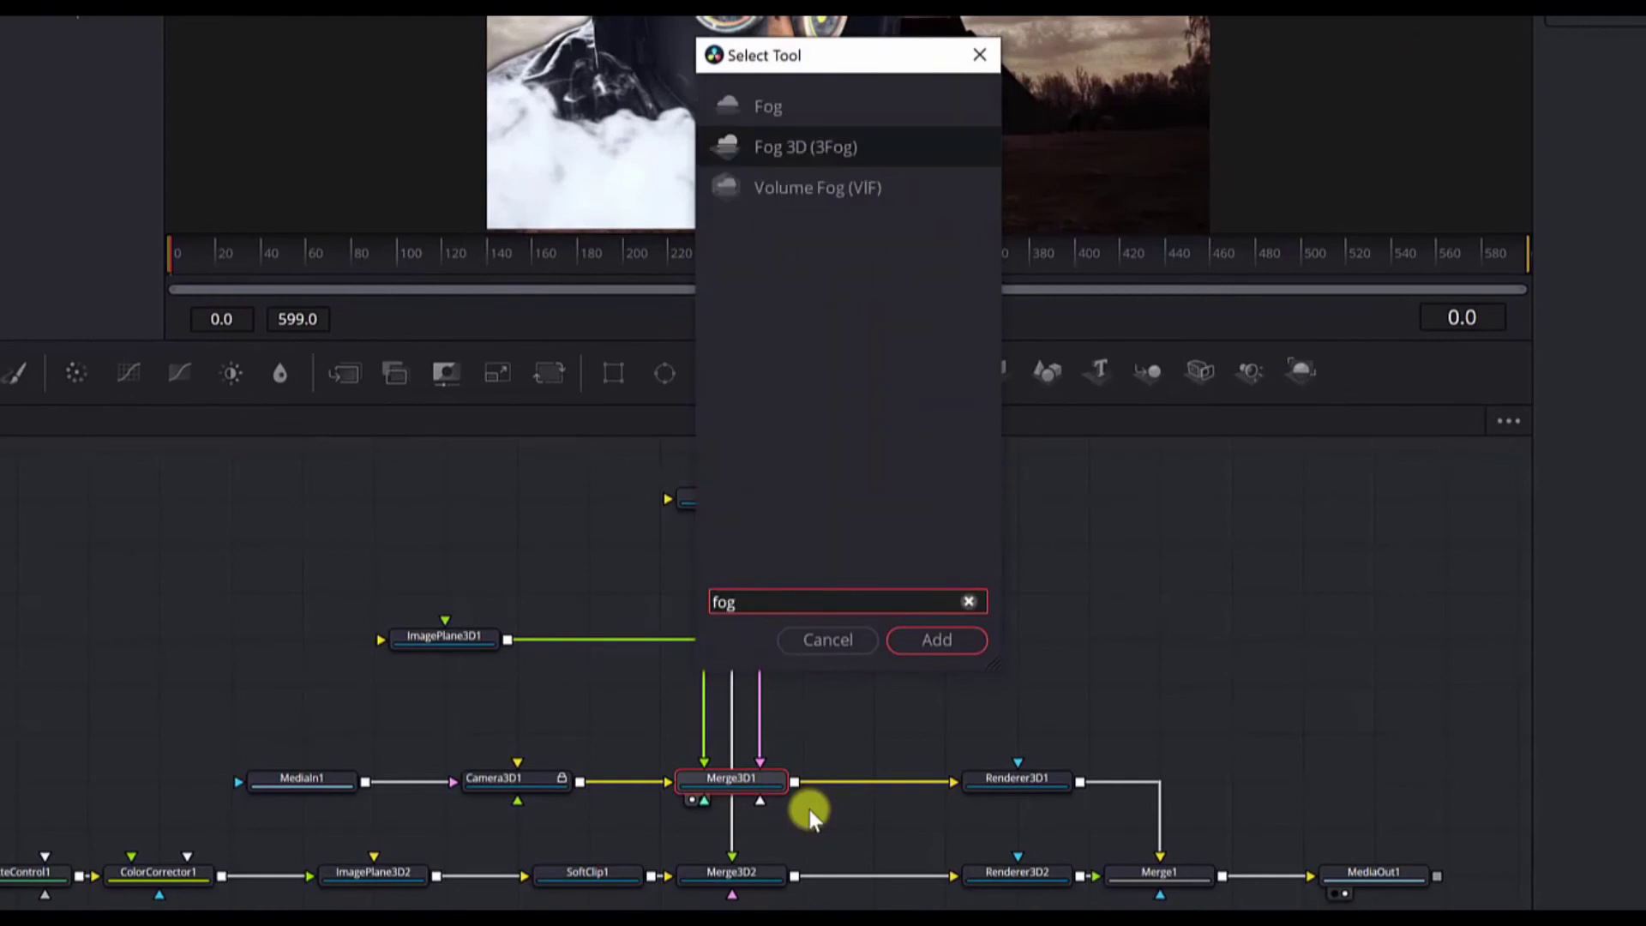
key("Return")
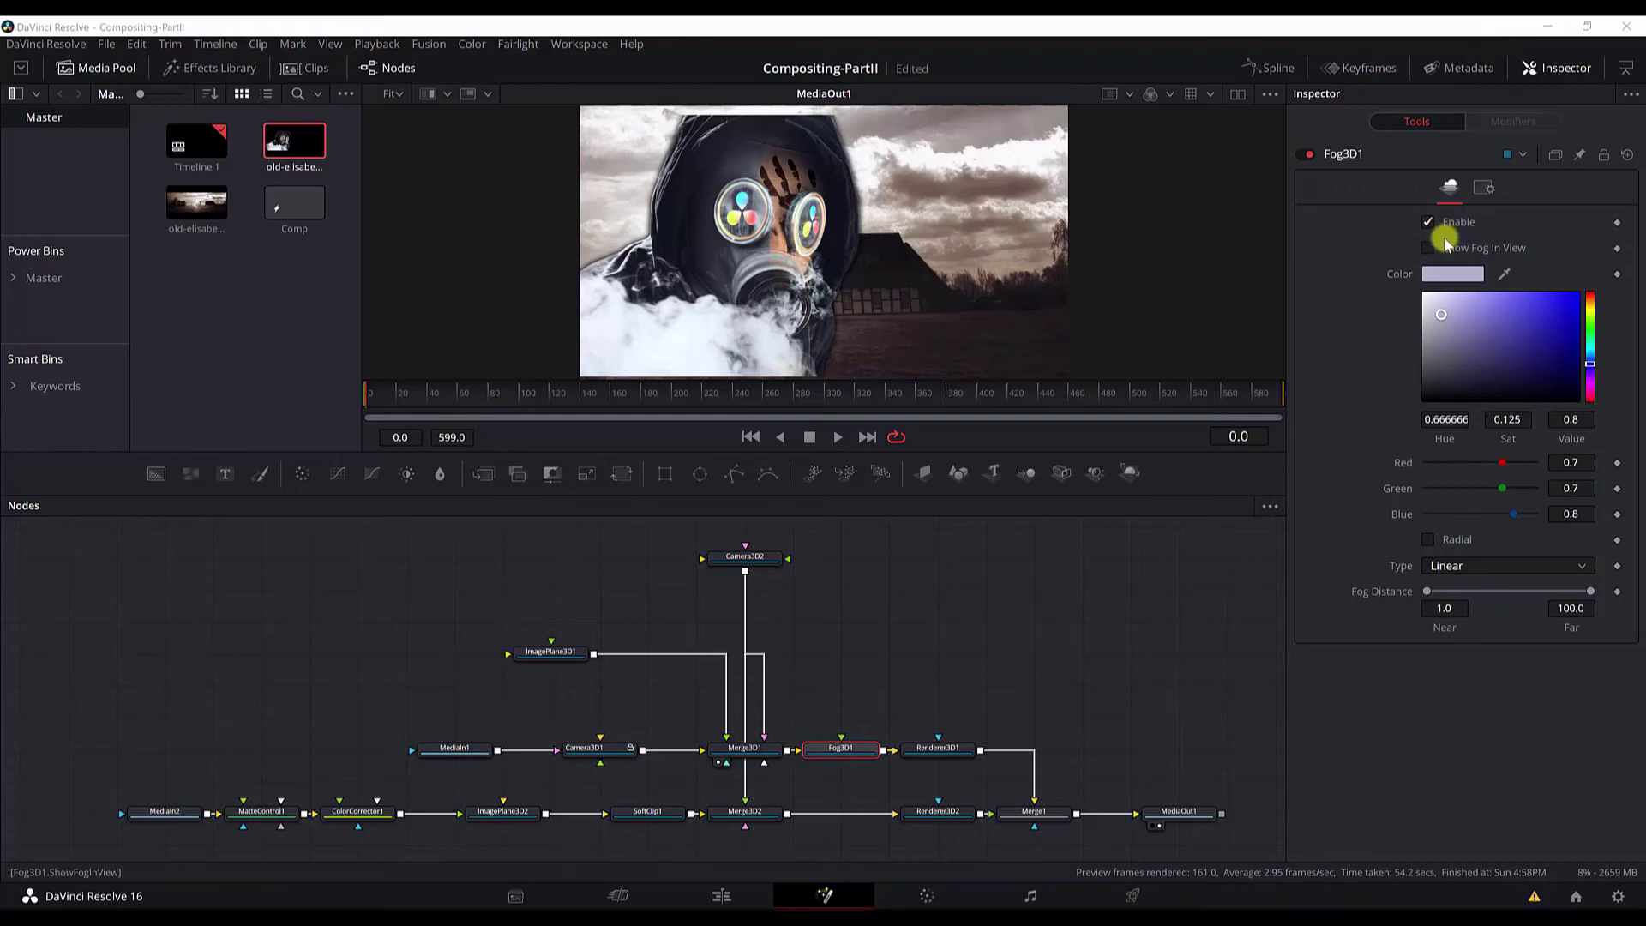
double_click(1580, 470)
type("0")
key("Tab")
type("0.89")
key("Tab")
type("0.89")
key("Return")
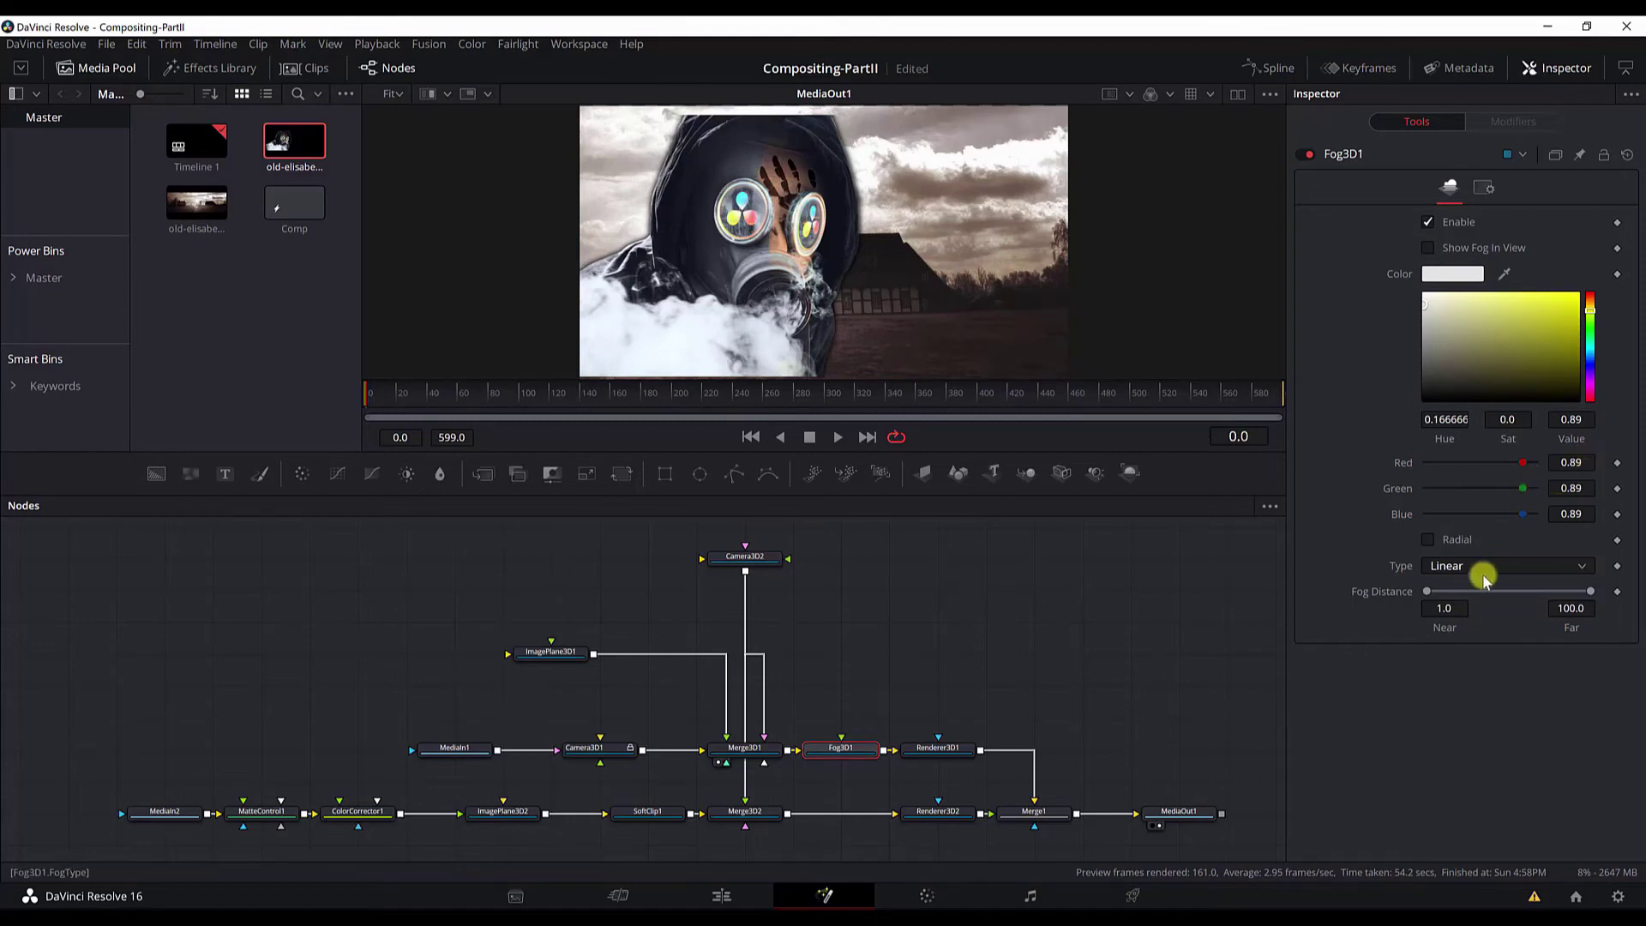
left_click(1560, 607)
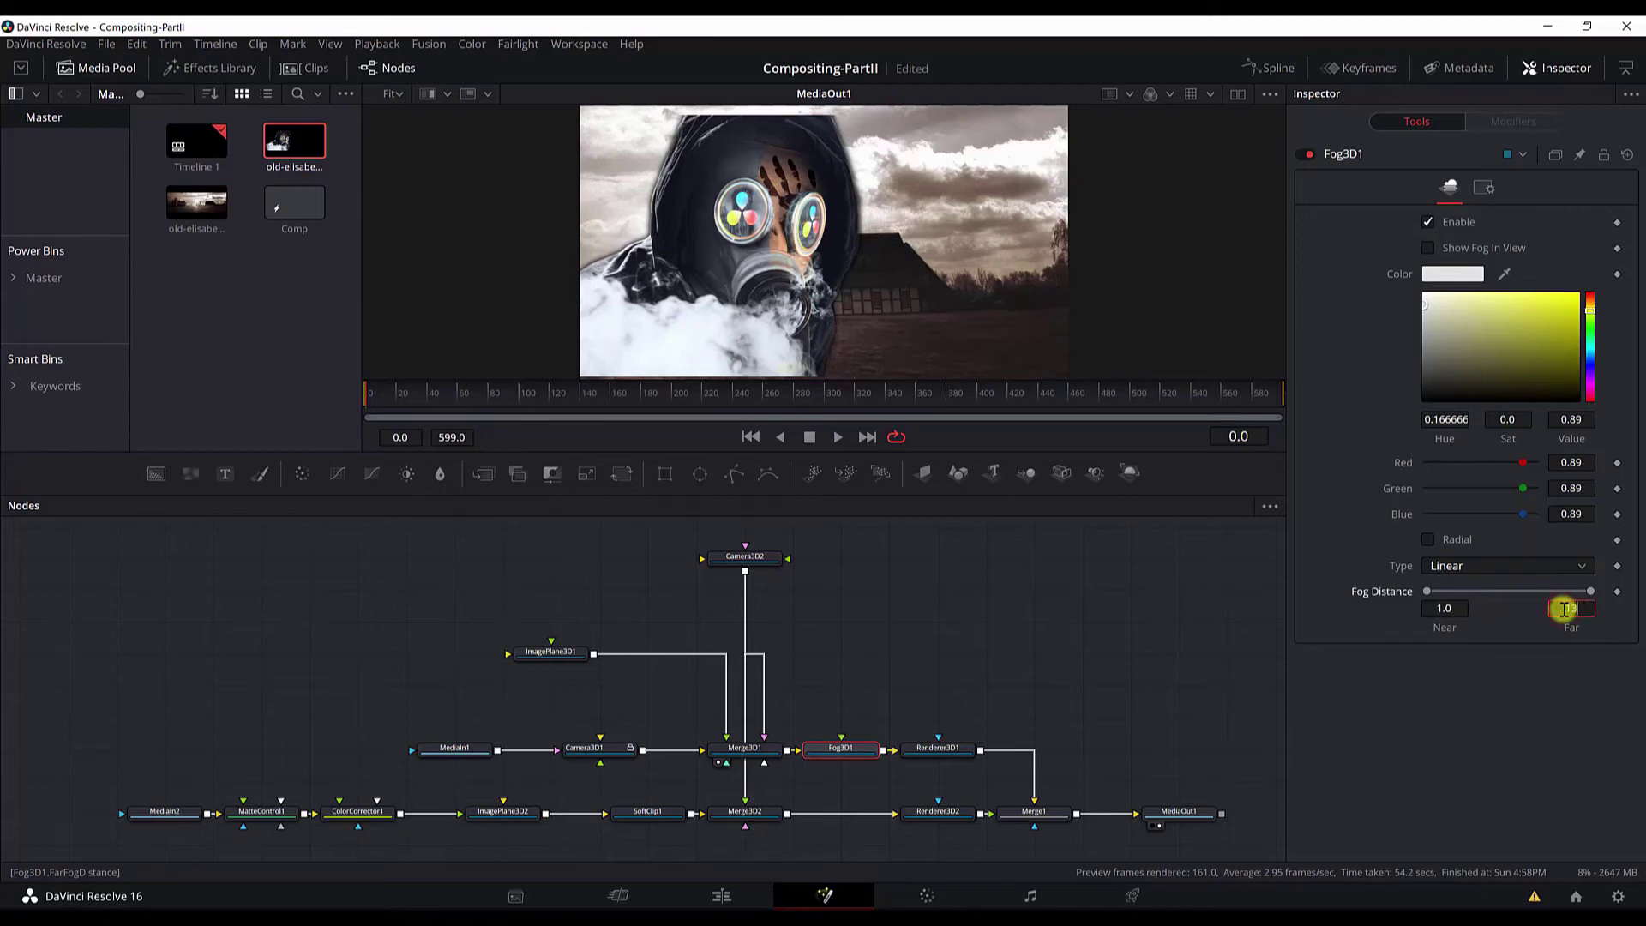
type("3.9")
key("Tab")
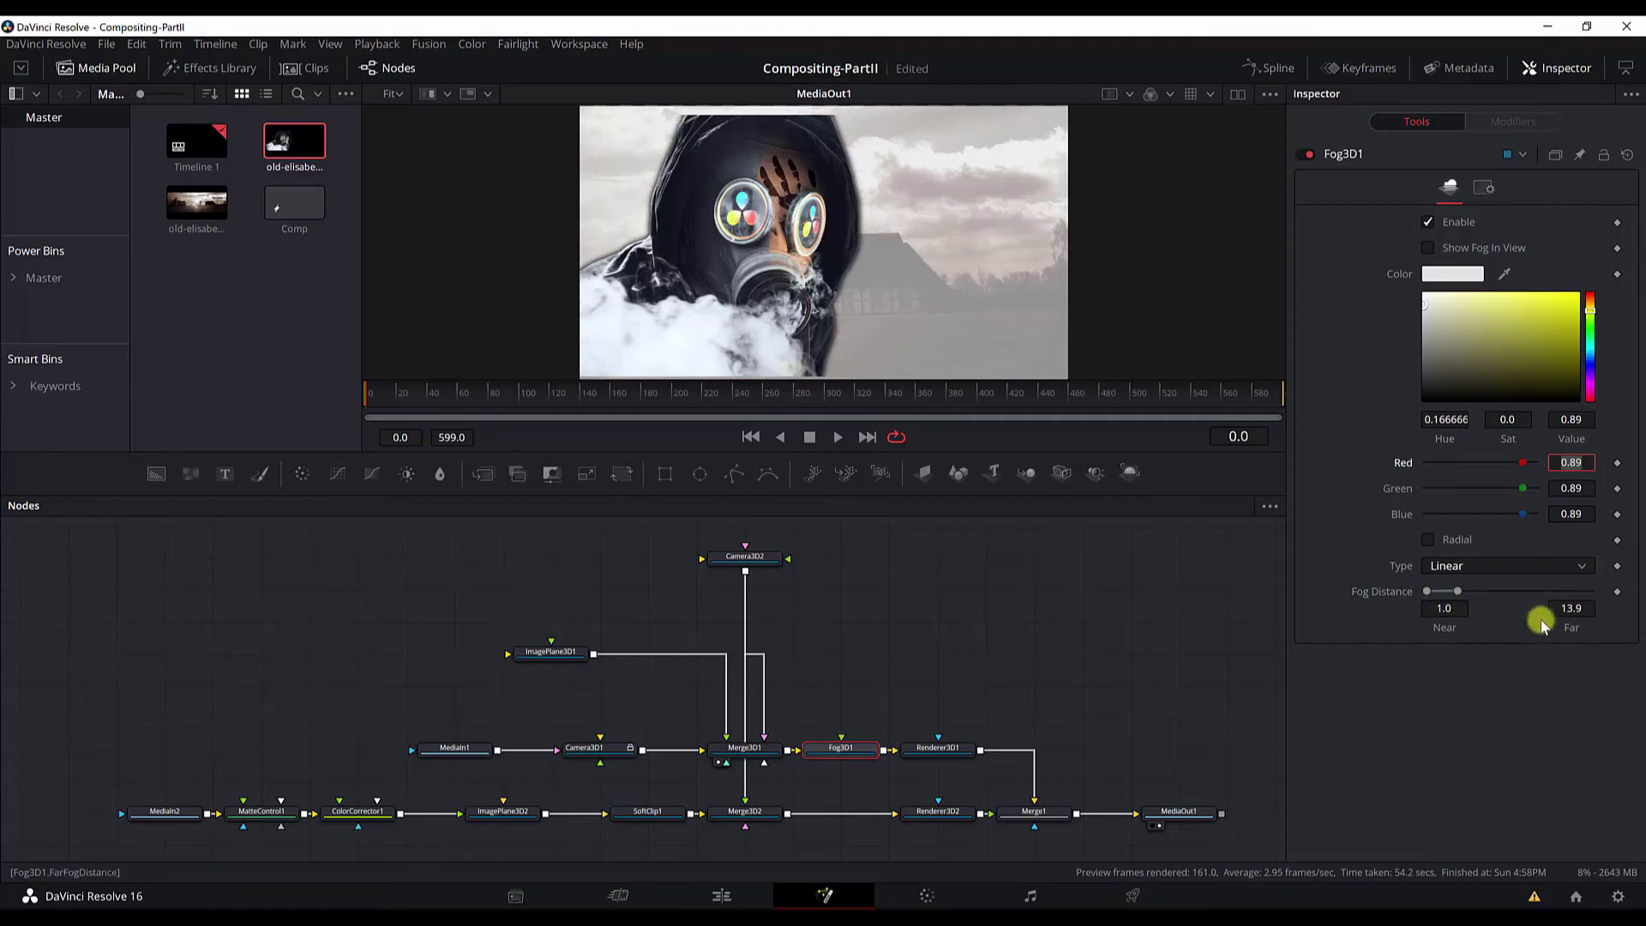
left_click(1309, 156)
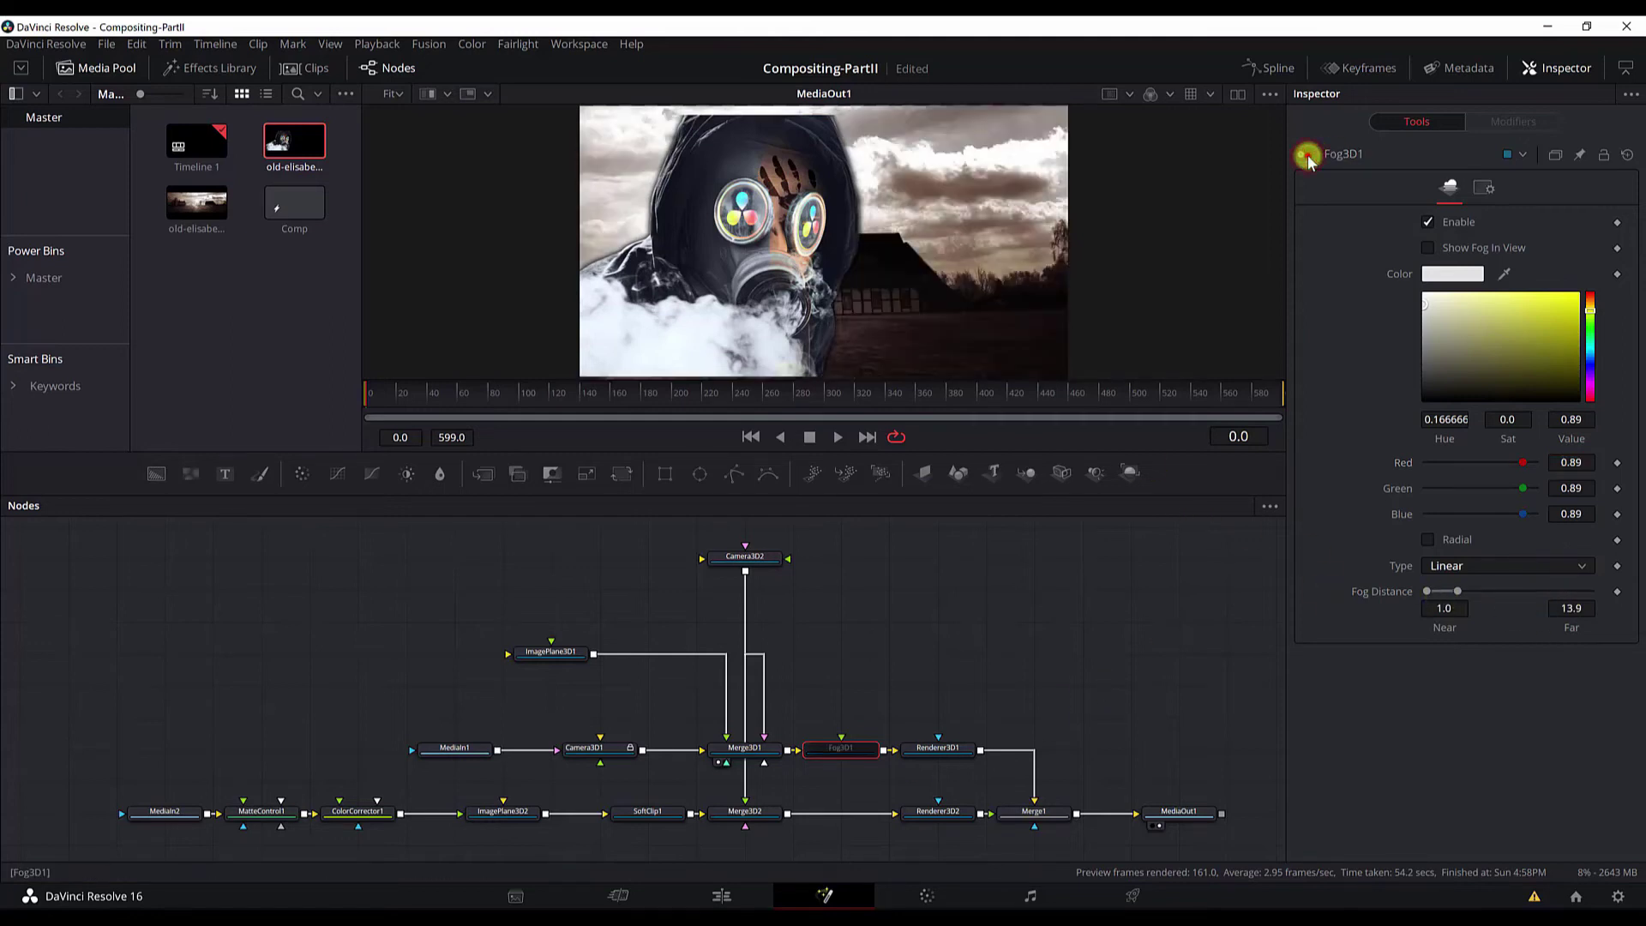
left_click(1307, 156)
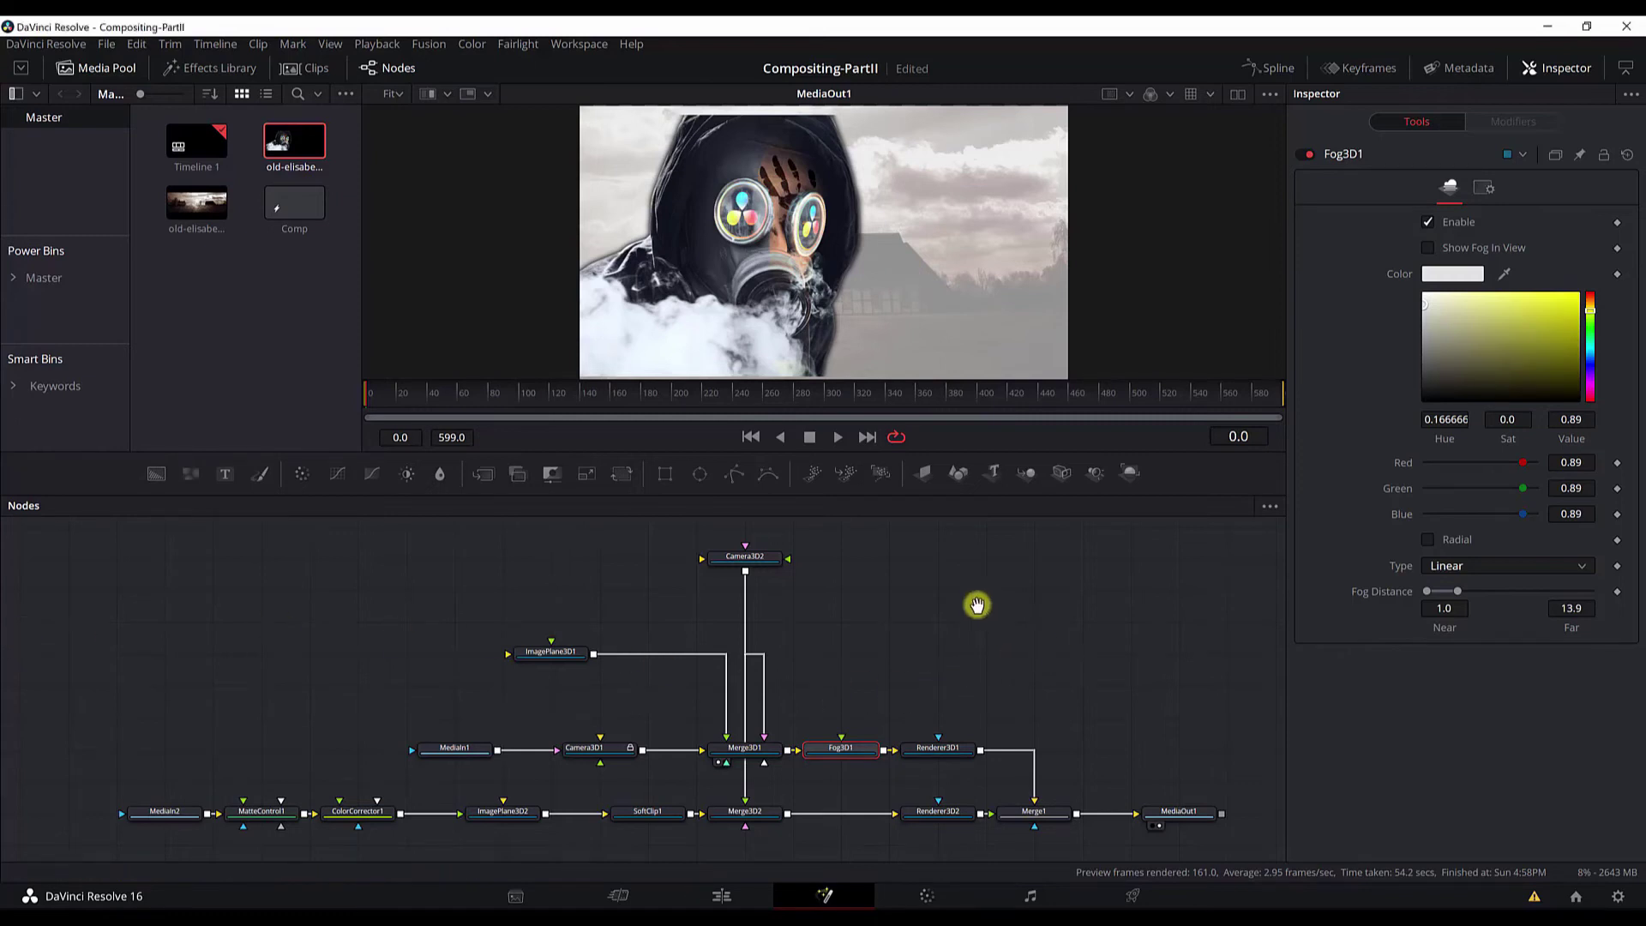
- Scroll around the node graph, then open the Effects Library to reach the Templates category
scroll(952, 588, "down", 3)
scroll(952, 588, "right", 5)
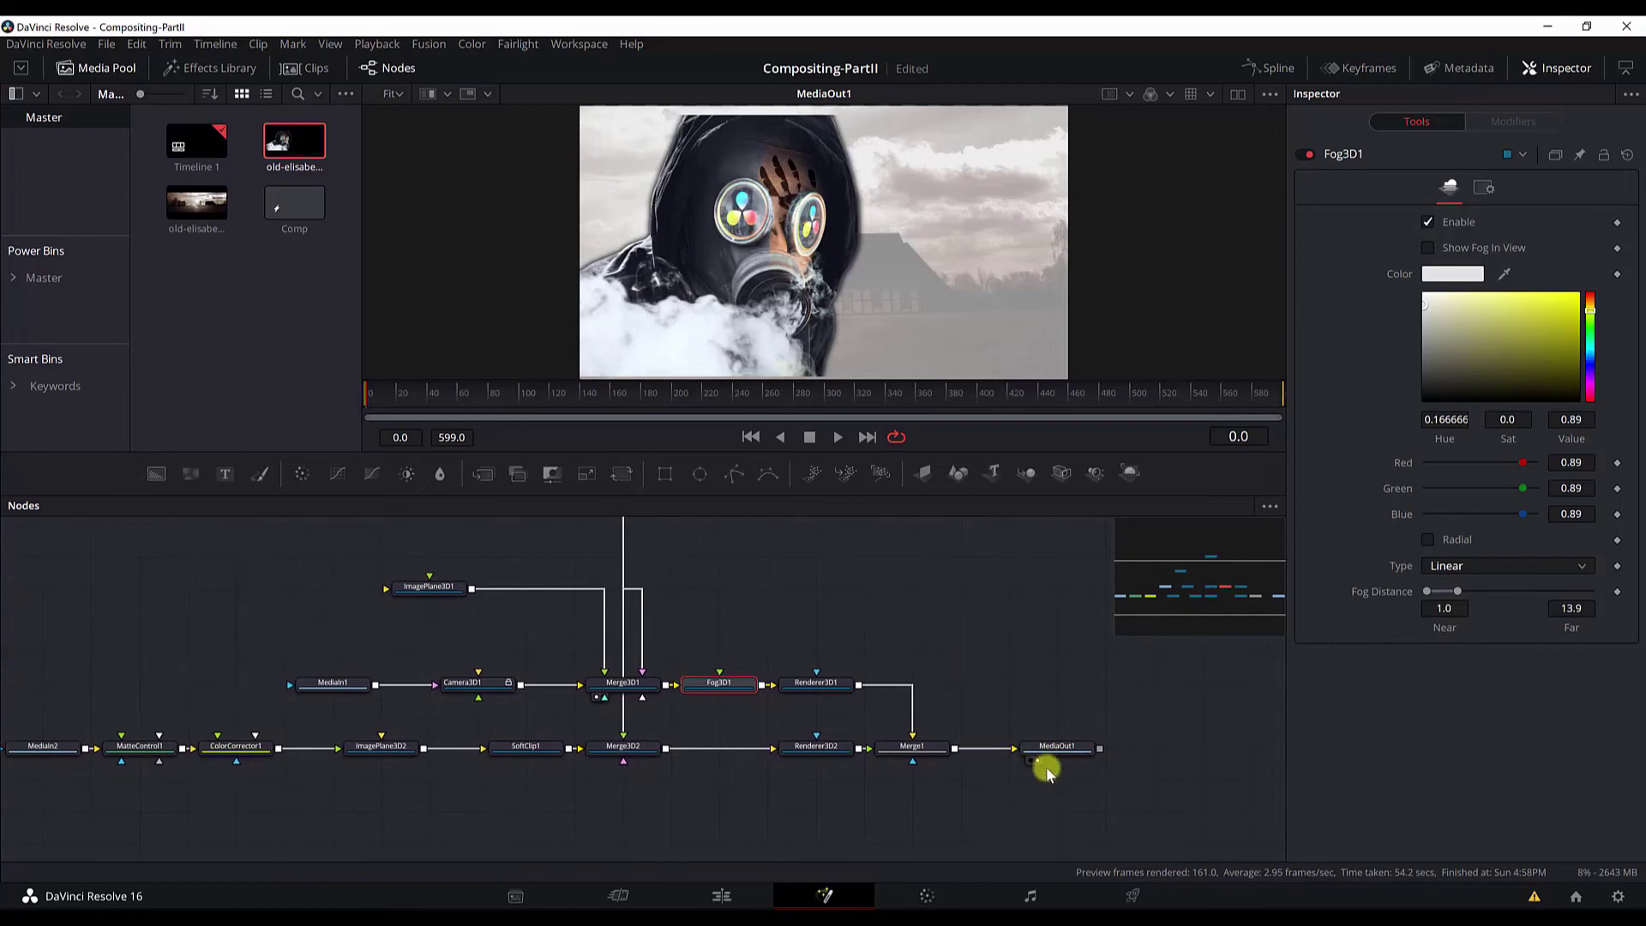
scroll(1032, 797, "left", 5)
scroll(1032, 797, "down", 1)
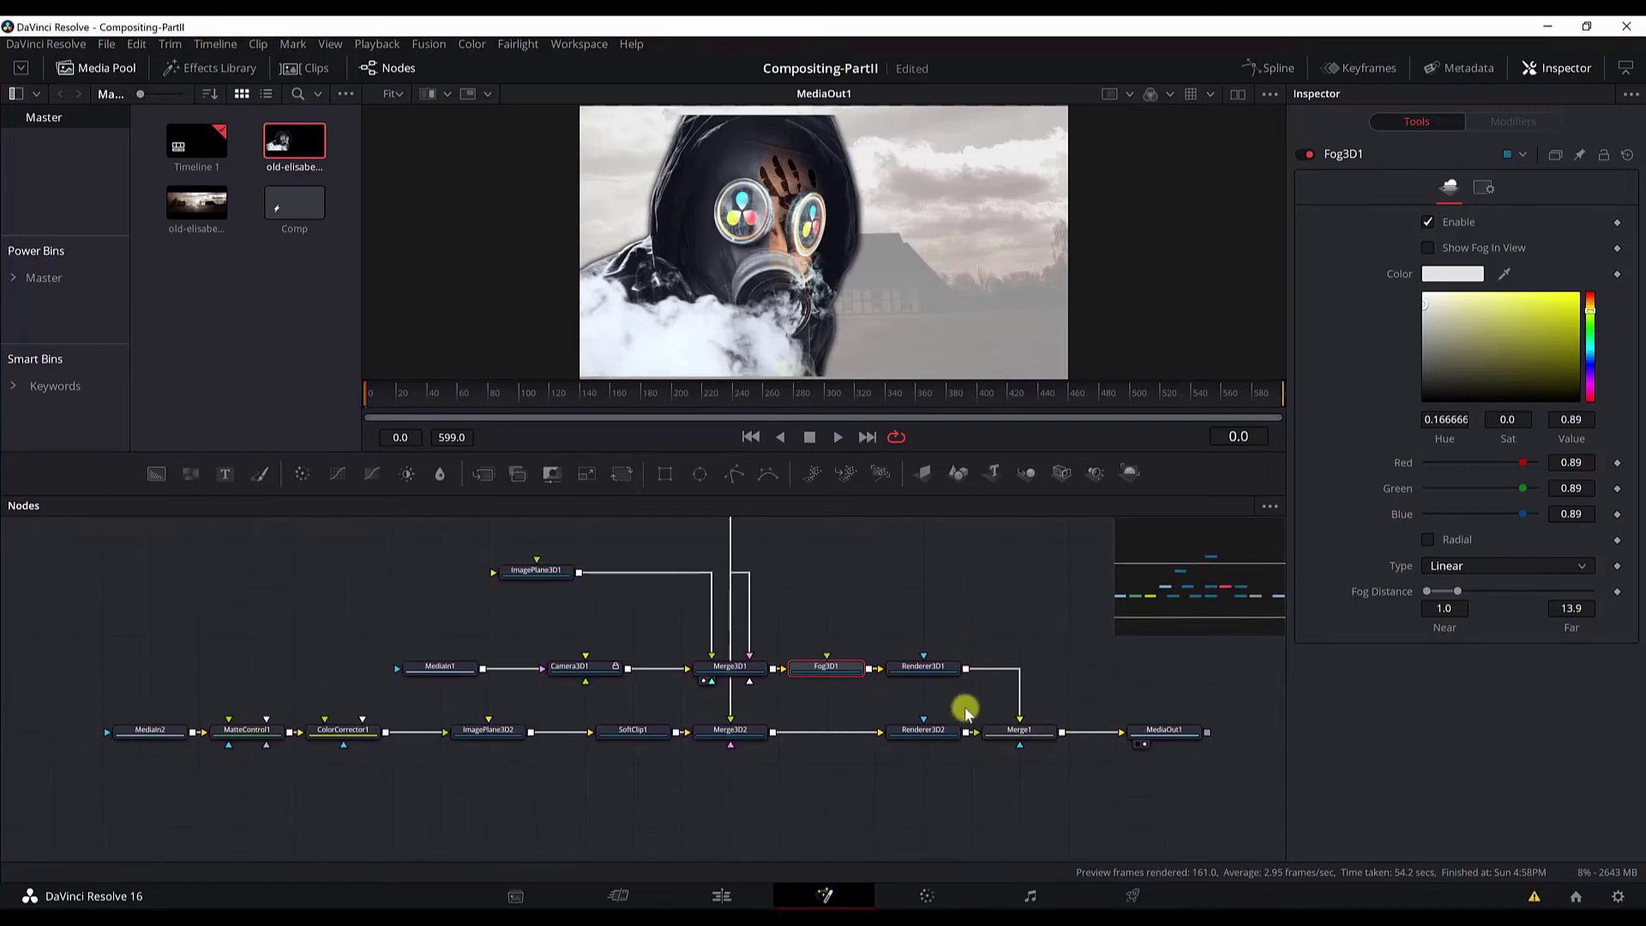
scroll(965, 706, "up", 2)
scroll(1014, 660, "down", 1)
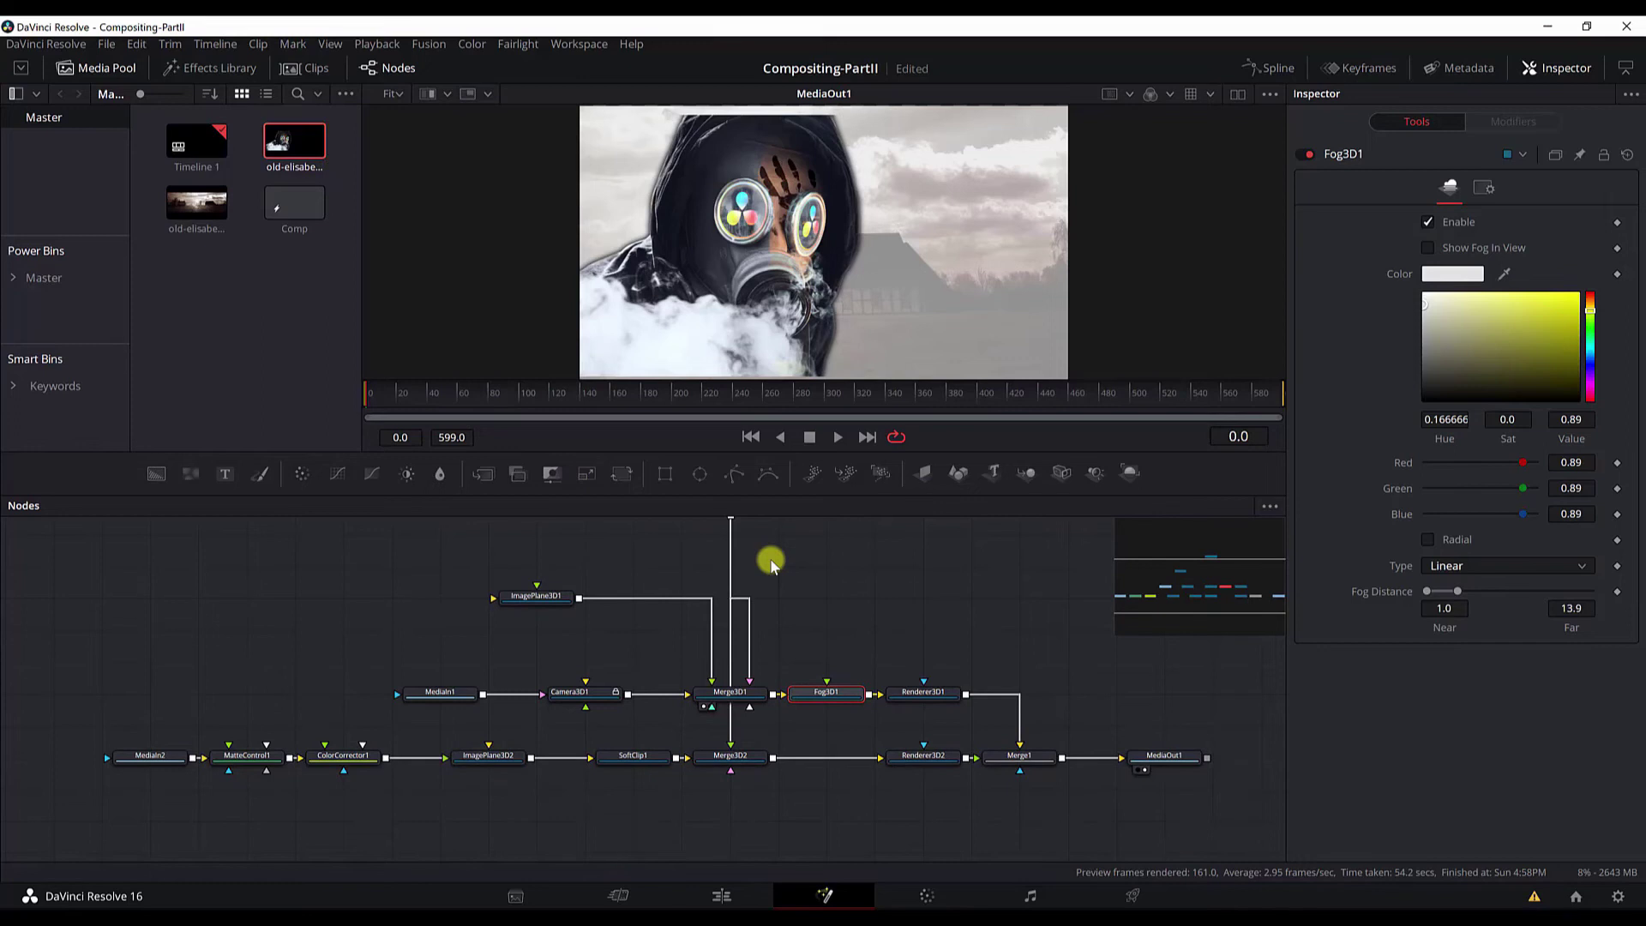
left_click(225, 69)
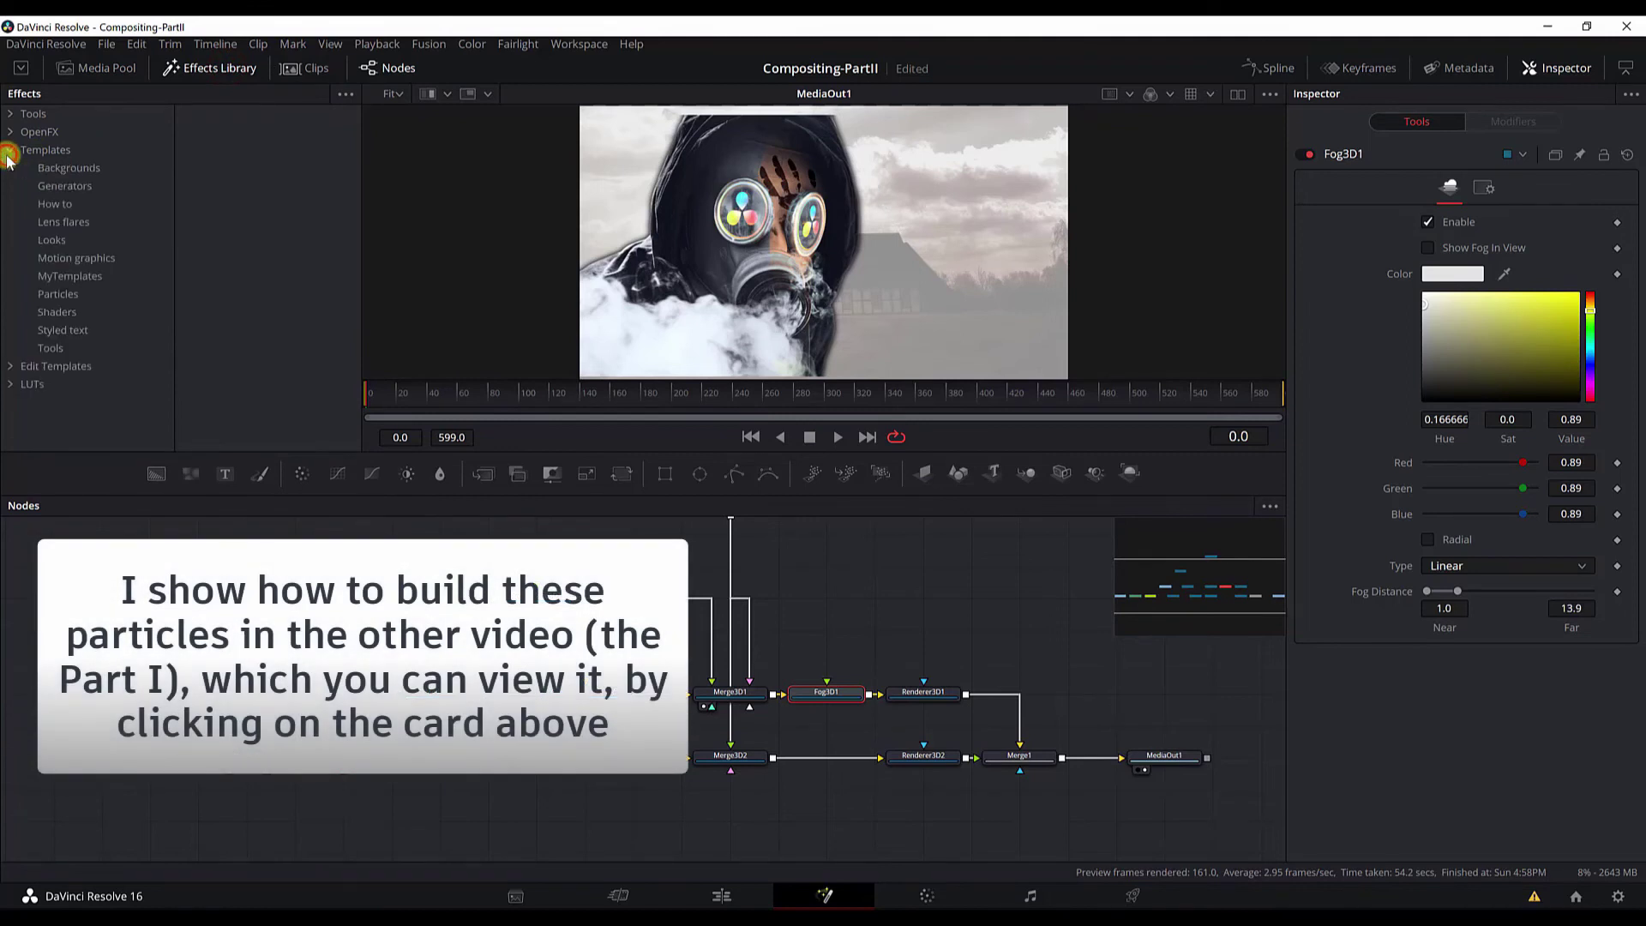
- Add the fire-particles template from MyTemplates and delete its Camera3D1_1, Merge3D1_1 and Renderer3D1_1
left_click(60, 276)
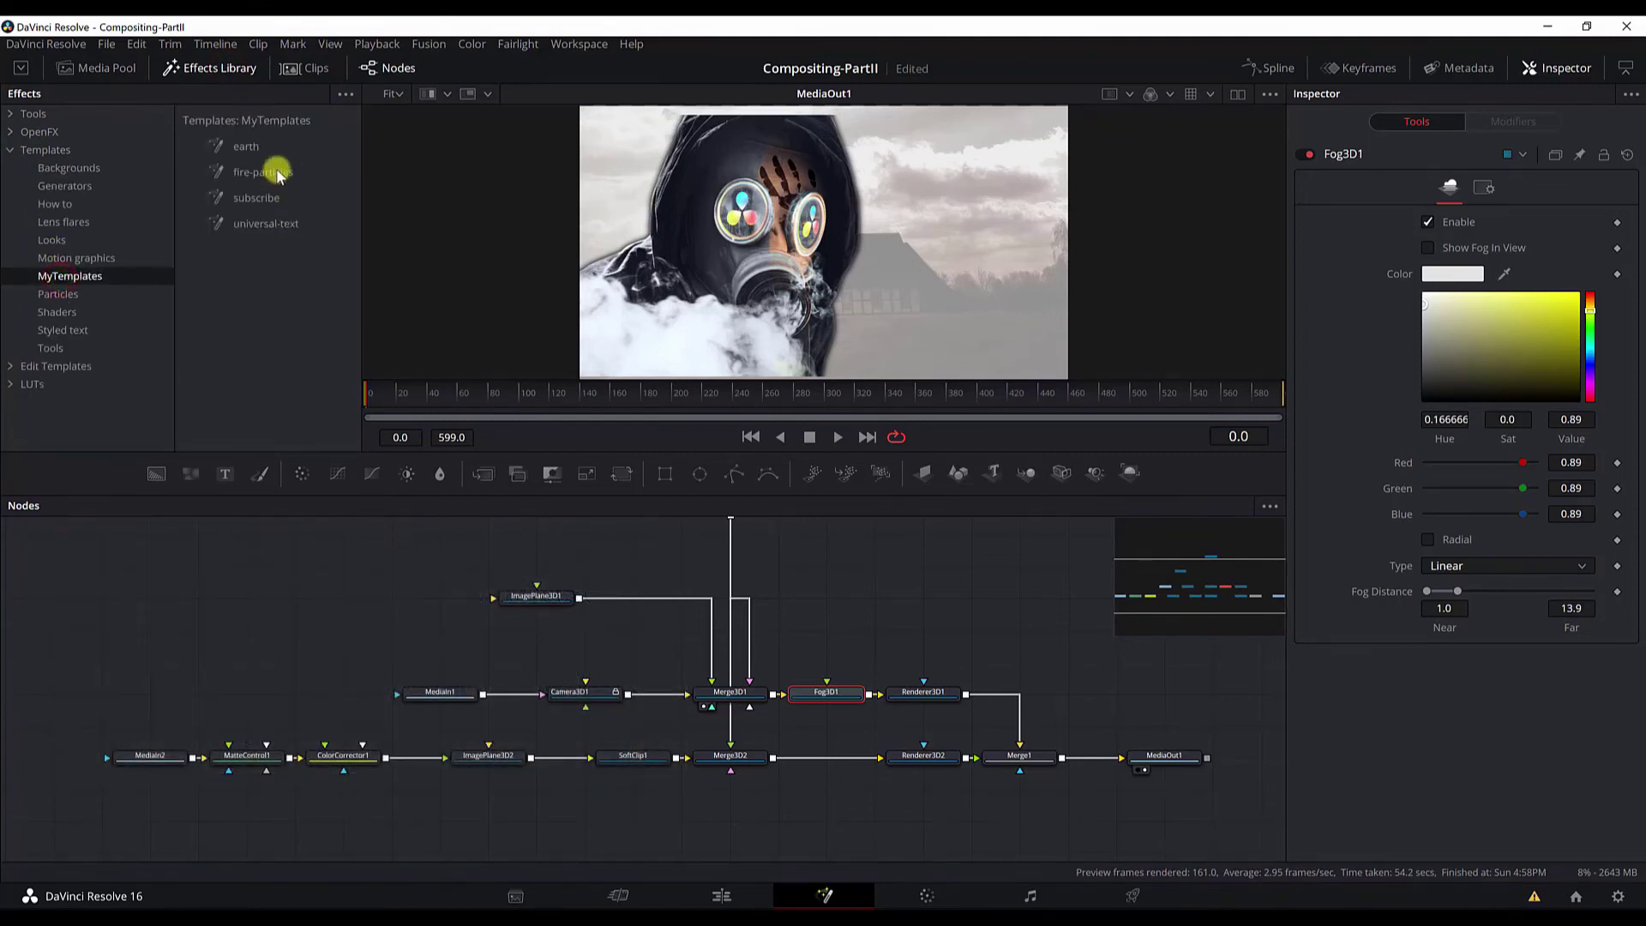
left_click_drag(276, 176, 412, 838)
key("ctrl+z")
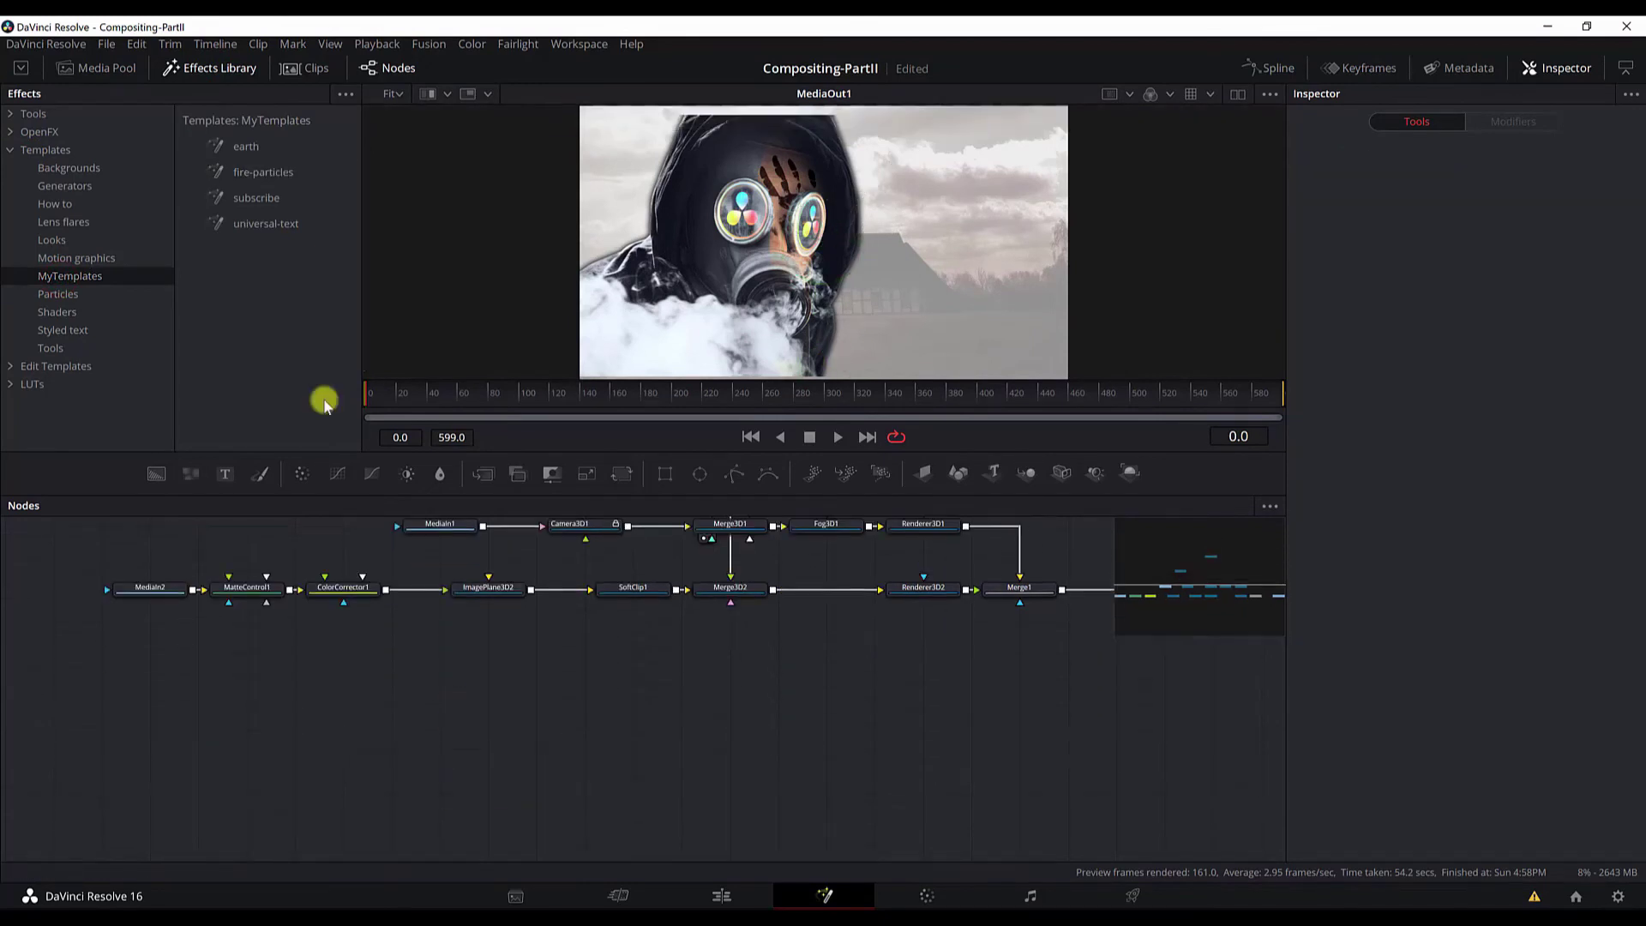
left_click_drag(268, 173, 275, 725)
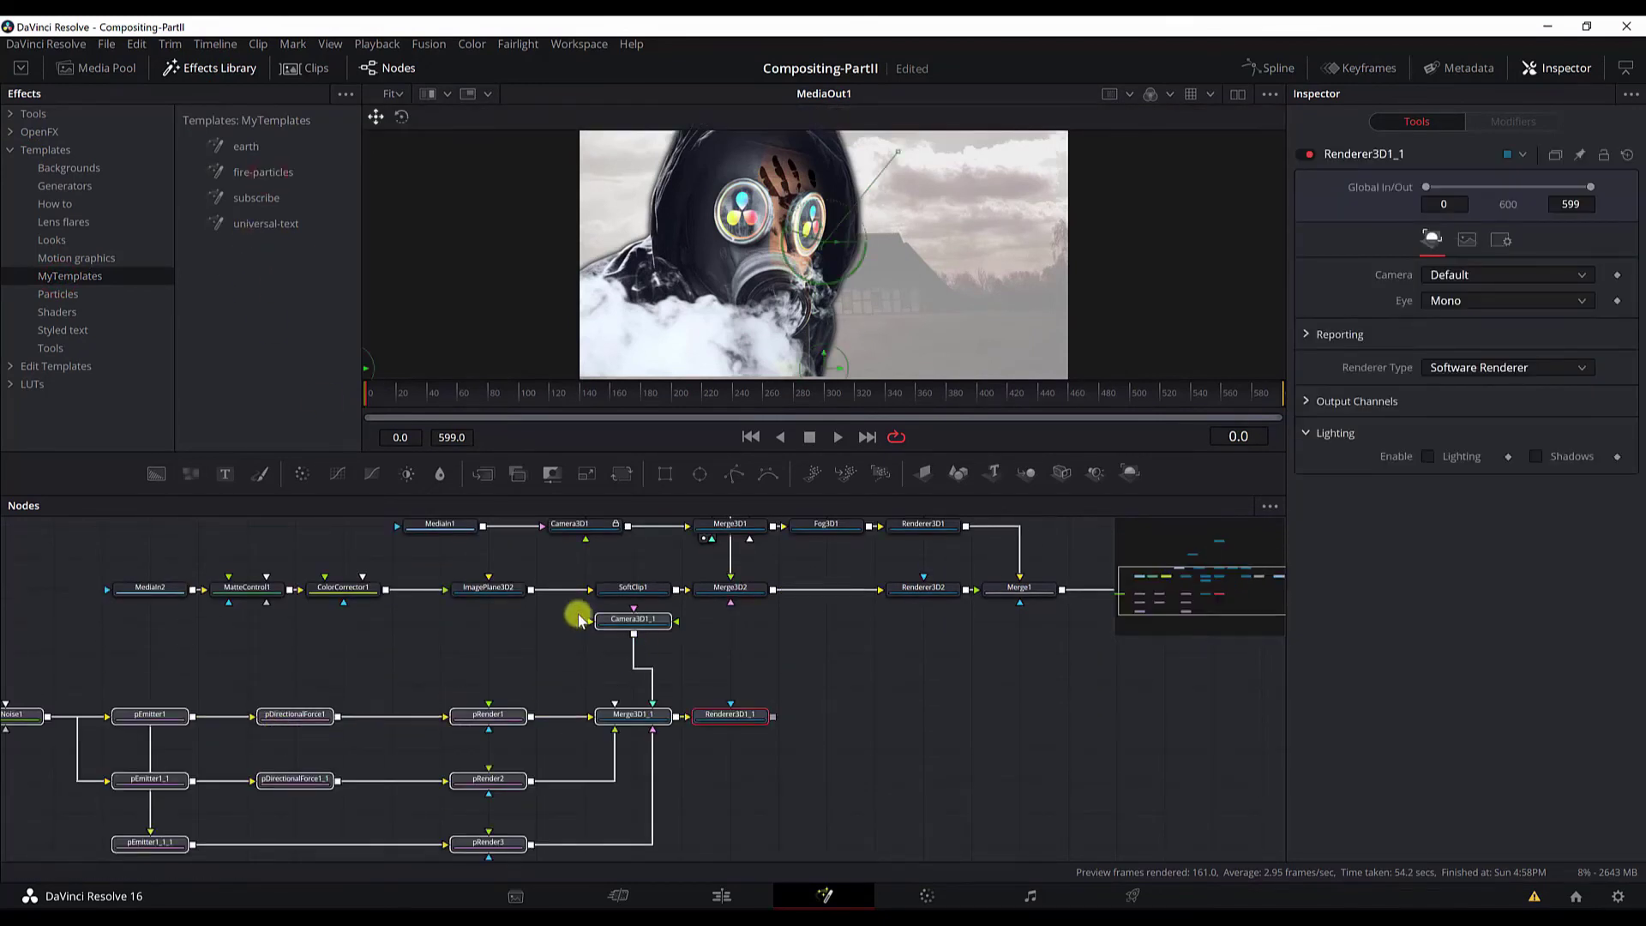
left_click_drag(573, 613, 770, 746)
key("Delete")
- Connect pRender1, pRender2 and pRender3 into Merge3D2 and show the merge in the viewer
scroll(568, 742, "up", 1)
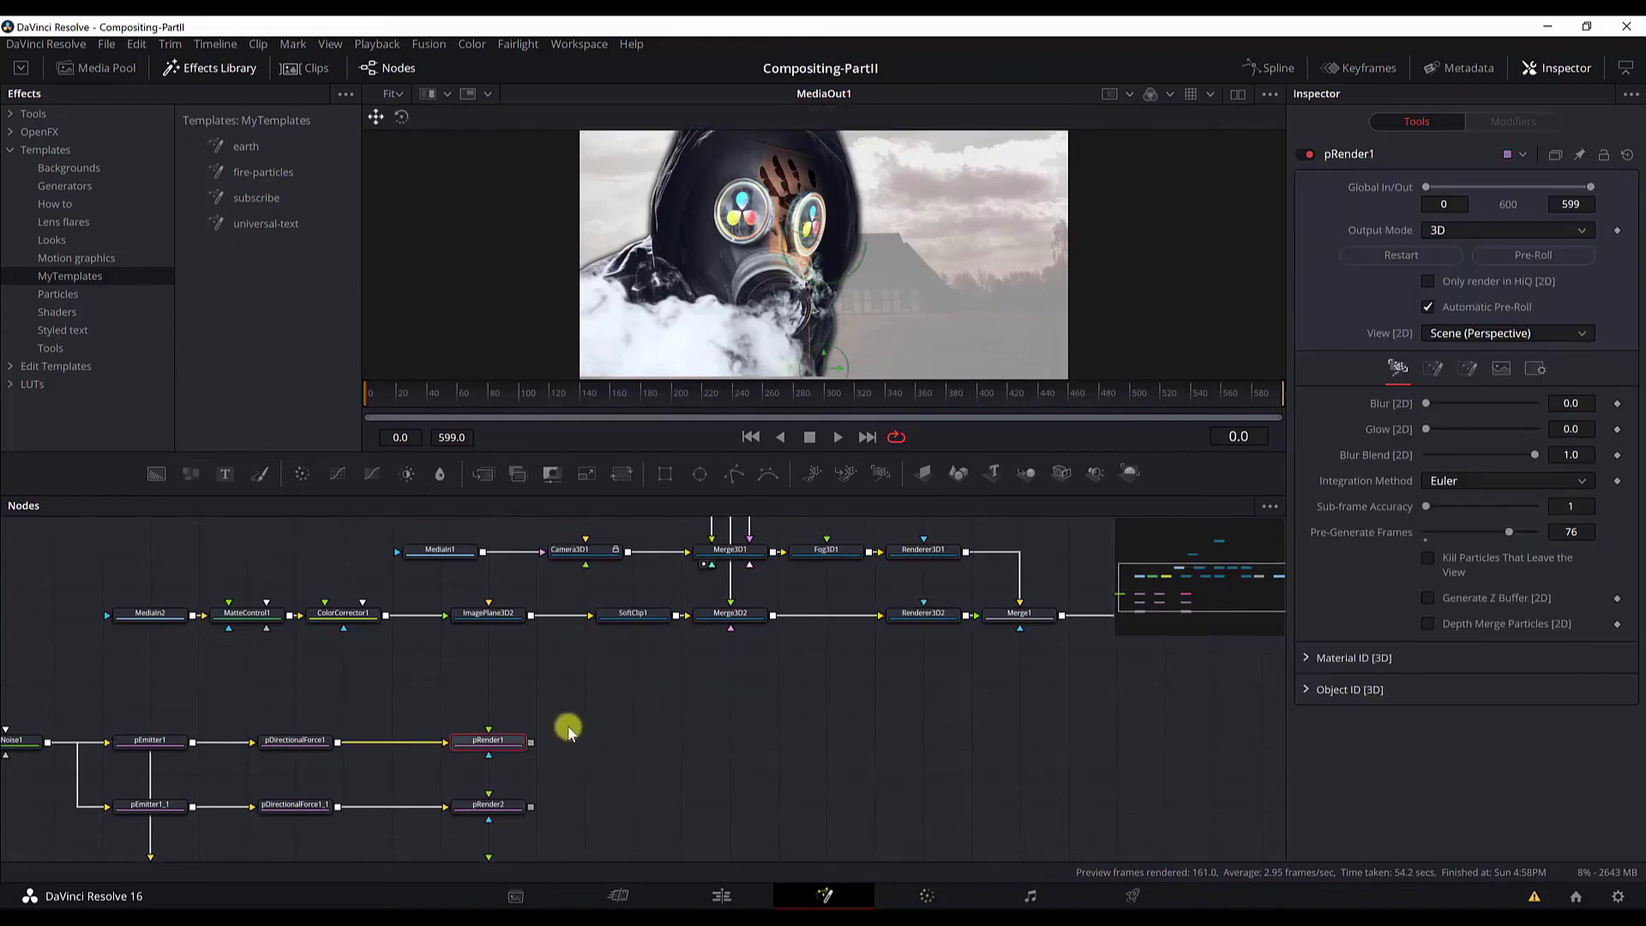
left_click_drag(530, 743, 733, 622)
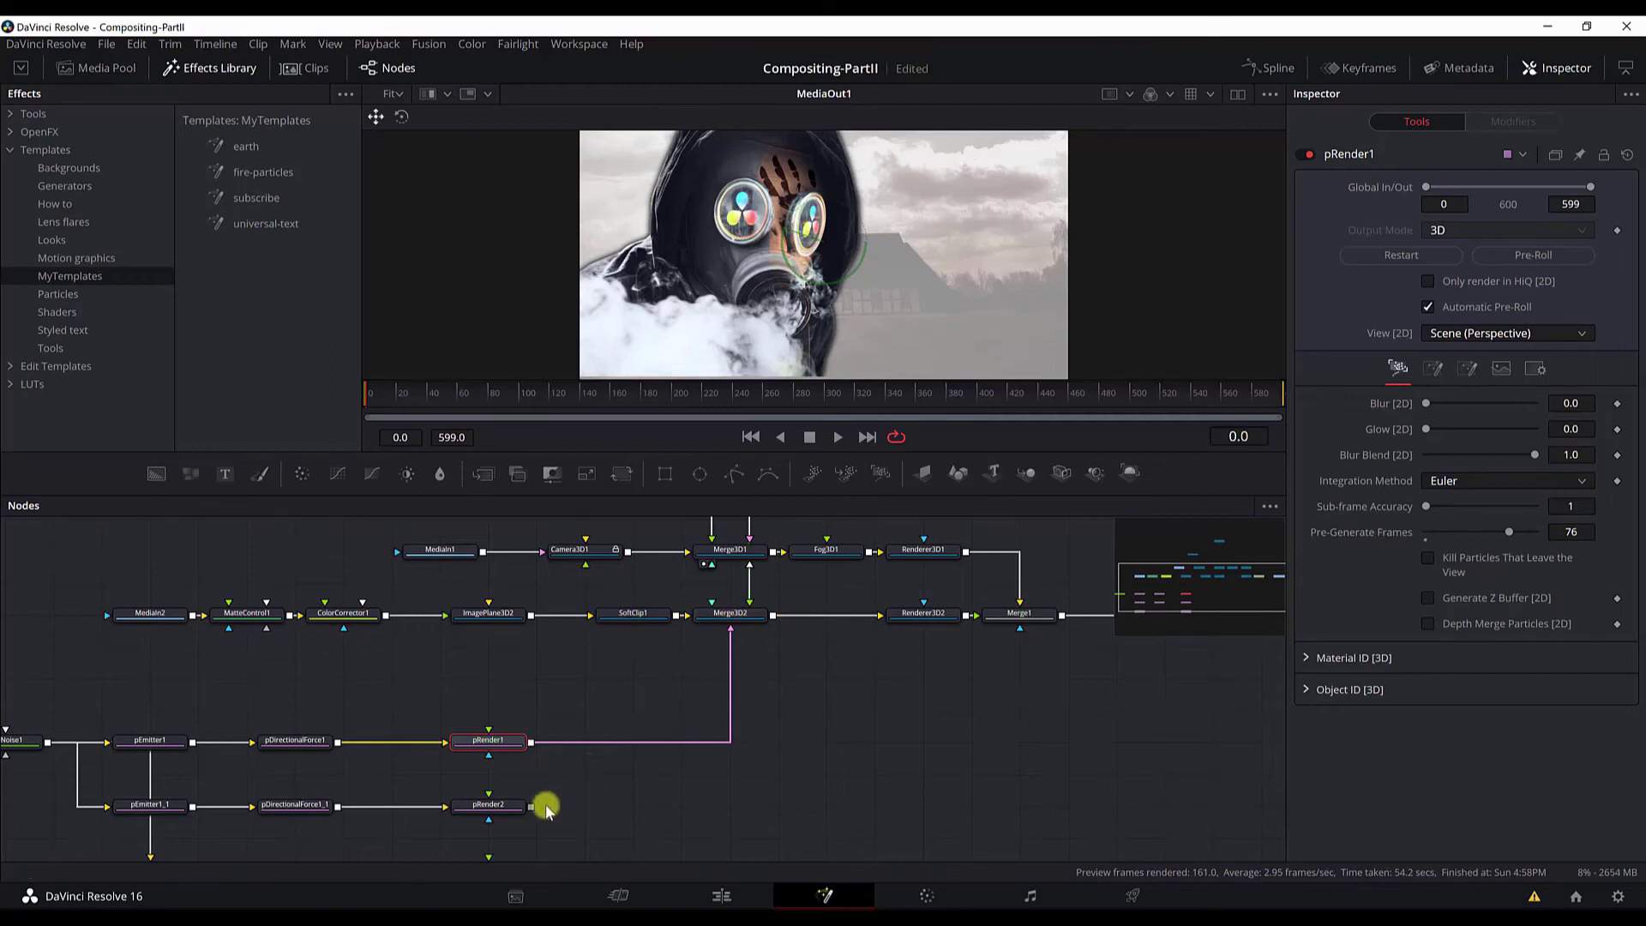
left_click_drag(530, 806, 736, 617)
scroll(698, 646, "down", 3)
left_click_drag(532, 793, 745, 536)
left_click_drag(836, 693, 1003, 697)
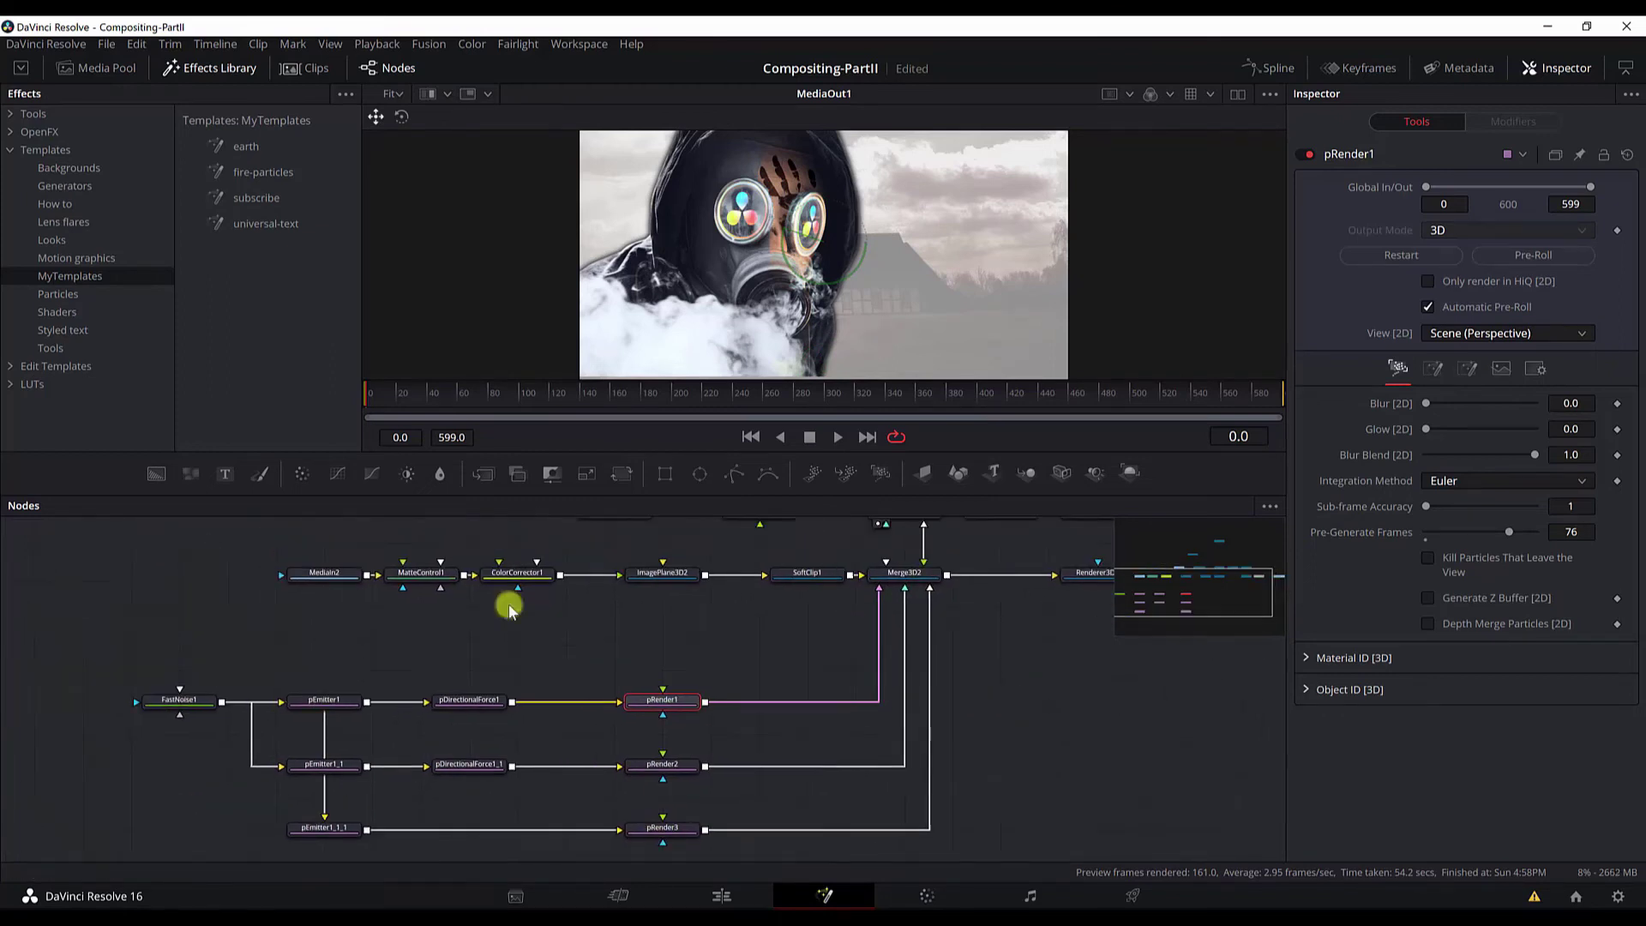
key("1")
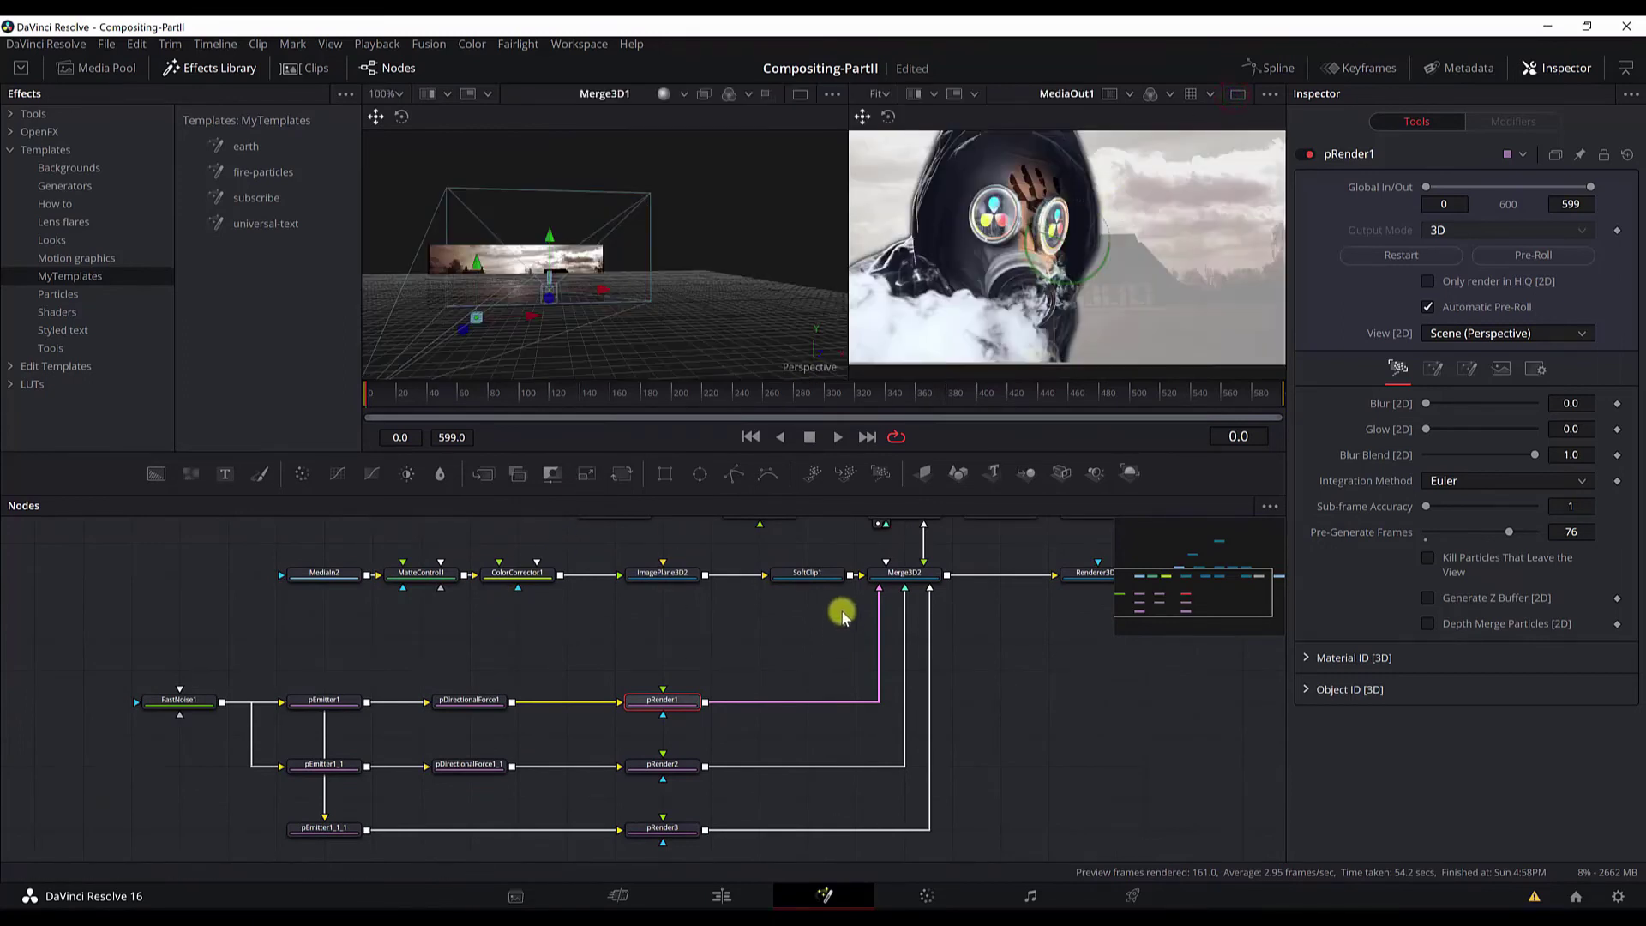
left_click(911, 572)
- Slide pEmitter1's smoke and fire plume sideways, checking the grown particles at frame 144
key("1")
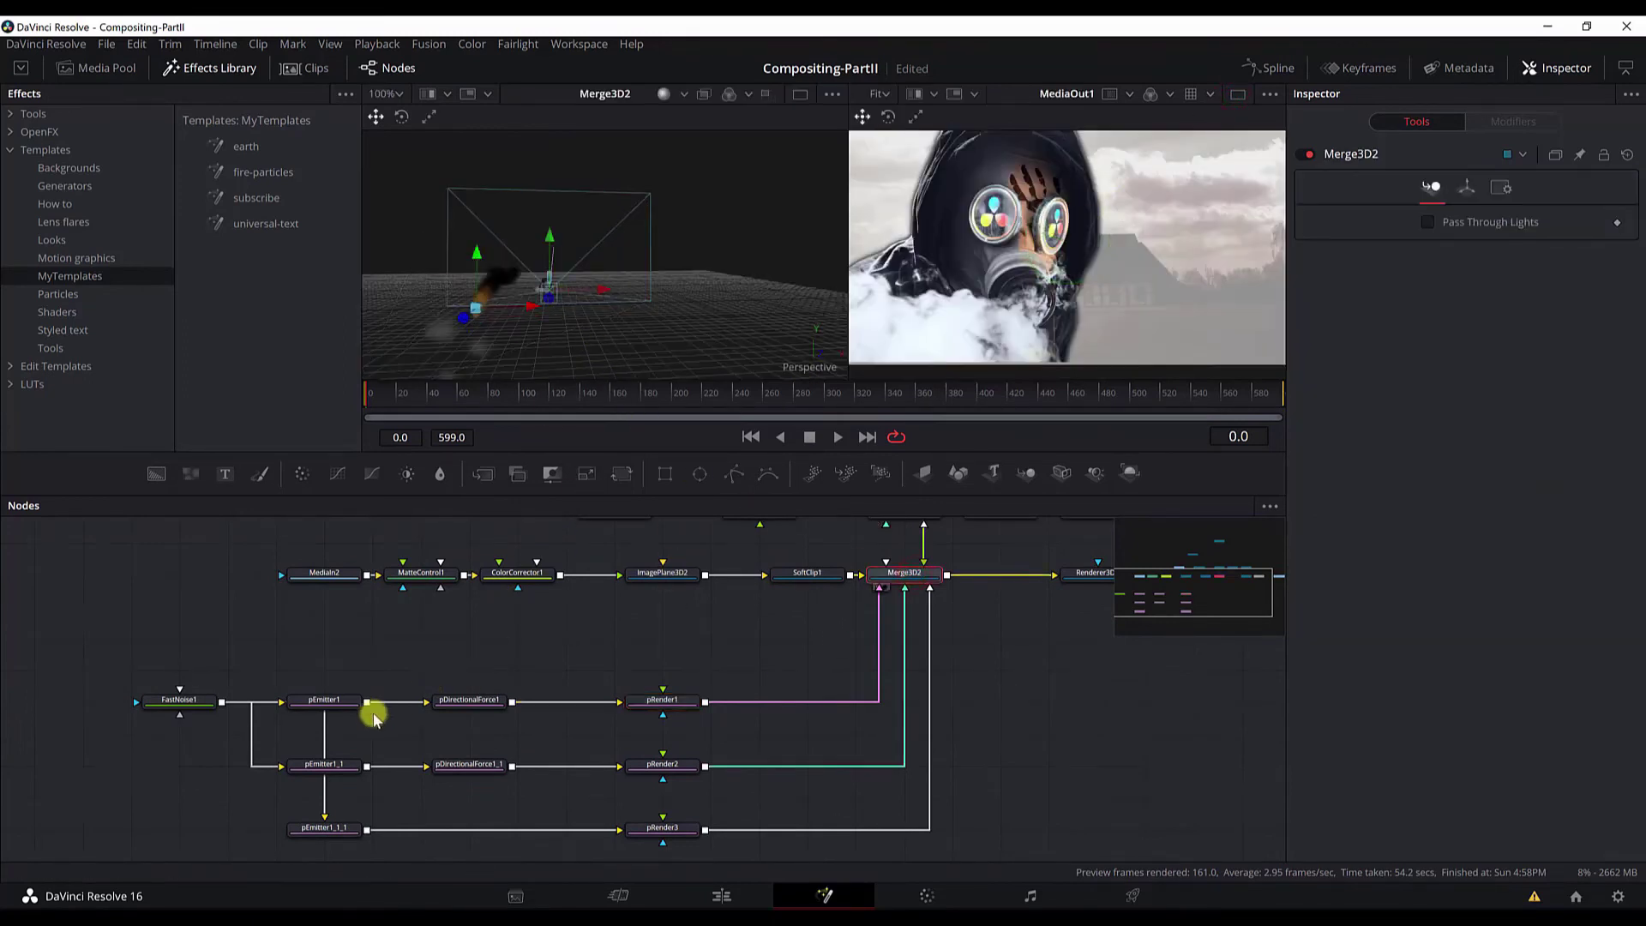
left_click(327, 701)
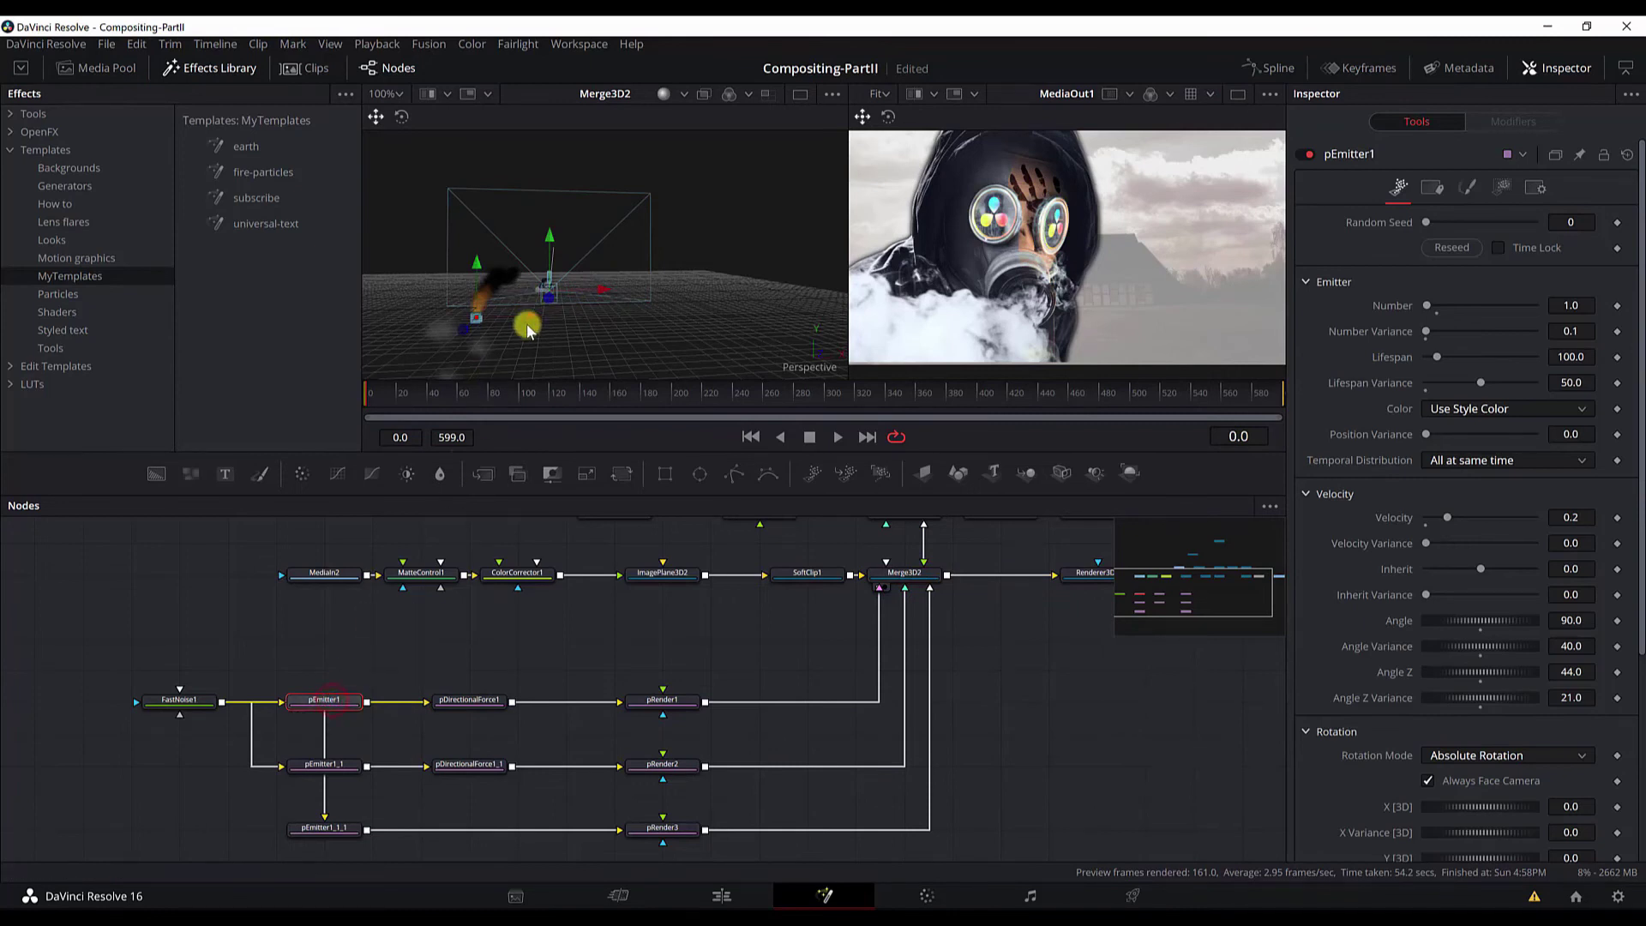
left_click_drag(527, 323, 770, 341)
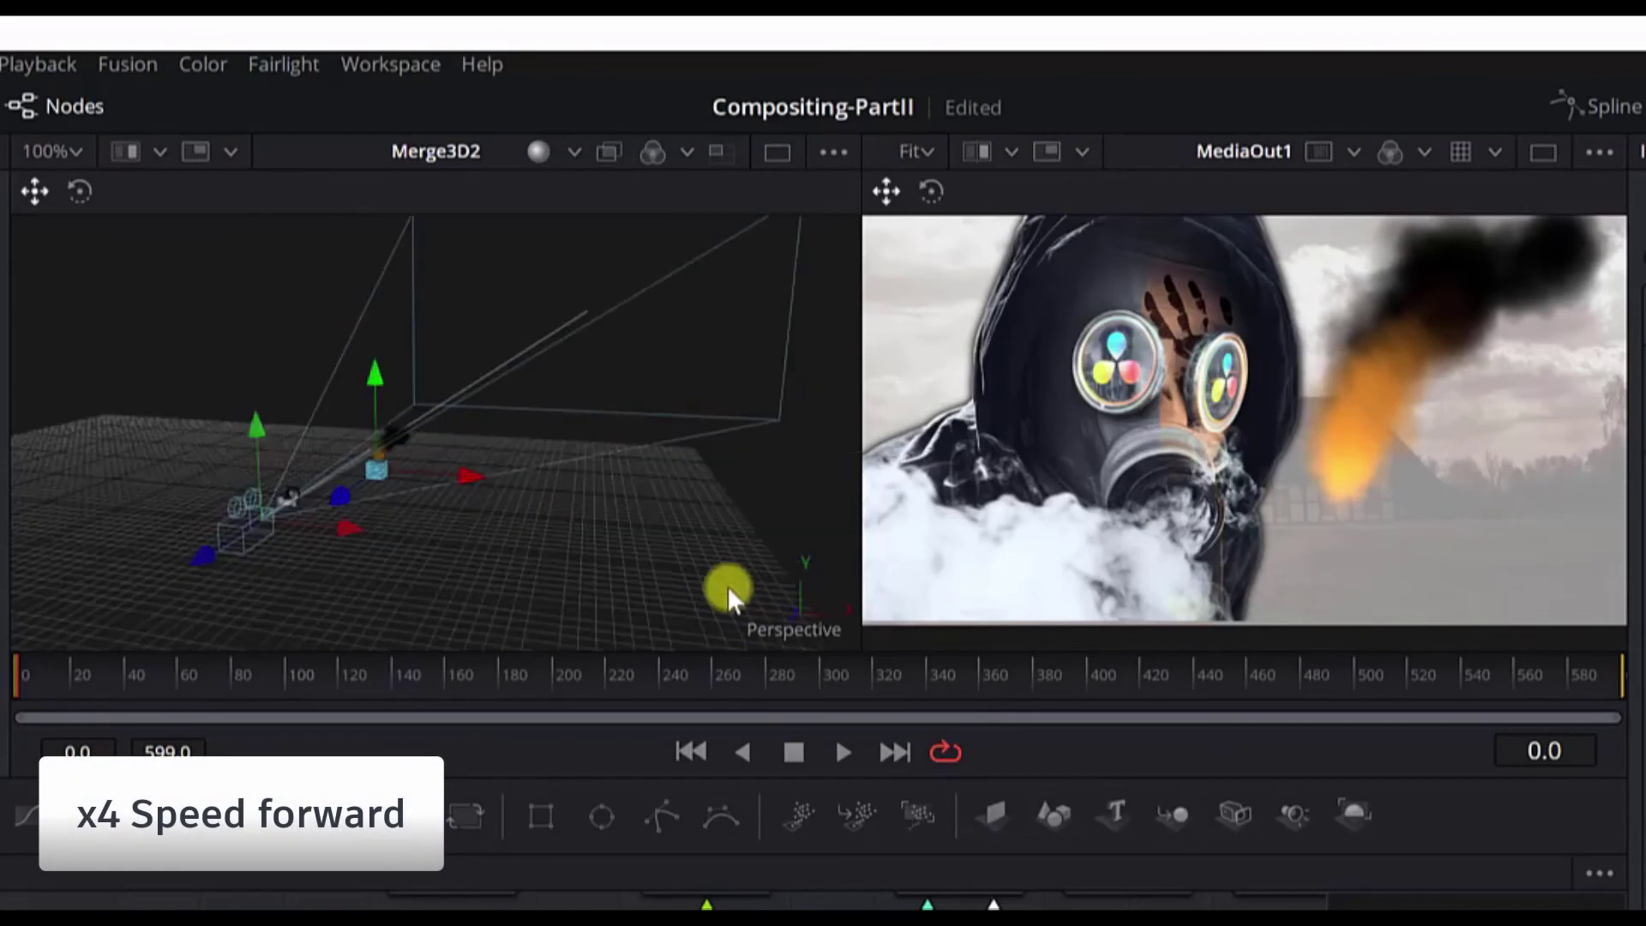
left_click_drag(470, 475, 527, 479)
key("f")
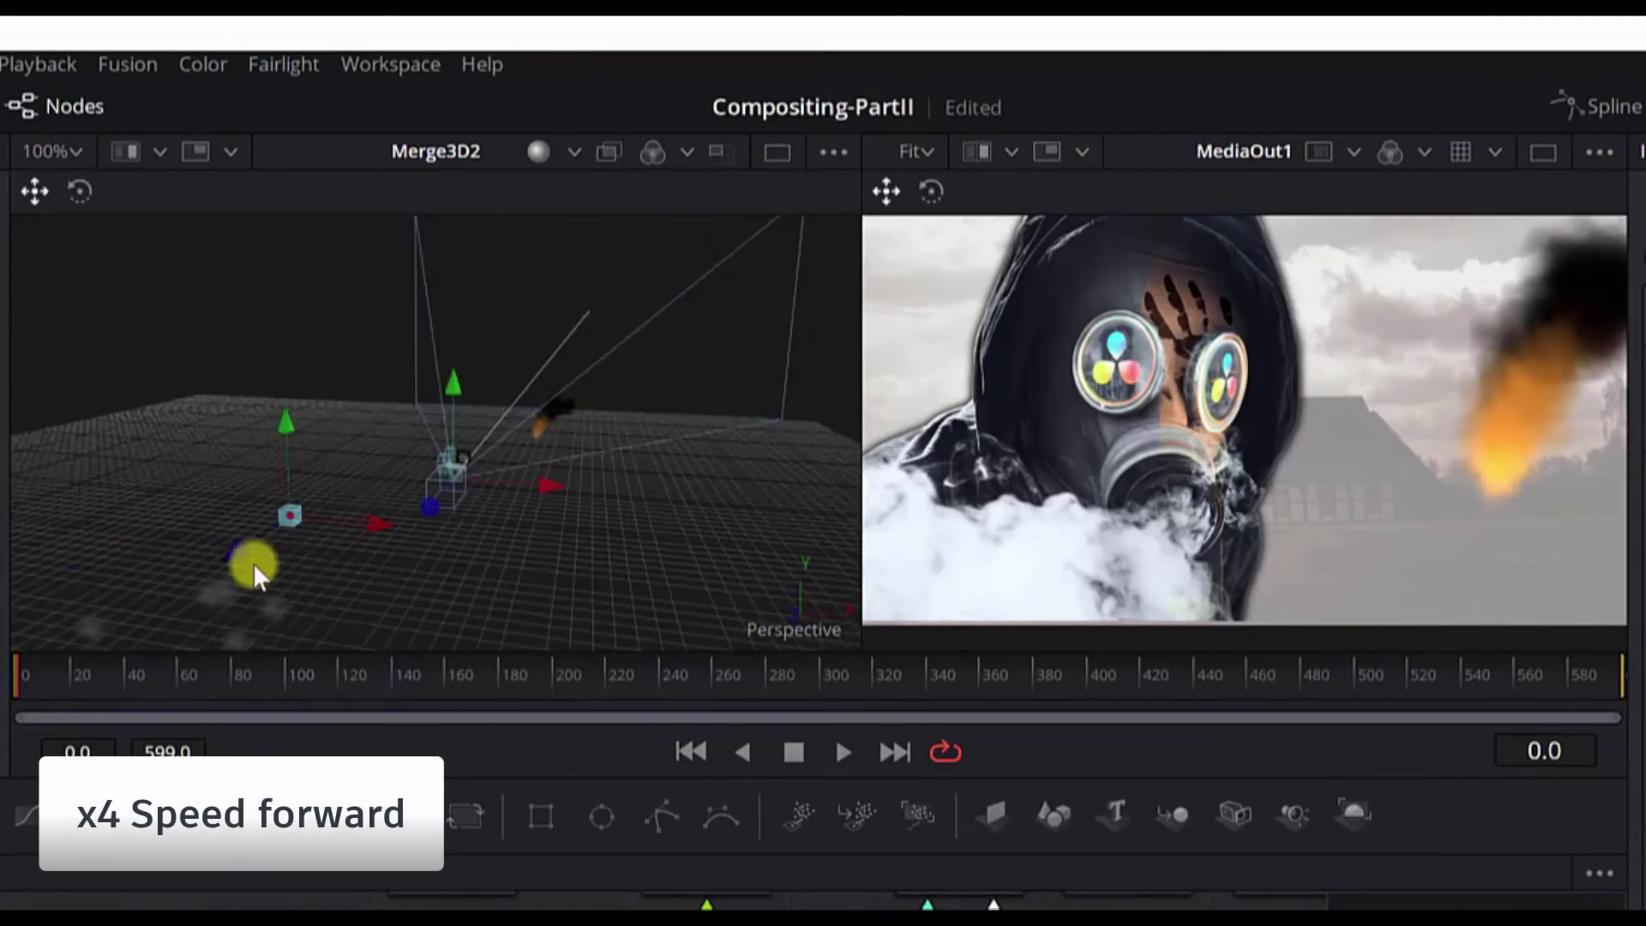
left_click(404, 681)
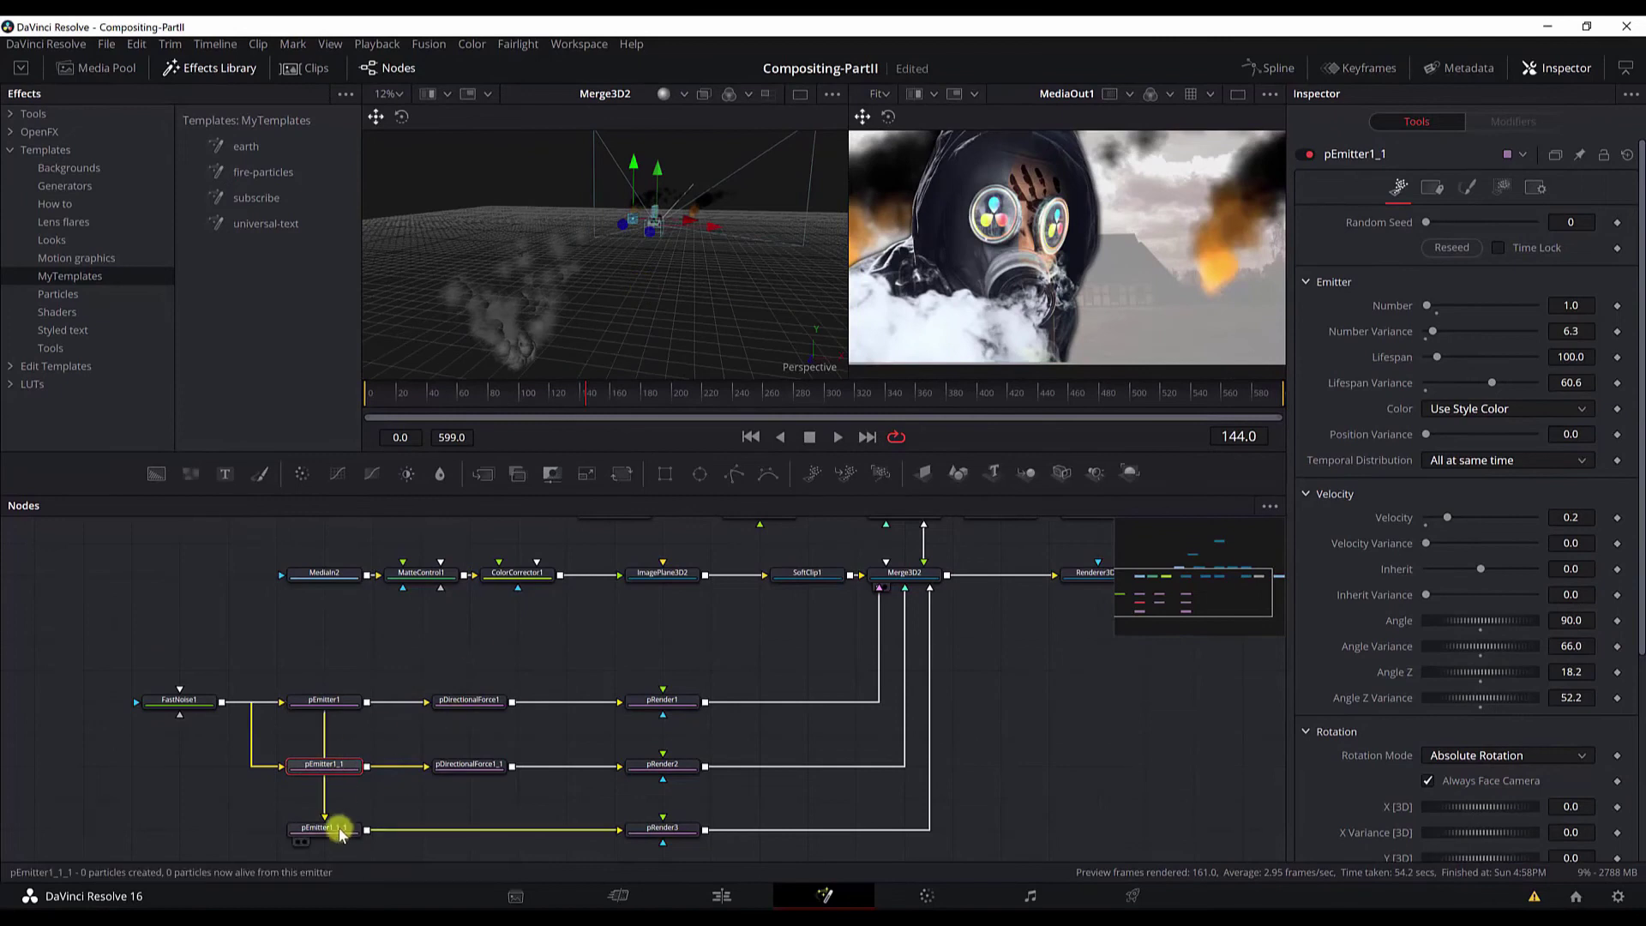
- Reposition pEmitter1_1_1 with its move handles in the 3D viewer
left_click(330, 828)
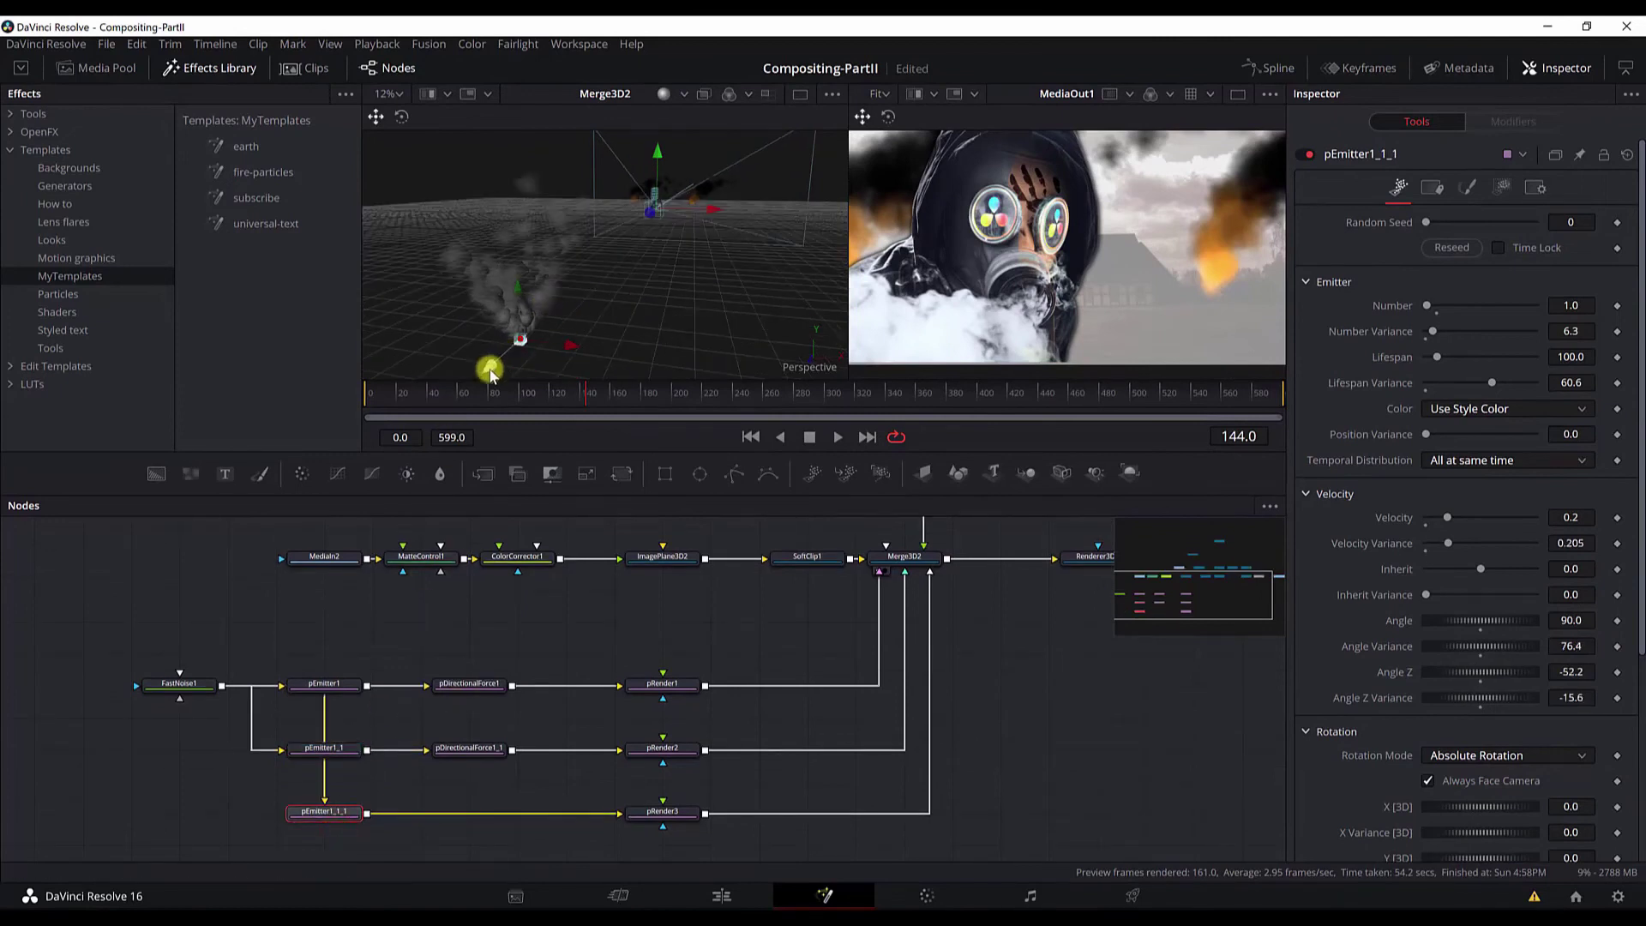
left_click_drag(562, 331, 547, 279)
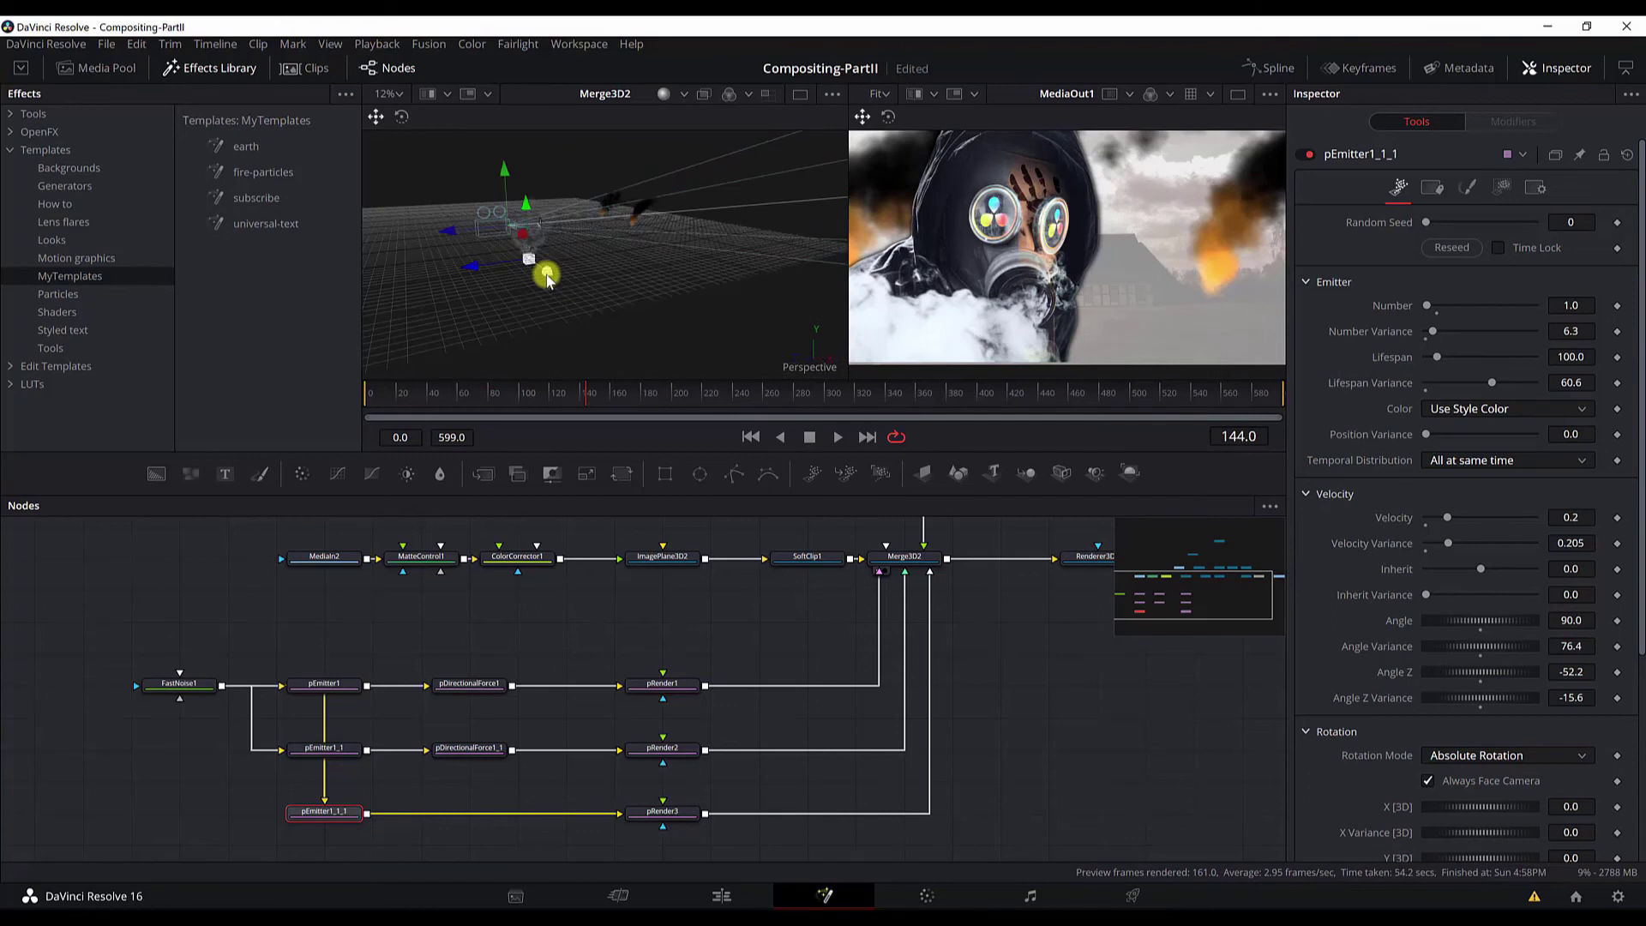
left_click(552, 280)
mouse_move(551, 297)
left_mouse_down()
mouse_move(672, 294)
mouse_move(687, 305)
mouse_move(661, 327)
mouse_move(618, 310)
mouse_move(702, 307)
mouse_move(597, 313)
mouse_move(654, 309)
left_mouse_up()
- Set the render range end to 150, adjust pRender2's pre-generate frames, and play the particles
left_click(663, 821)
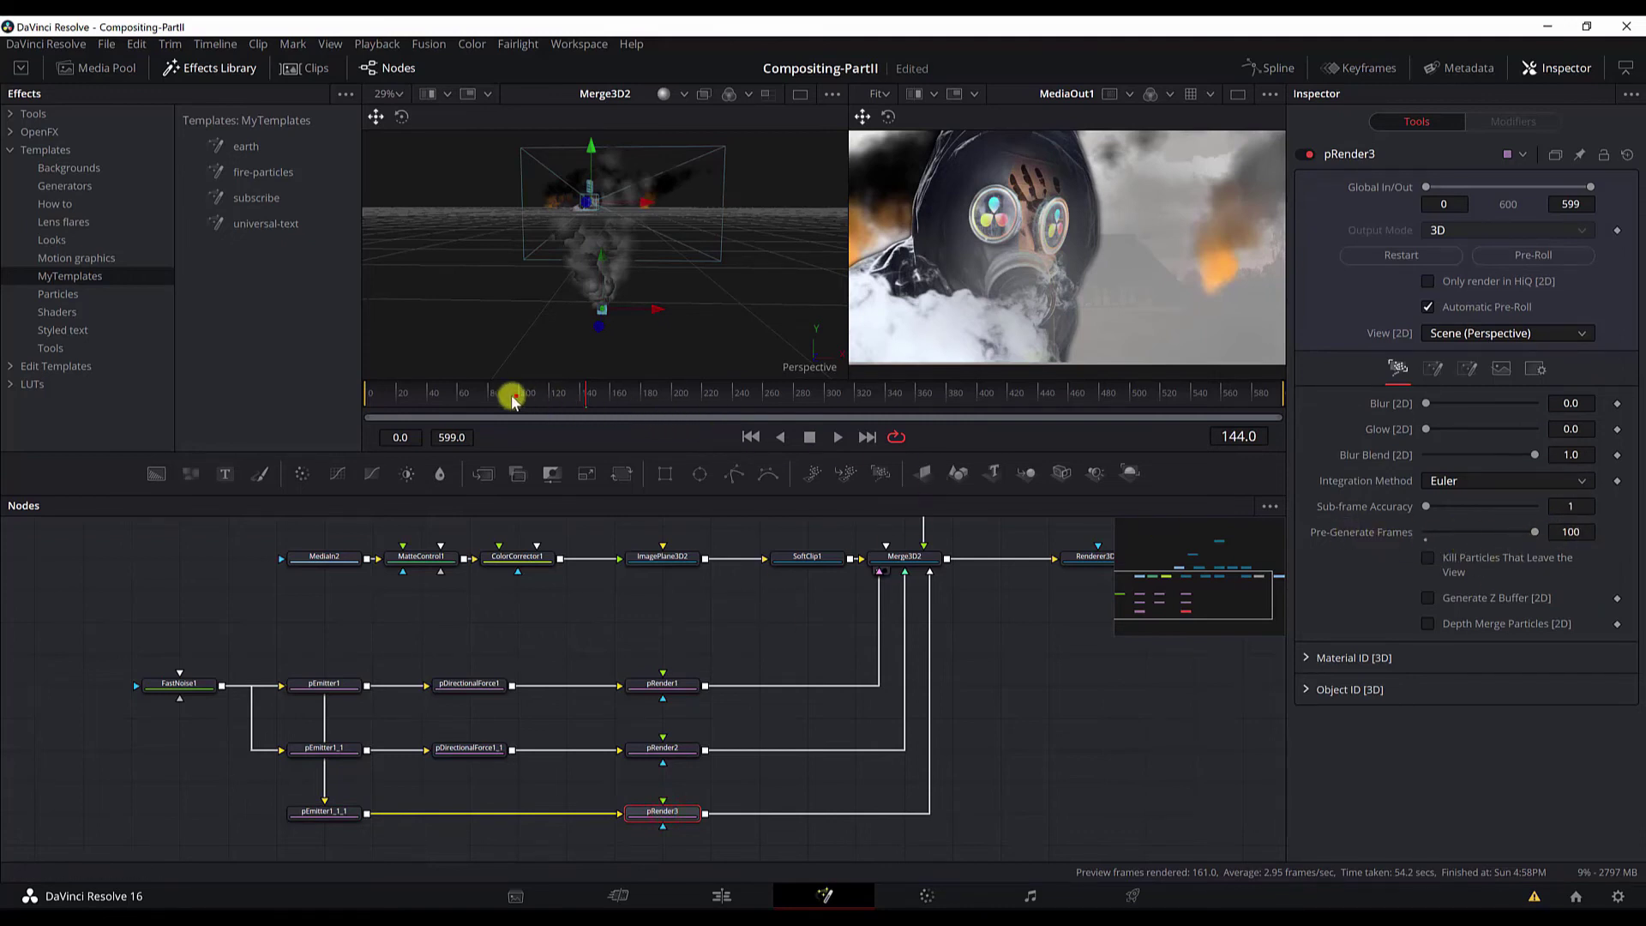
left_click(388, 394)
left_click(452, 437)
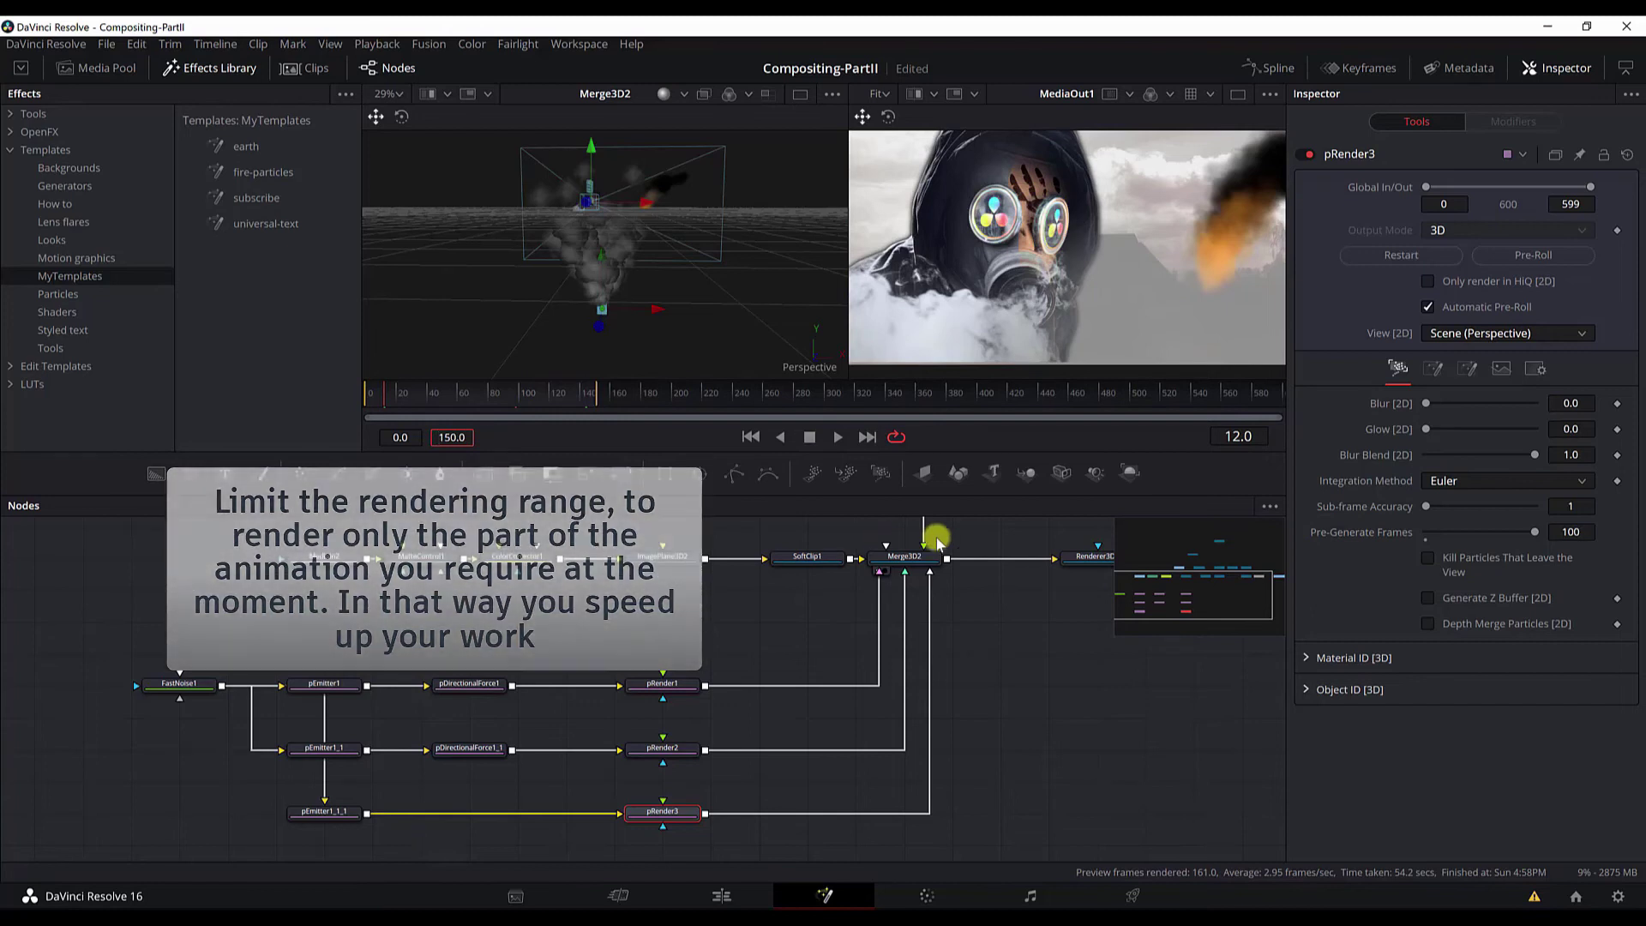
left_click(838, 436)
left_click(662, 749)
mouse_move(1534, 532)
left_mouse_down()
mouse_move(1443, 532)
mouse_move(1542, 536)
left_mouse_up()
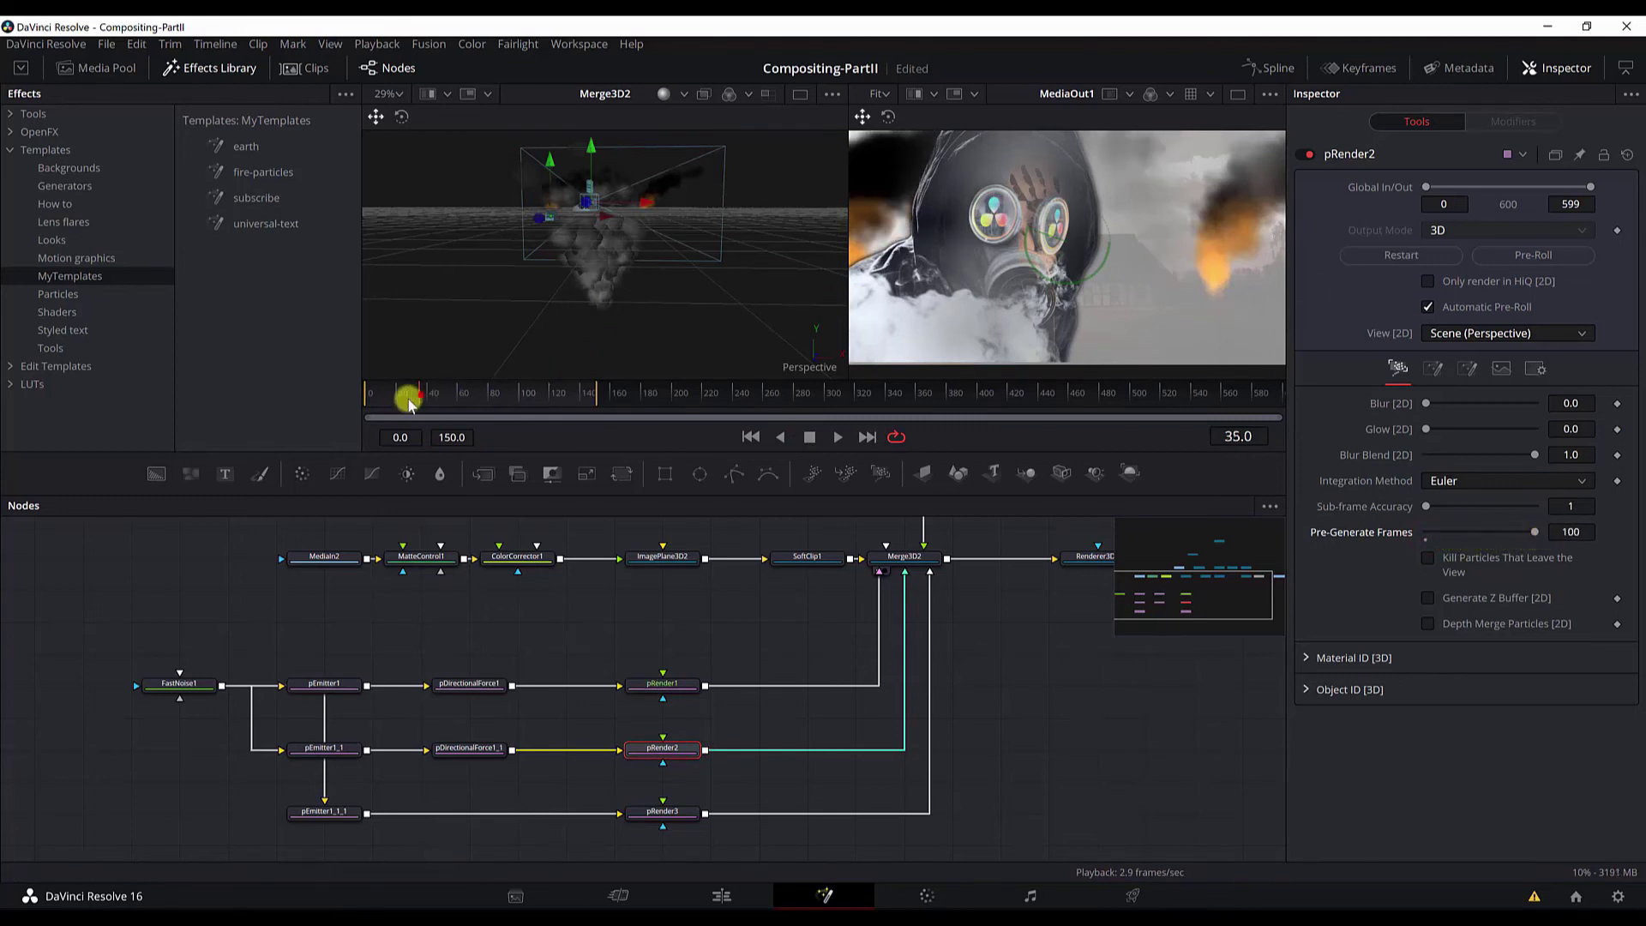
left_click(369, 394)
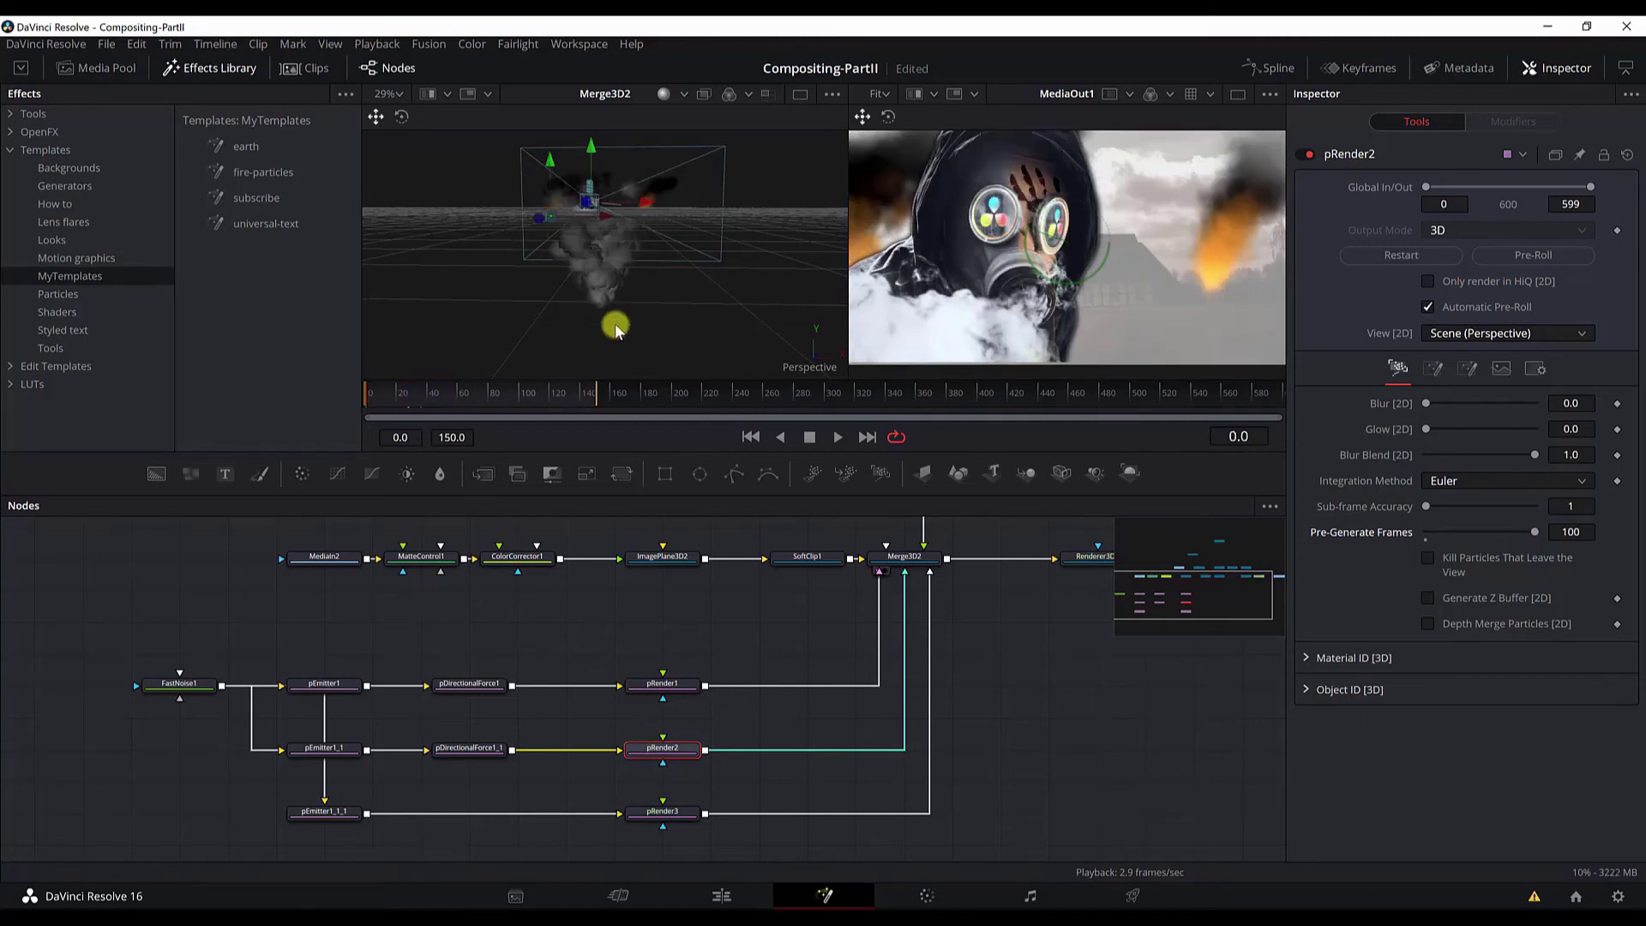
left_click(838, 437)
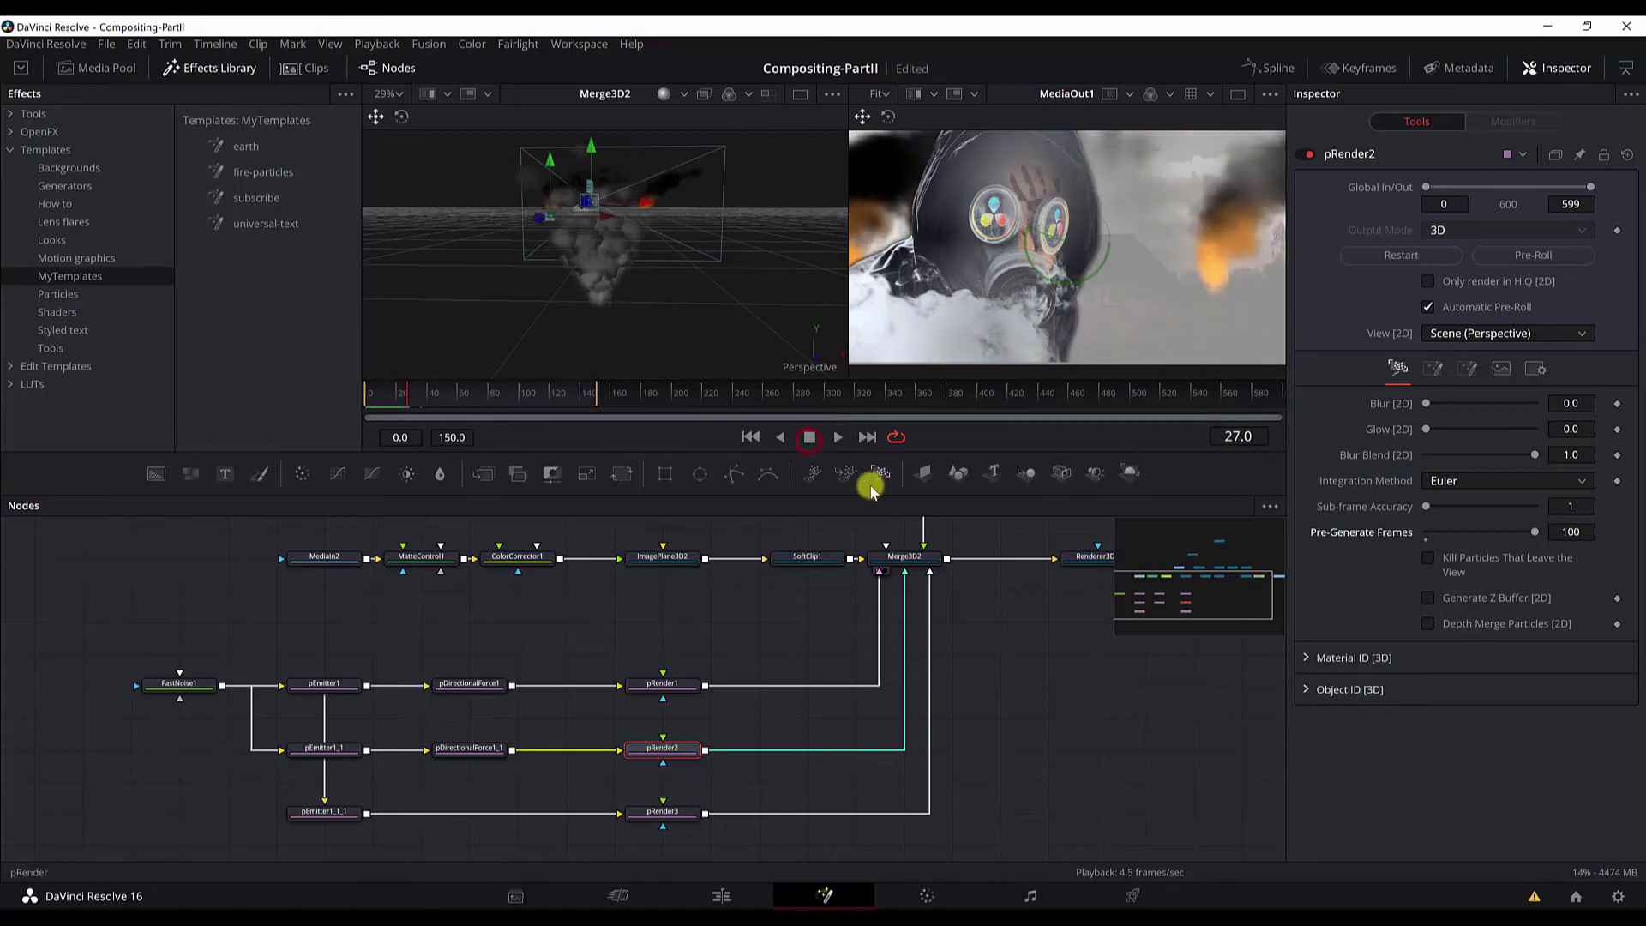
- Move MediaOut1 right to open space after Merge1
scroll(691, 786, "right", 10)
scroll(691, 786, "up", 3)
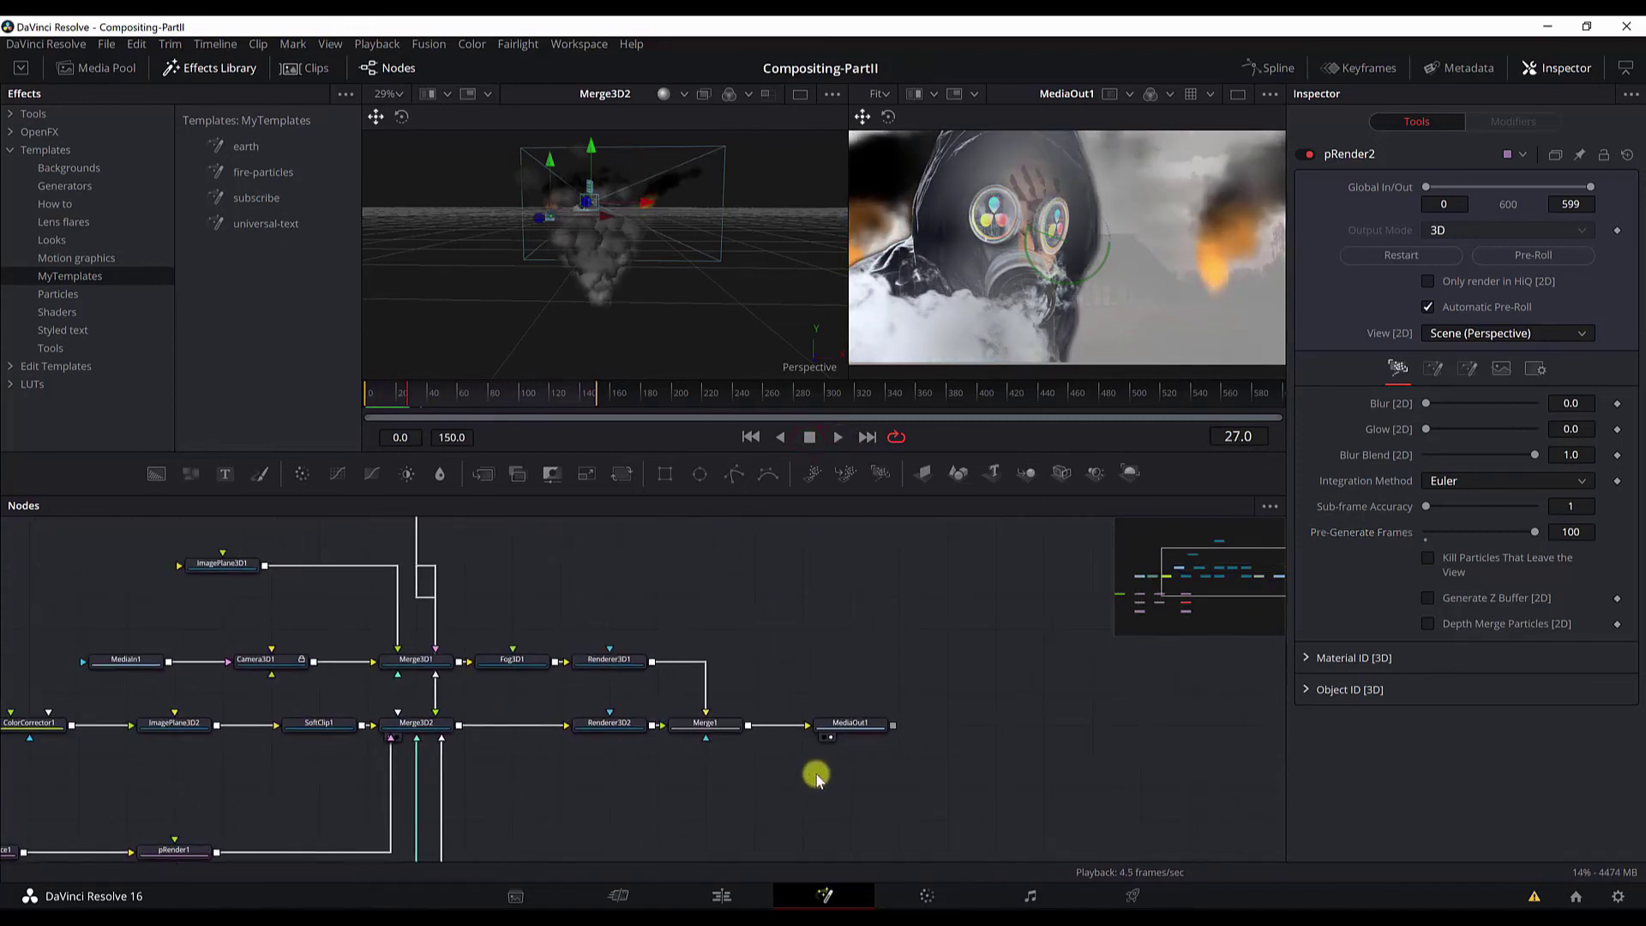
left_click_drag(874, 725, 972, 724)
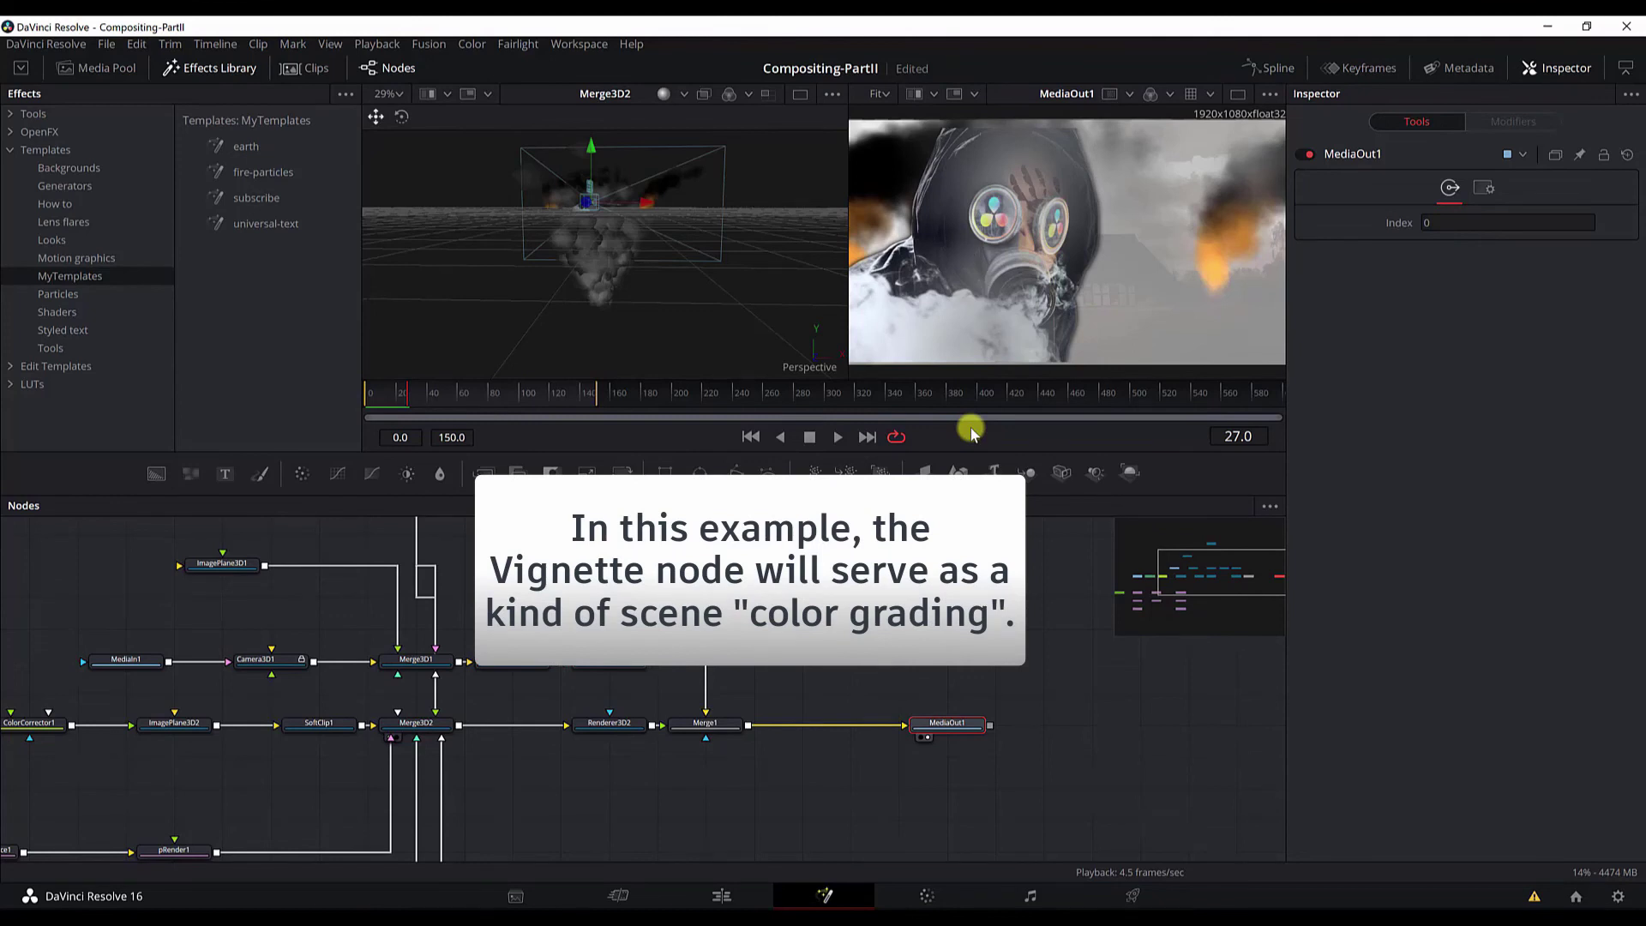
- Insert a Vignette after Merge1 with size 0.5246 and anamorphism 1.76
left_click(717, 724)
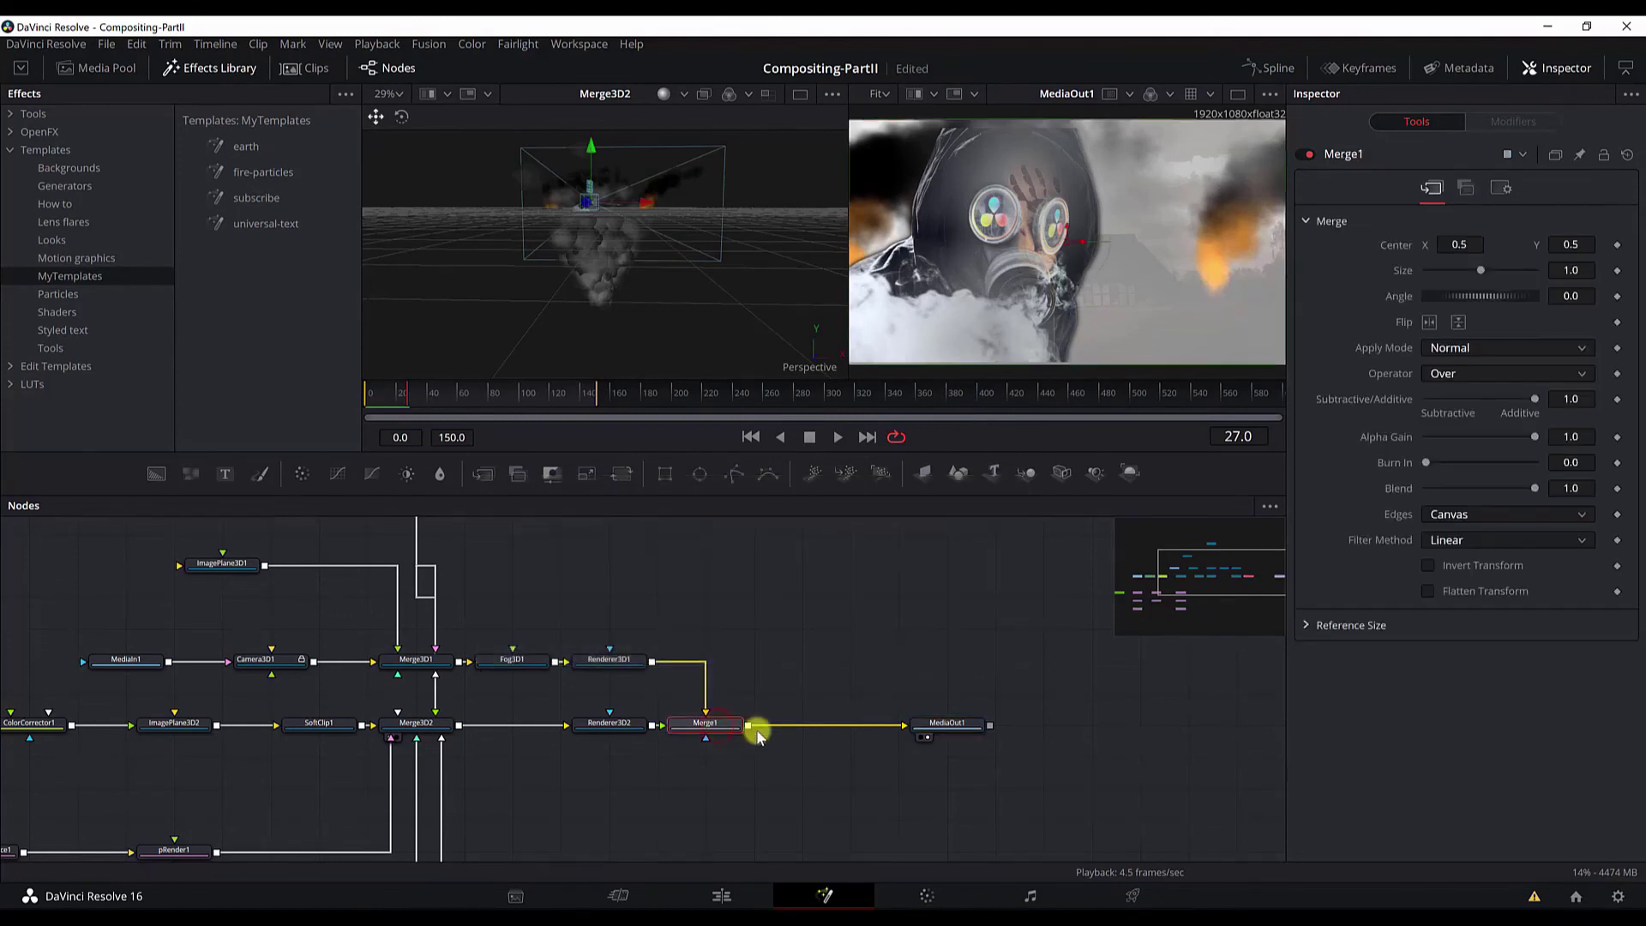
key("shift+space")
type("fog")
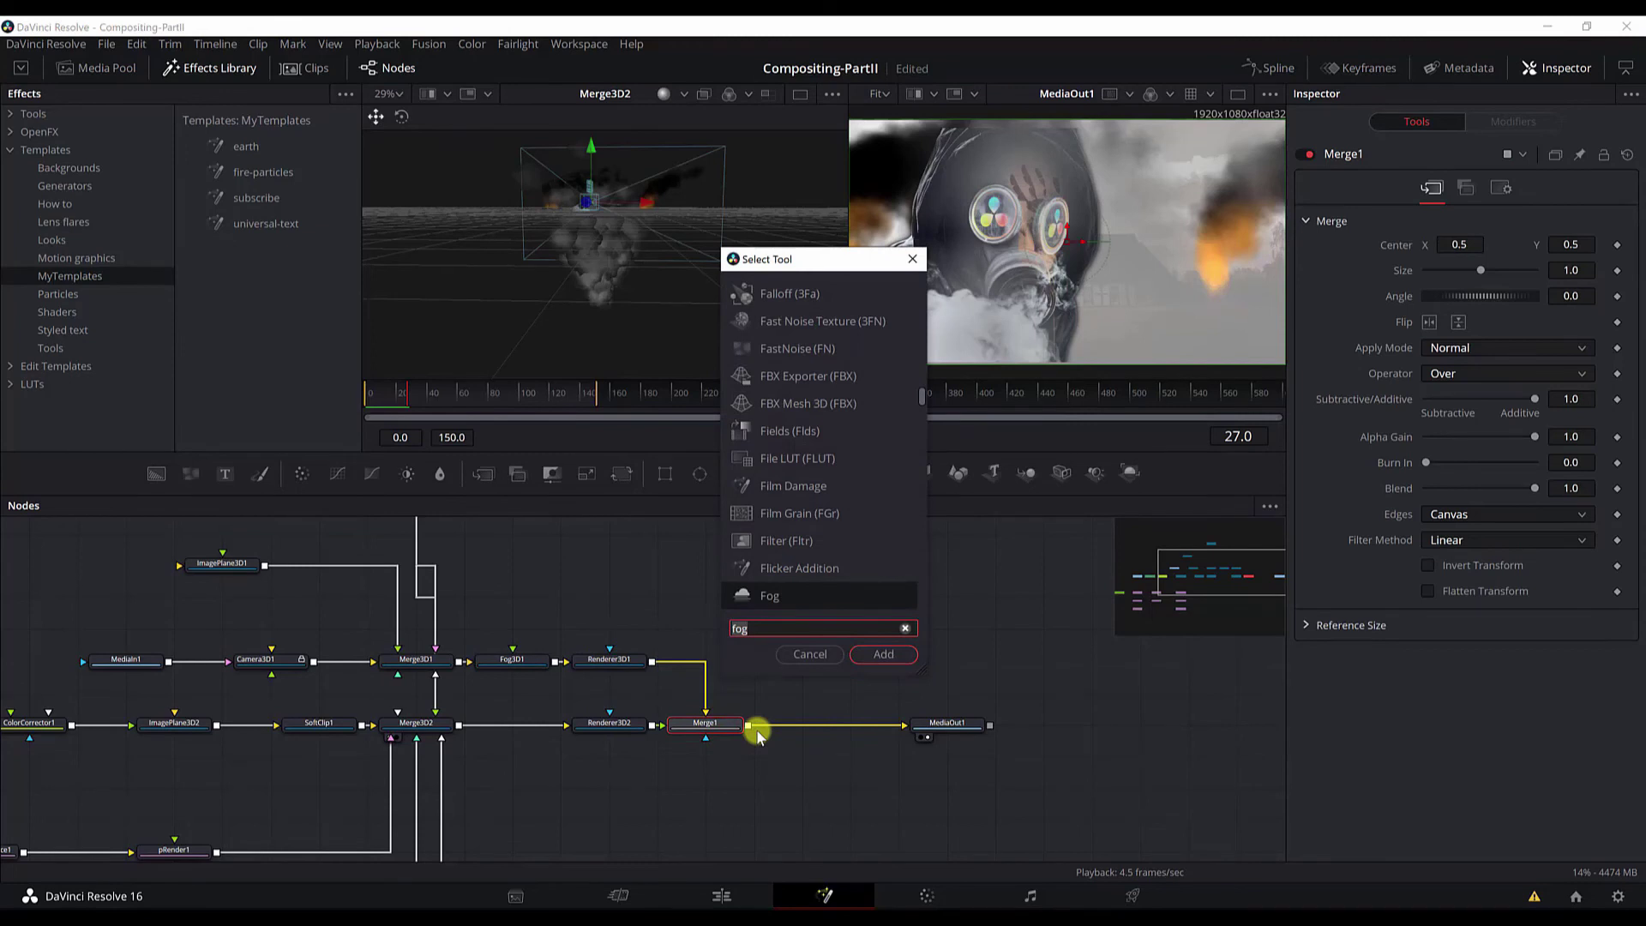
key("BackSpace")
key("BackSpace")
key("BackSpace")
type("vigne")
key("Return")
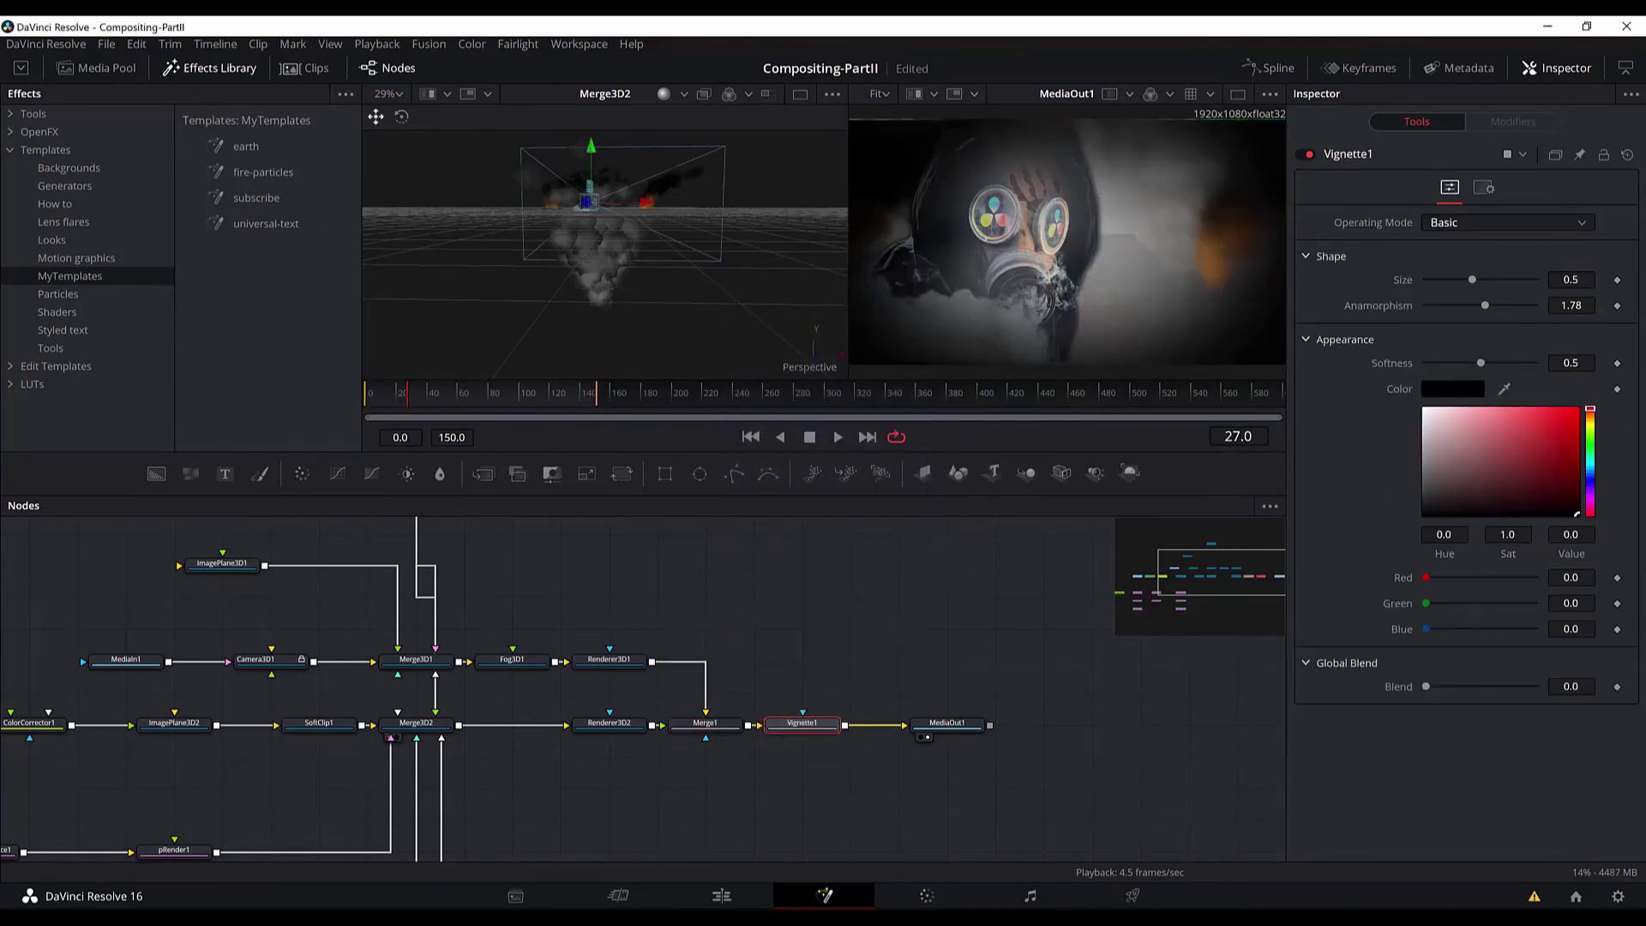
left_click(1586, 279)
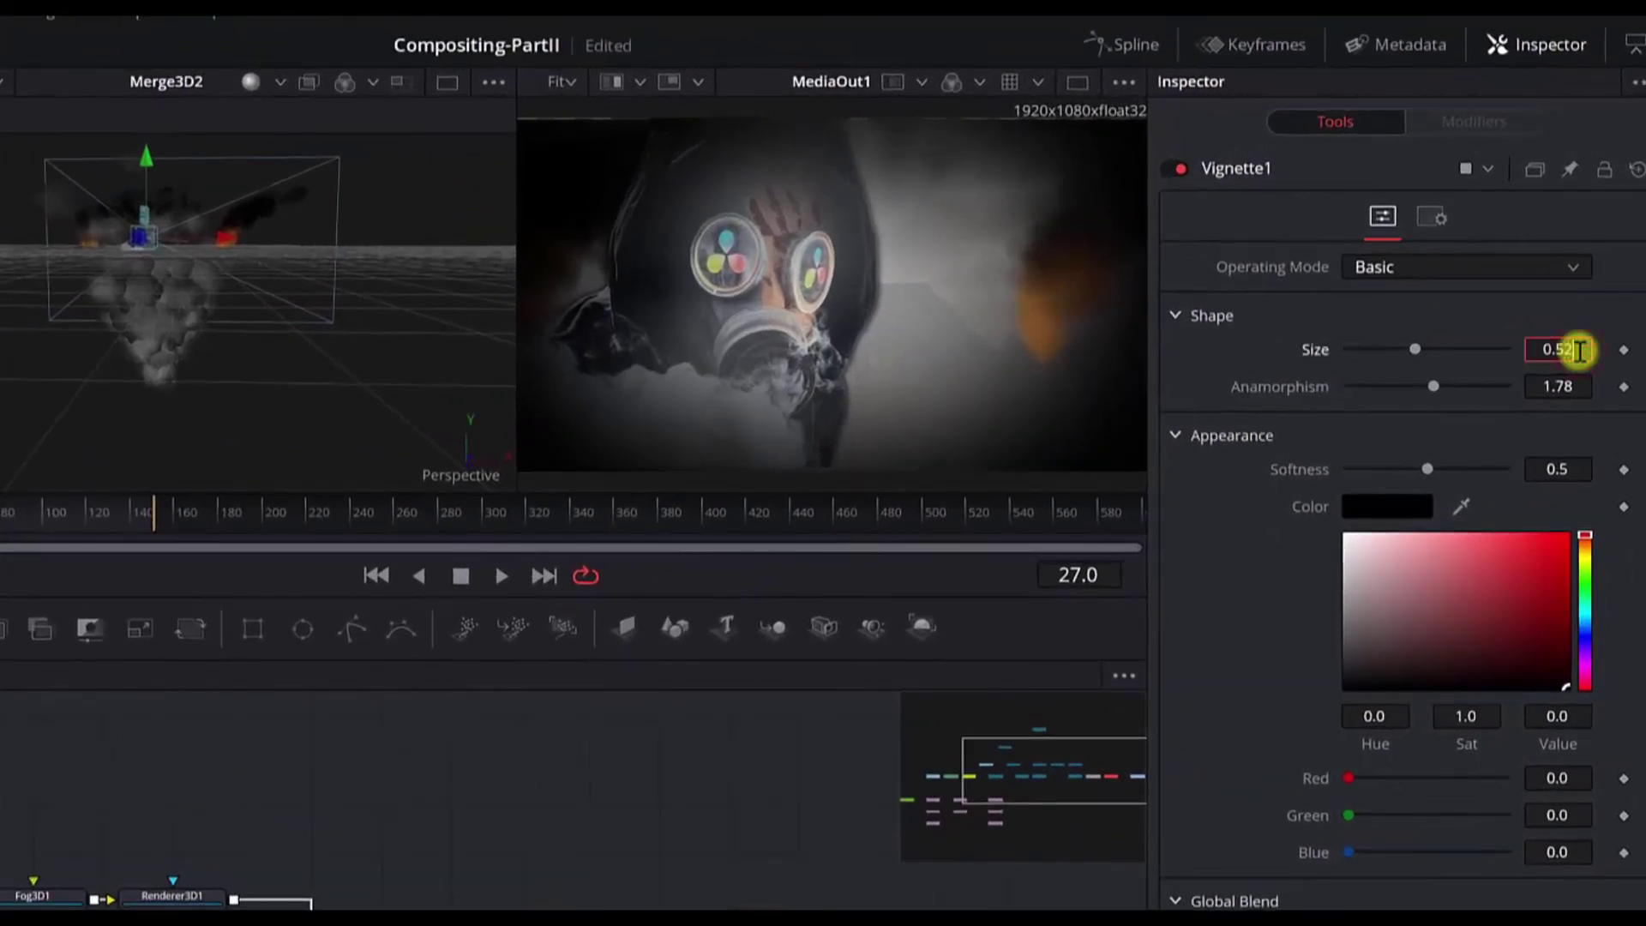
type("24")
key("Tab")
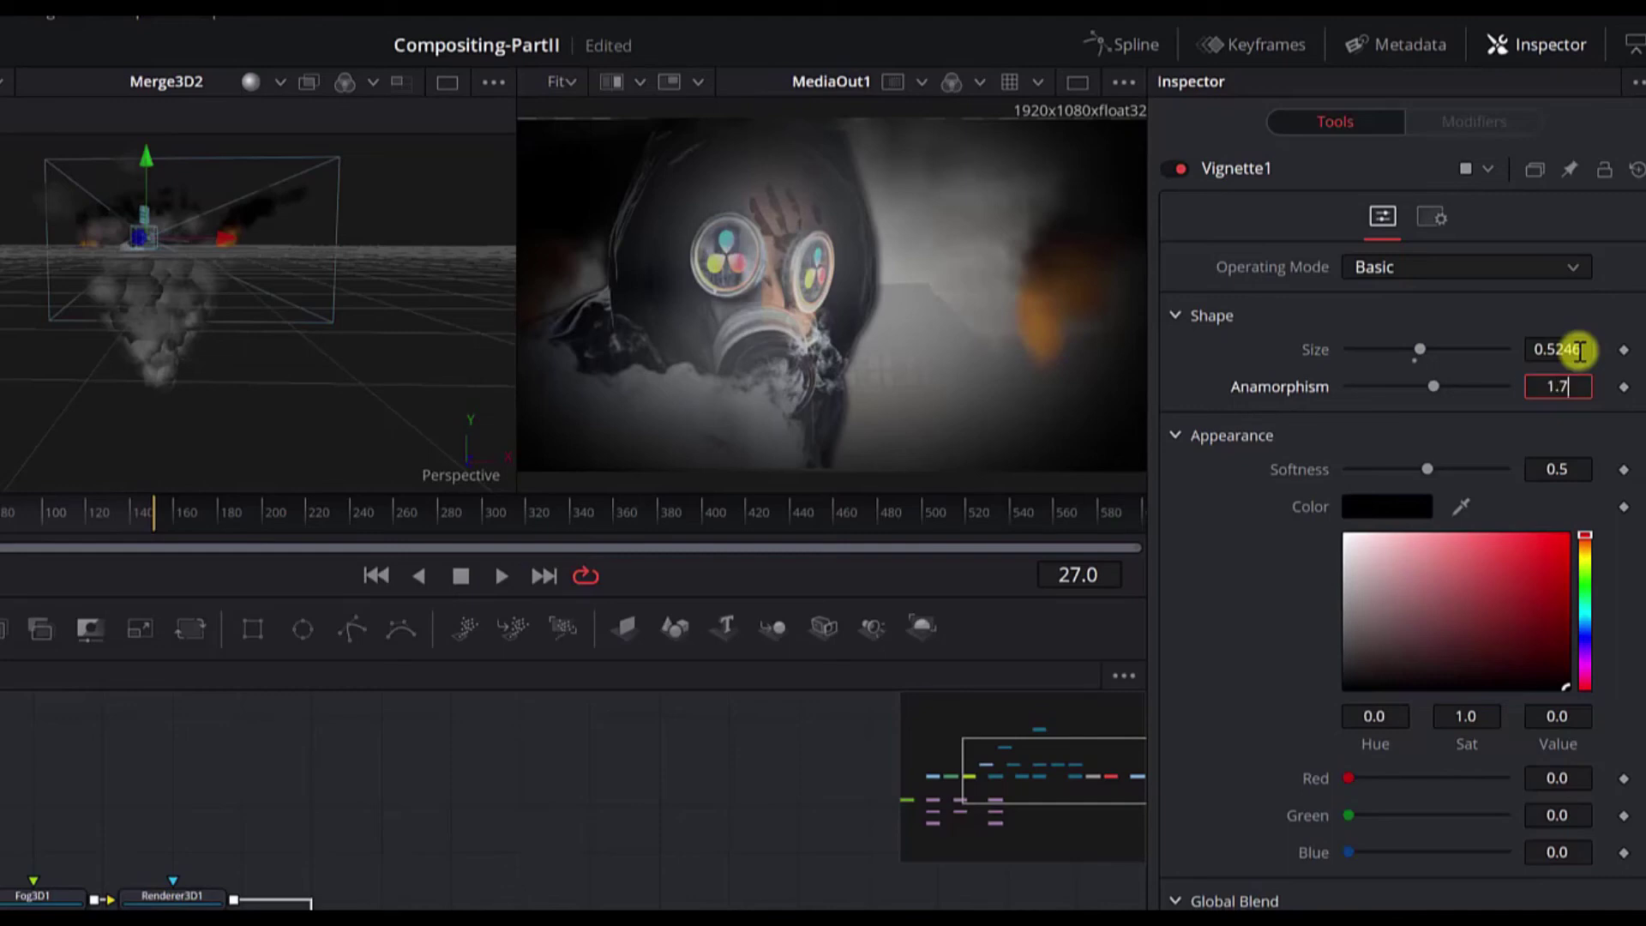
key("Tab")
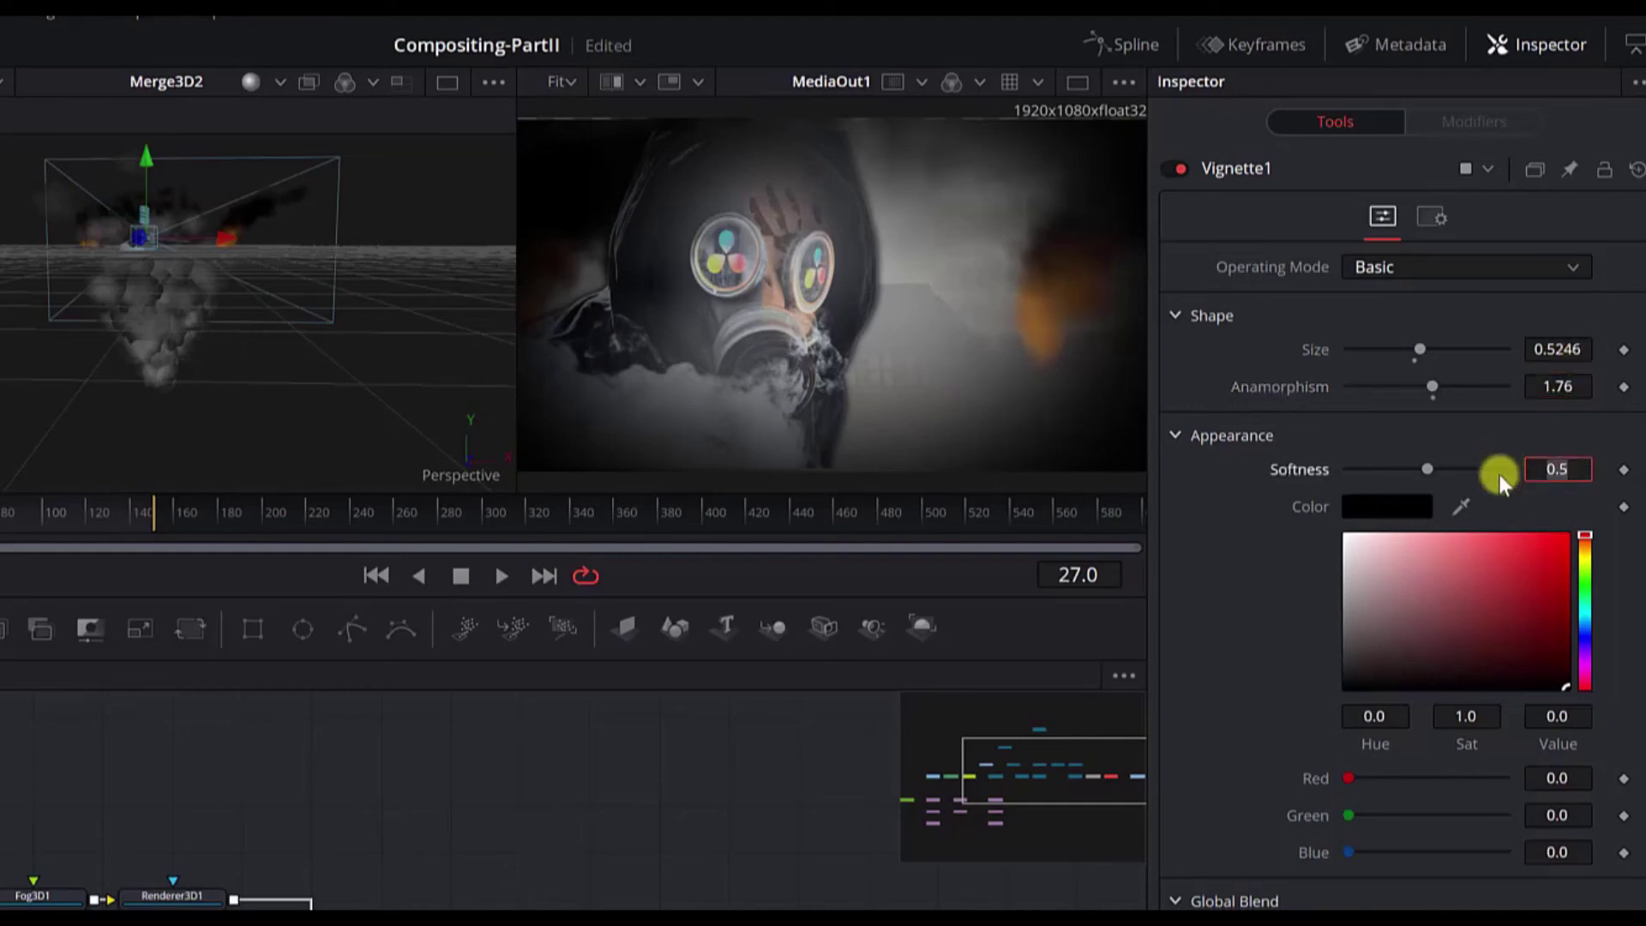
- Give the vignette softness 0.898, colour red 0.583 and green 0.213, and blend 0.291
left_click(1560, 777)
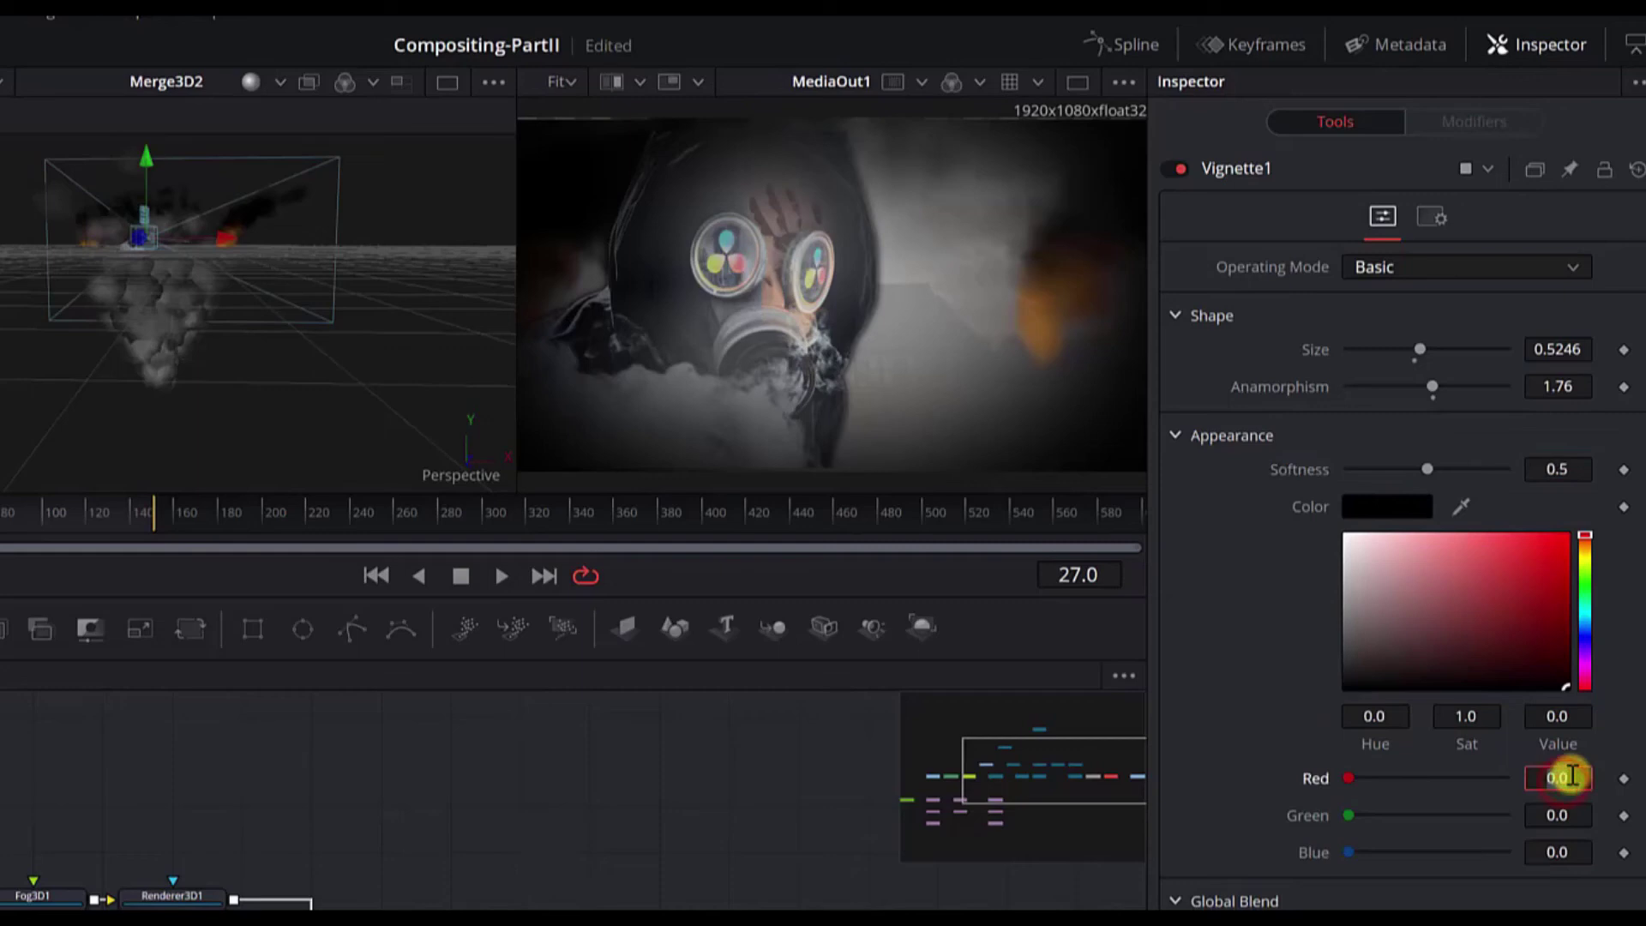
left_click(1565, 470)
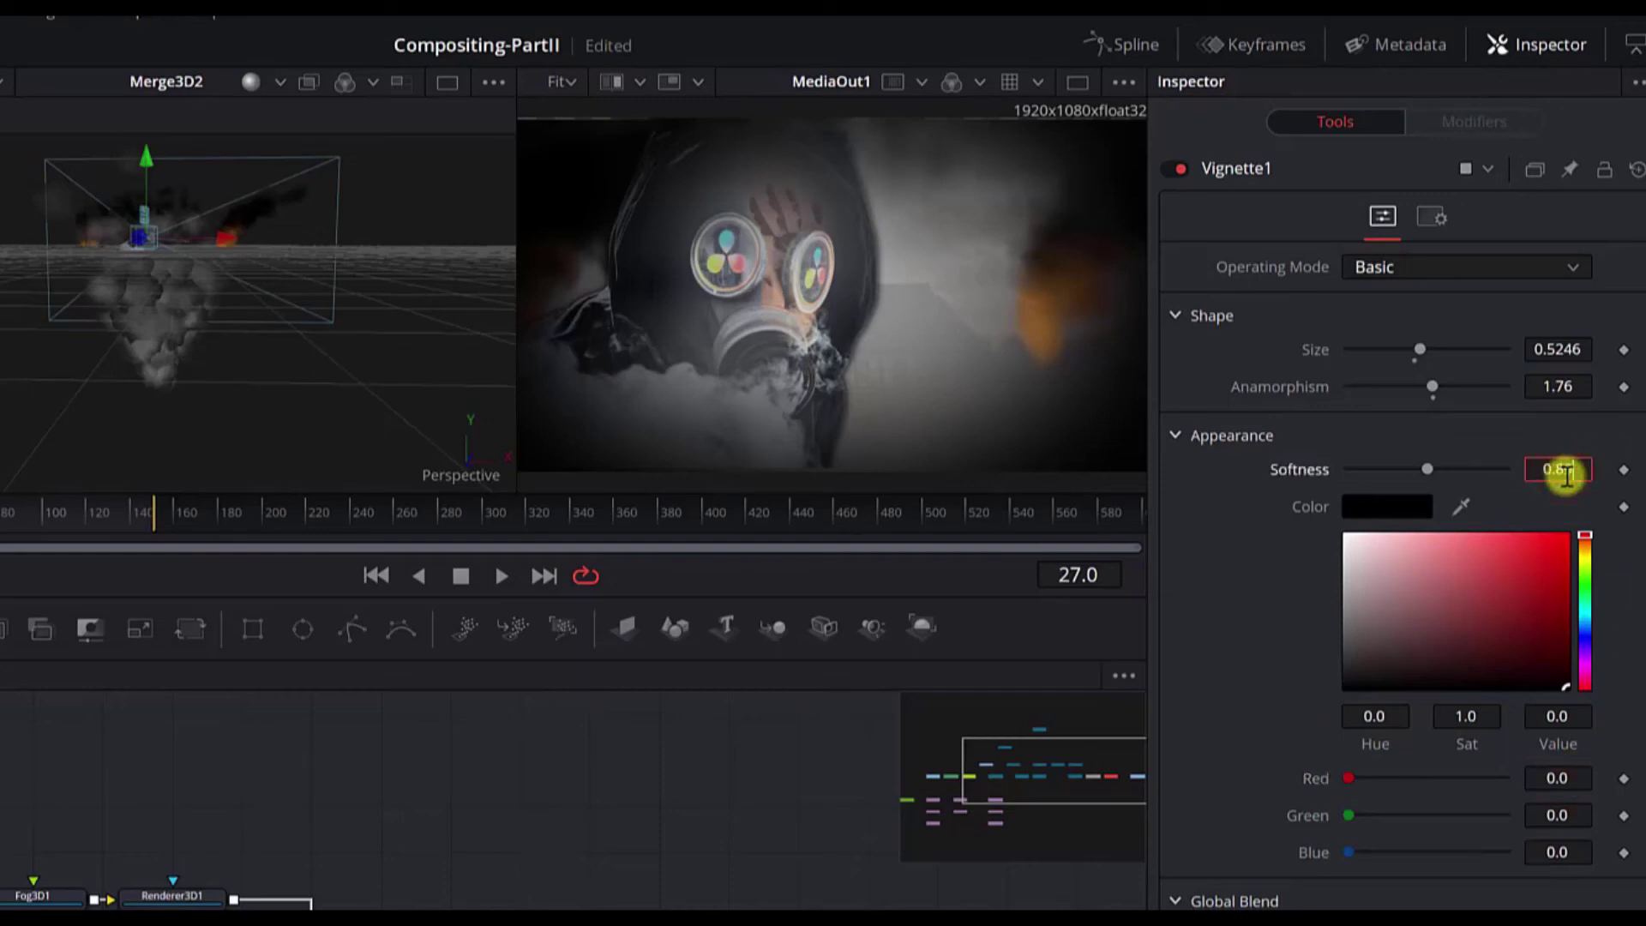
type("0.898")
key("Tab")
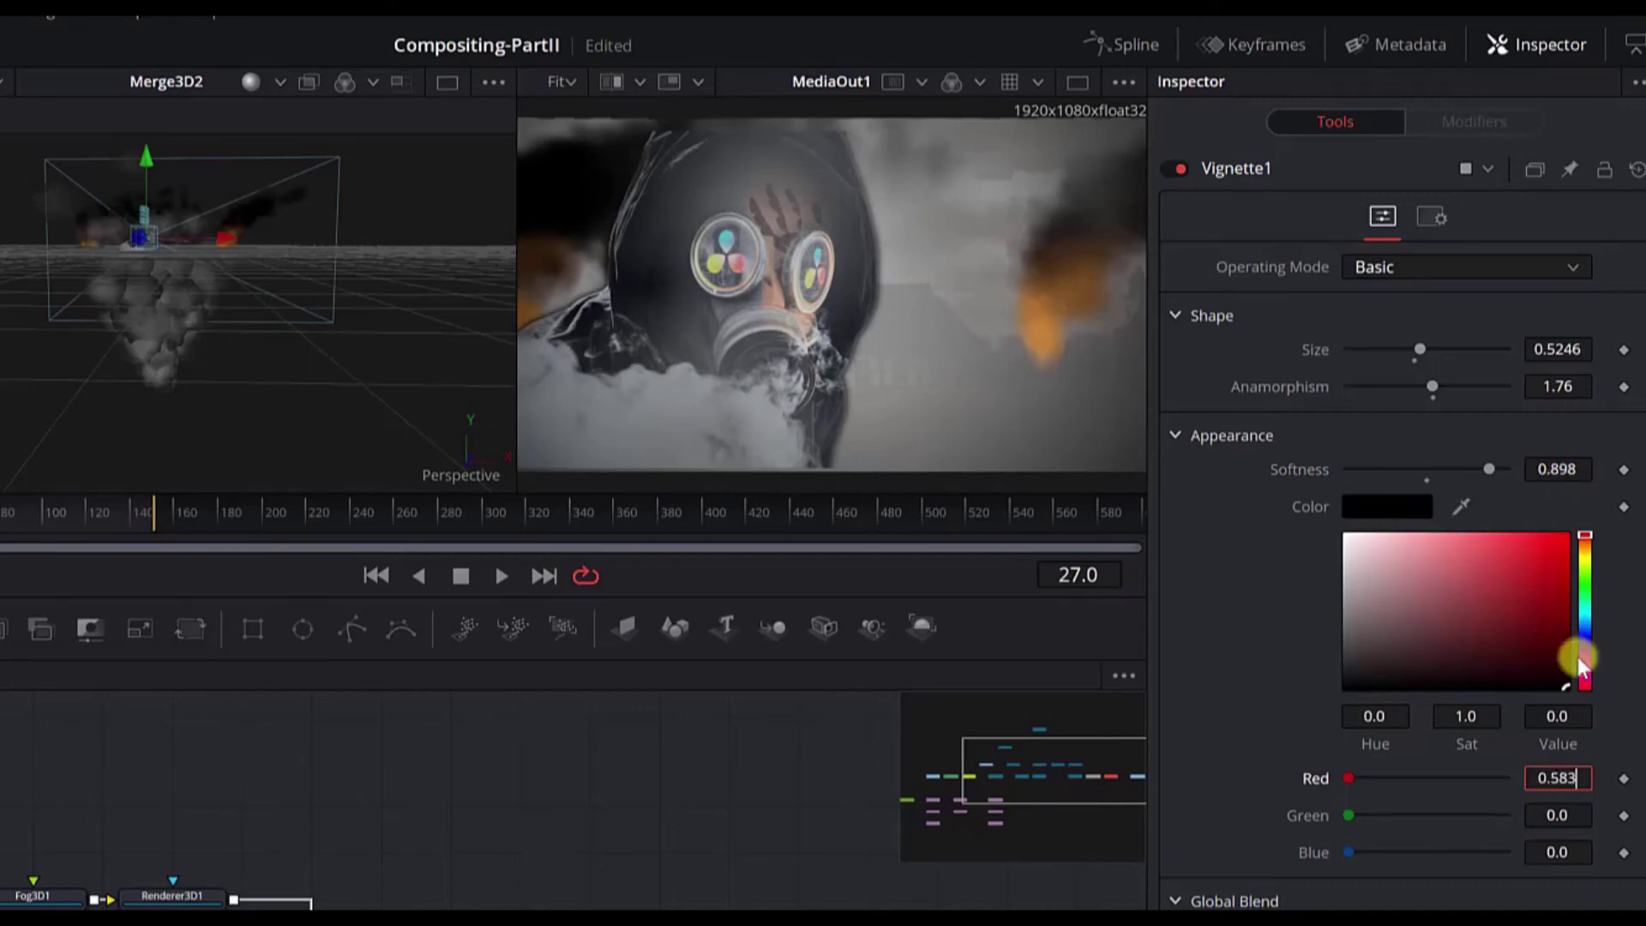
type("0.583")
key("Tab")
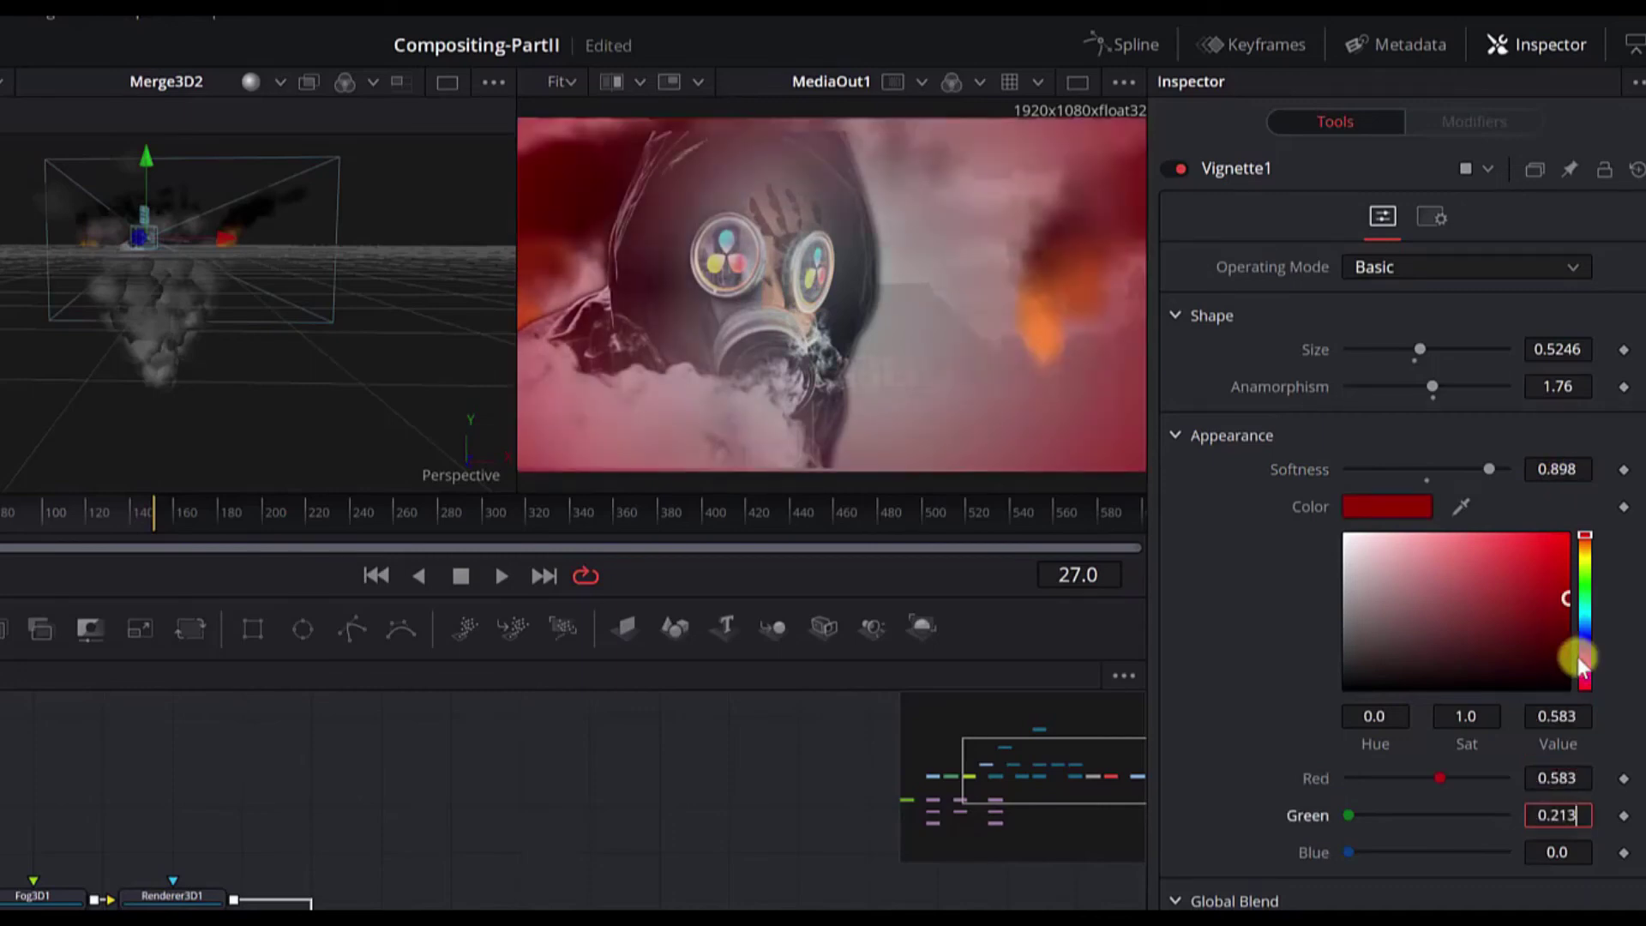
type("0.213")
key("Tab")
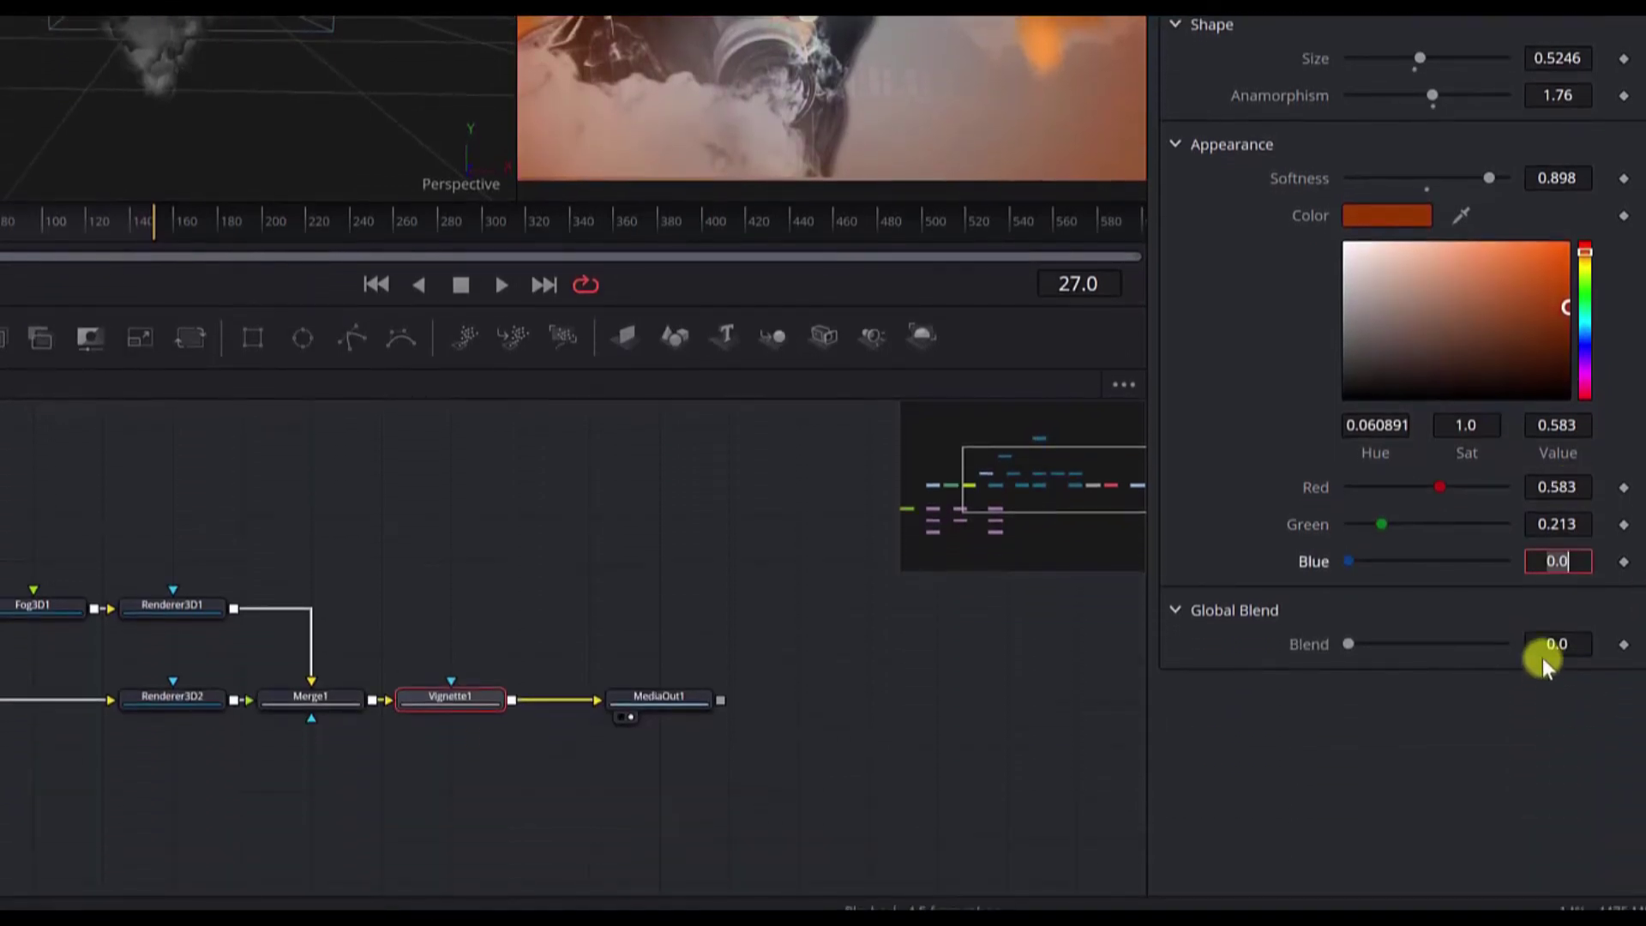
left_click(1546, 654)
left_click(1546, 653)
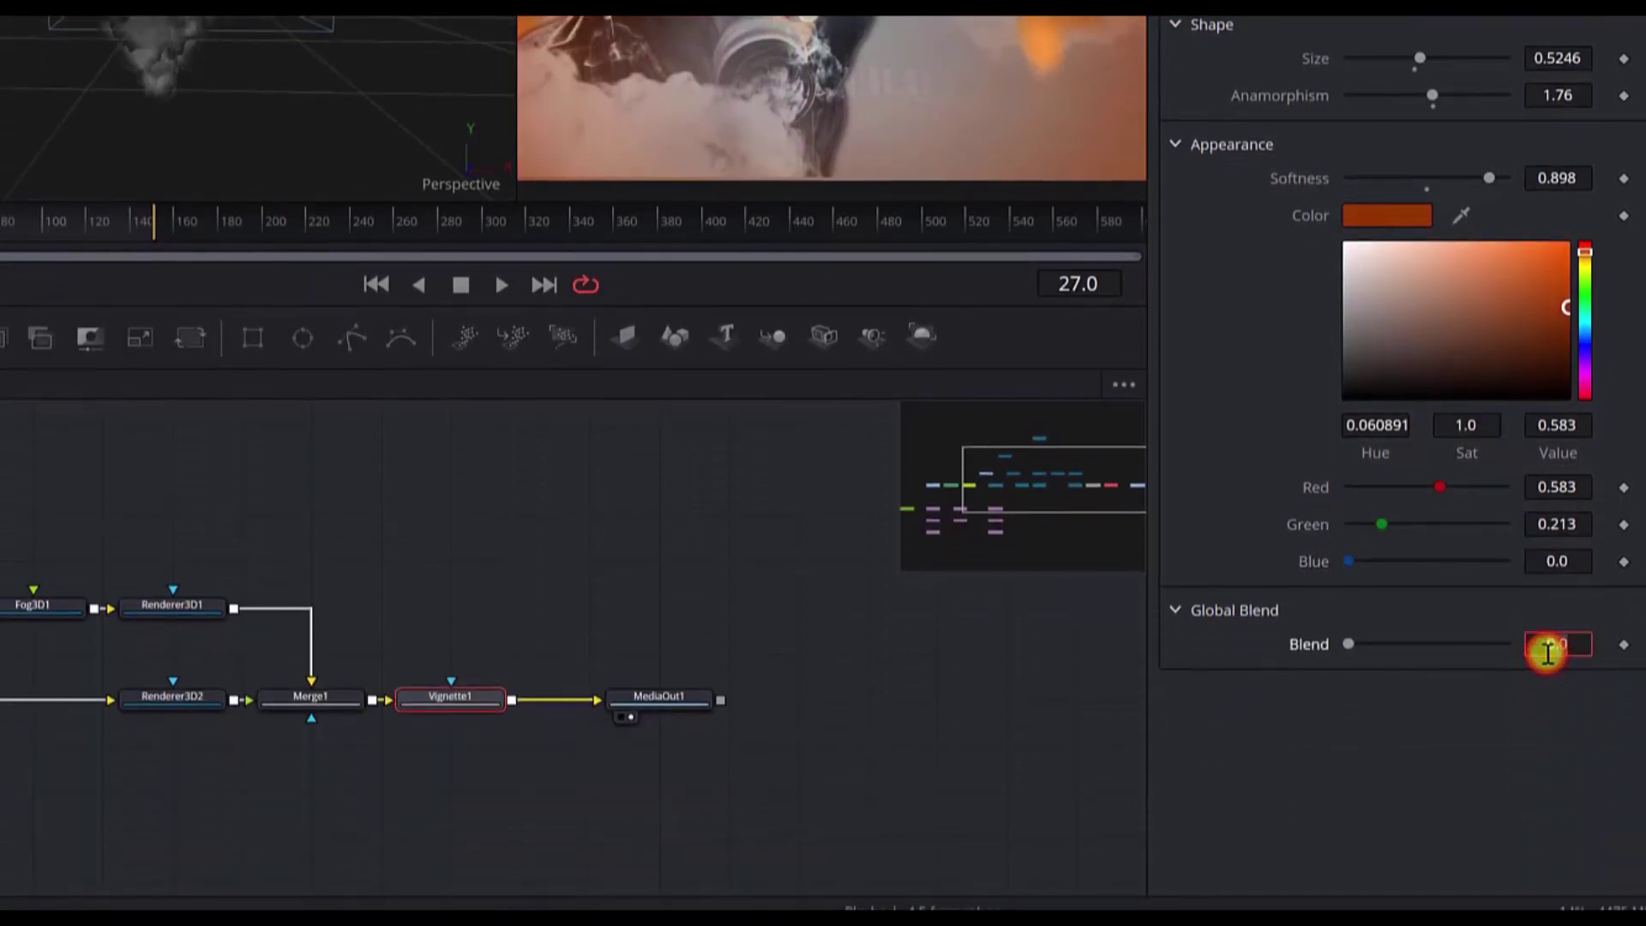
type("0.291")
key("Return")
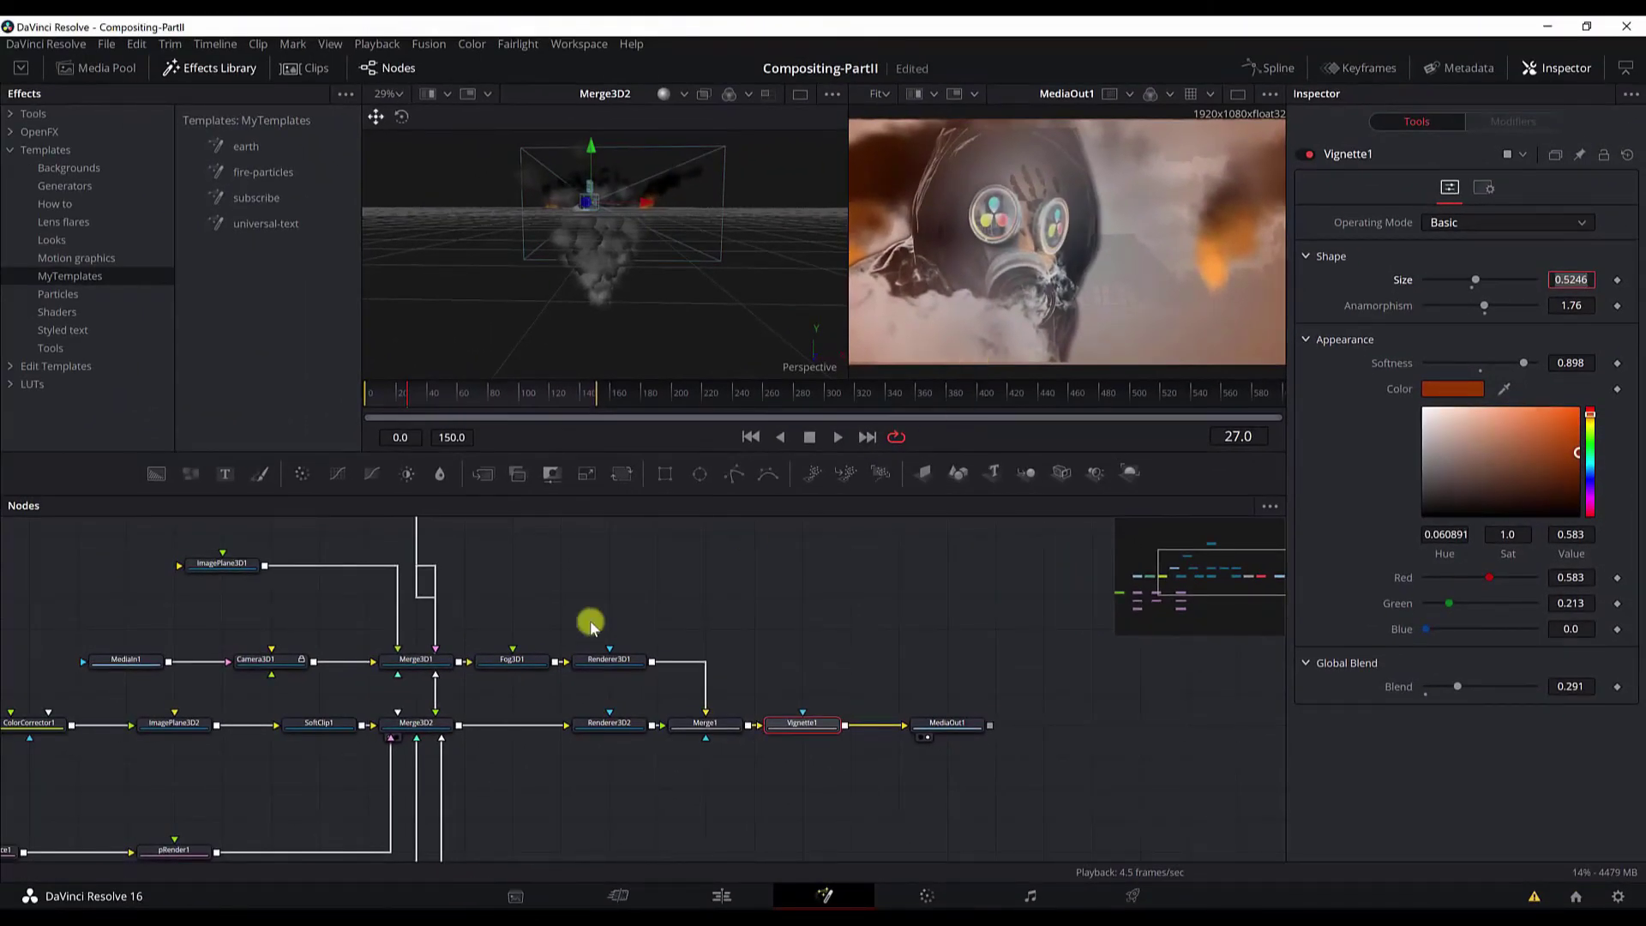
scroll(590, 620, "up", 3)
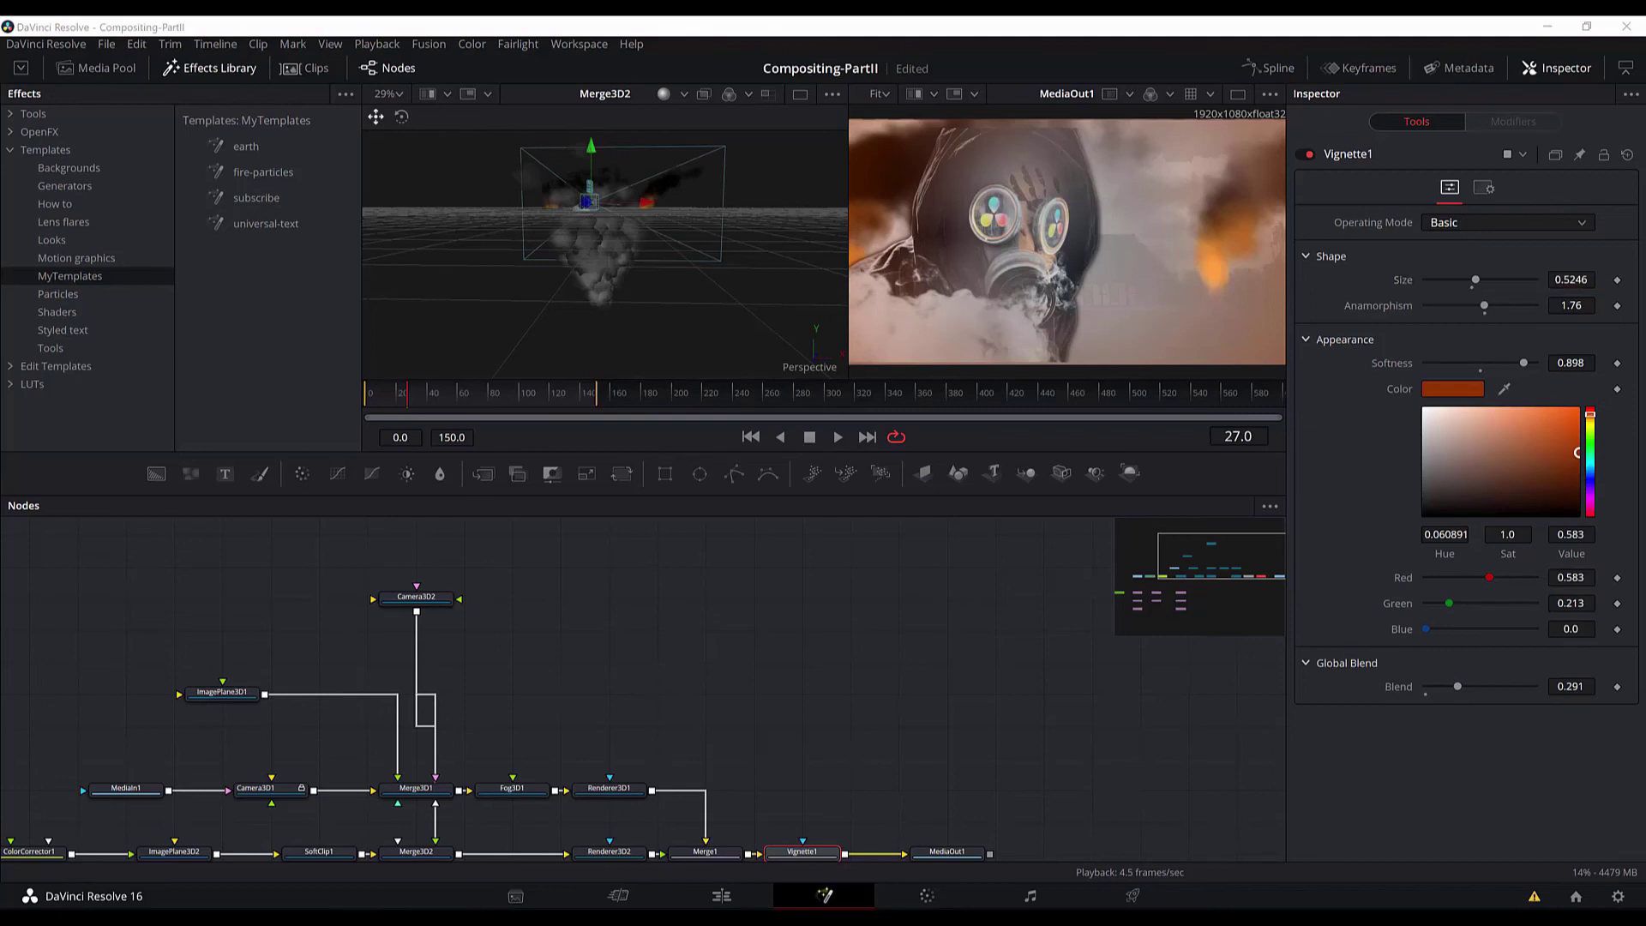
- Keyframe Camera3D2 Translation Z at -5.9292 on frame 0 and -2.02142 on frame 149
left_click(416, 596)
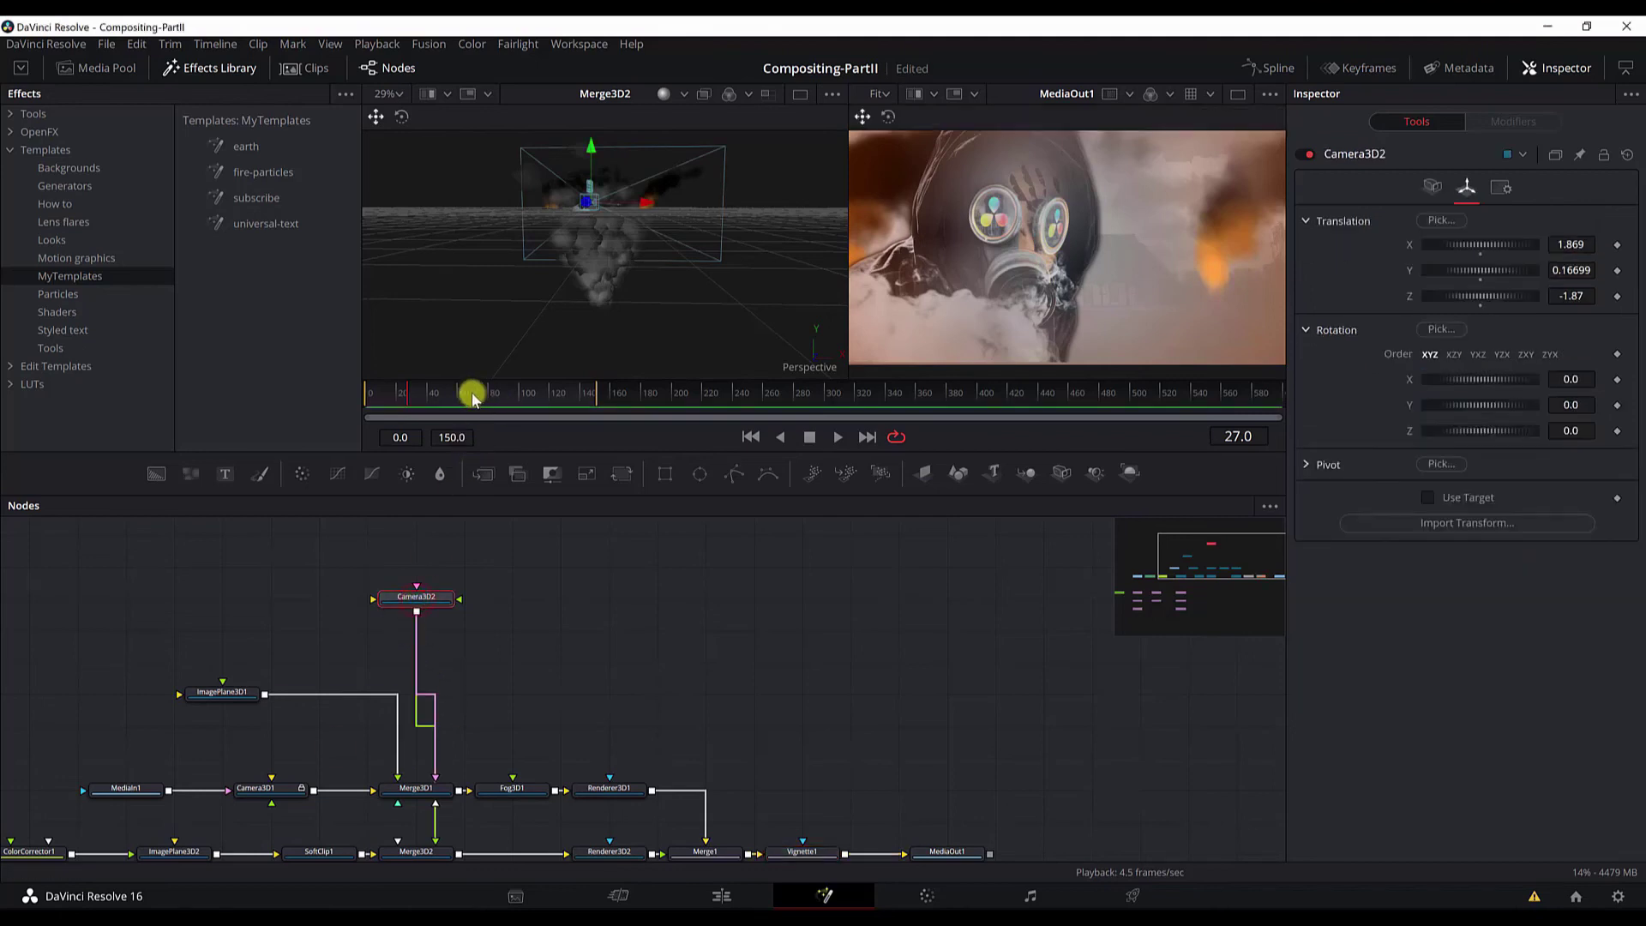
left_click(368, 393)
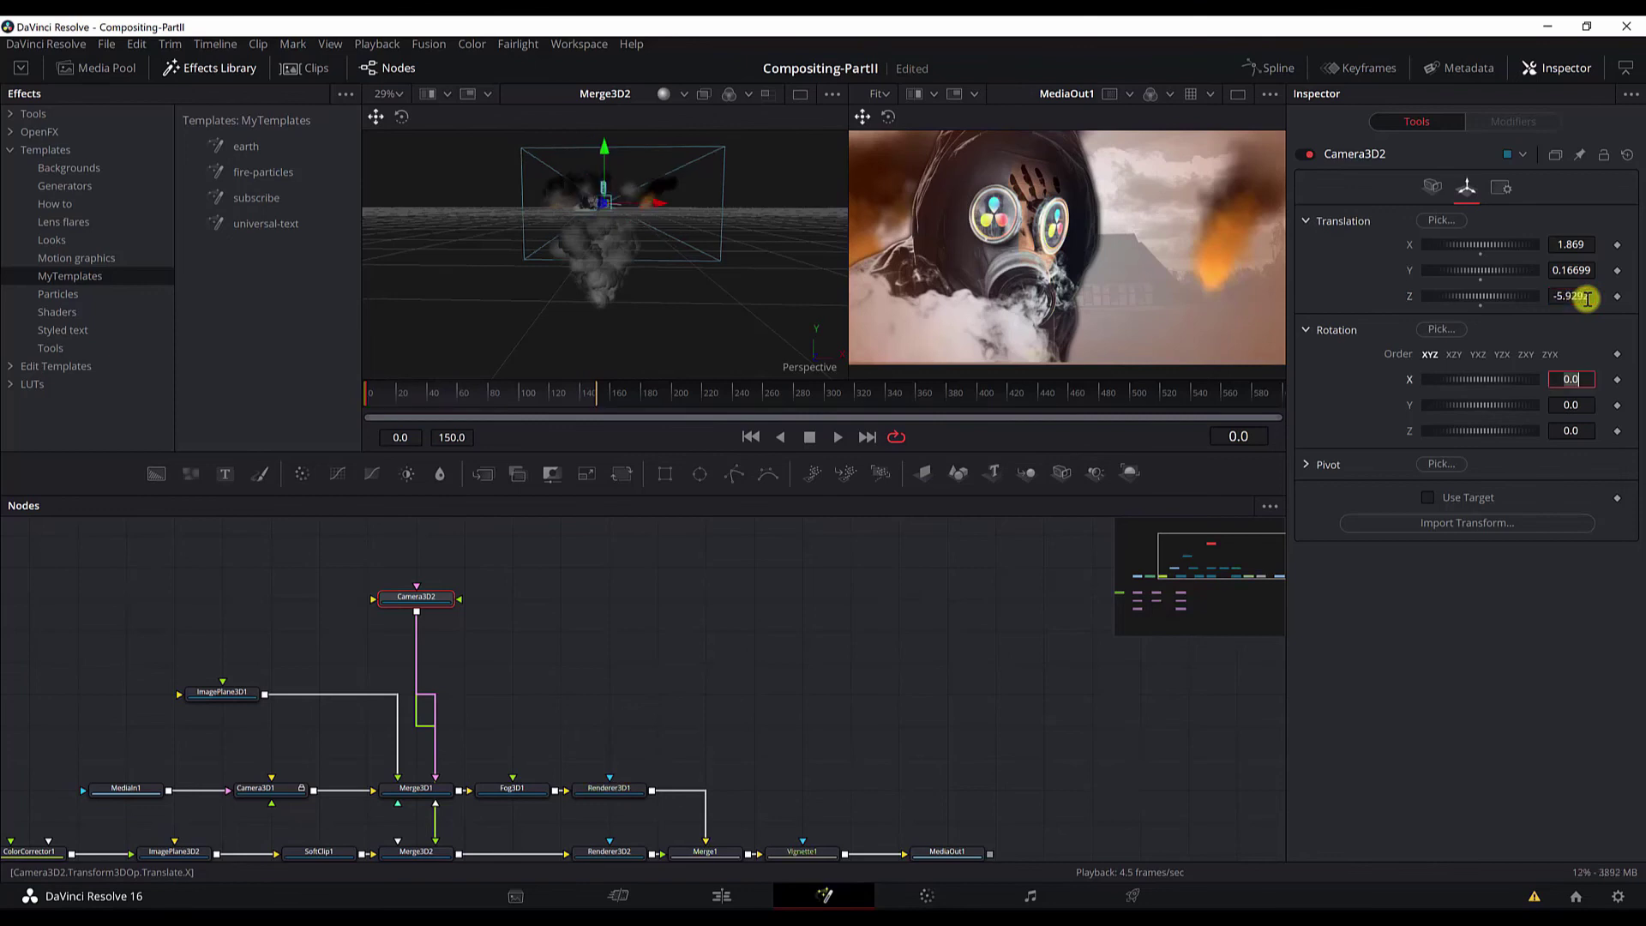
key("Tab")
left_click(1617, 297)
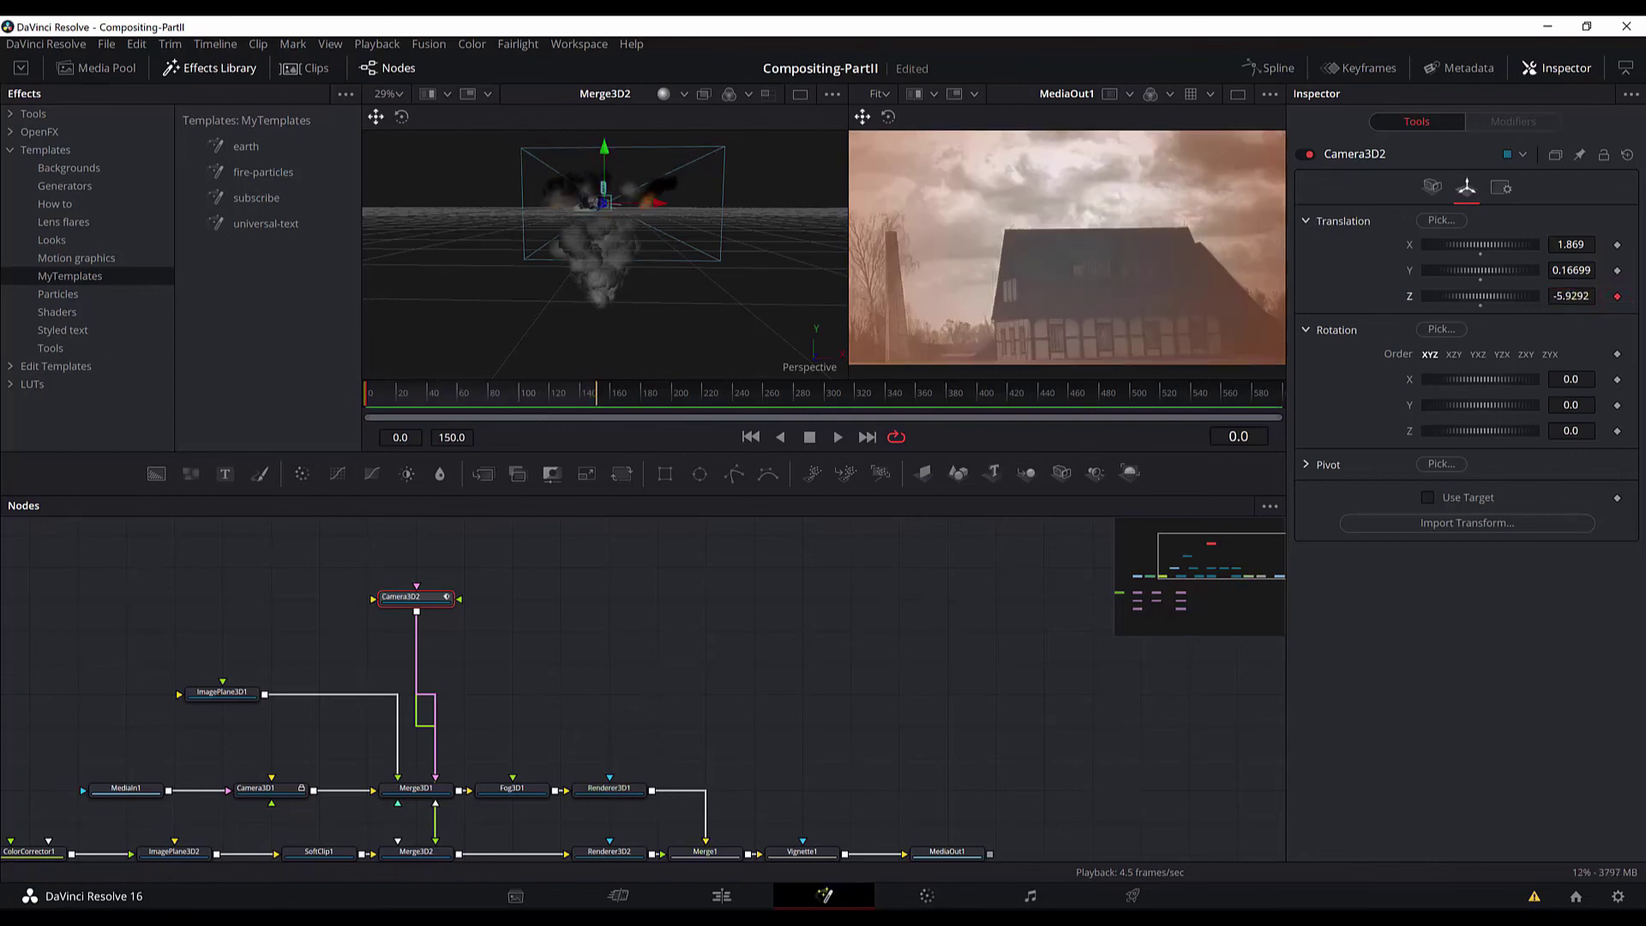
left_click_drag(602, 391, 589, 394)
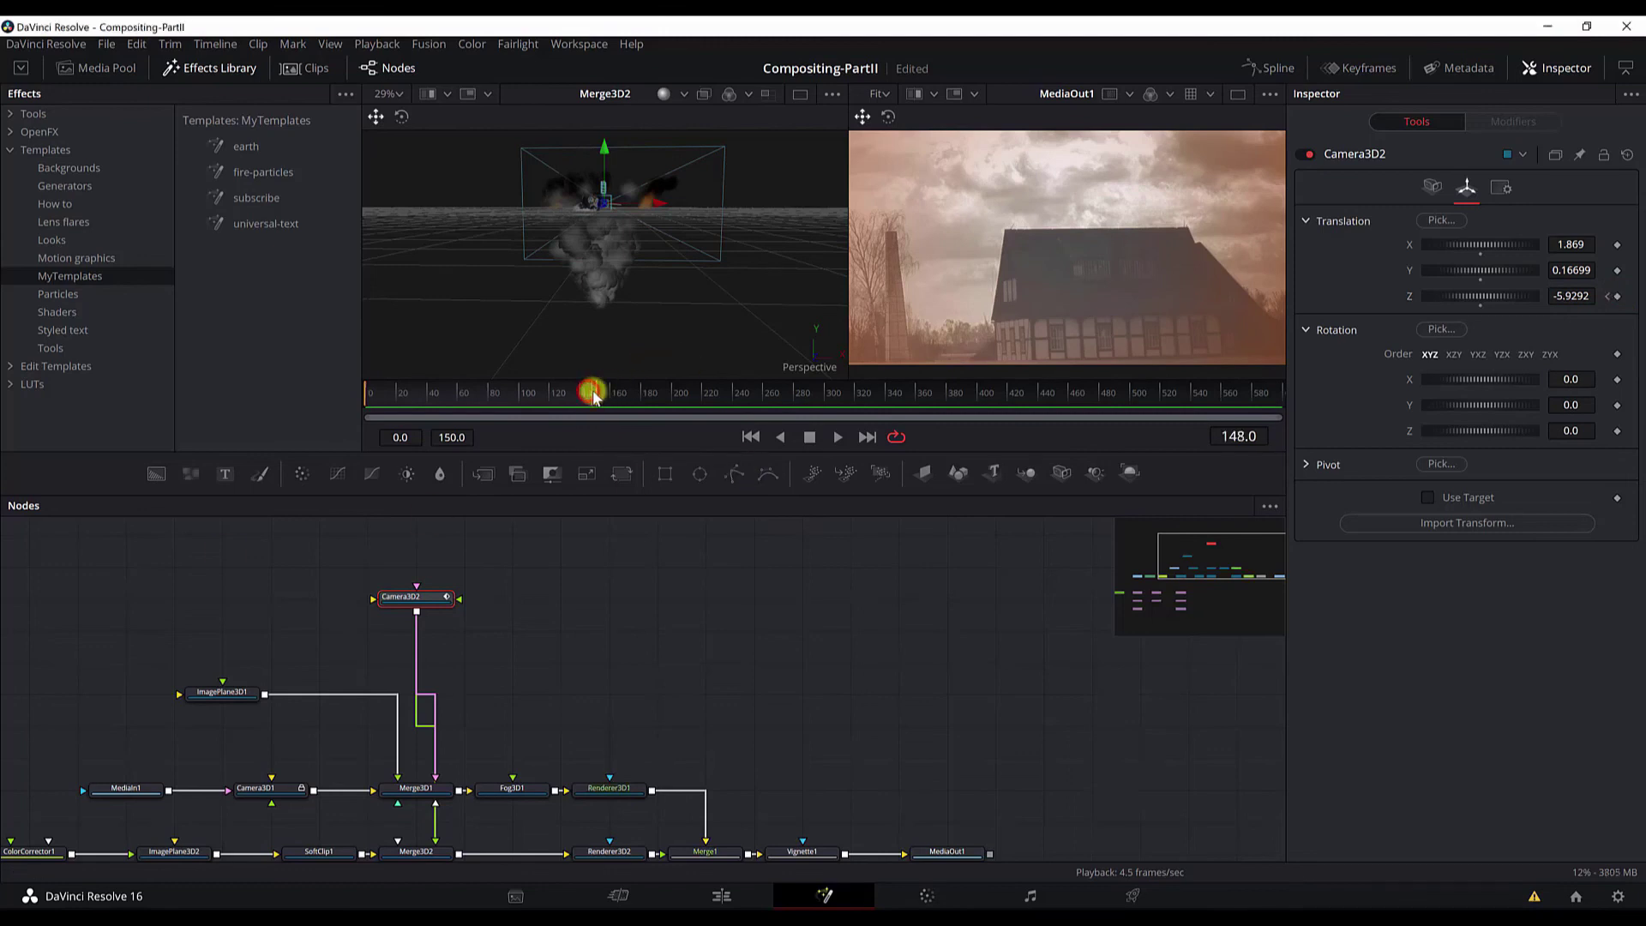
left_click(1615, 290)
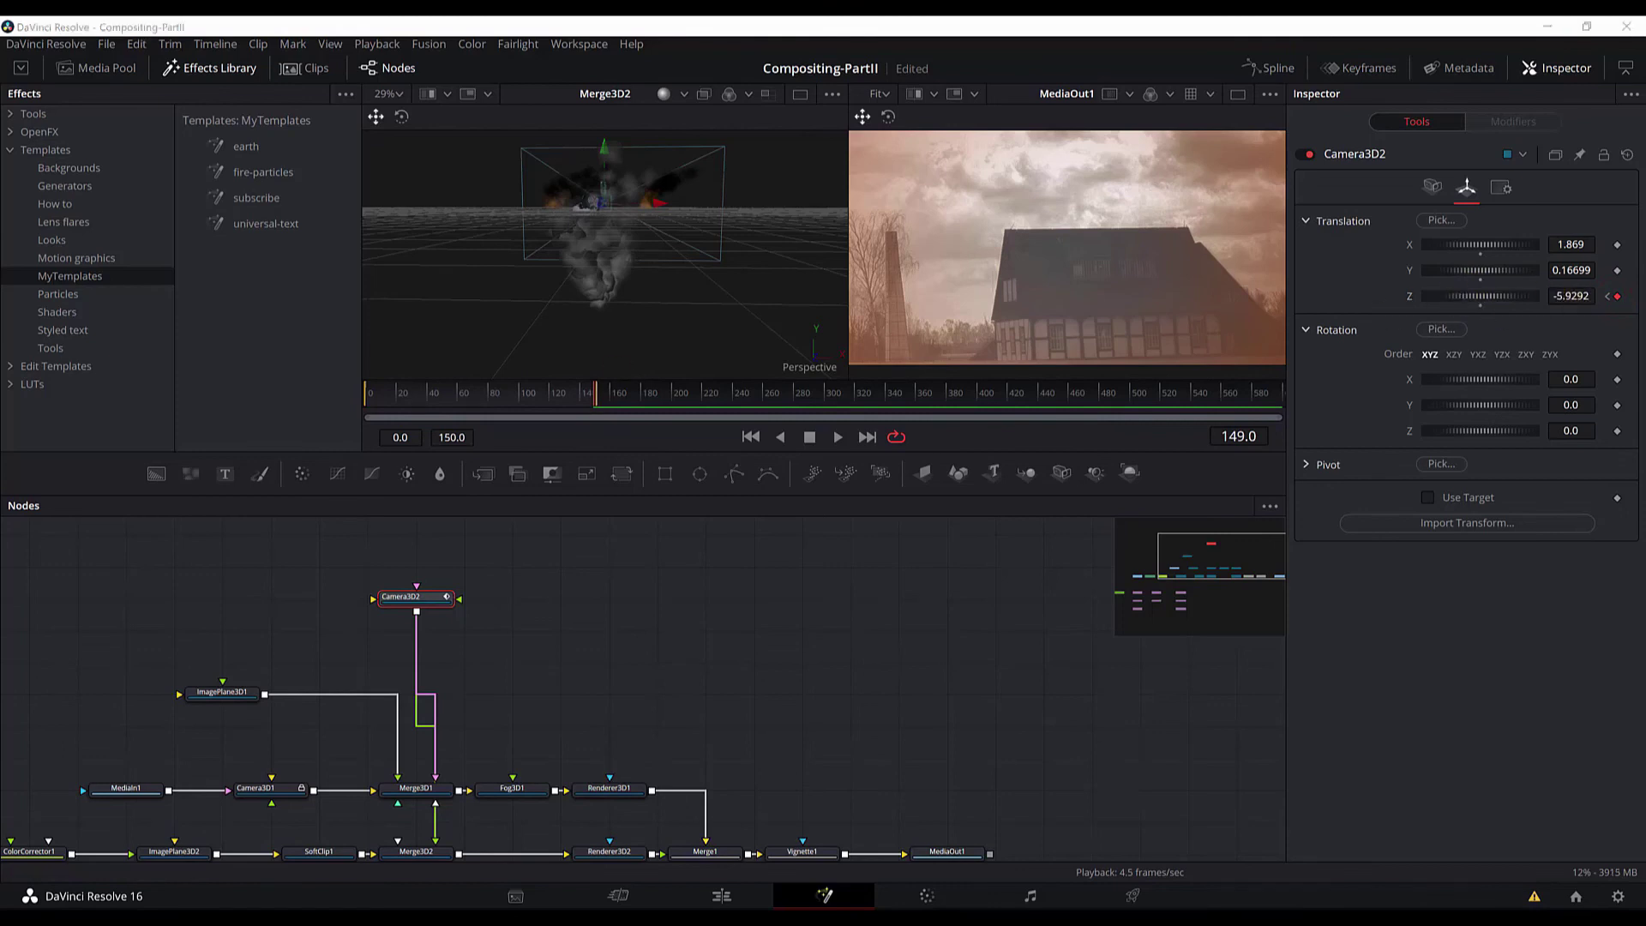
left_click(1593, 300)
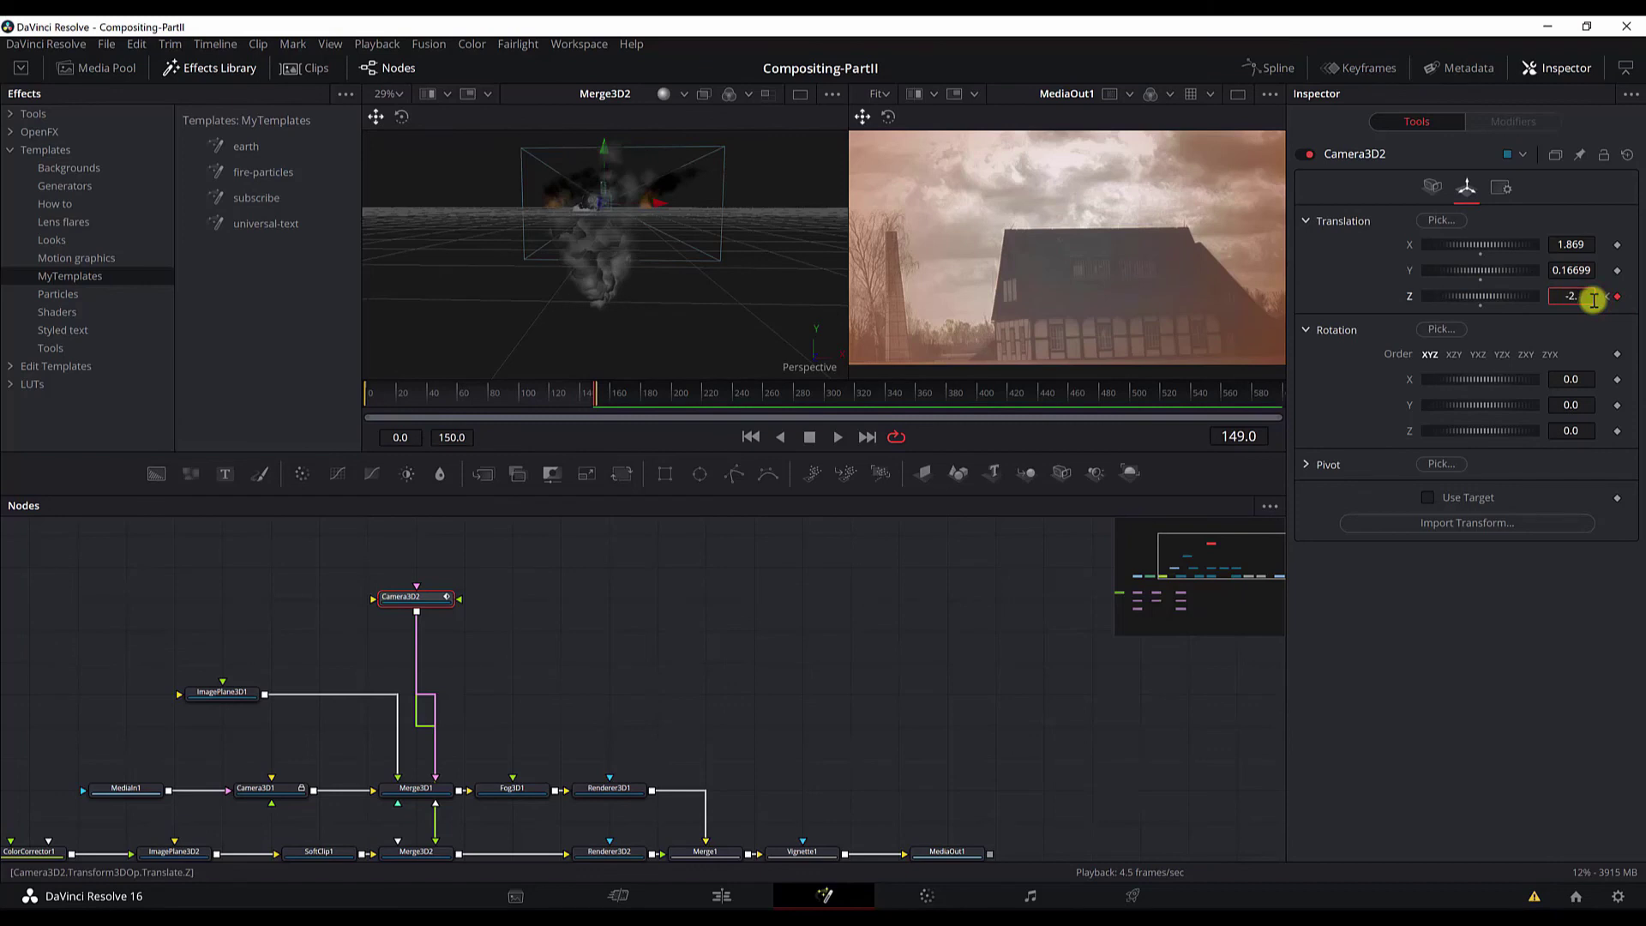
key("Tab")
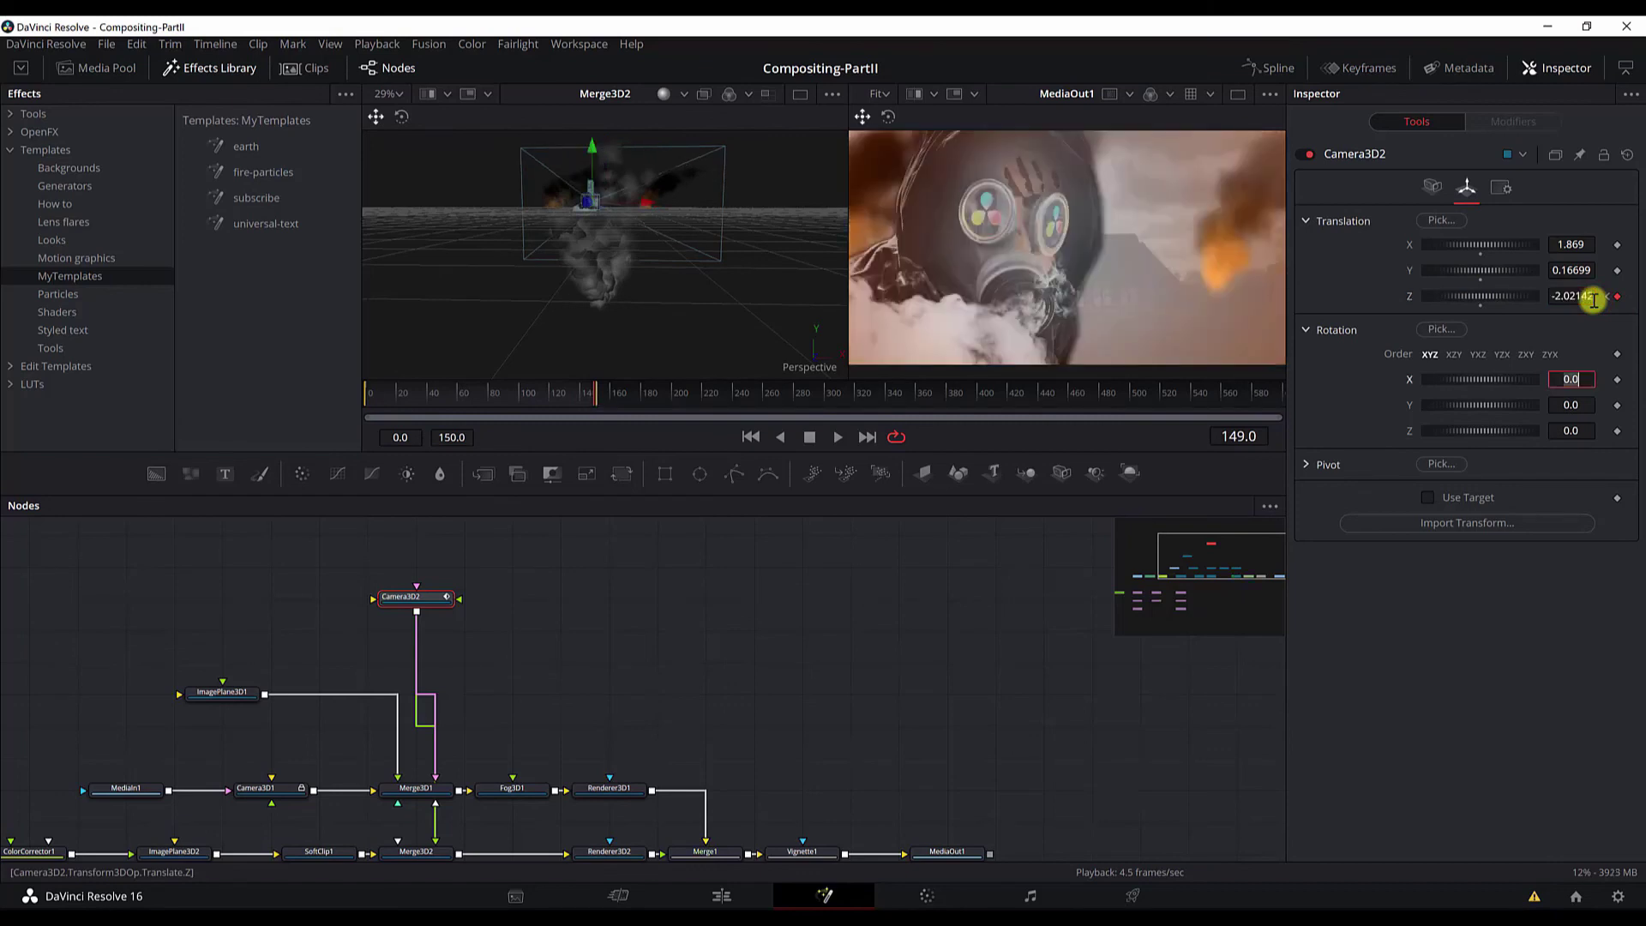
- In the Spline editor, smooth both Camera3D2 Z Offset keyframes and steepen the curve's start
left_click(1278, 69)
left_click(252, 552)
left_click_drag(651, 714, 977, 709)
mouse_move(658, 576)
left_mouse_down()
mouse_move(745, 582)
mouse_move(993, 757)
left_mouse_up()
left_click_drag(1144, 830, 1200, 855)
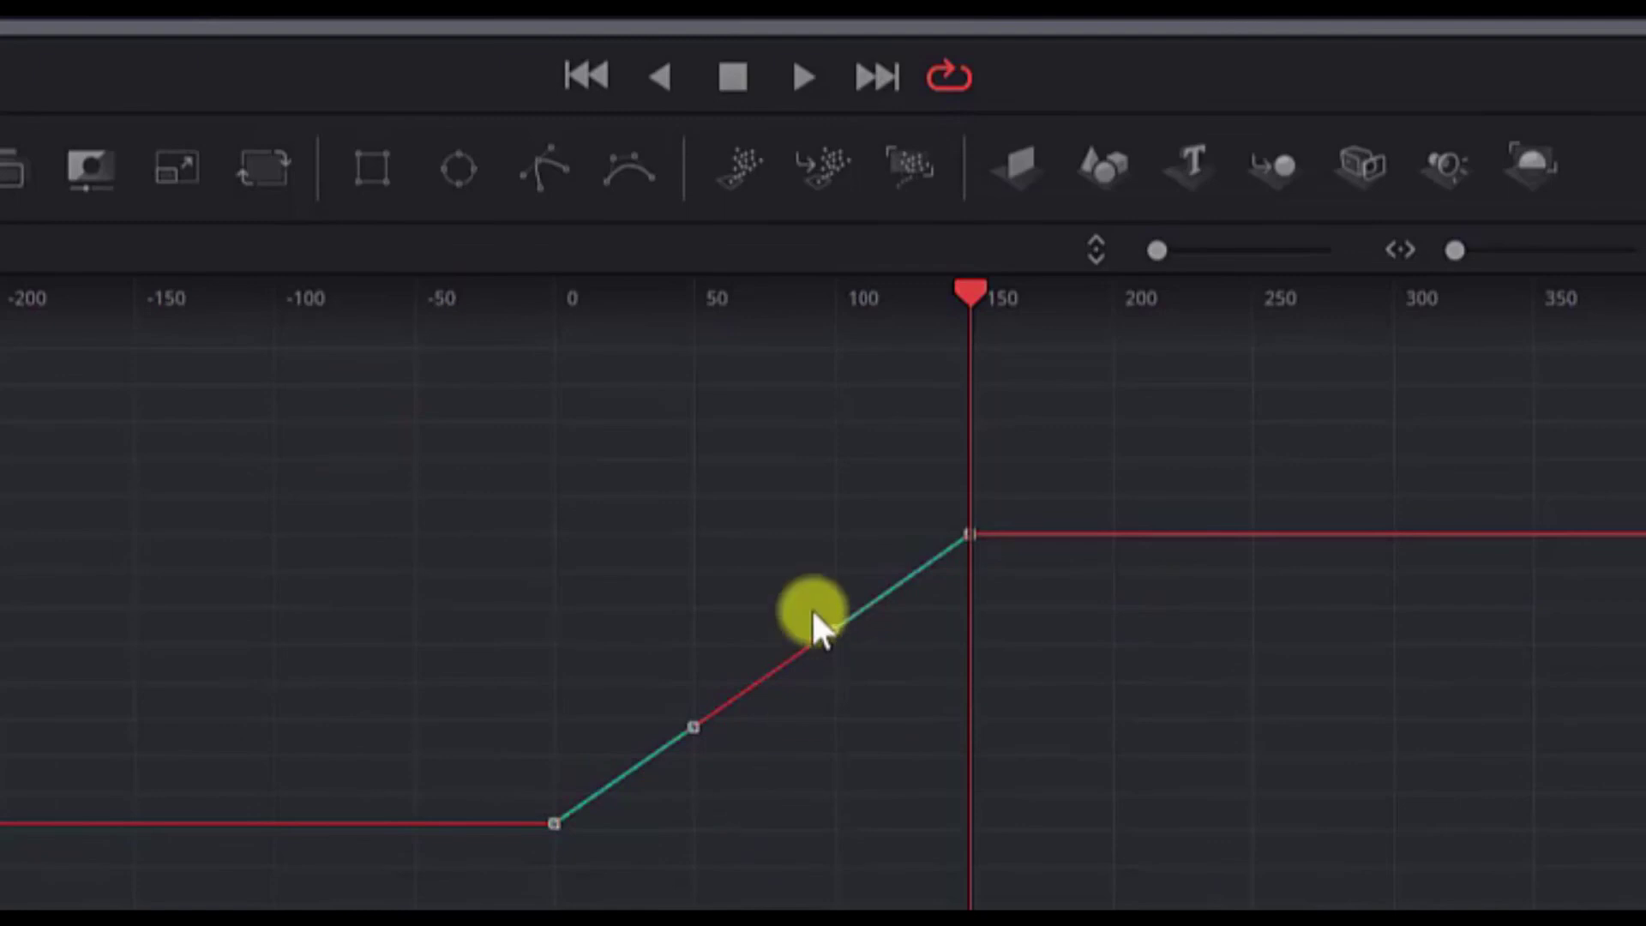
key("shift+s")
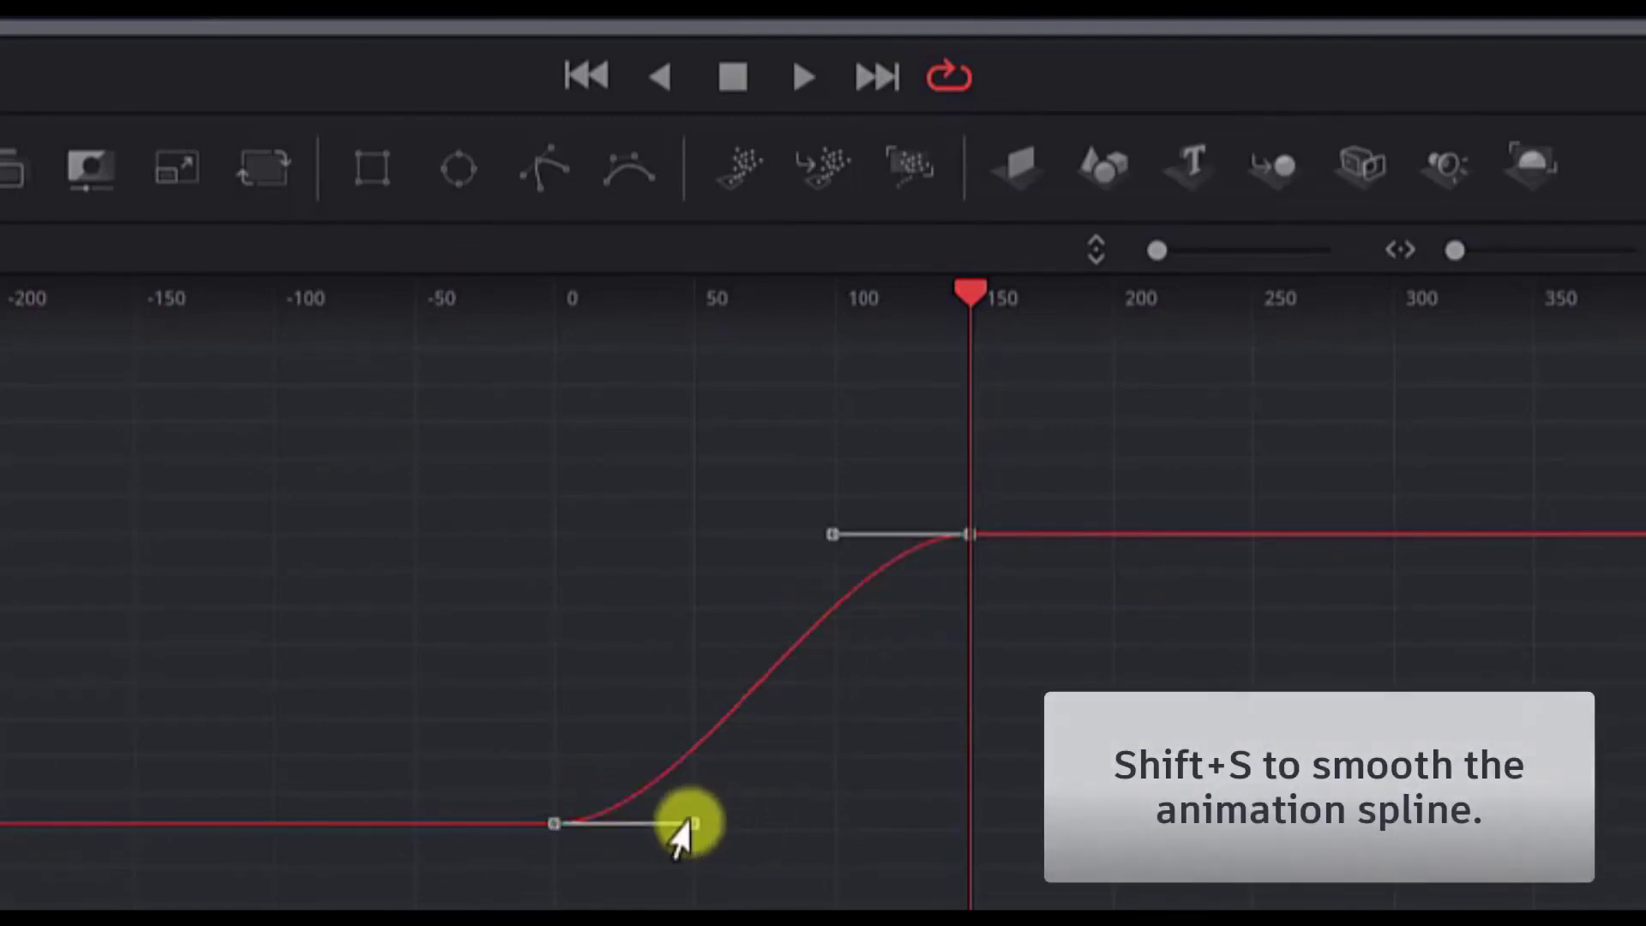
left_click_drag(690, 823, 554, 566)
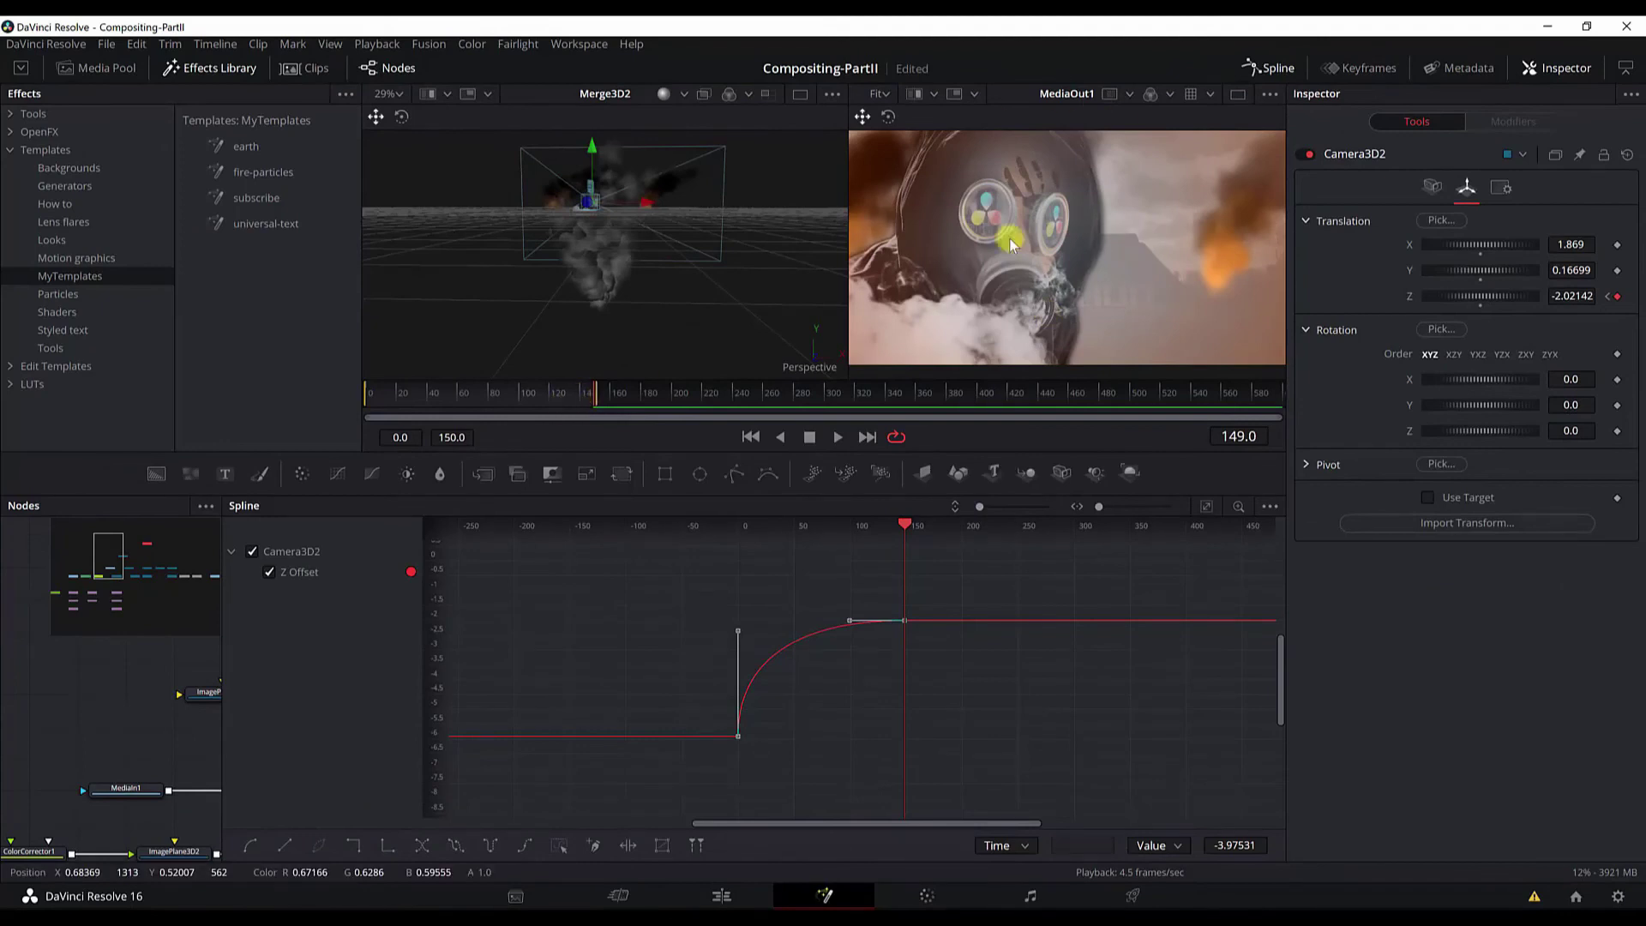
left_click(1279, 69)
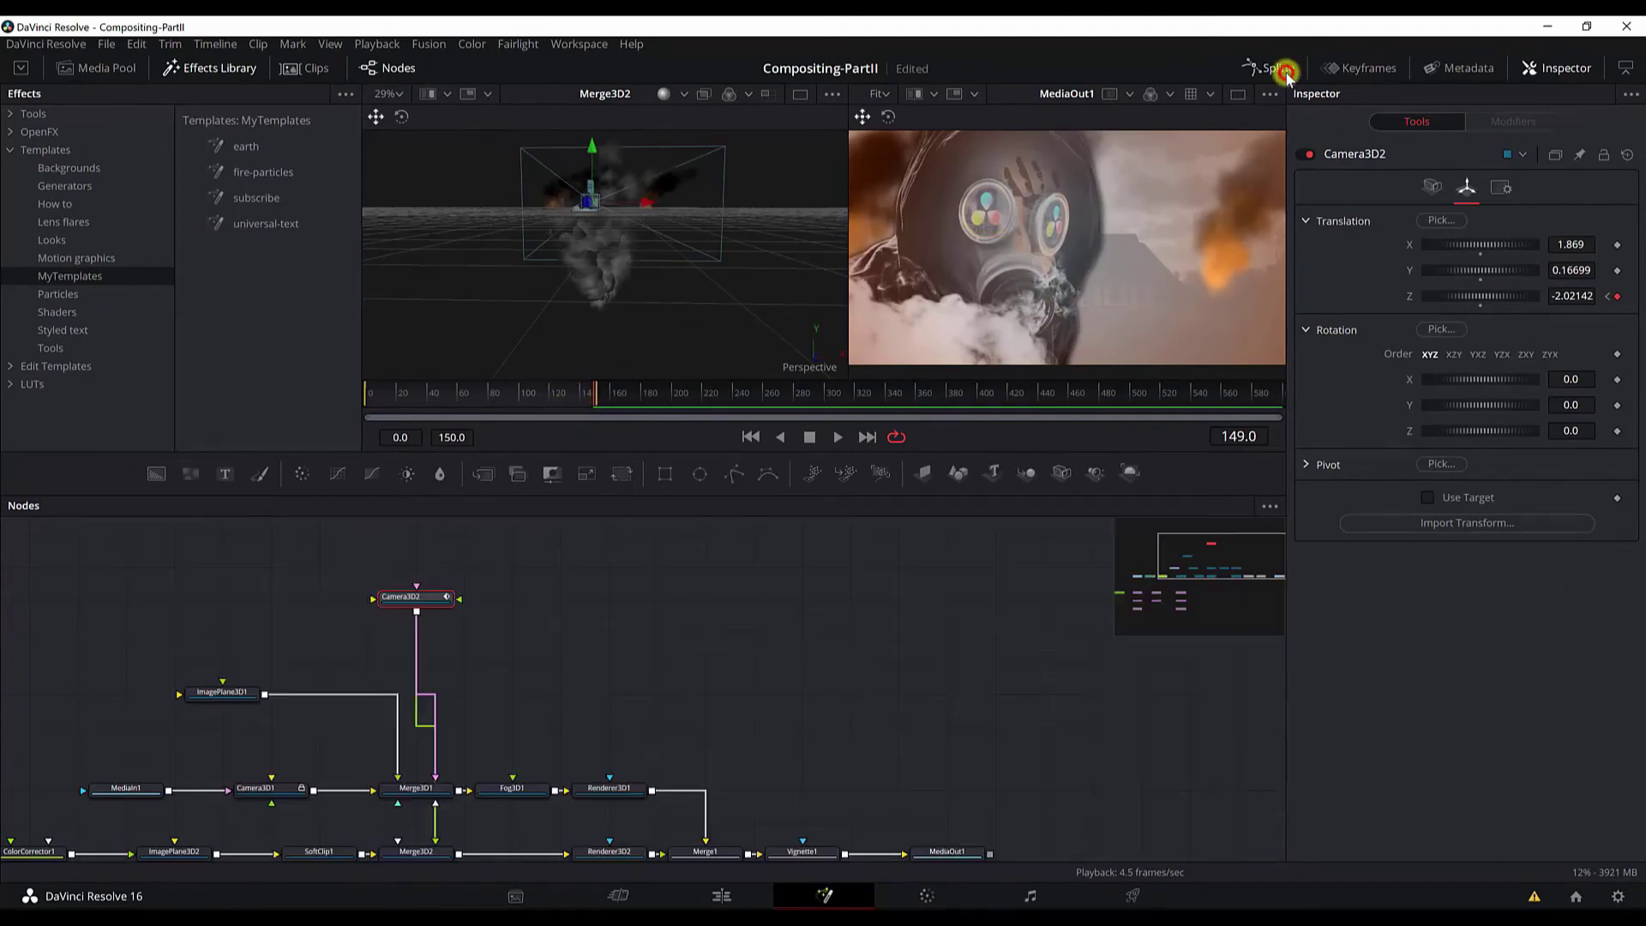
- On the Edit page, apply 2.35 Timeline Output Blanking and return the playhead to the start
left_click(729, 894)
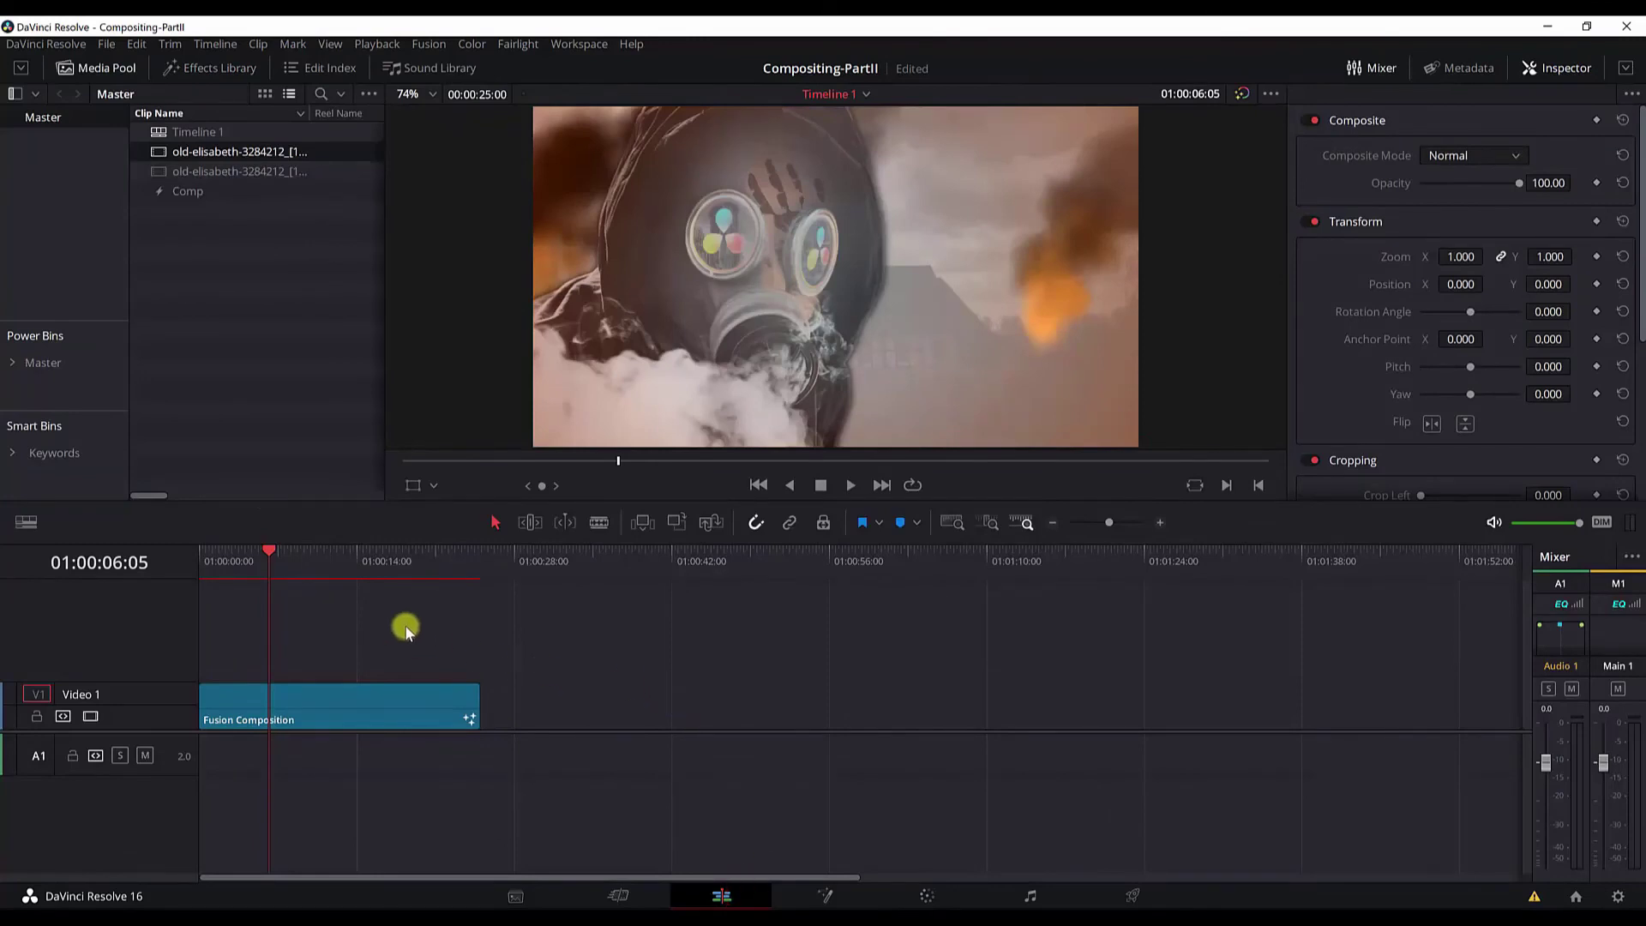
left_click_drag(264, 554, 121, 532)
left_click_drag(383, 558, 463, 558)
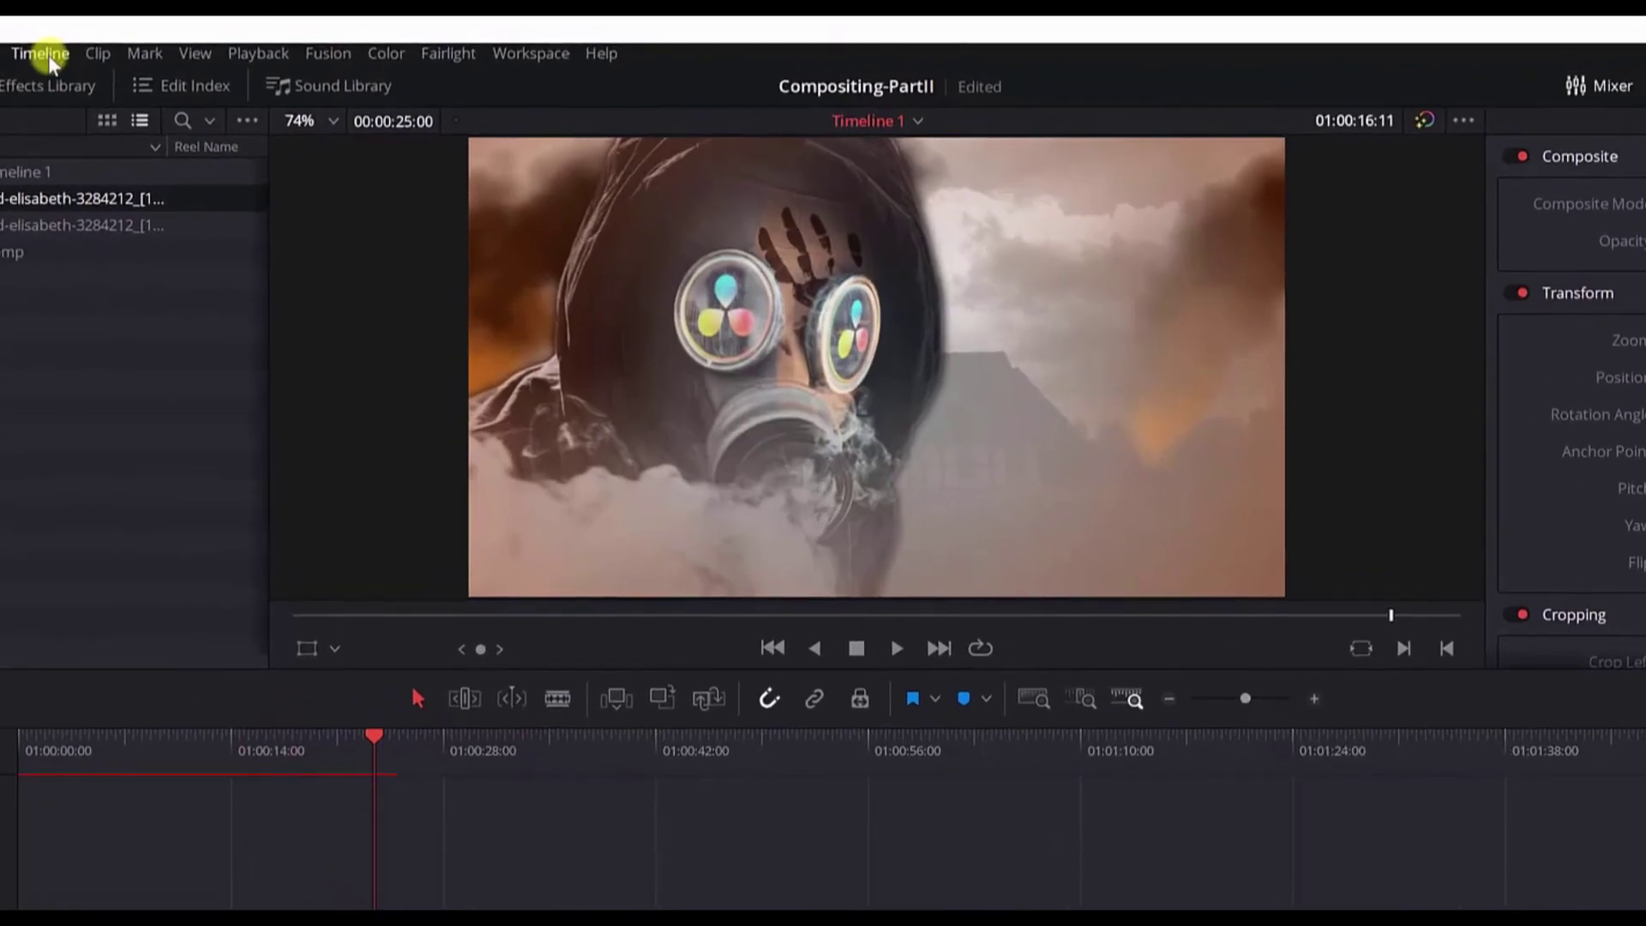
left_click(48, 55)
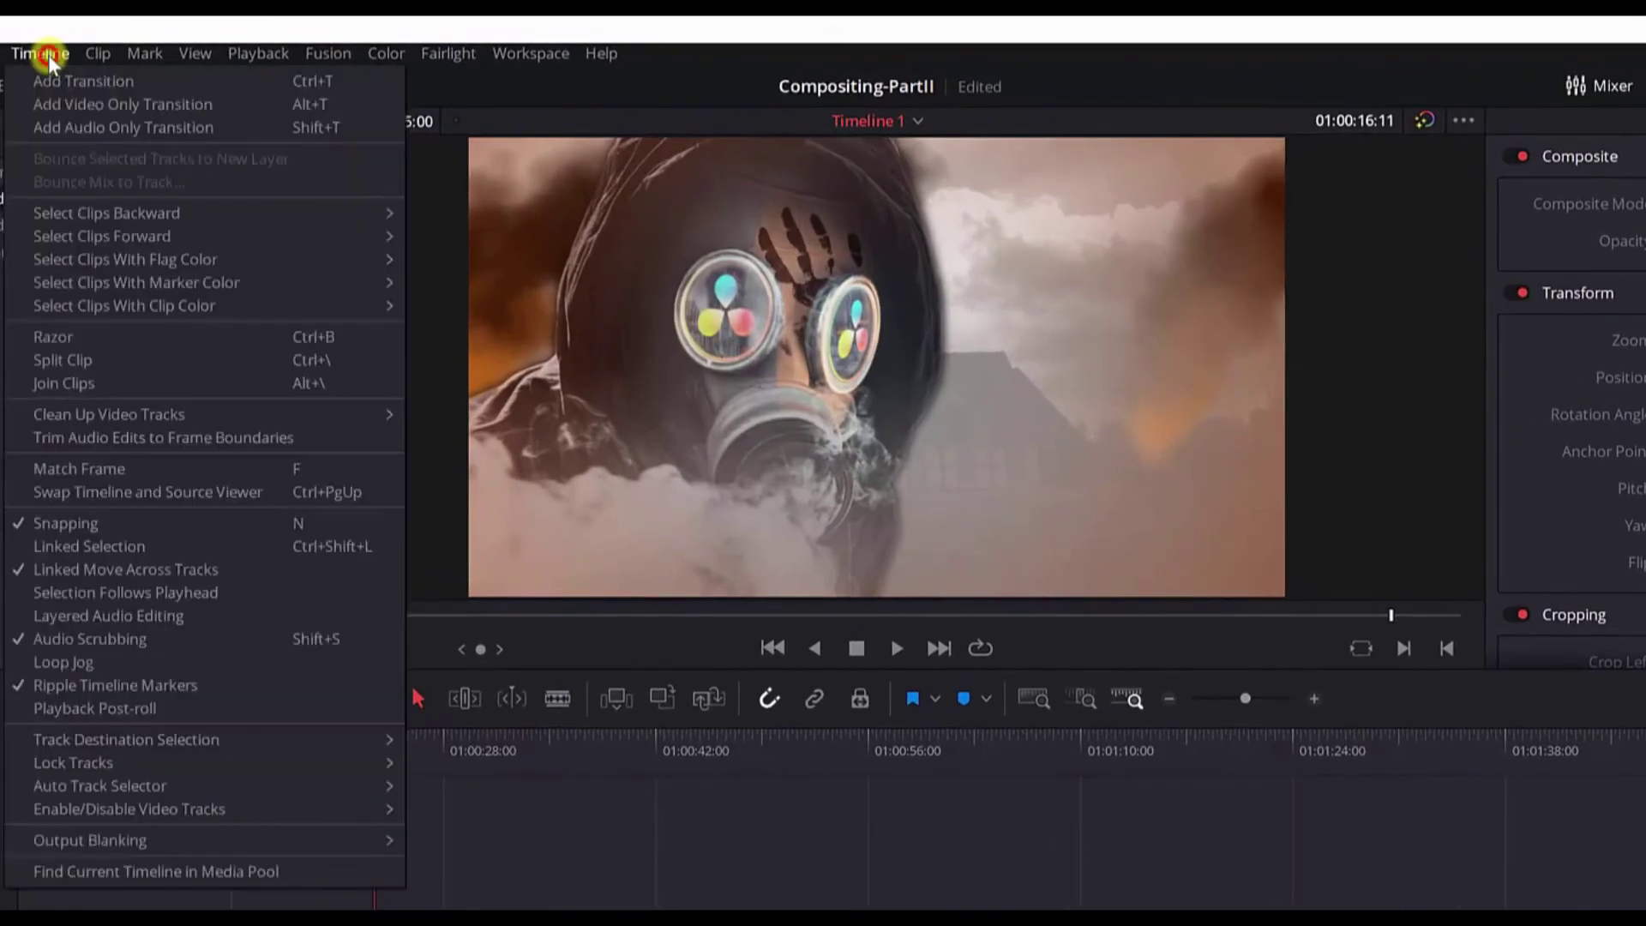
mouse_move(101, 840)
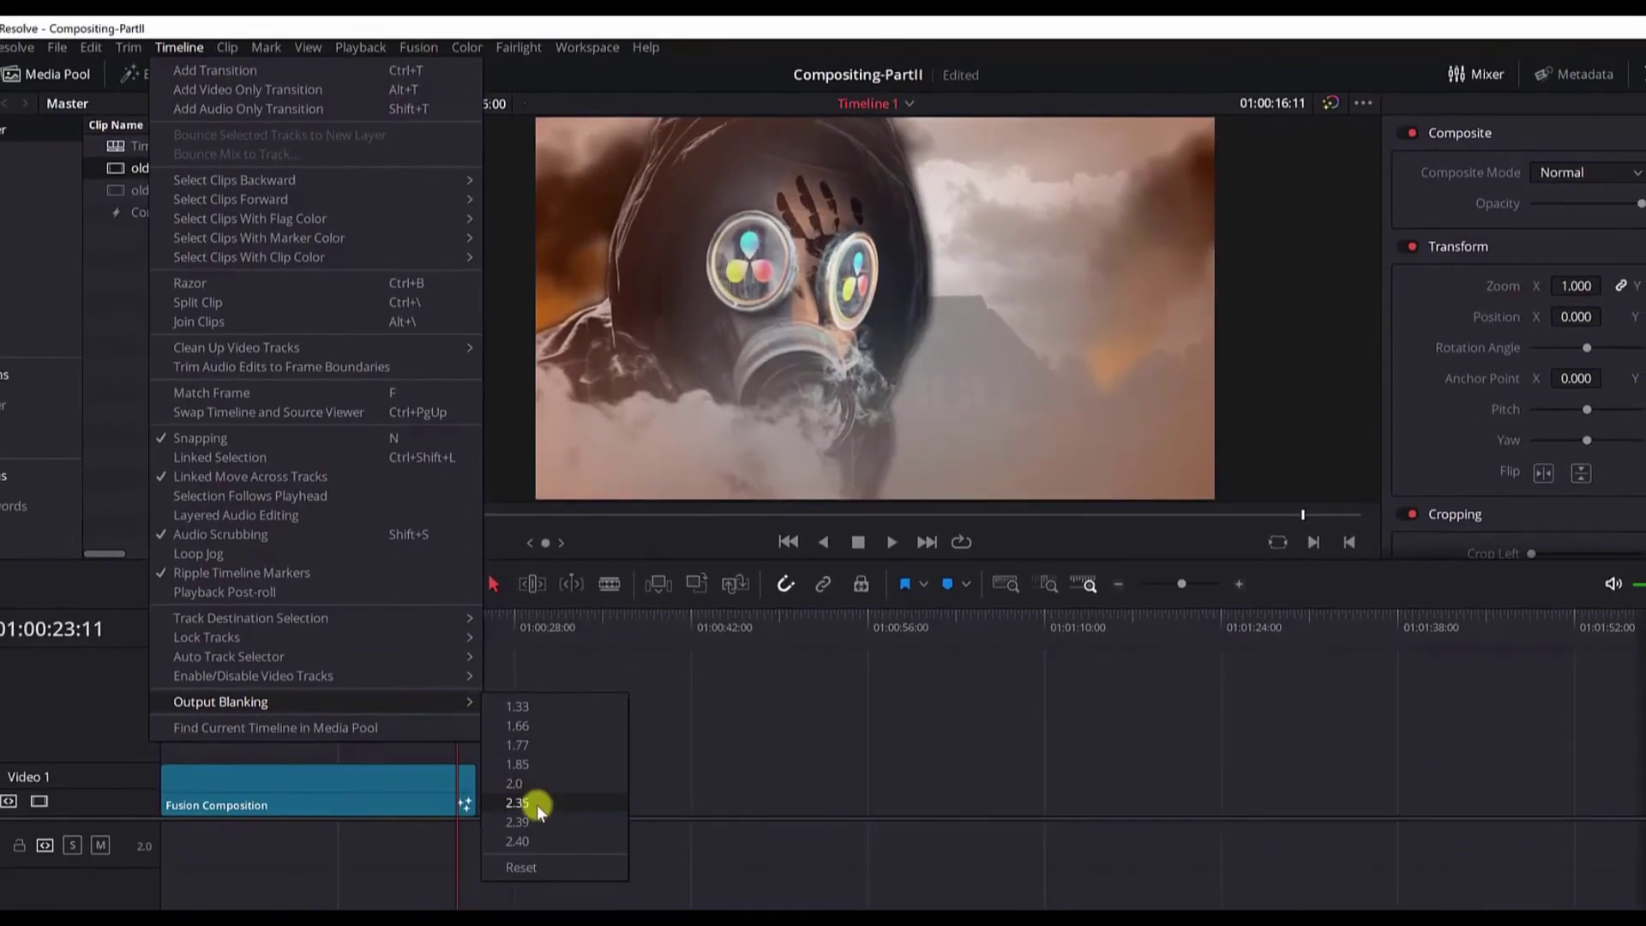
left_click(517, 803)
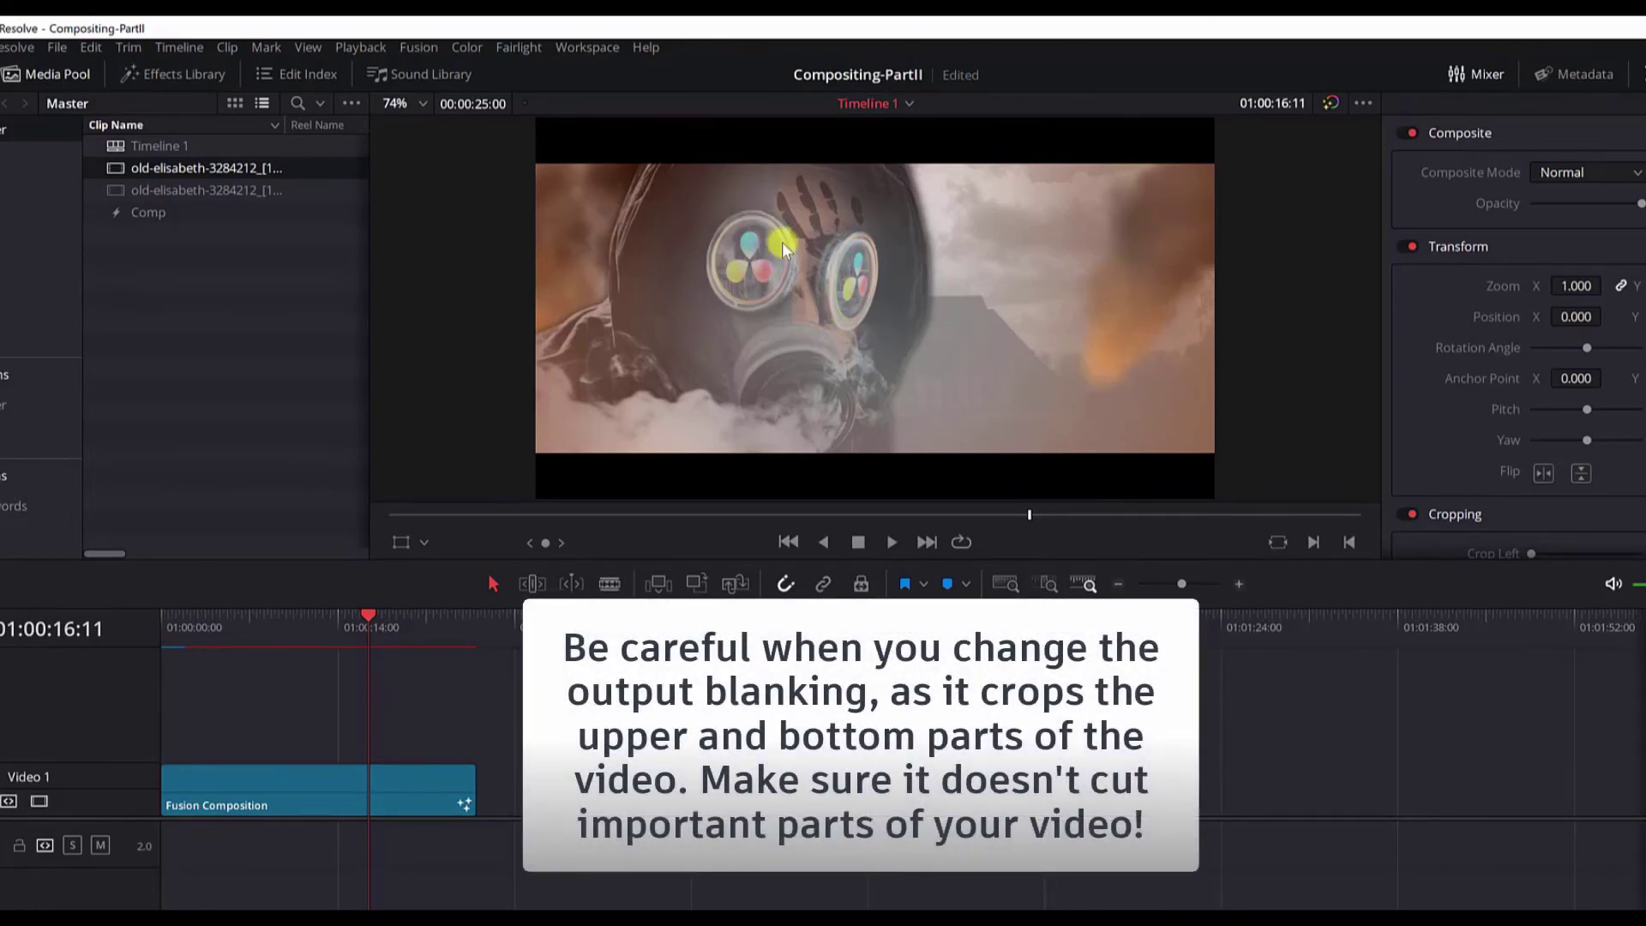
left_click_drag(332, 617, 132, 613)
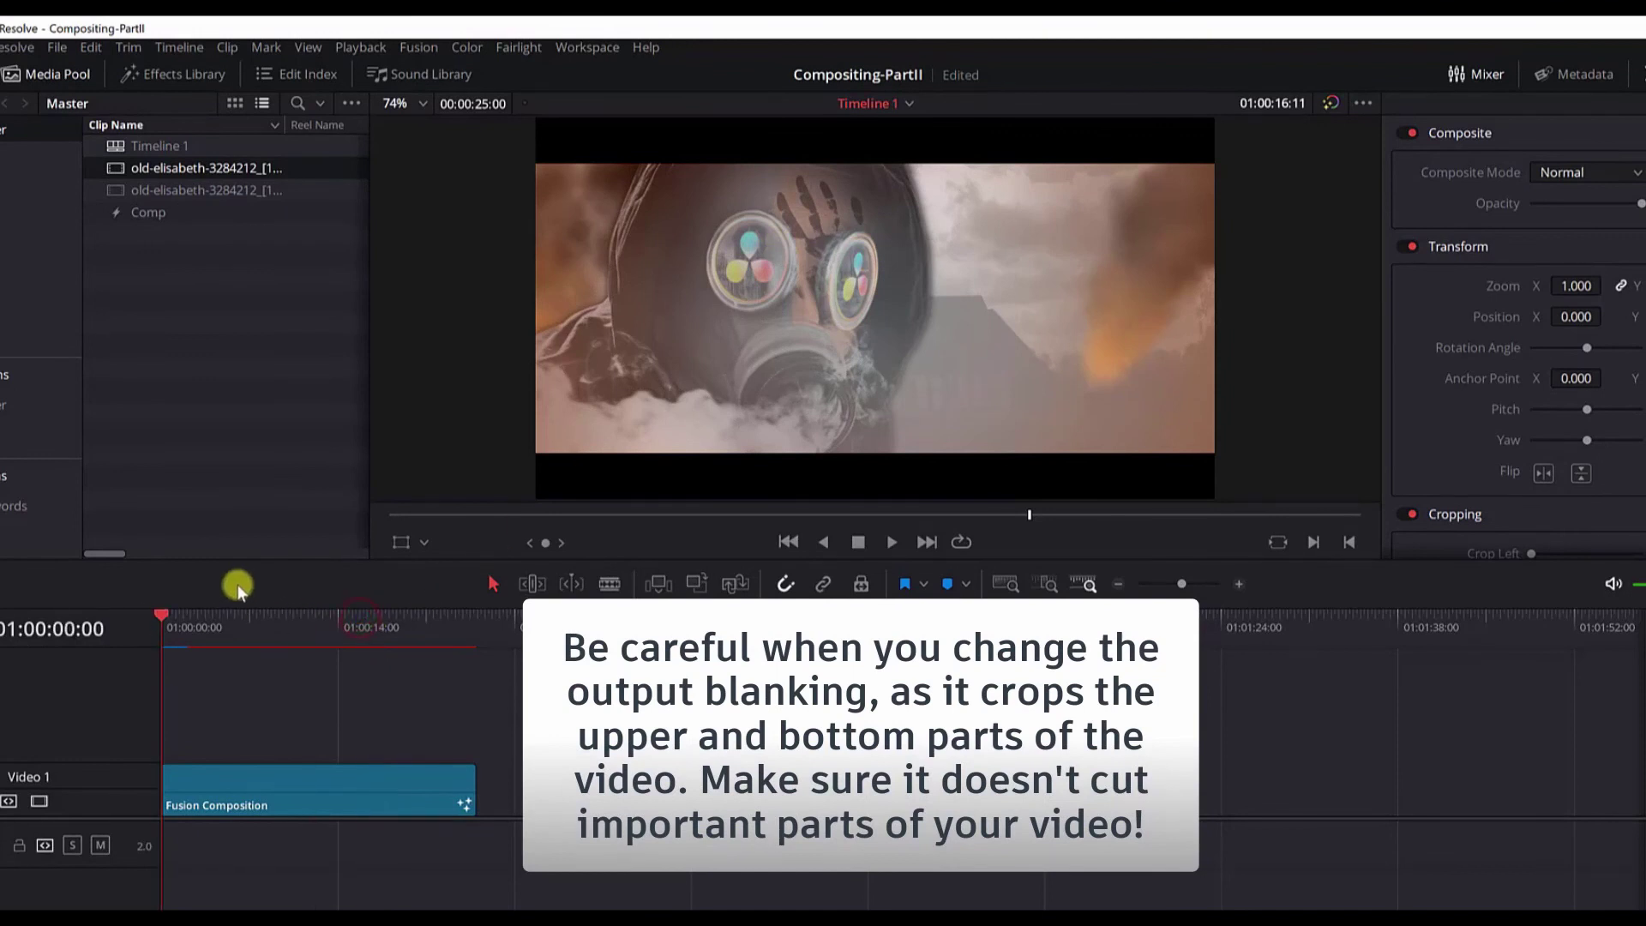
left_click(892, 541)
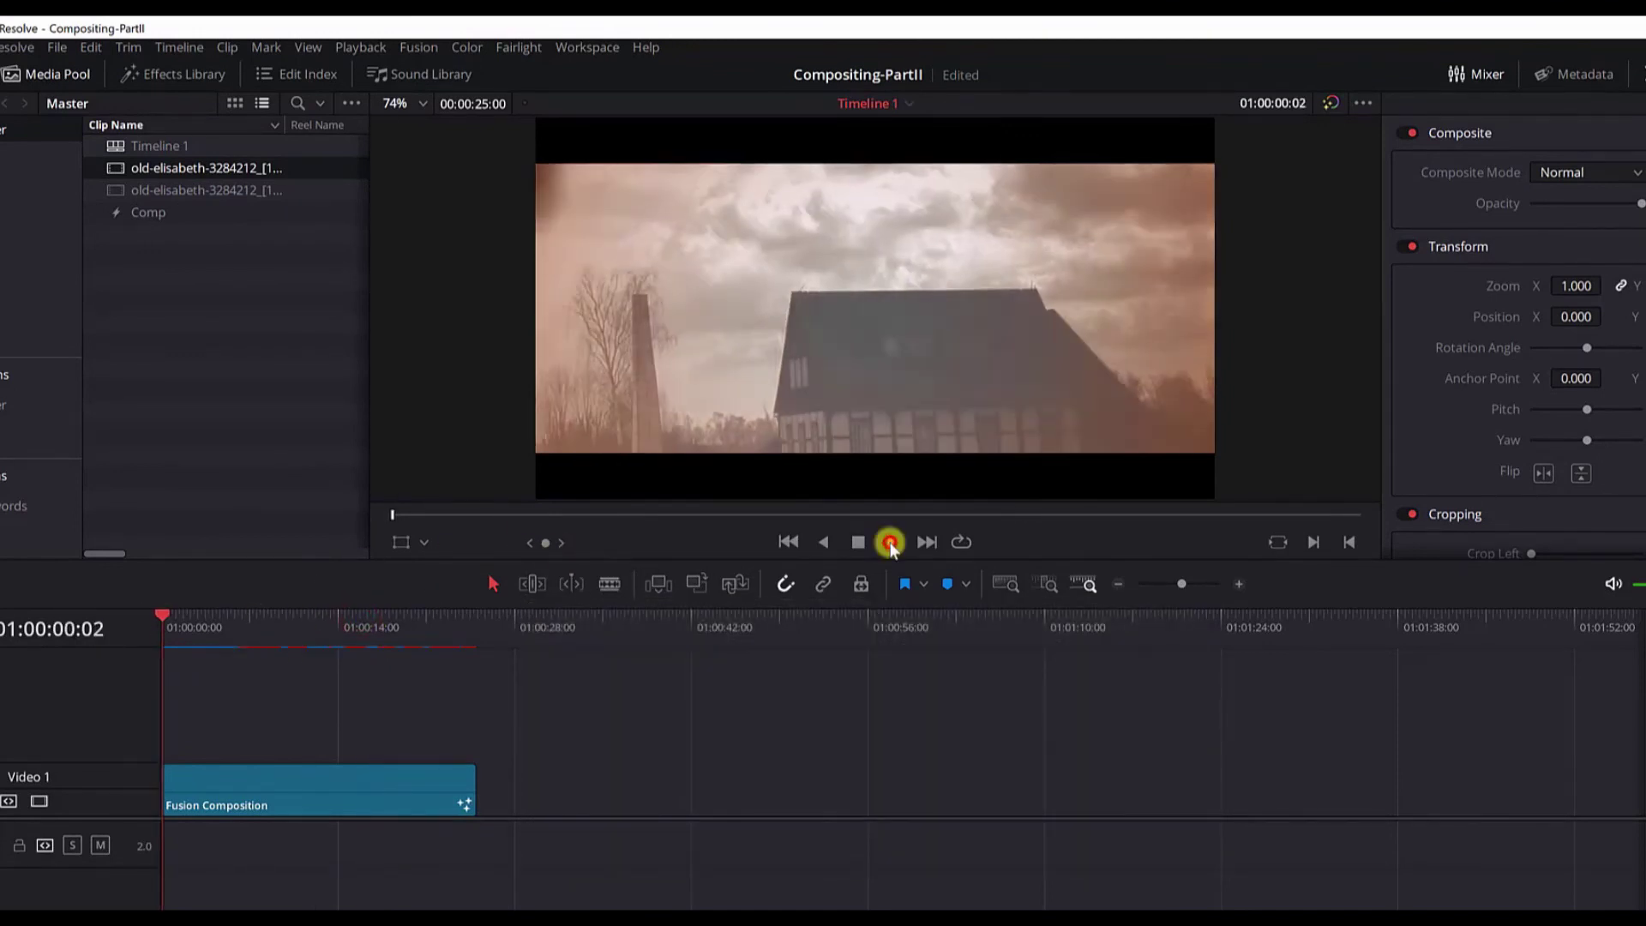